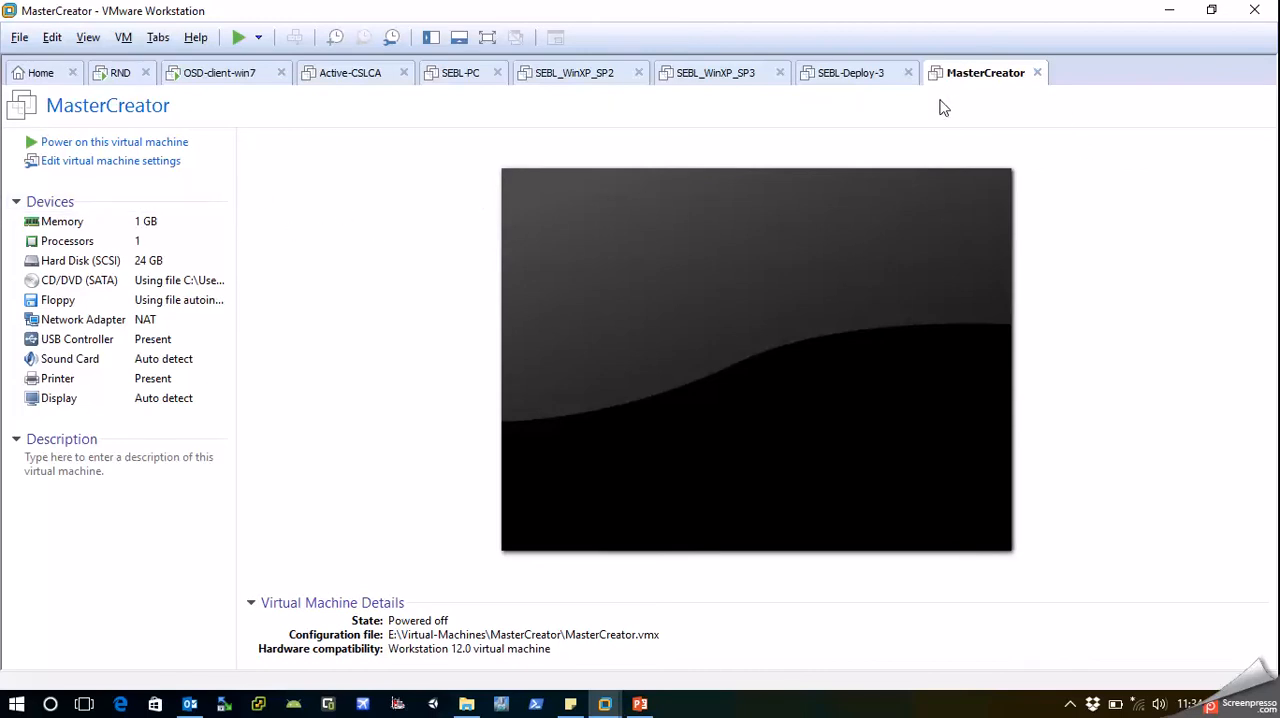
Power on the MasterCreator virtual machine so its Windows 7 installation starts, and release input back to the host.
click(52, 146)
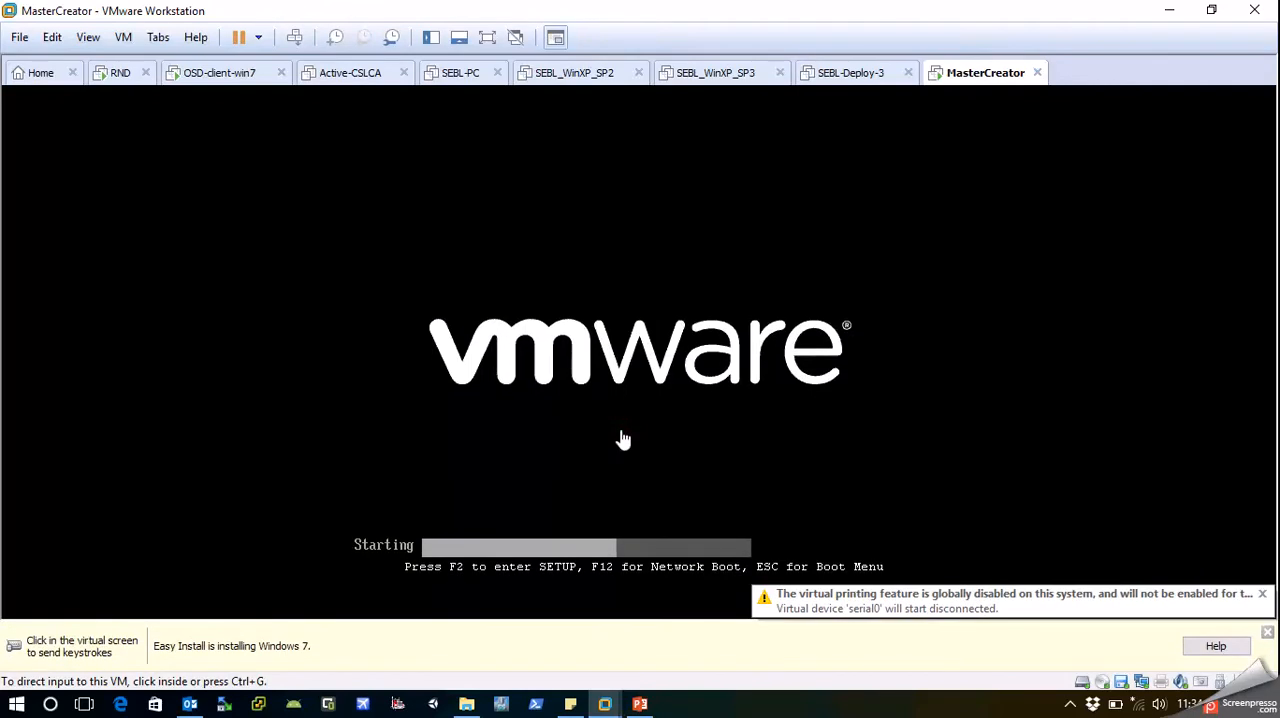
click(620, 437)
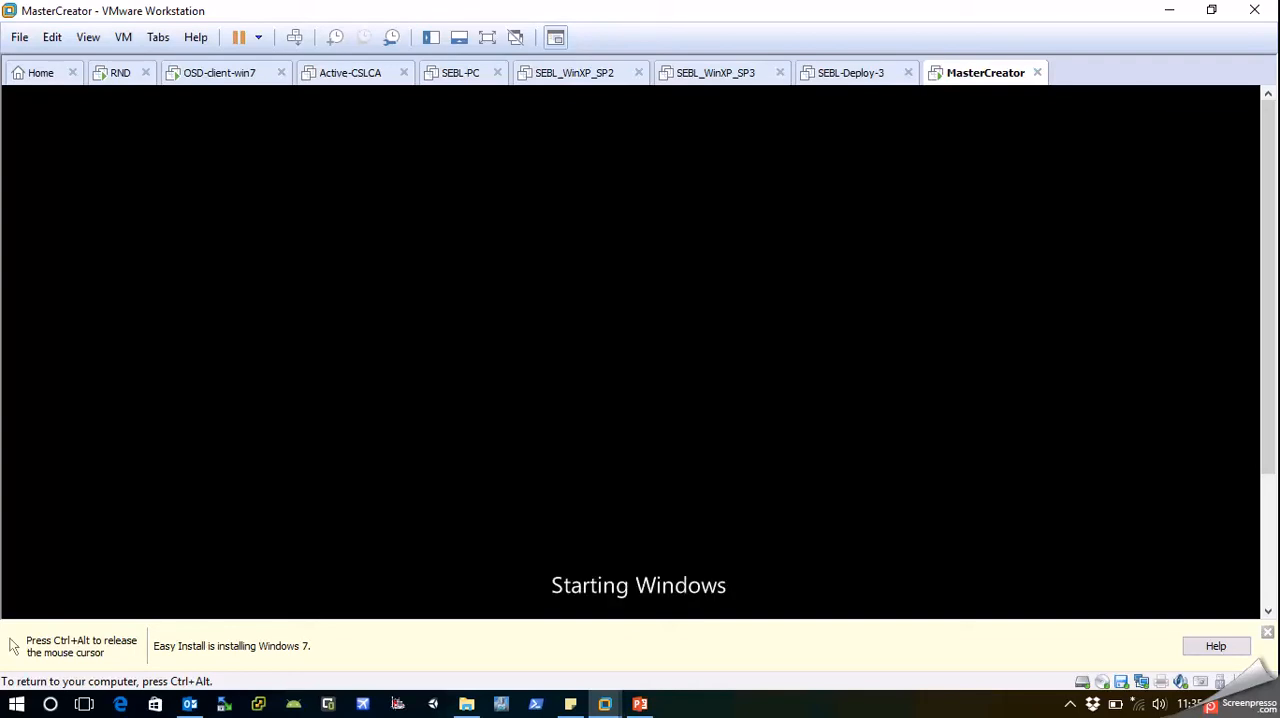
key(ctrl+alt)
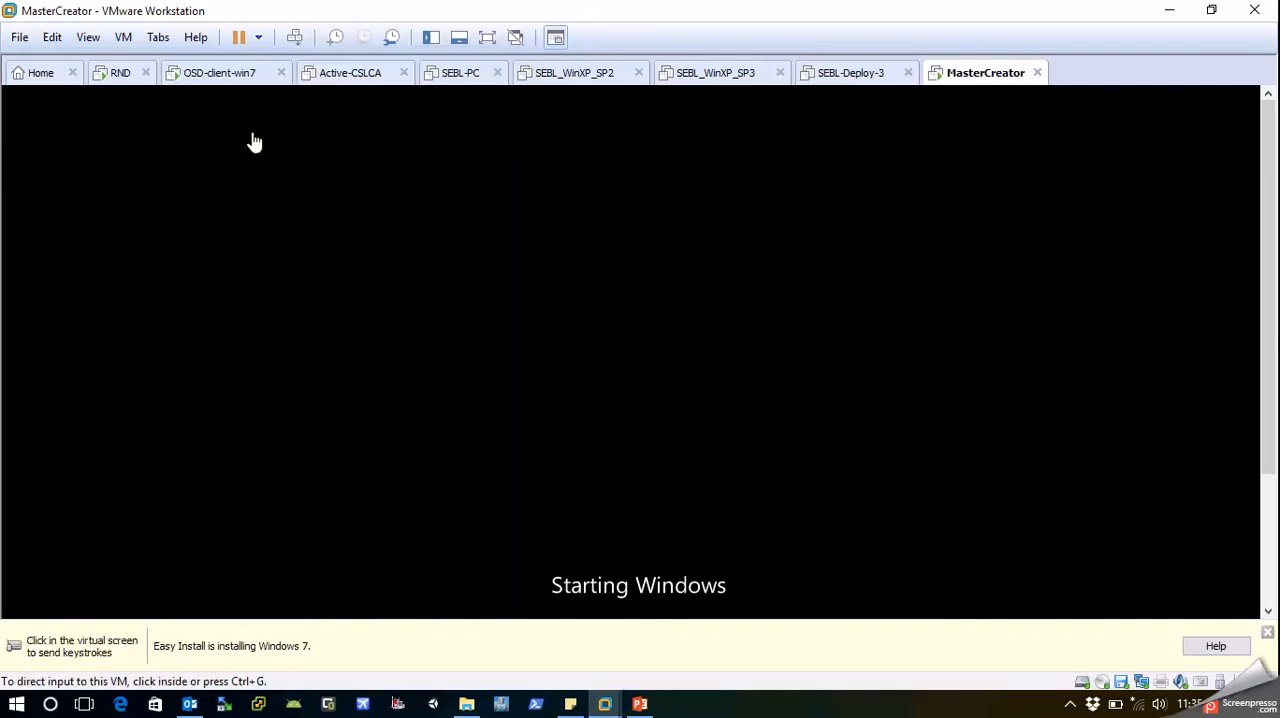
Switch to the RND virtual machine and show its OS Deployer console in full screen.
click(119, 80)
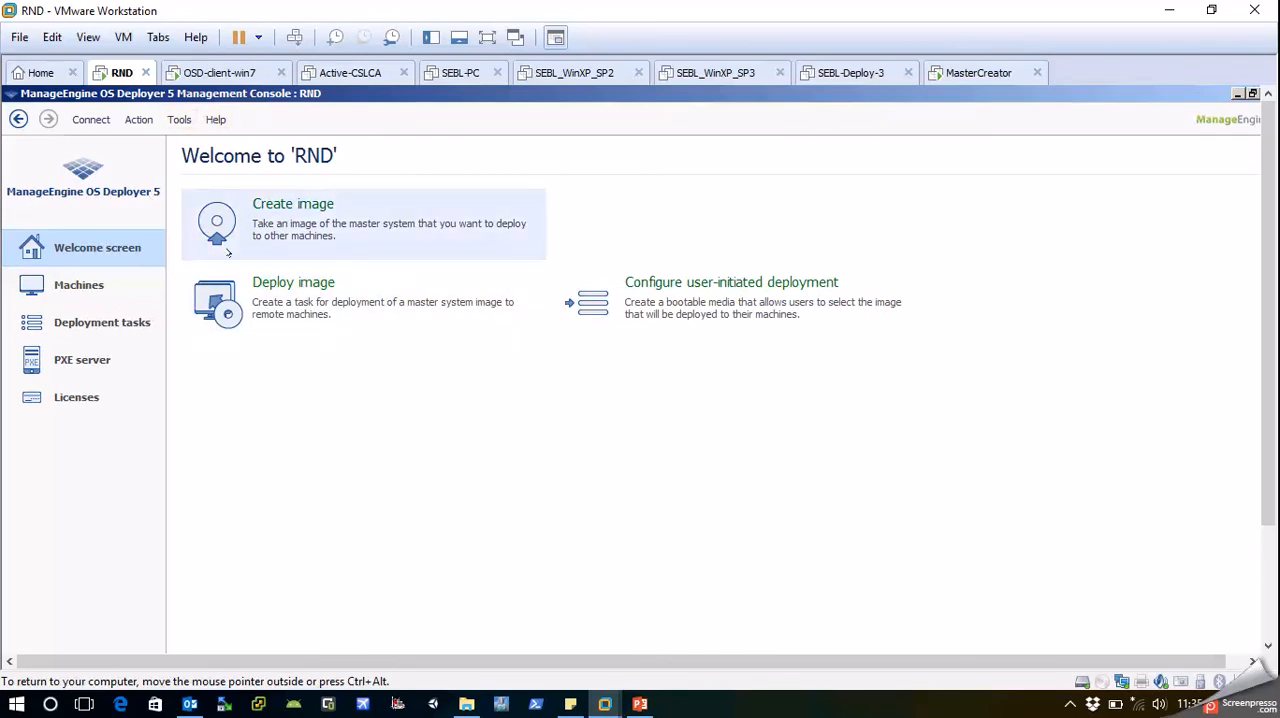
click(487, 37)
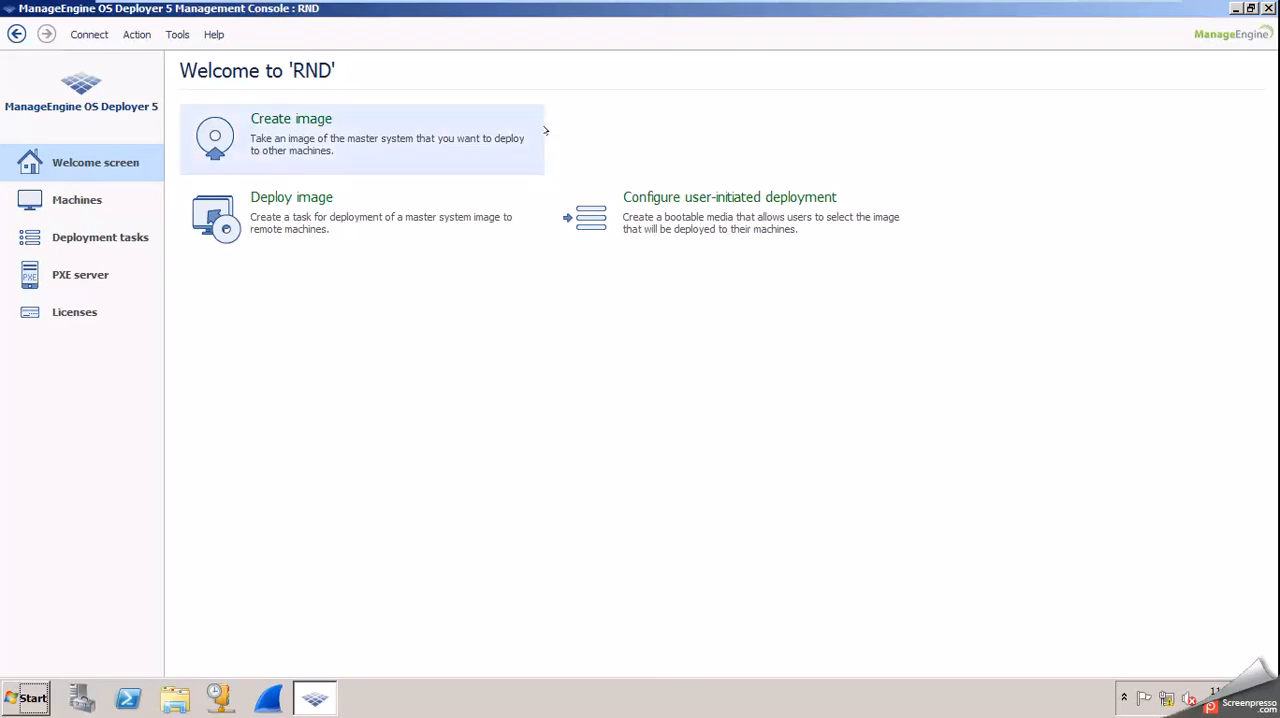
mouse_move(597, 6)
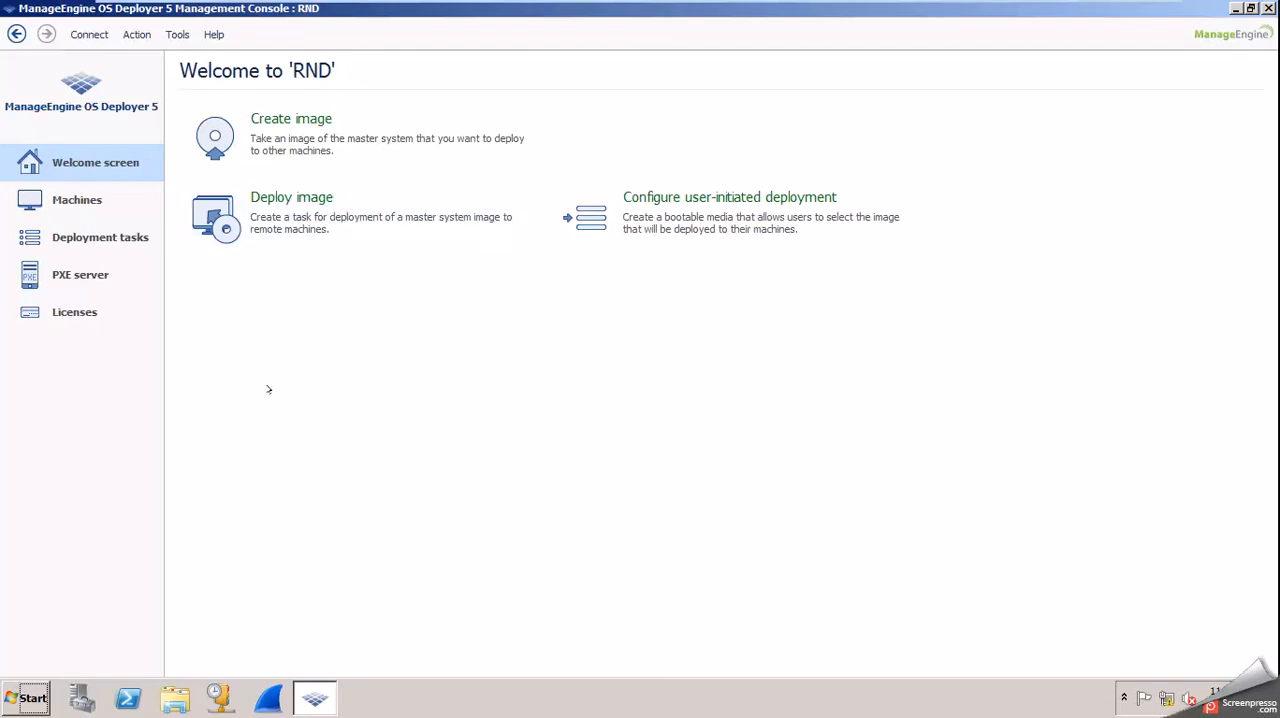
mouse_move(507, 8)
Open the DHCP console maximized with a wider tree, and expand the rnd server's IPv4 node down to the SEBL scope.
click(220, 697)
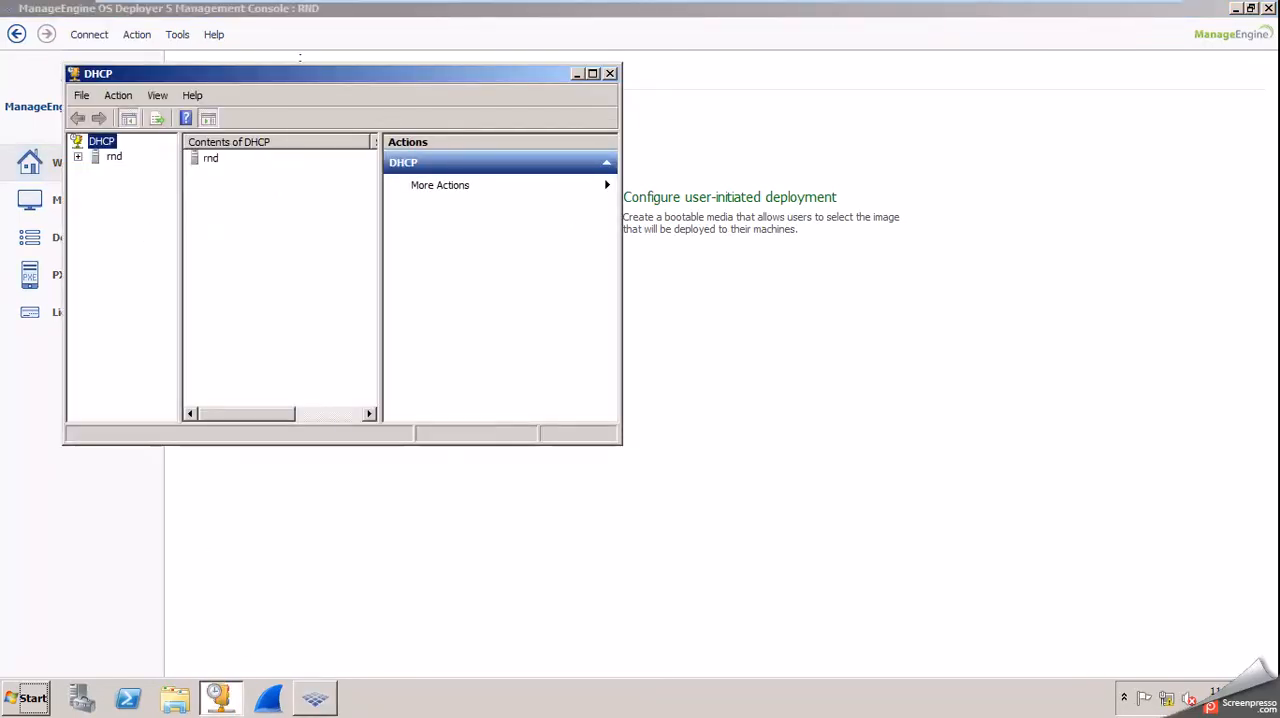
double_click(310, 74)
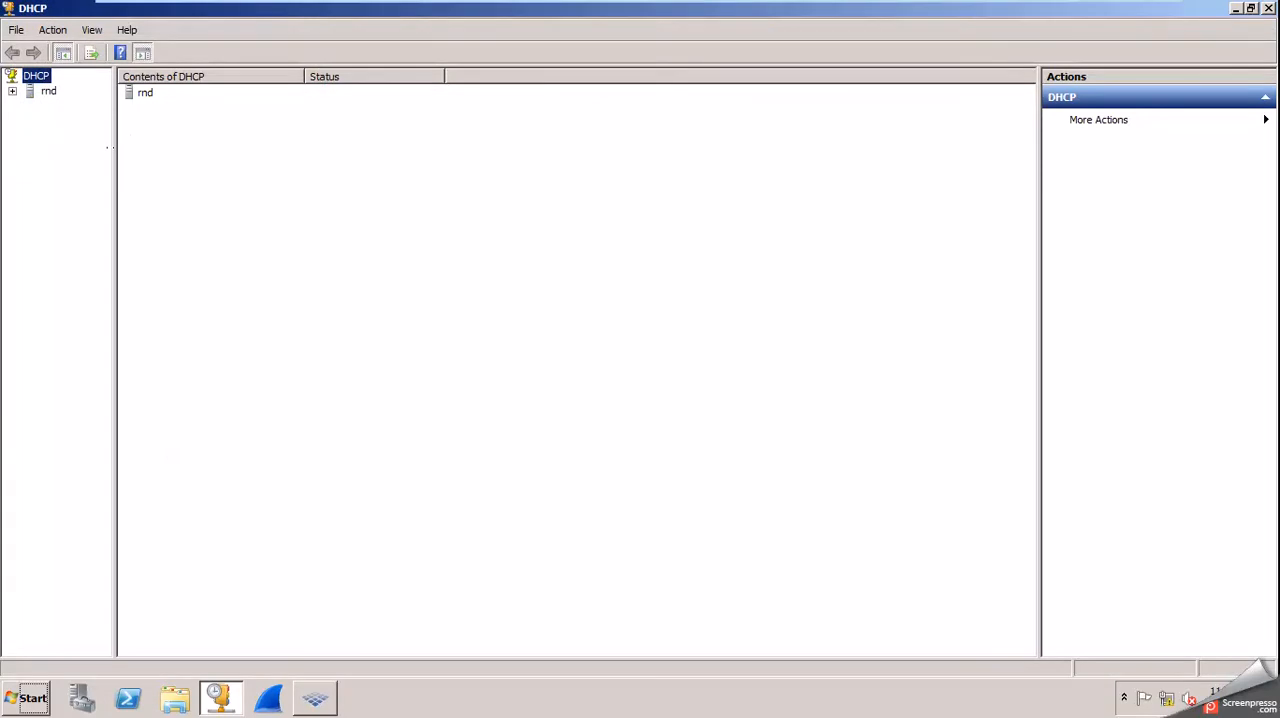
drag(110, 155, 222, 155)
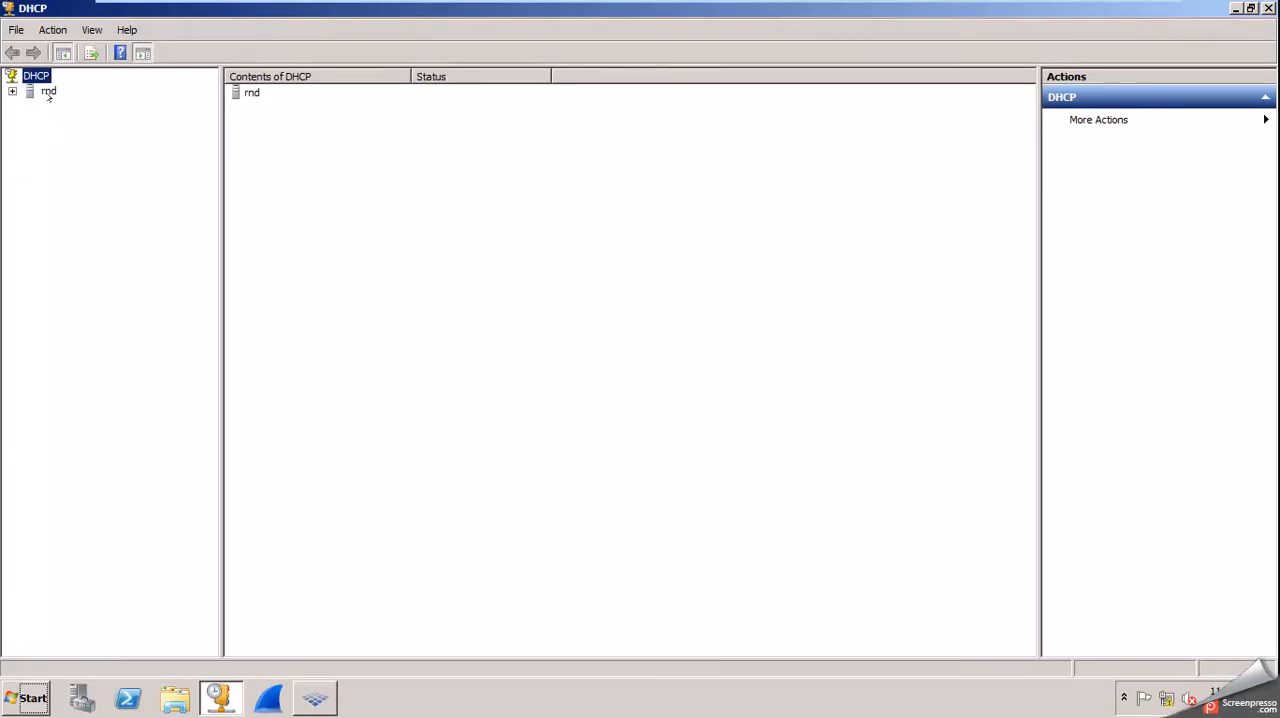
click(11, 91)
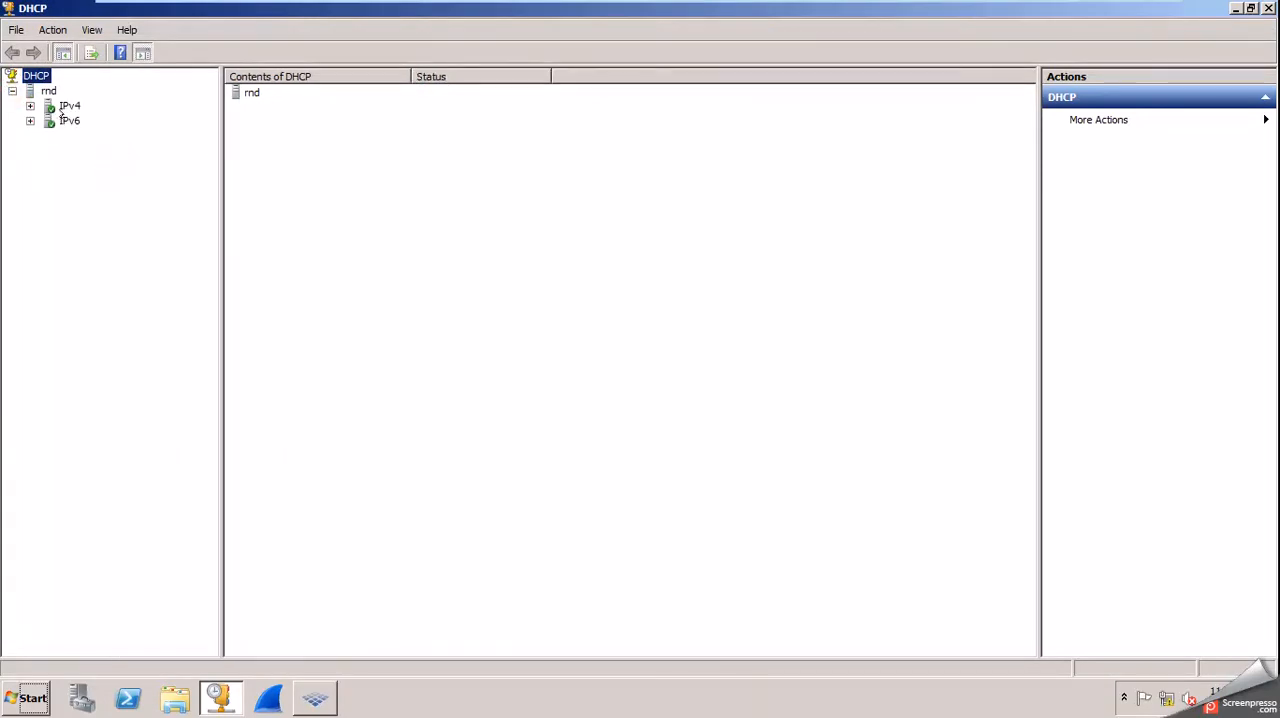
double_click(69, 107)
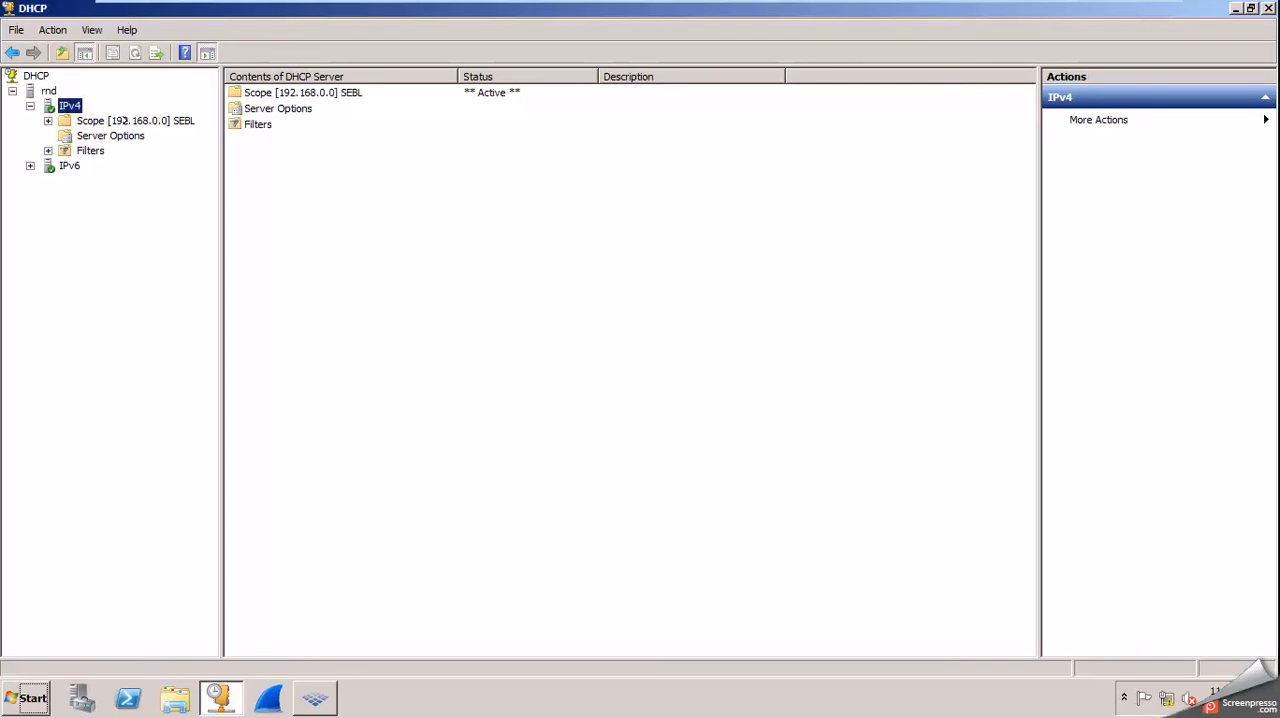
click(124, 120)
double_click(124, 120)
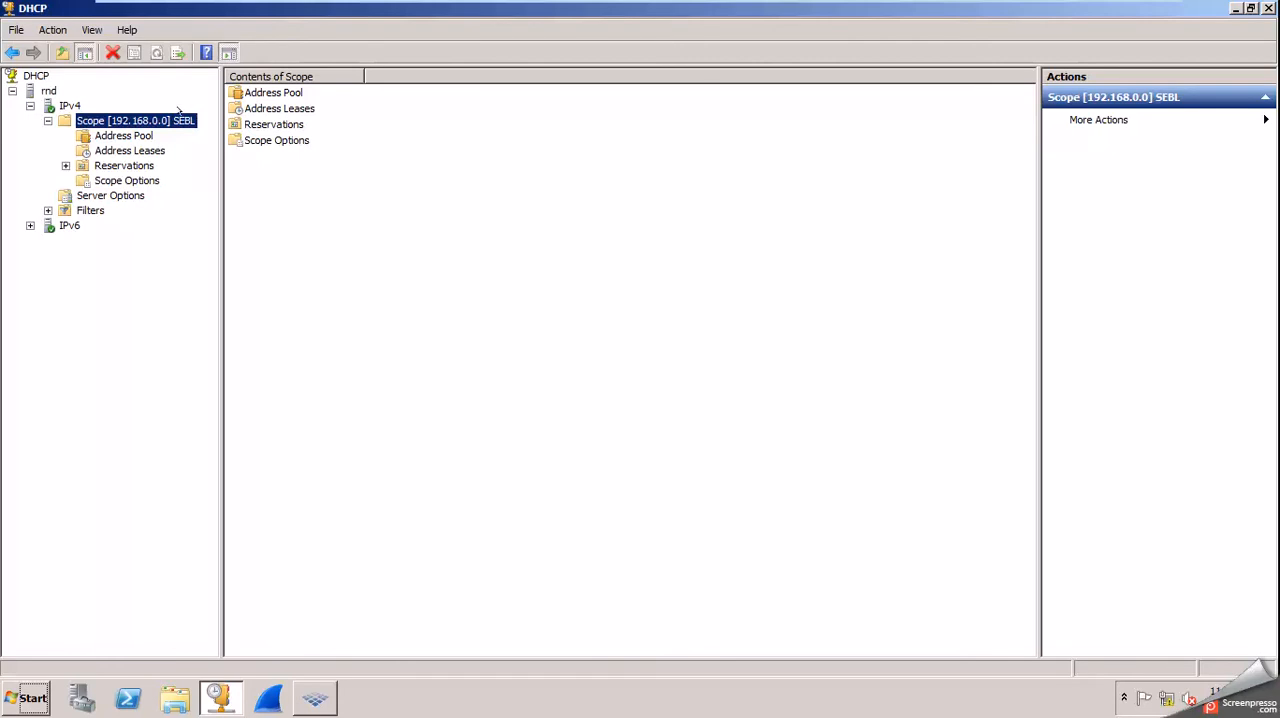
Examine options 066 Boot Server Host Name and 067 Bootfile Name in the scope options, and close the DHCP console.
double_click(256, 138)
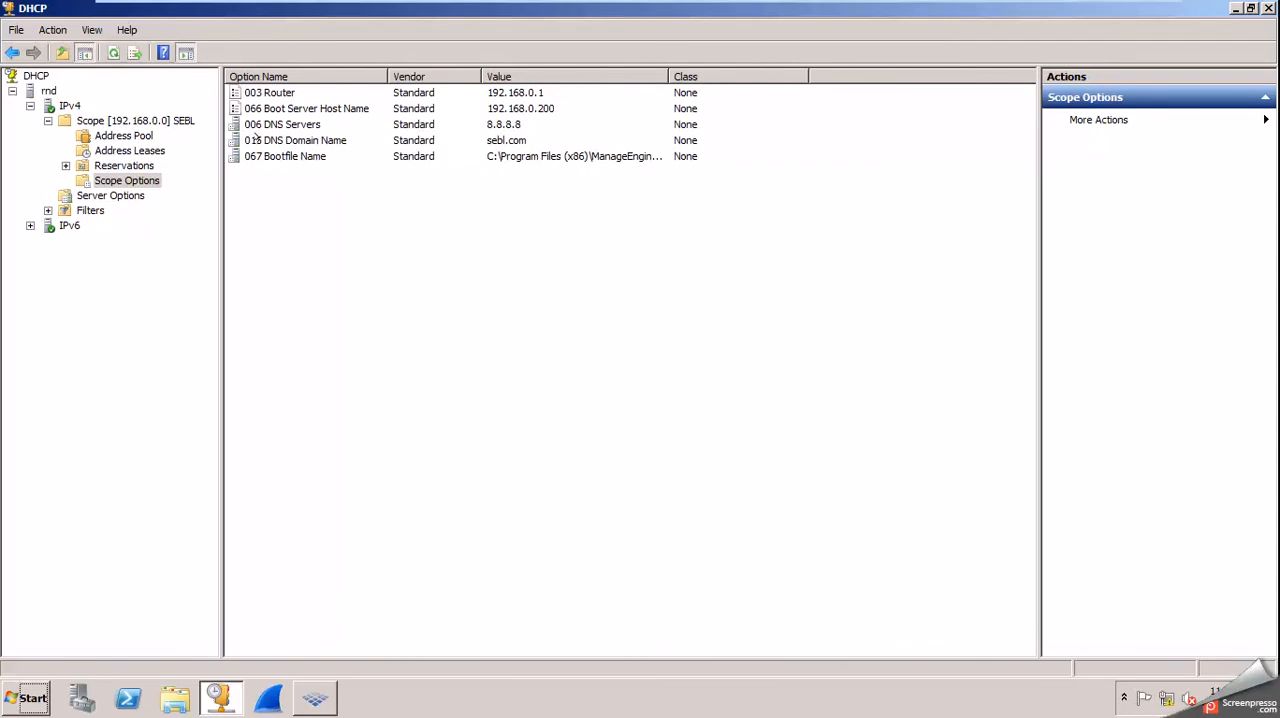
click(256, 112)
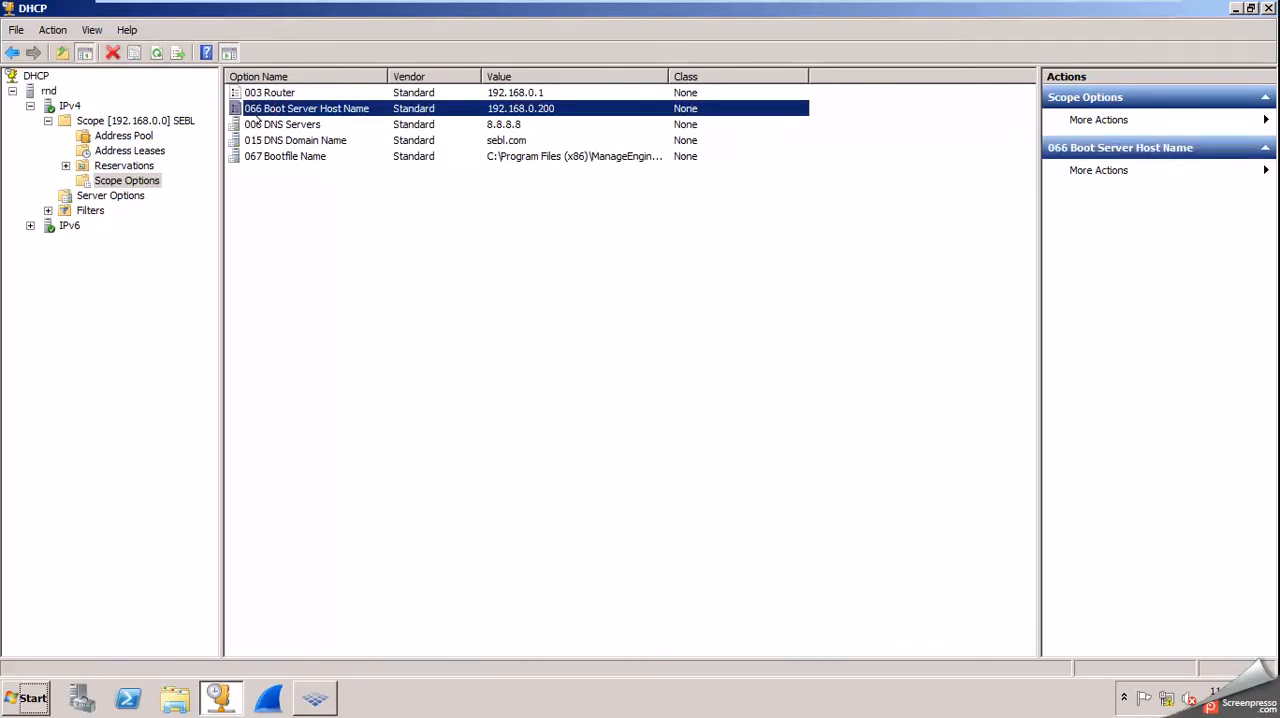
click(270, 155)
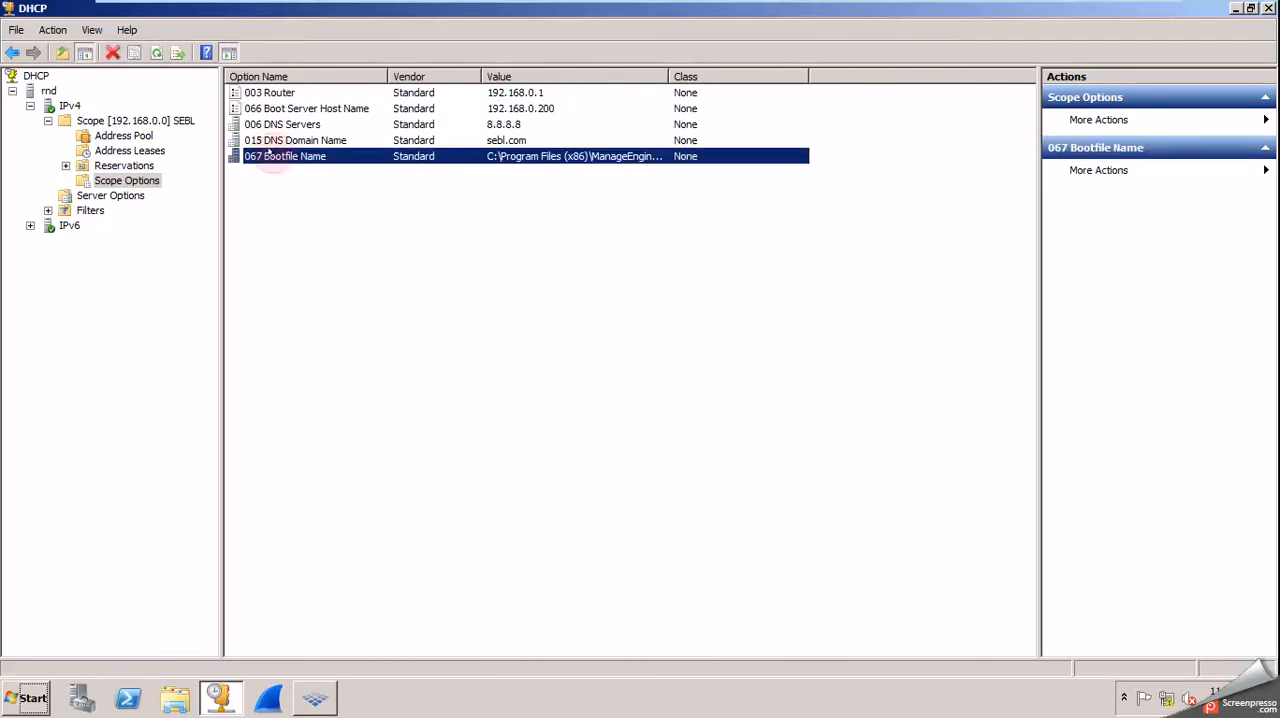
click(425, 200)
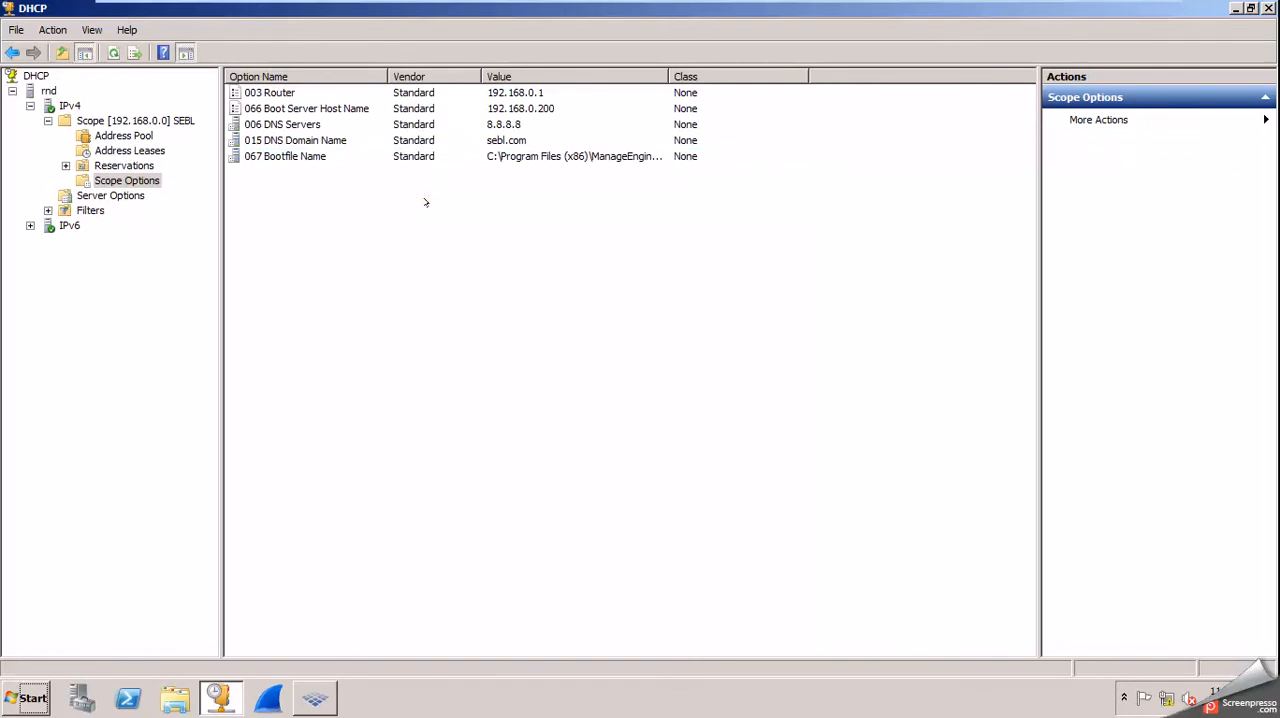
click(1268, 8)
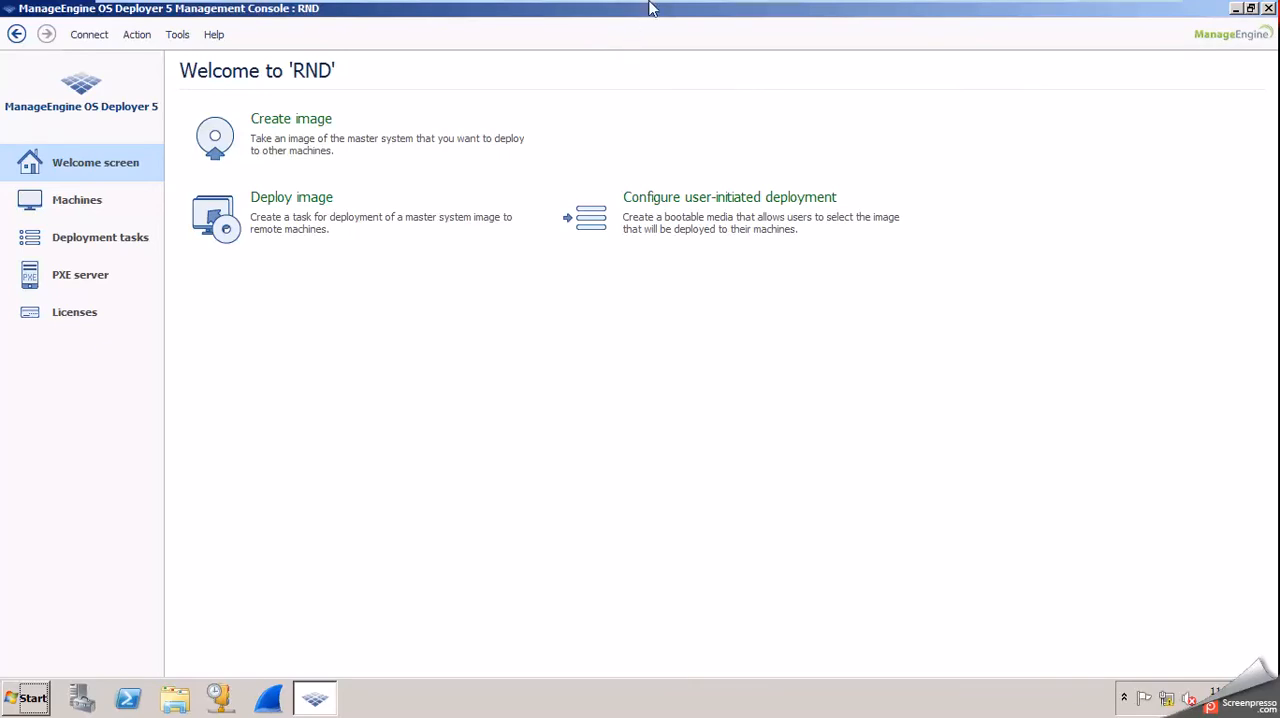
Leave full screen and switch to the MasterCreator virtual machine to check its Windows installation progress.
mouse_move(648, 6)
mouse_move(818, 8)
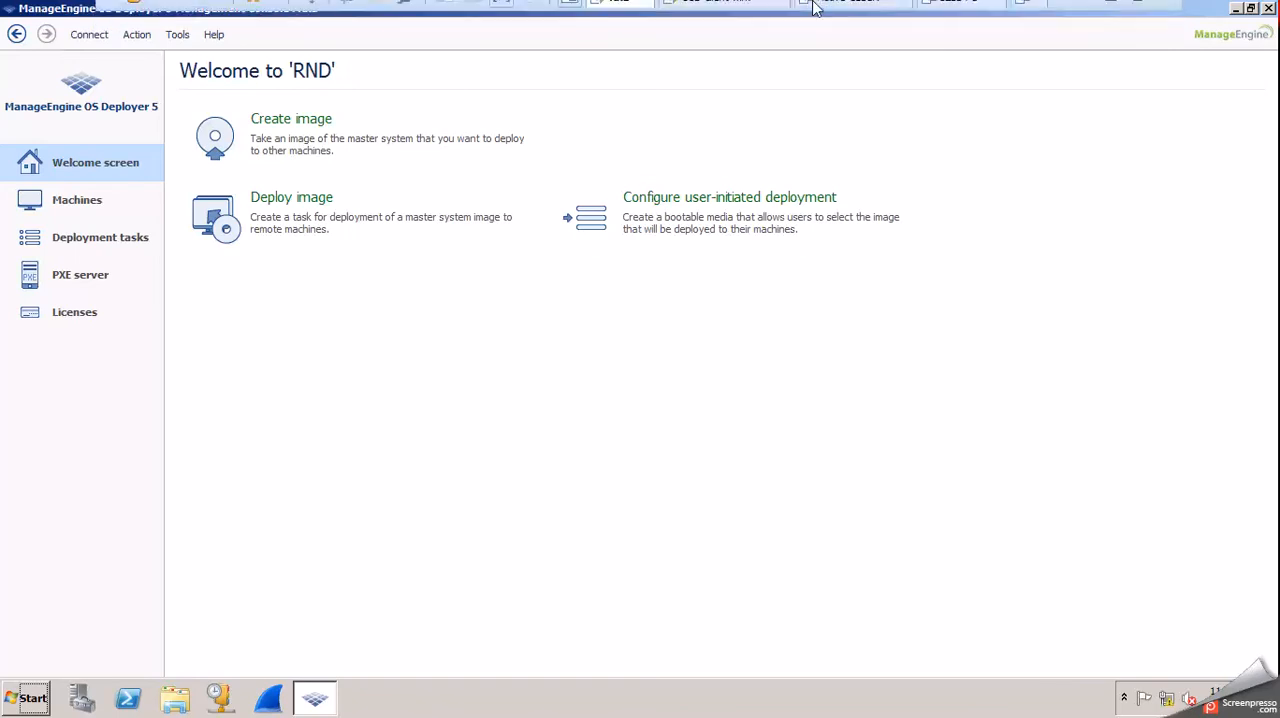
click(723, 445)
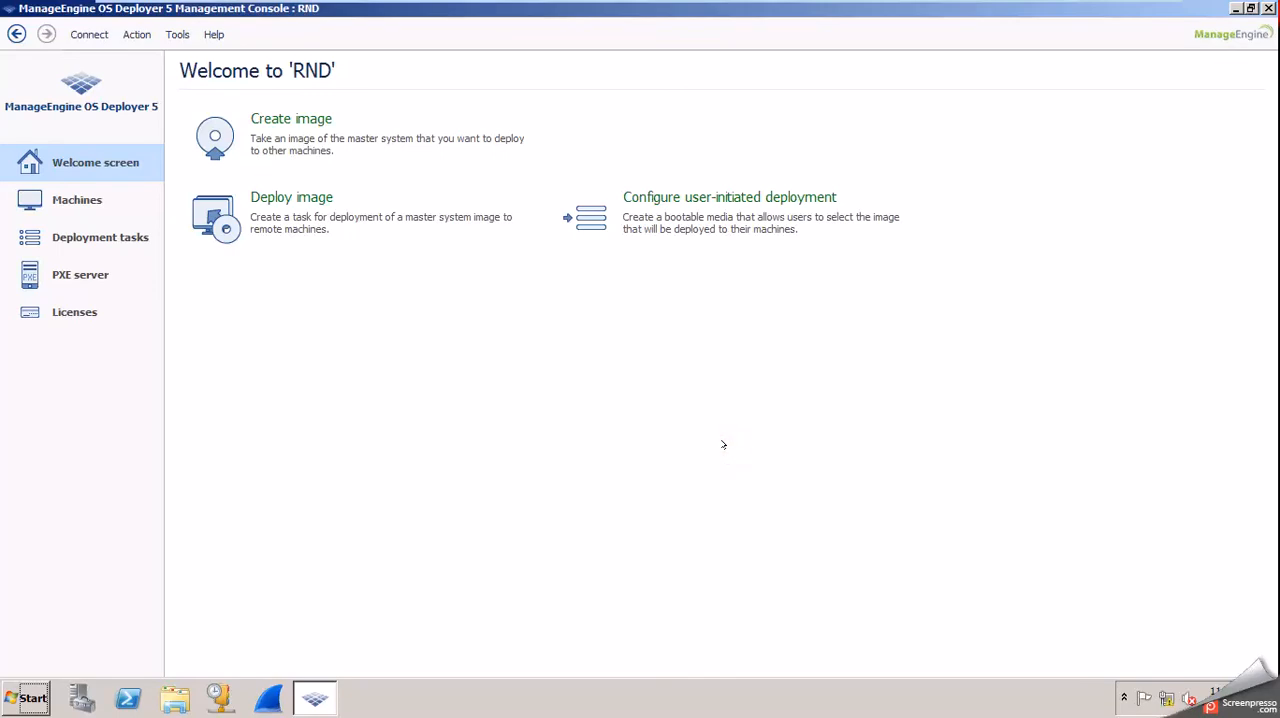
mouse_move(966, 8)
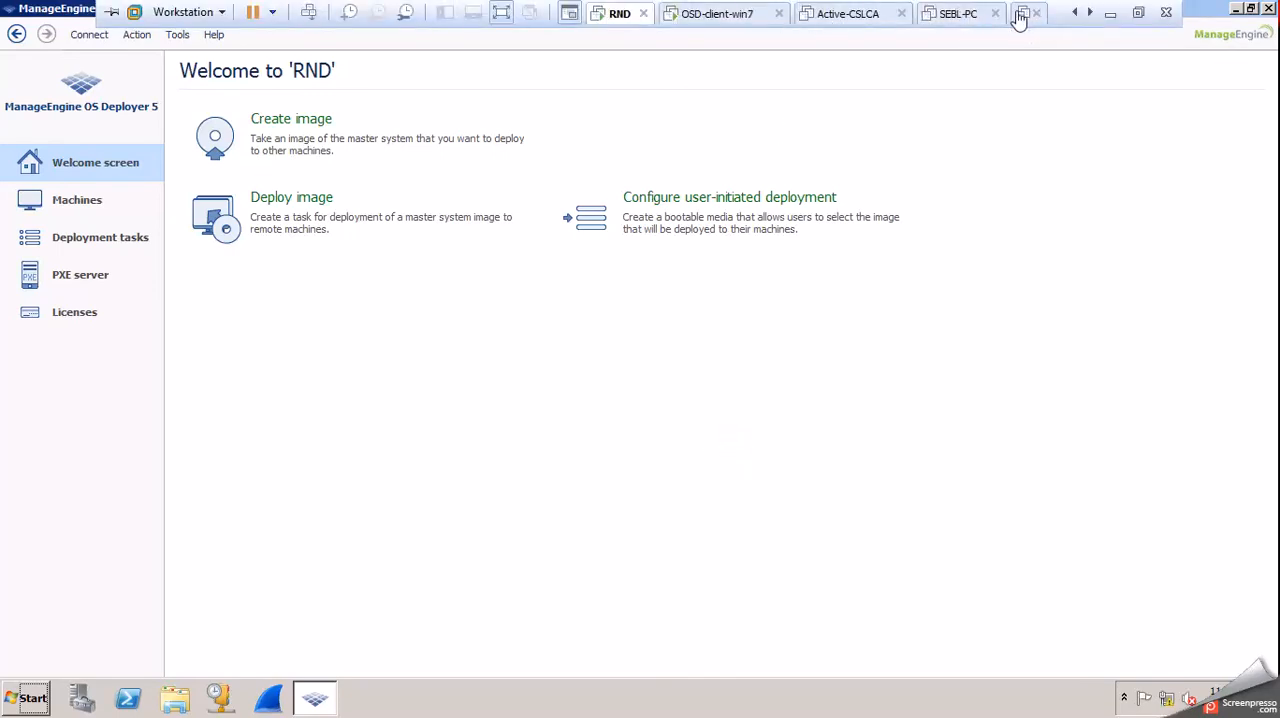
click(1140, 12)
click(968, 72)
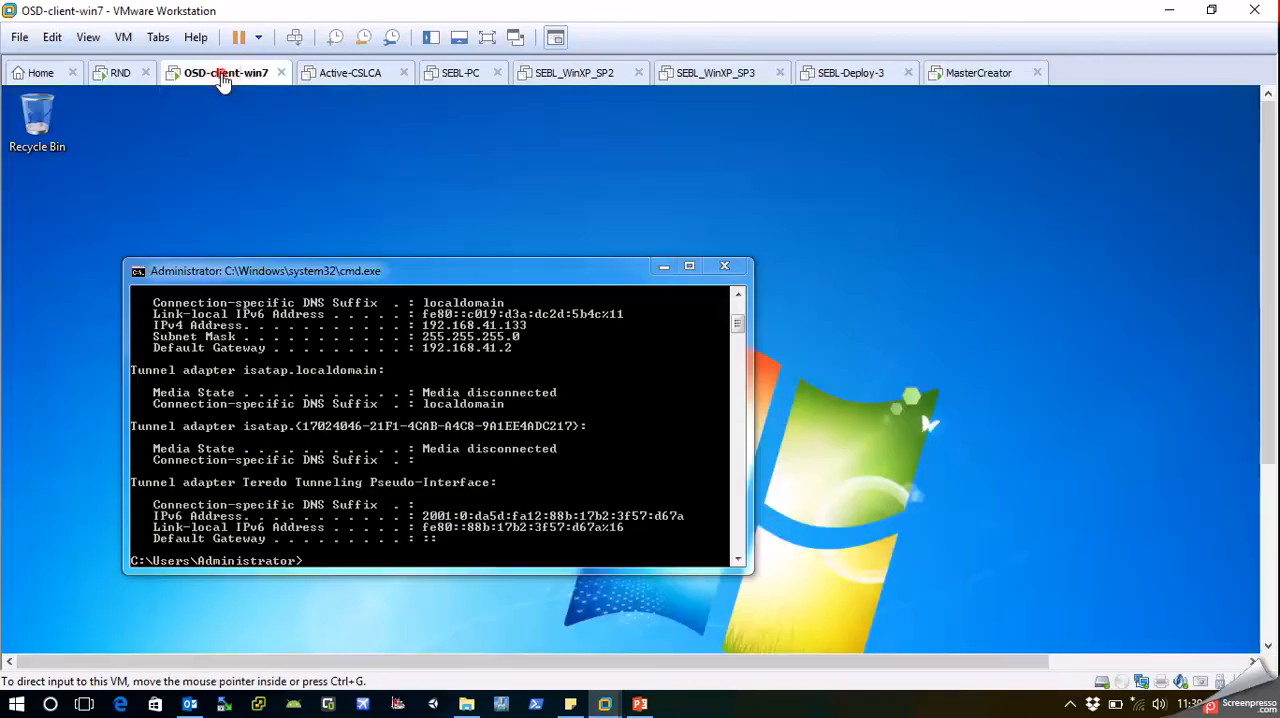
Show the OSD-client-win7 virtual machine in full screen and open its Computer window to examine the drives.
click(220, 76)
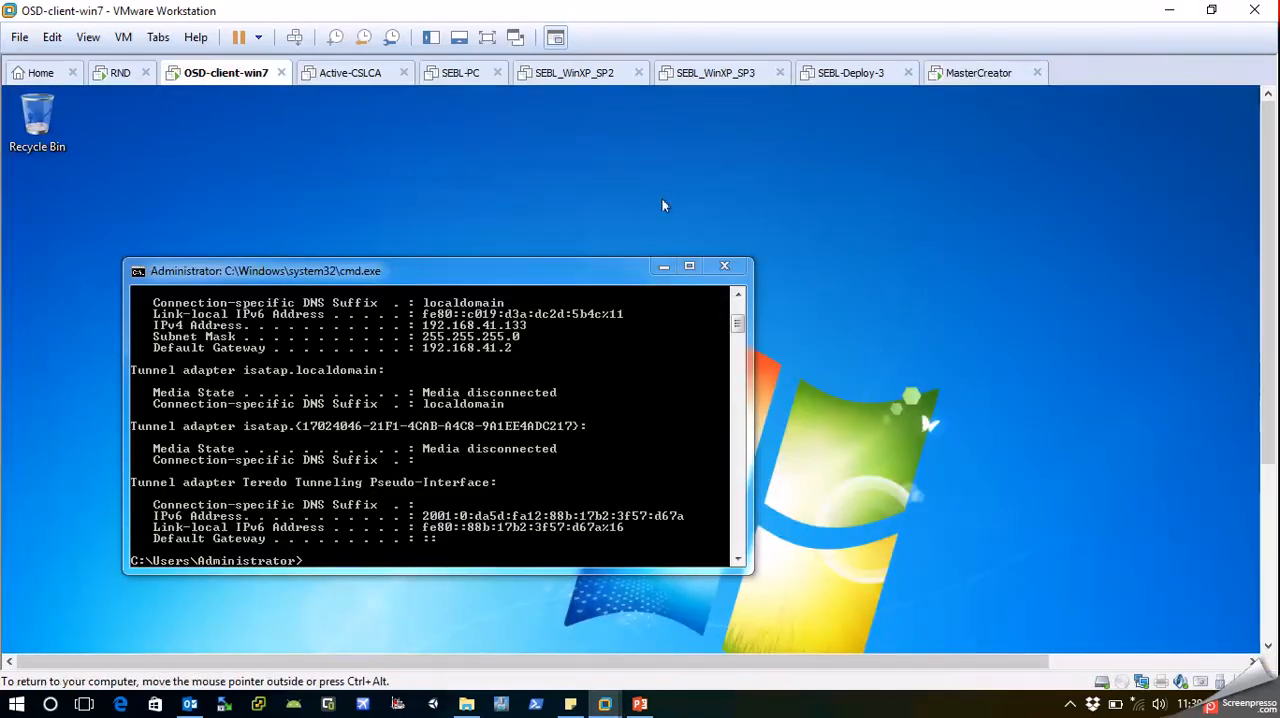
drag(1262, 238, 1258, 348)
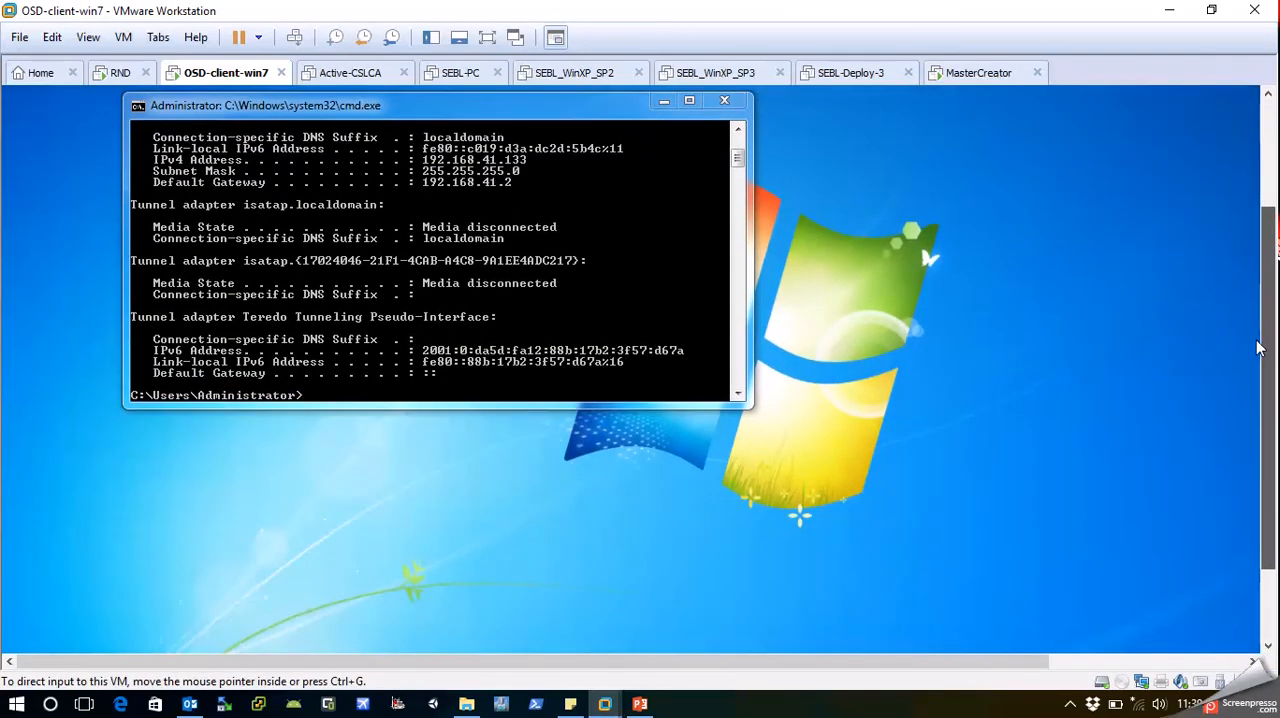
click(487, 37)
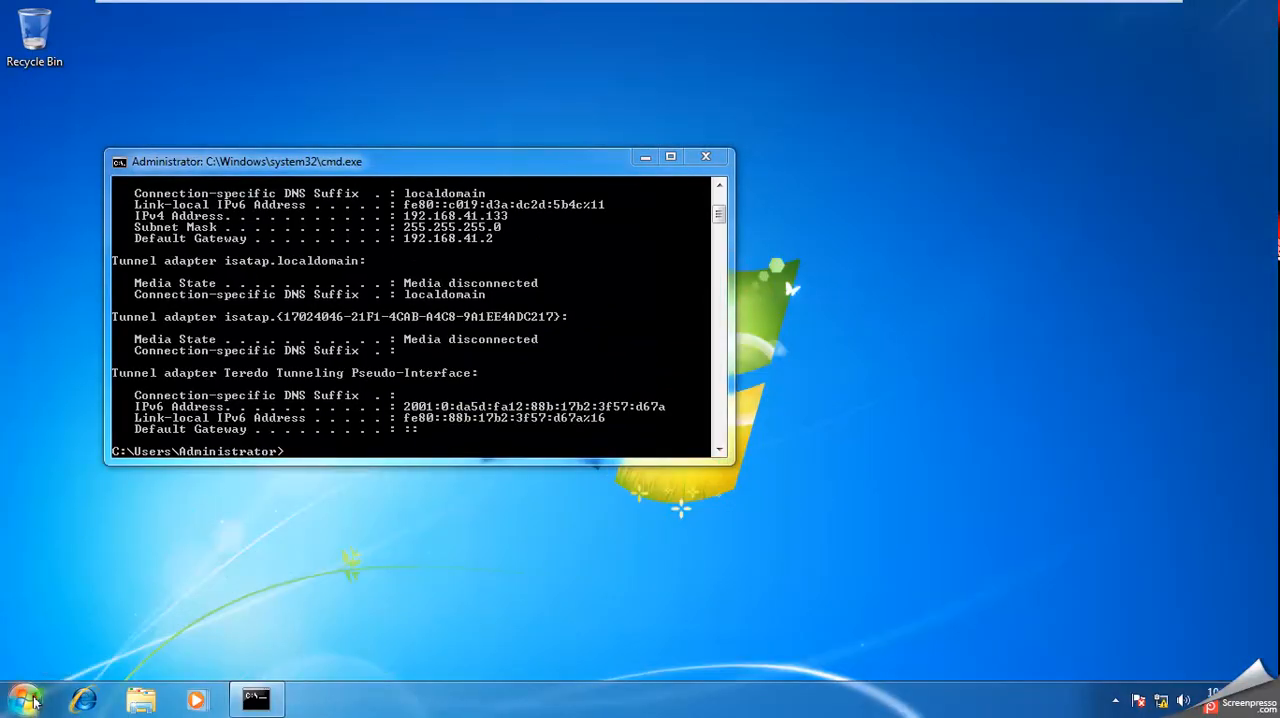
click(28, 700)
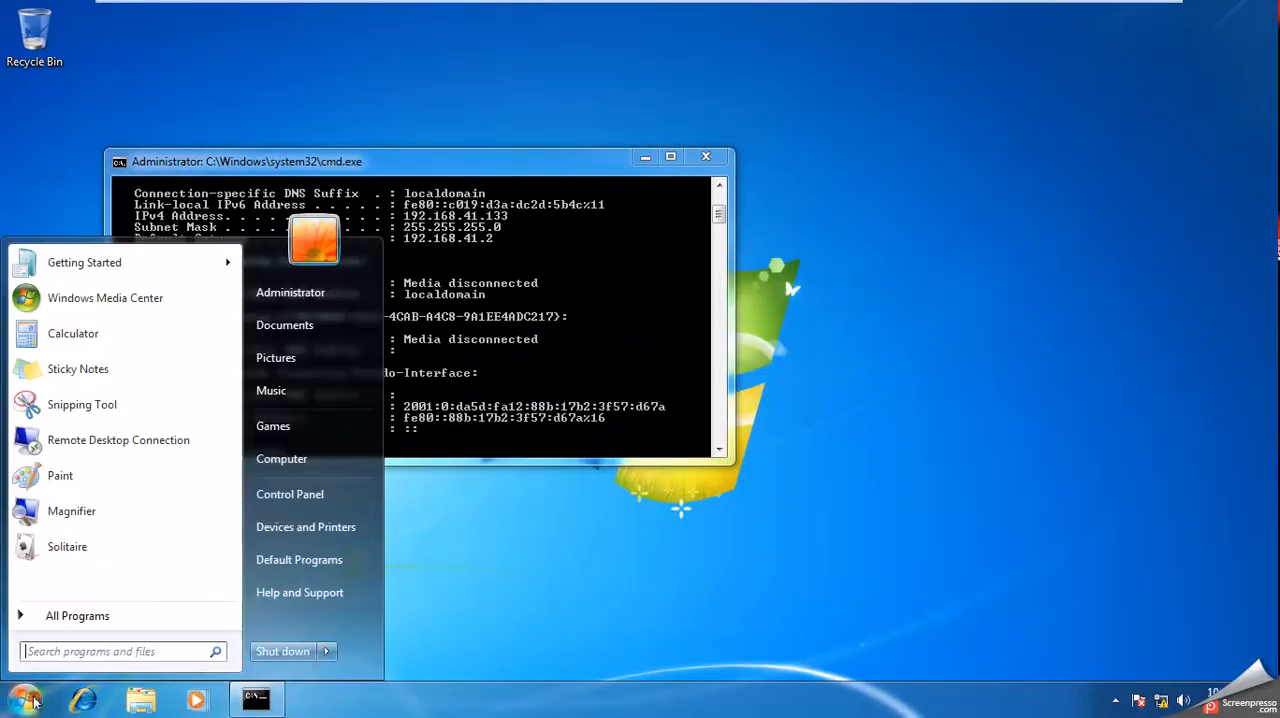
click(290, 461)
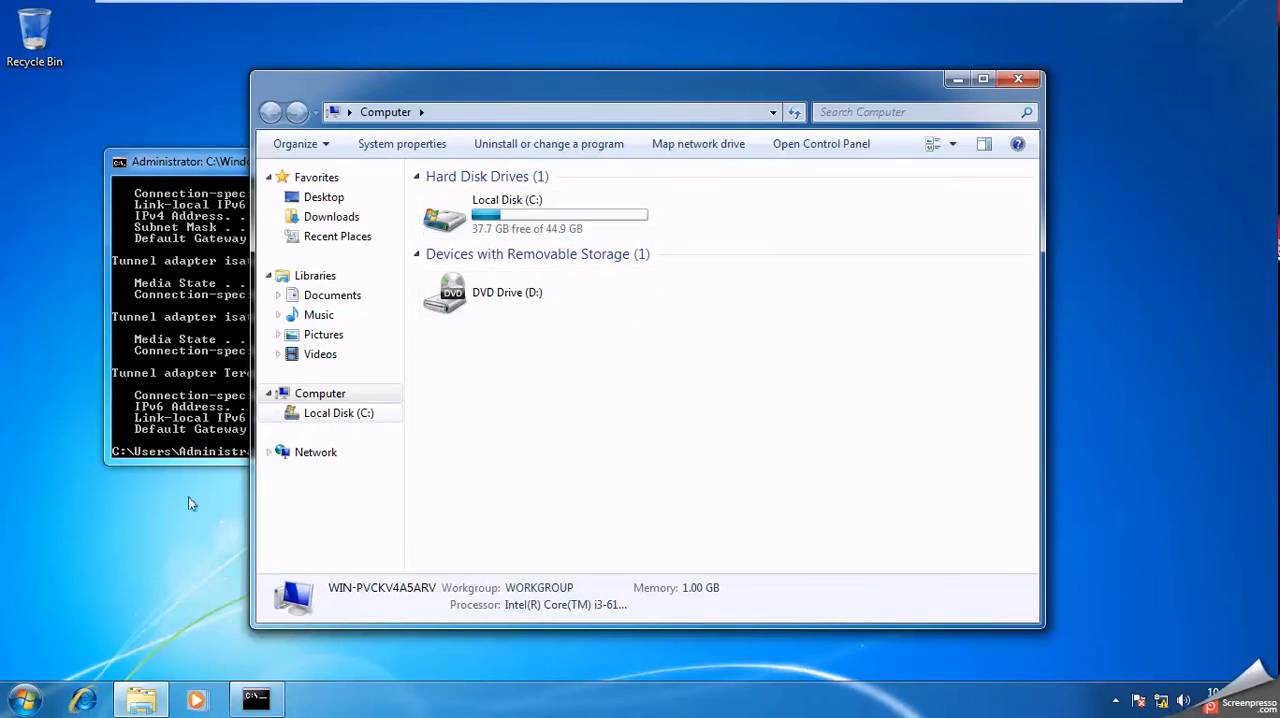
Examine the client's disk partitions in Disk Management, and close the Computer Management and Computer windows.
click(24, 699)
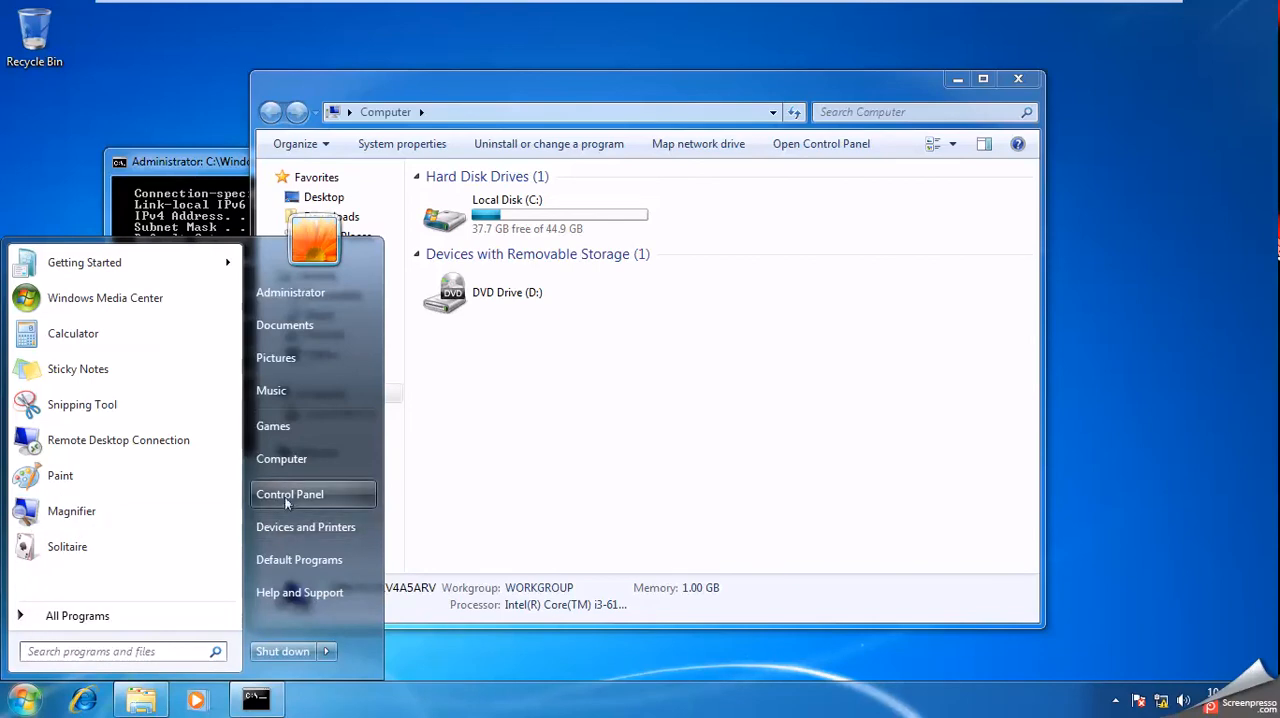
right_click(291, 464)
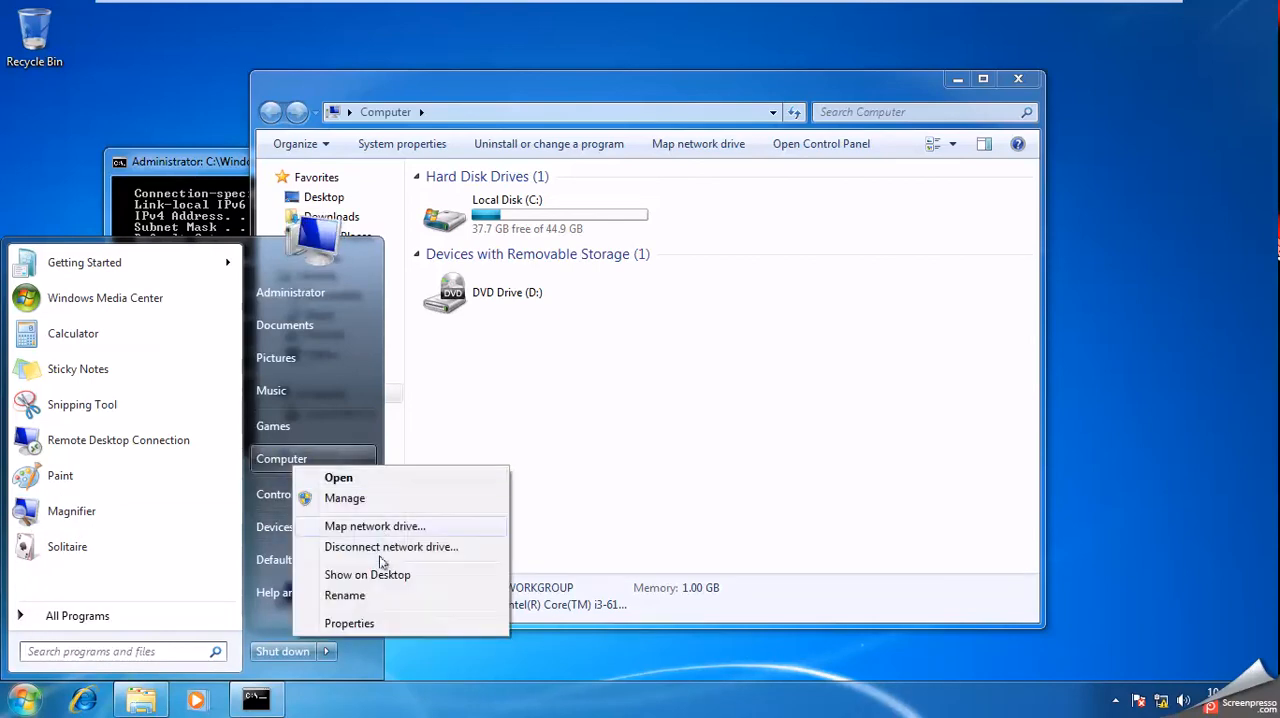
click(340, 499)
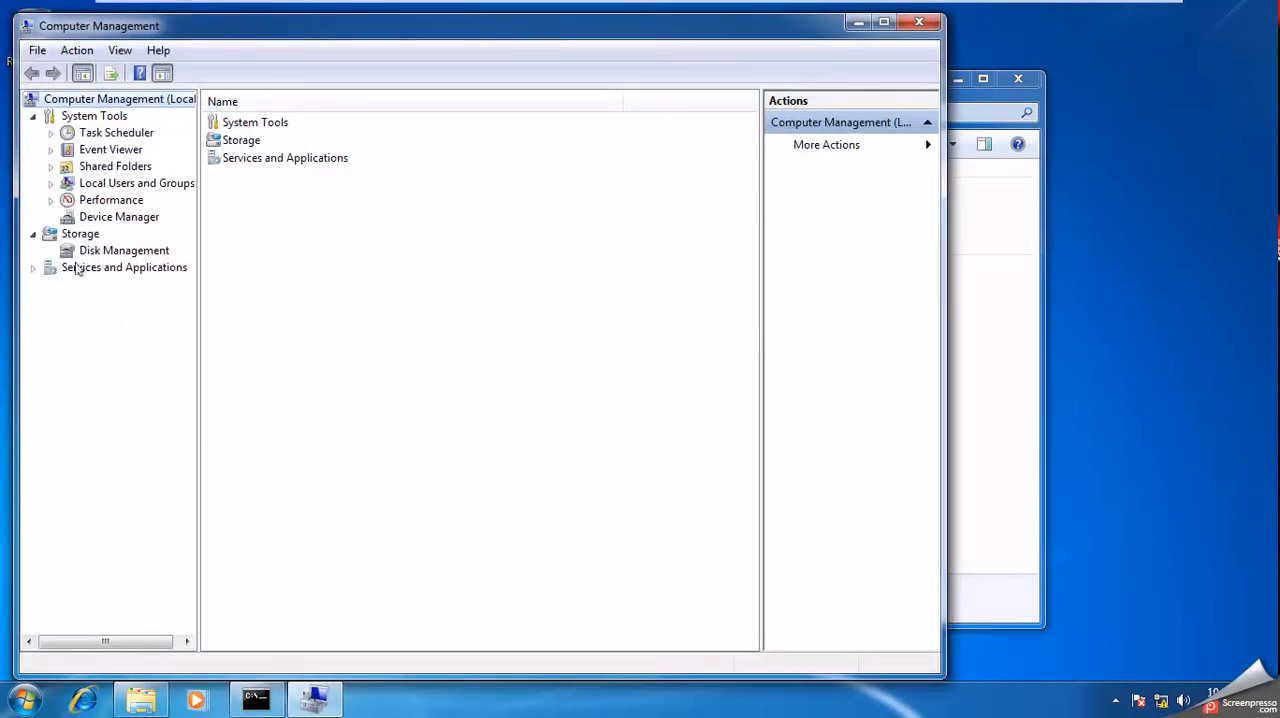
click(108, 250)
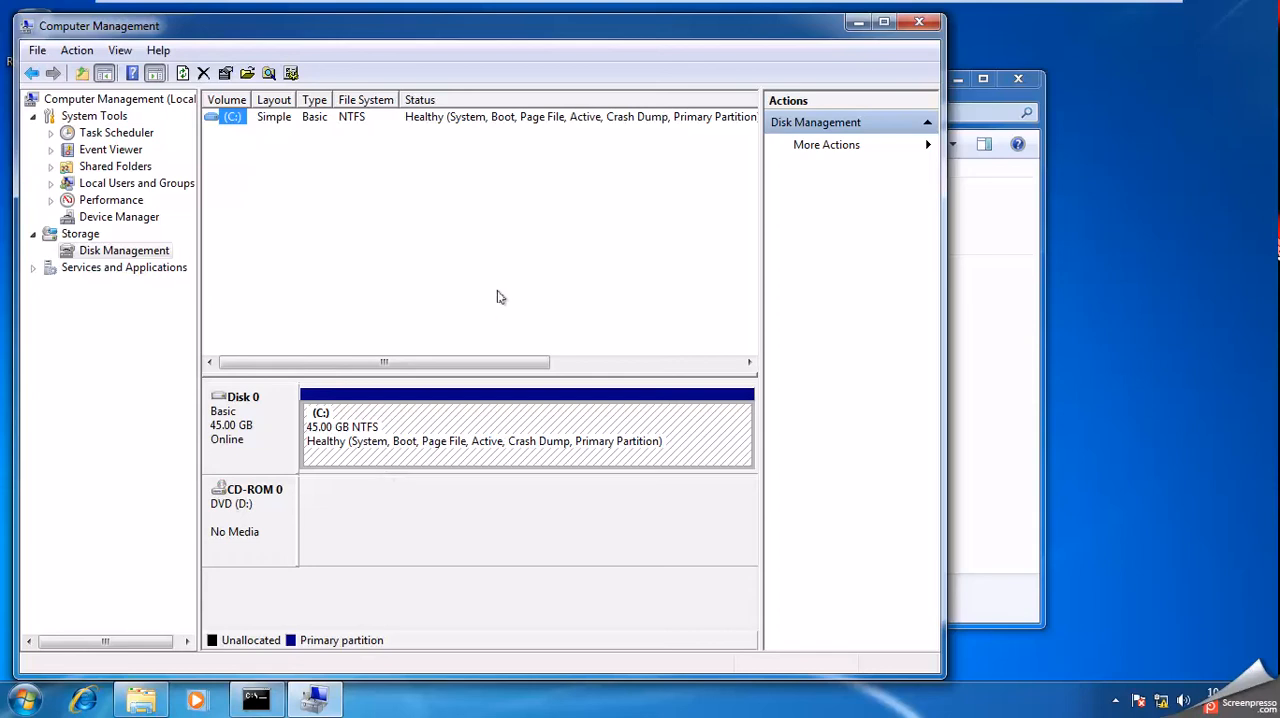
drag(500, 29, 627, 37)
click(530, 318)
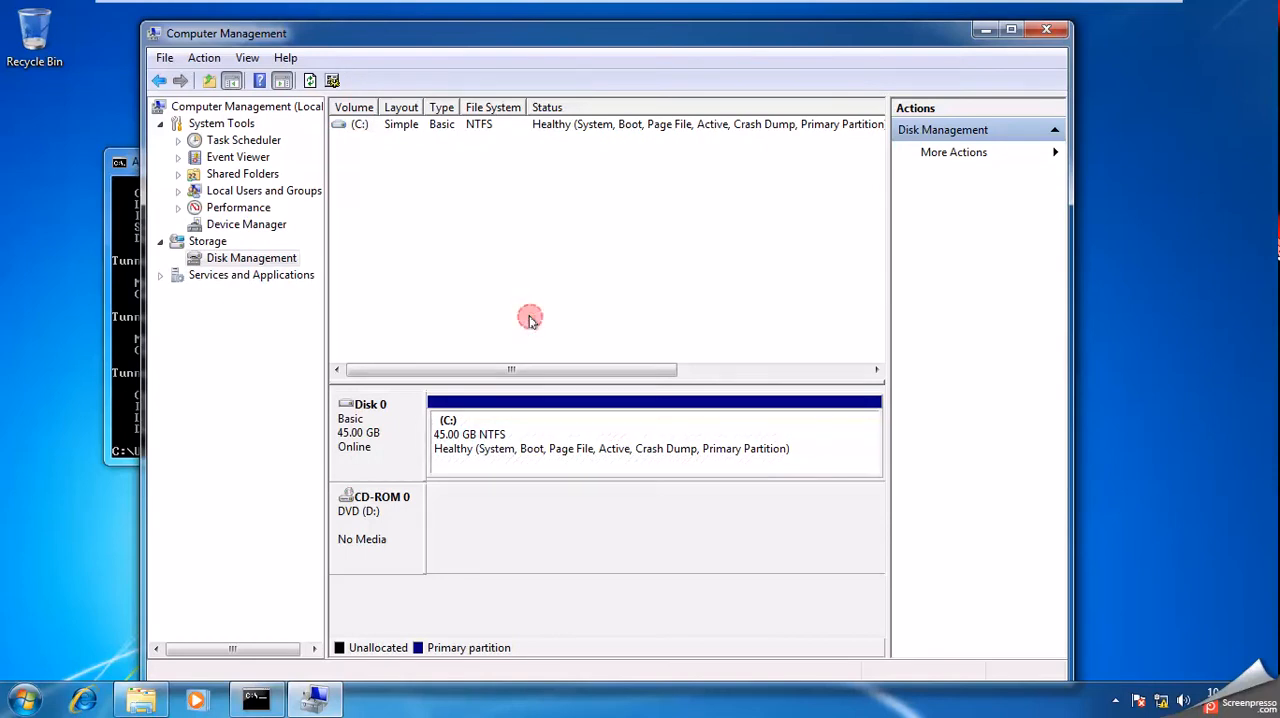
click(1046, 33)
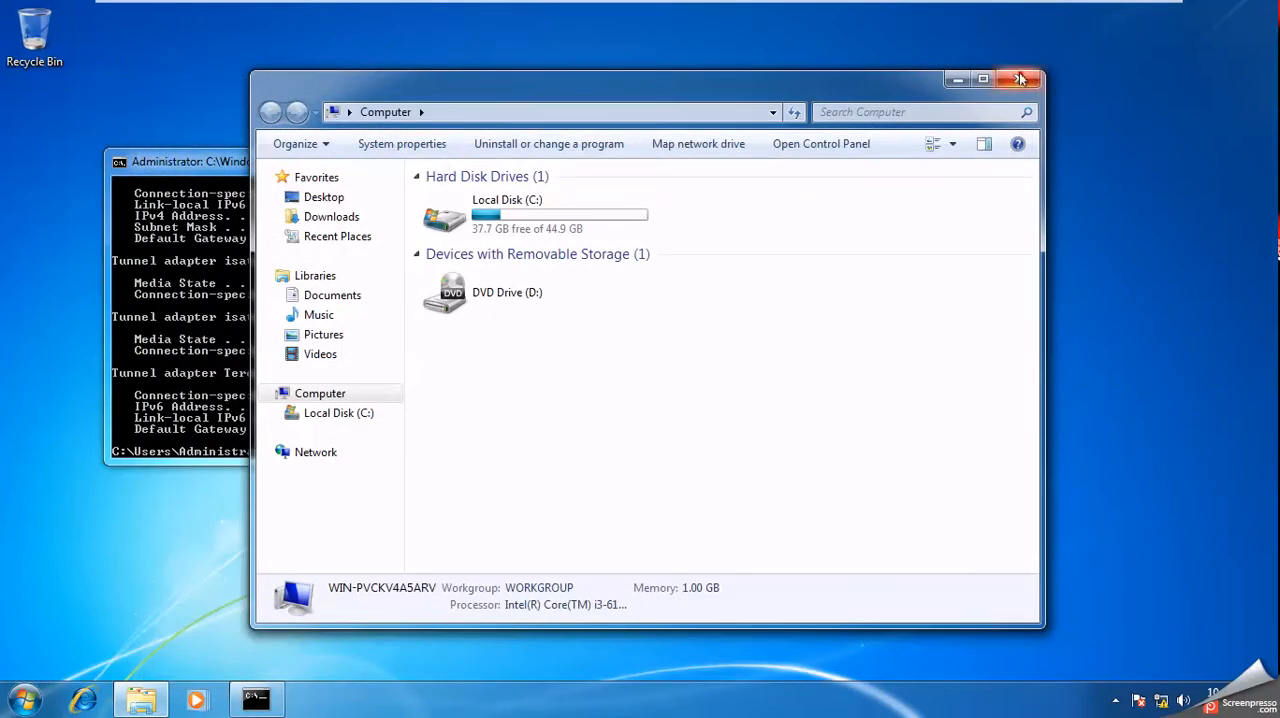
click(1019, 80)
Leave full screen on the client machine and switch back to the RND virtual machine.
mouse_move(598, 8)
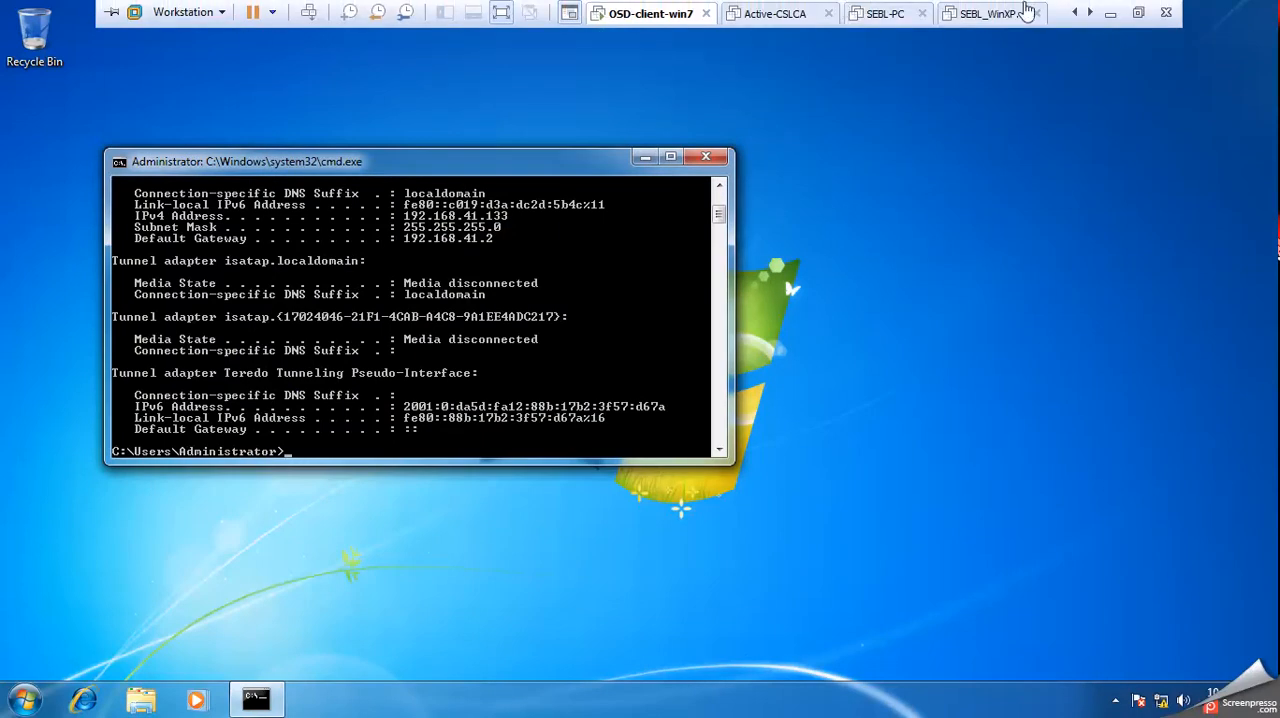
click(1138, 12)
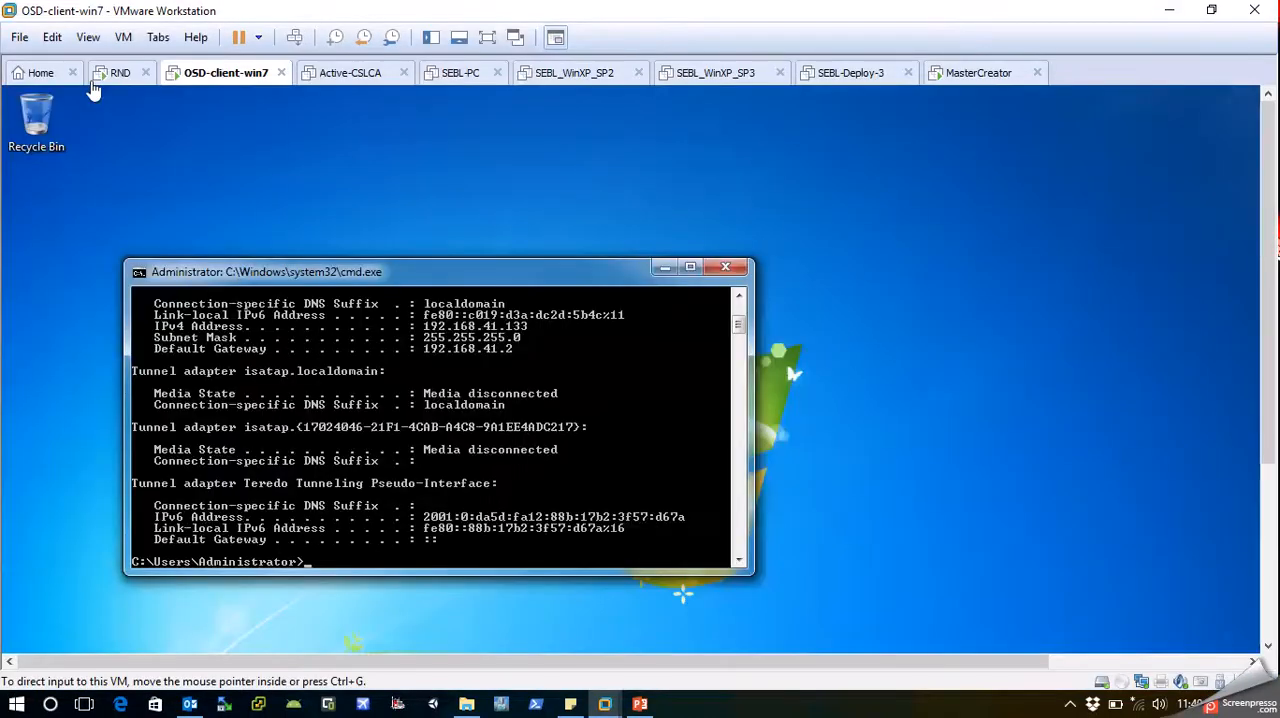
click(118, 73)
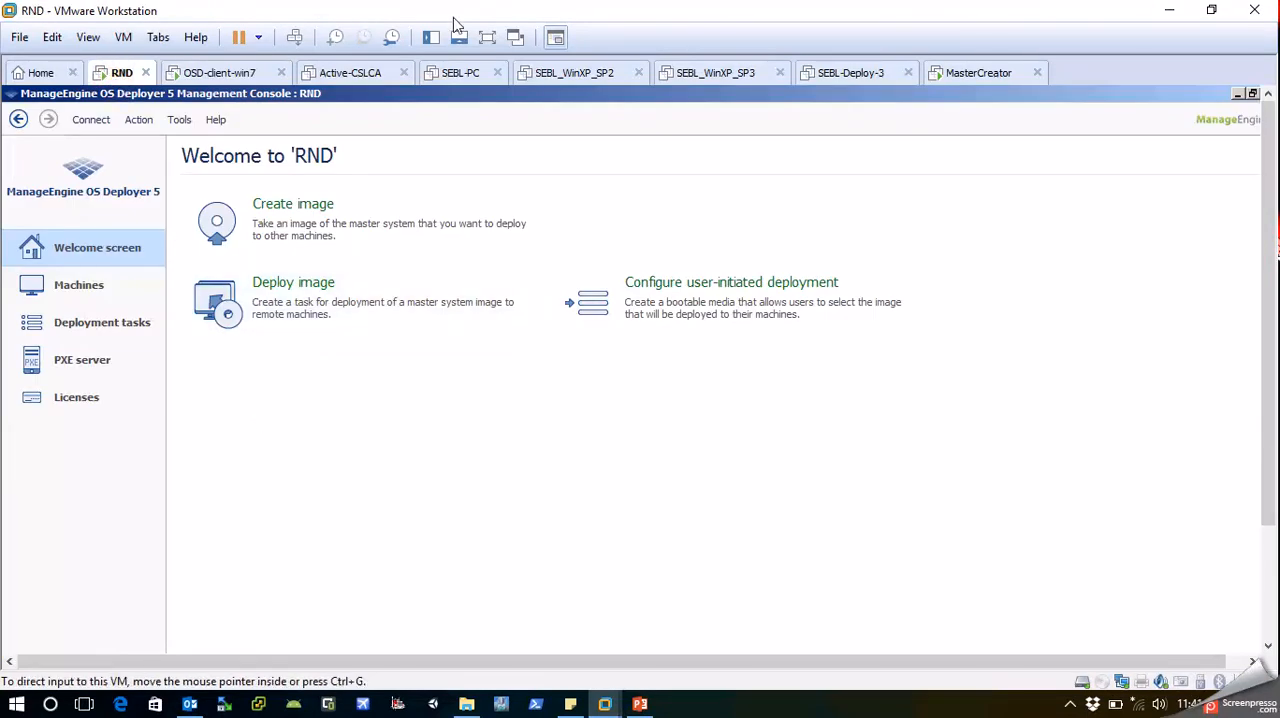
Show RND in full screen and start a remote installation of the registered ManageEngine OS Deployer 5 Management Agent component.
click(487, 37)
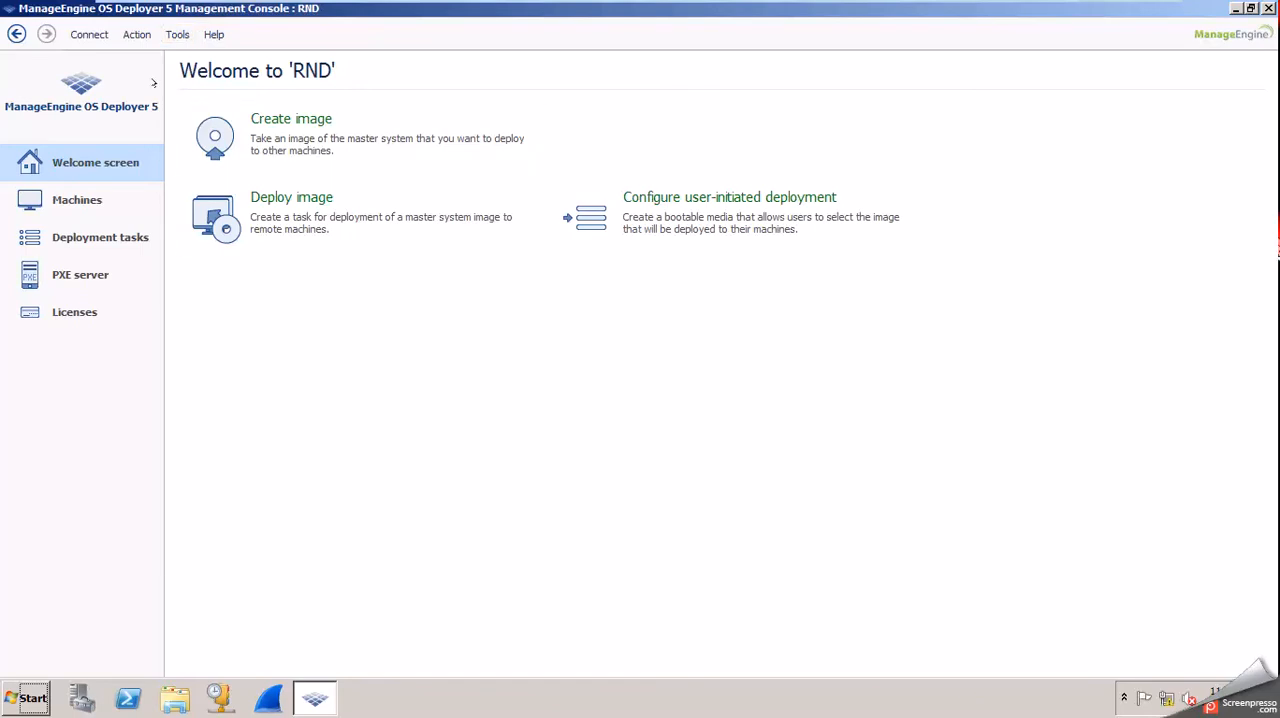
click(177, 34)
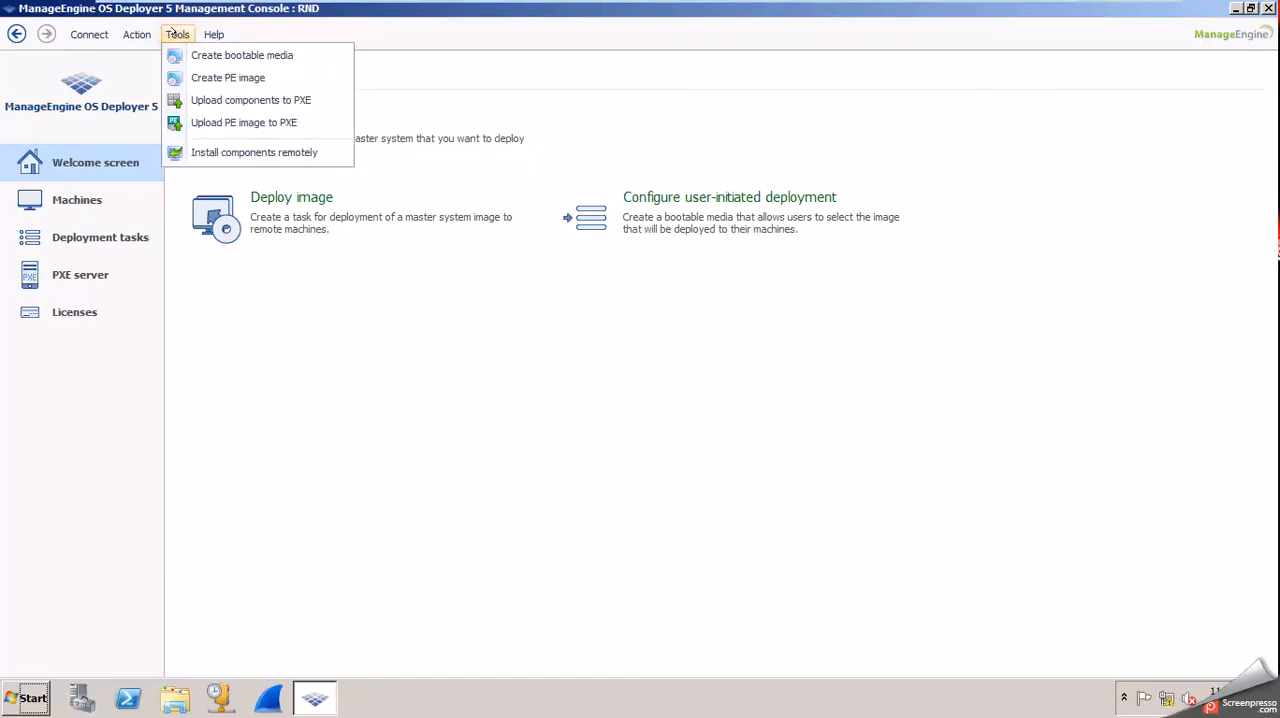
click(210, 153)
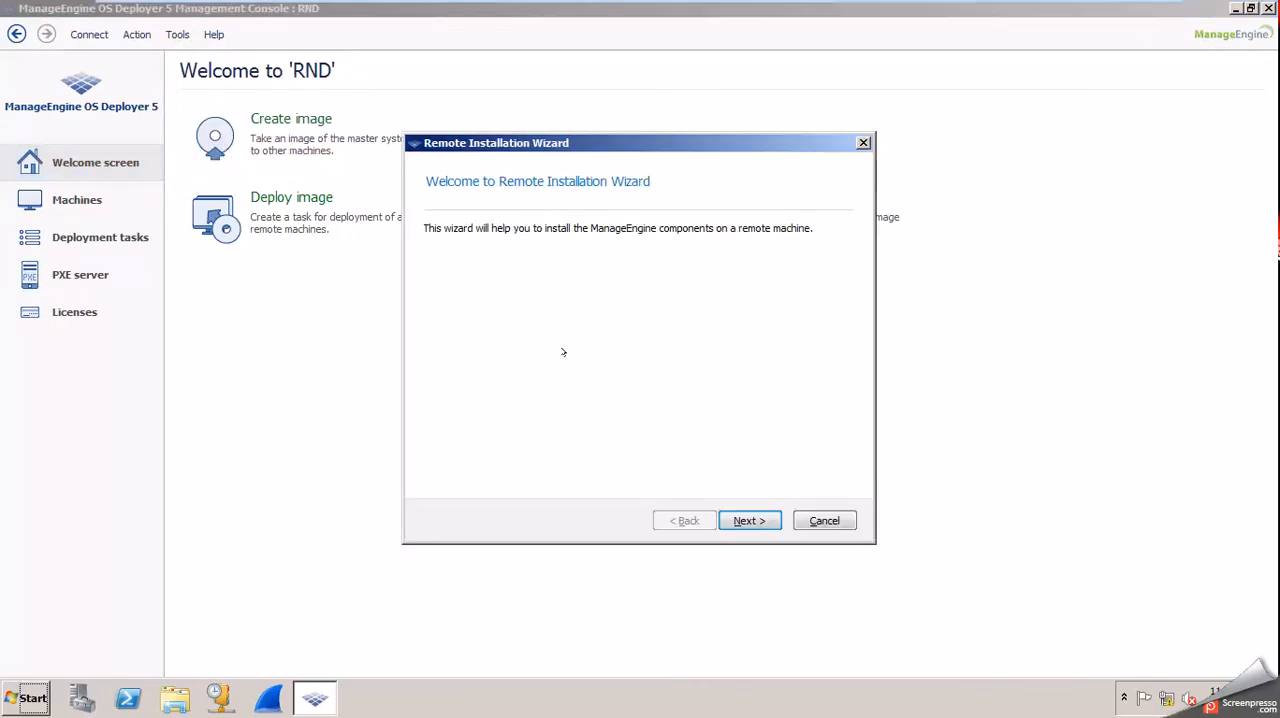
click(745, 519)
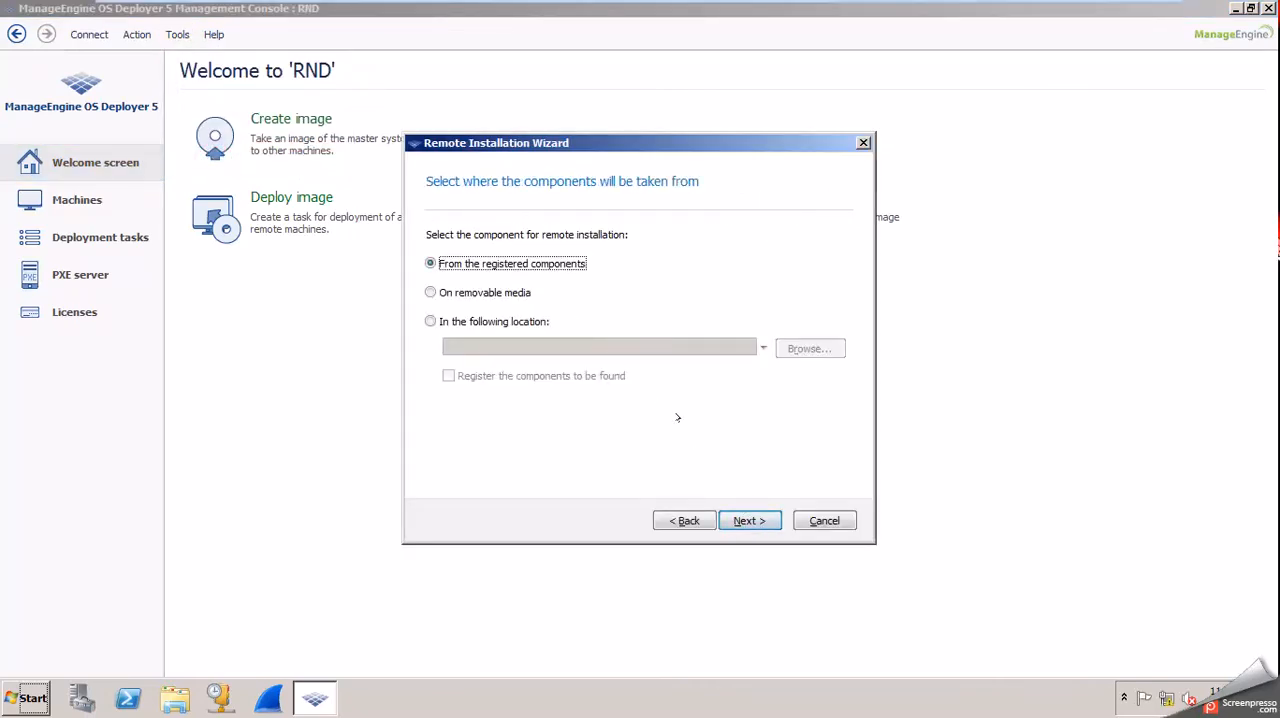
click(737, 520)
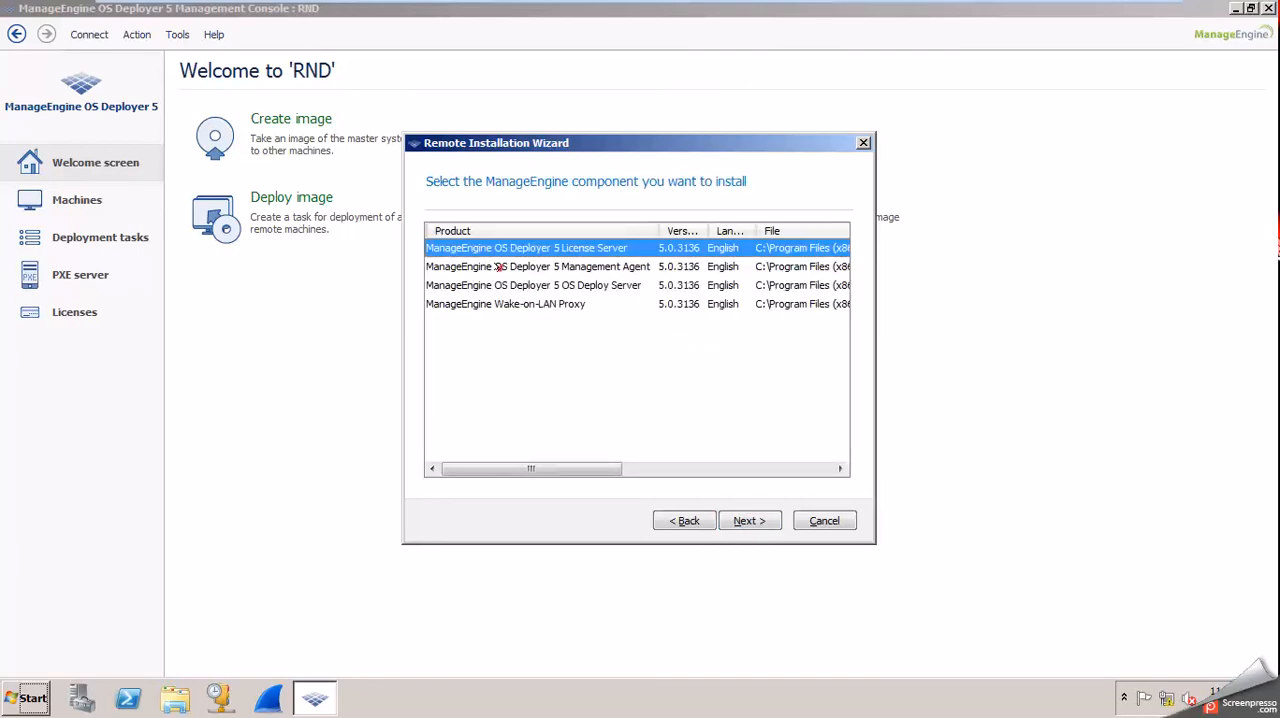
click(505, 267)
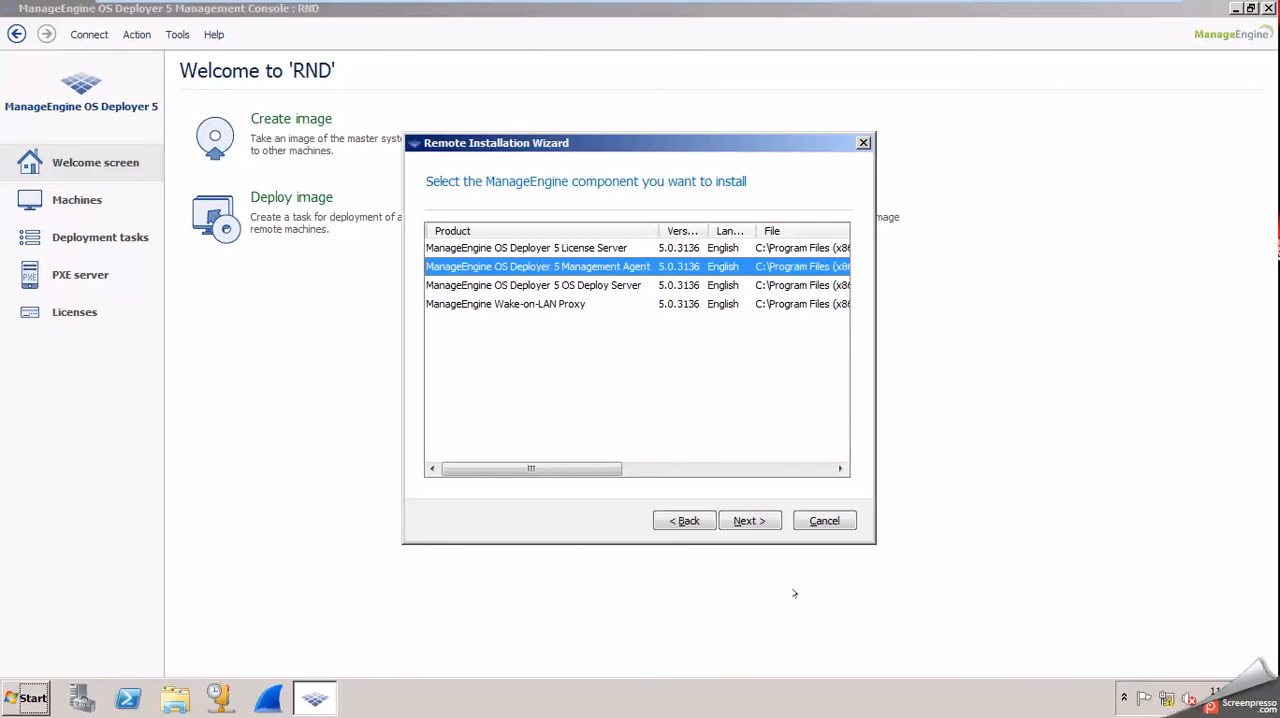
click(752, 521)
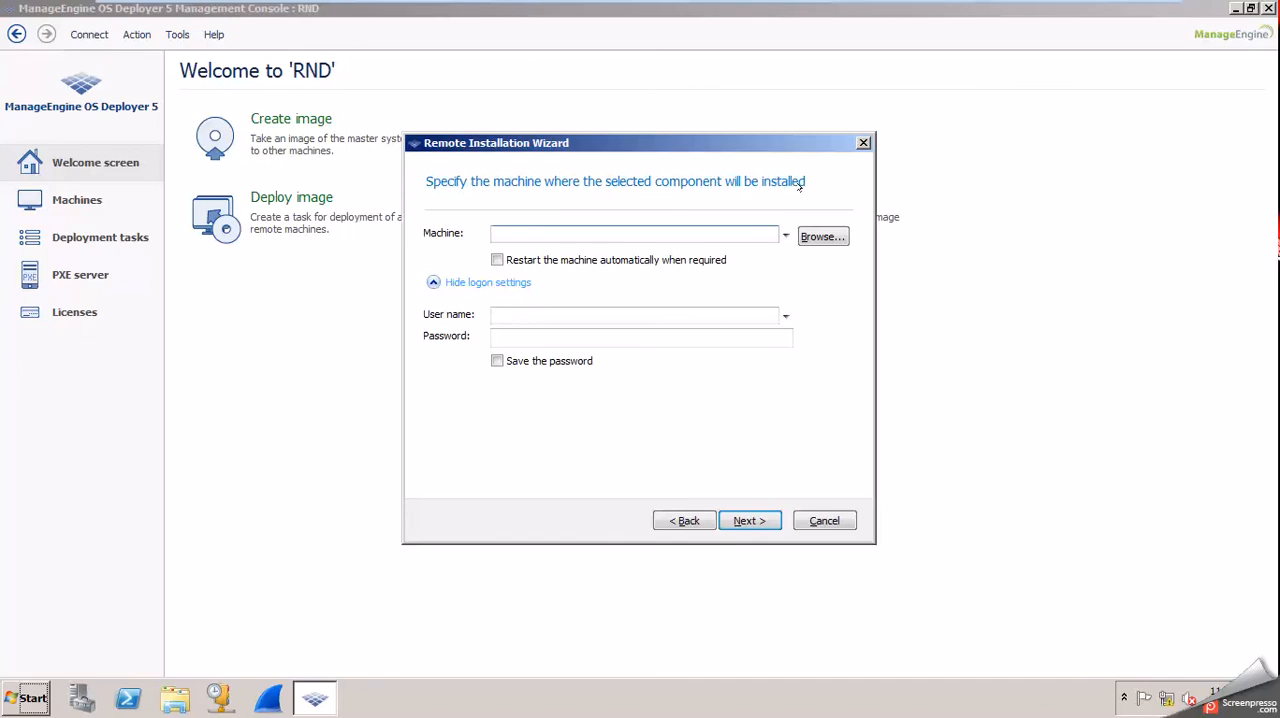
Specify 192.168.41.133 as the machine for the remote installation, without enabling automatic restart.
click(603, 232)
text(192.168.)
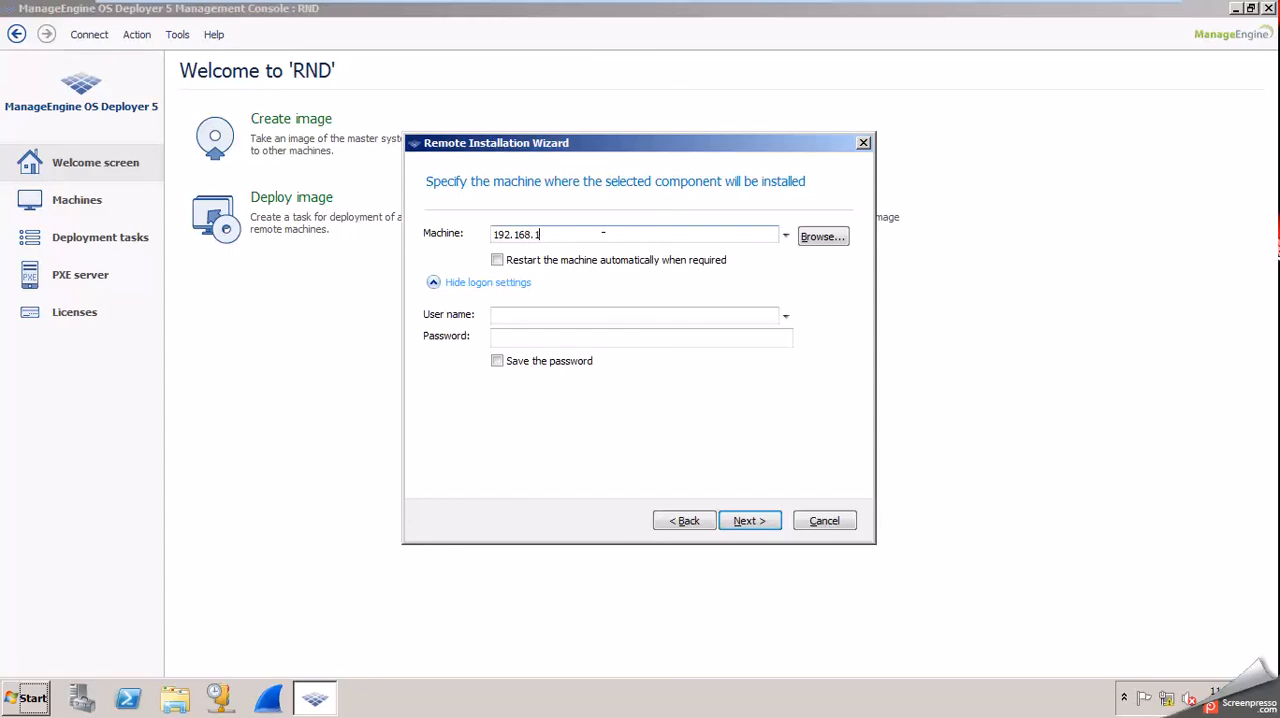
text(41.133)
key(Tab)
key(Tab)
key(Tab)
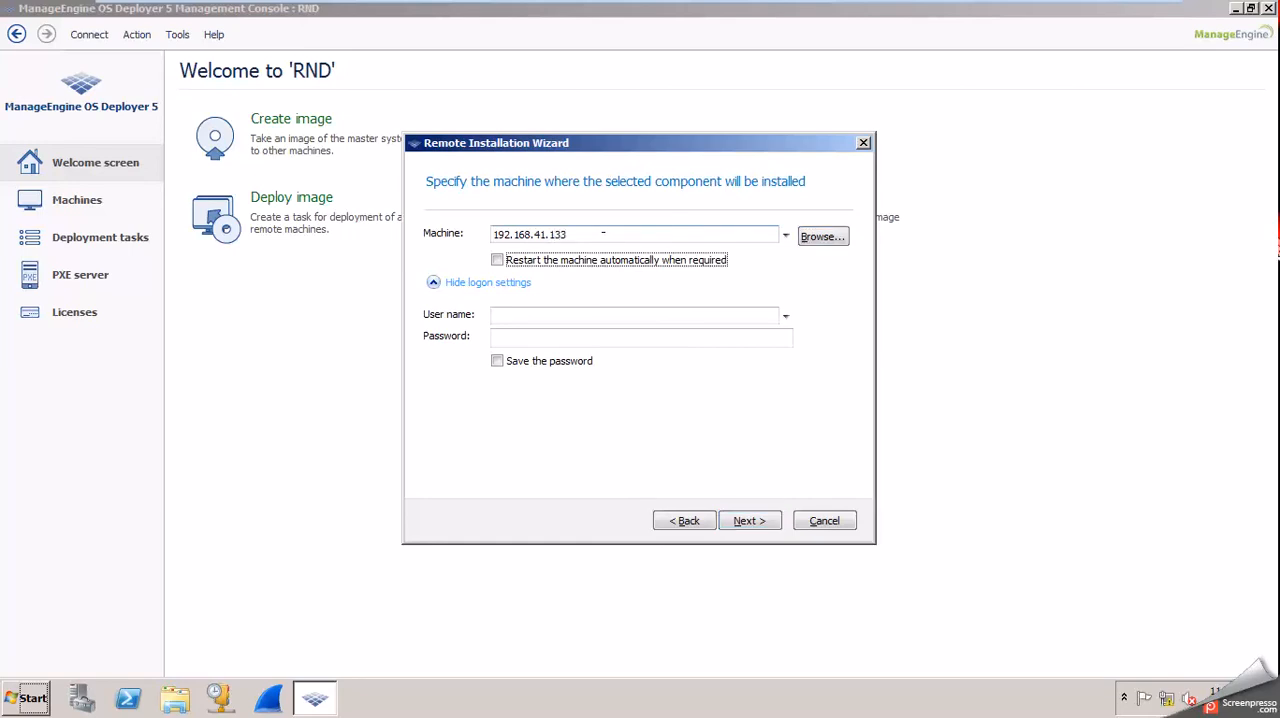
Enter administrator as the user name and fill in the account password, and submit the remote machine's logon settings.
text(admin)
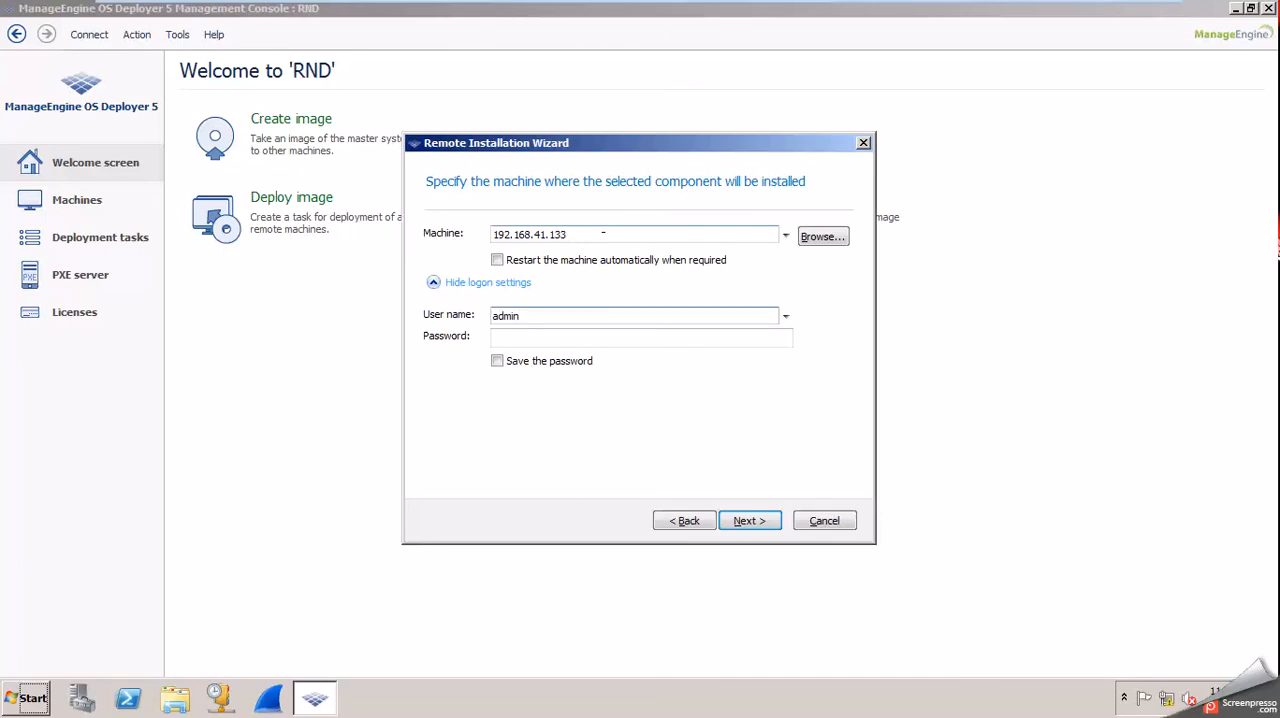
text(istrator)
key(Tab)
text(p)
key(BackSpace)
text(pas)
key(BackSpace)
key(BackSpace)
key(BackSpace)
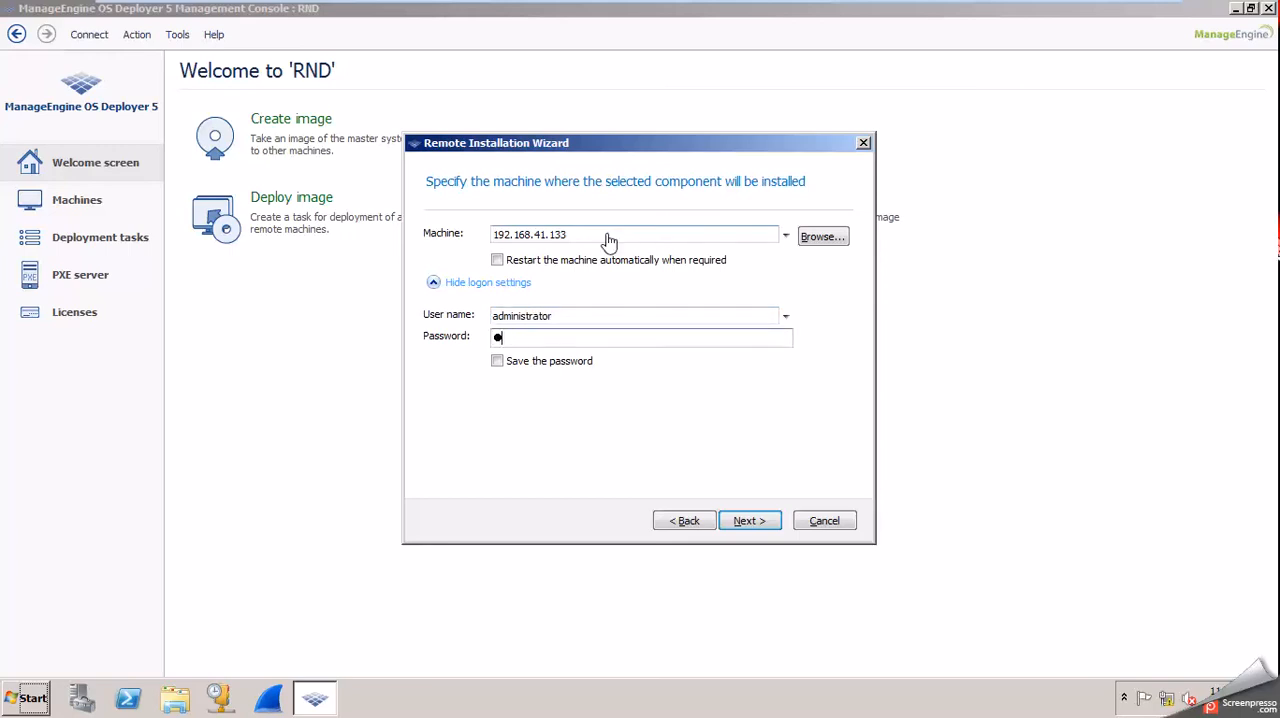
text(password1)
click(763, 521)
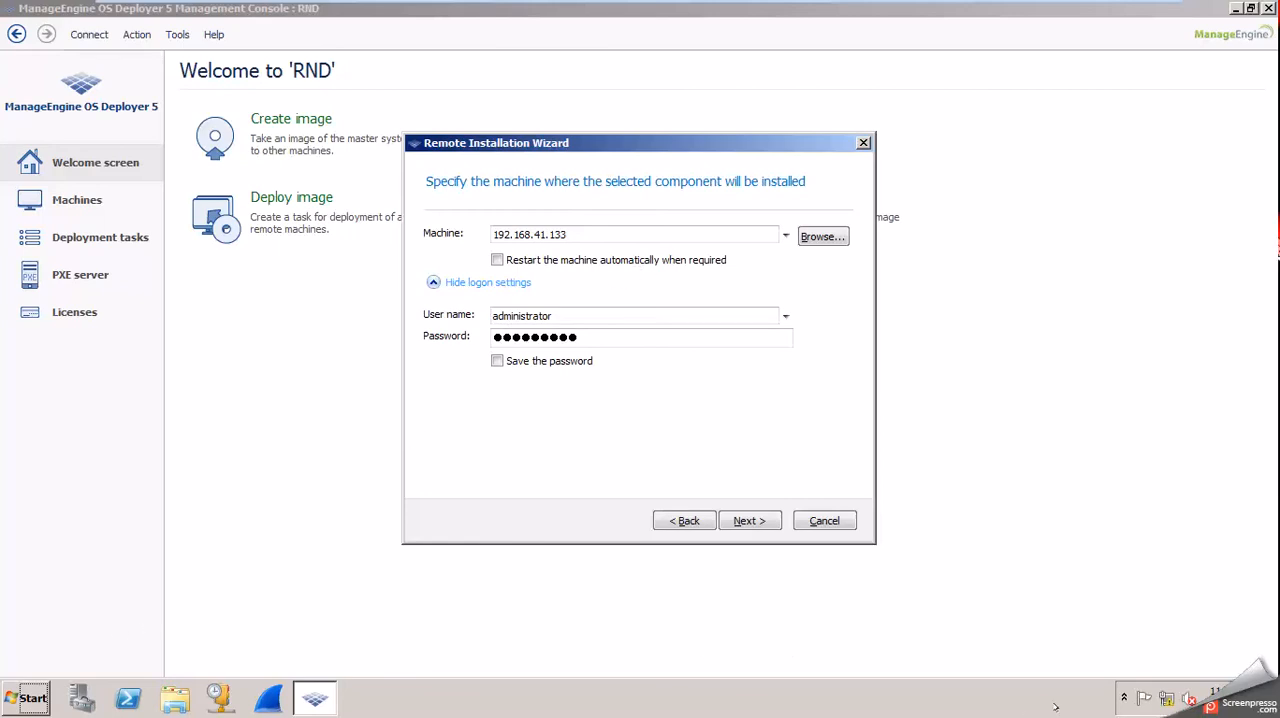
Open the Internet Protocol Version 4 properties of RND's Local Area Connection.
right_click(1163, 693)
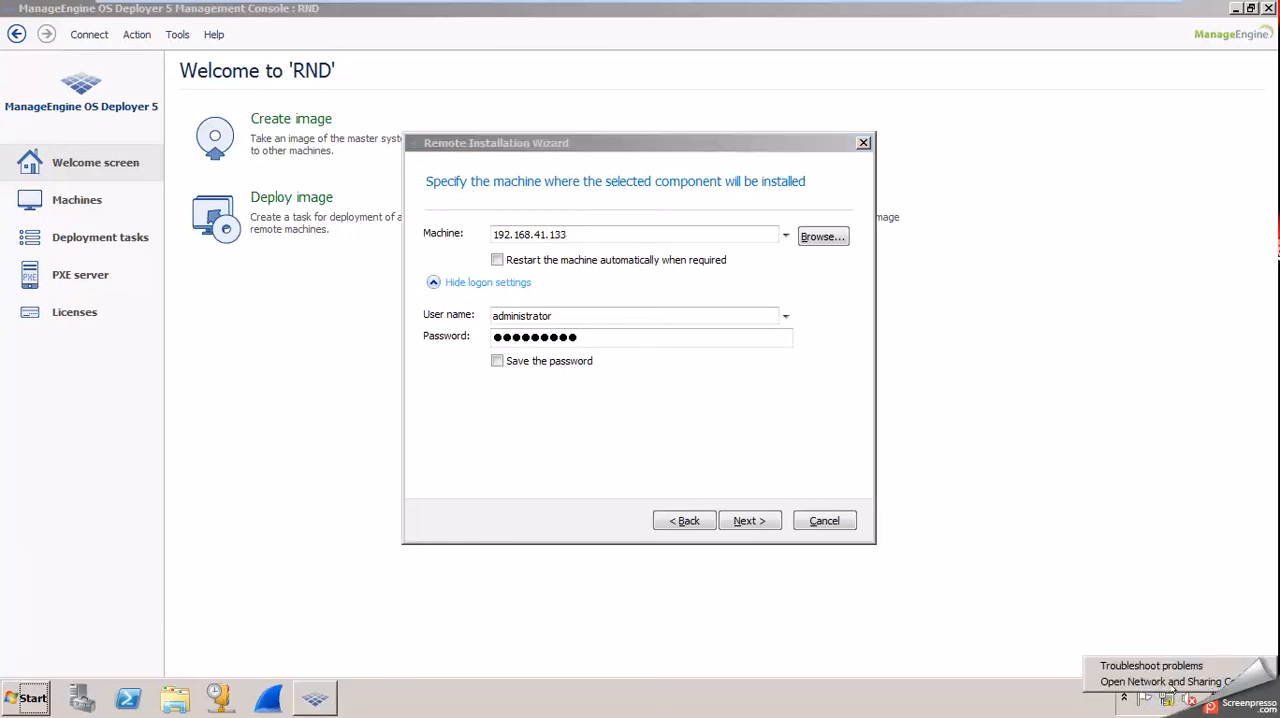
click(1181, 680)
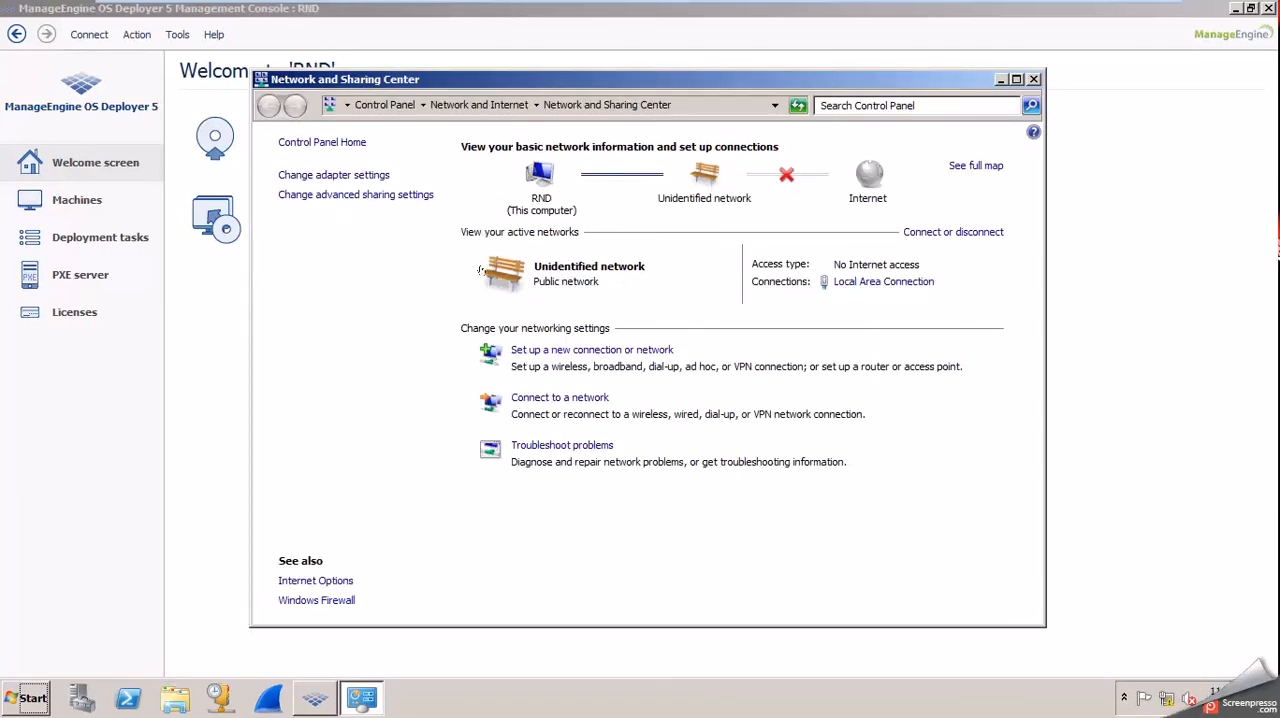
click(368, 176)
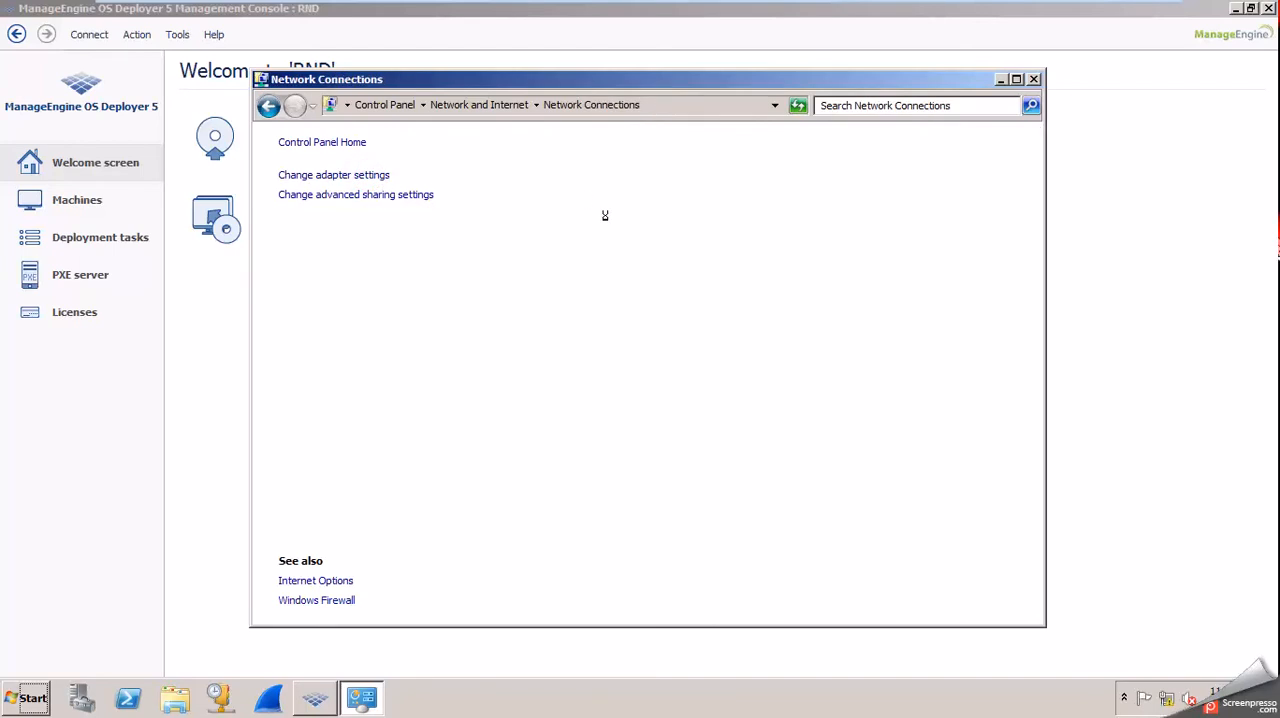
click(400, 194)
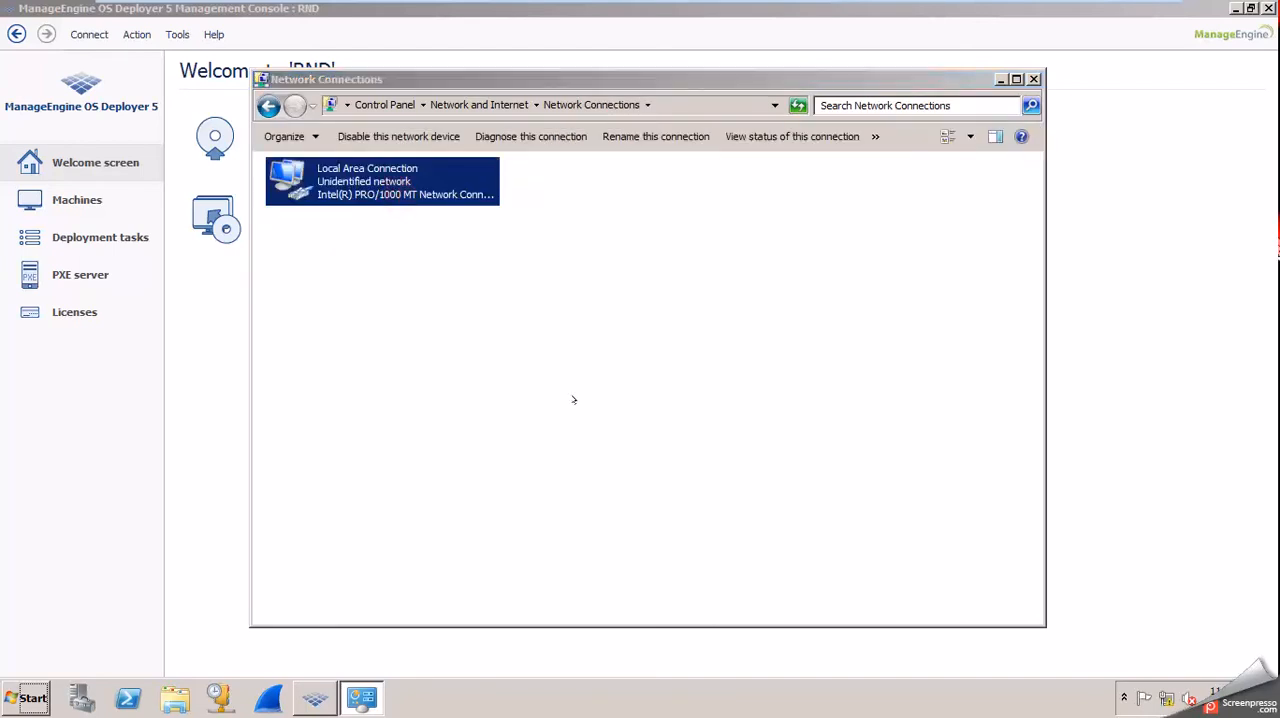
key(Return)
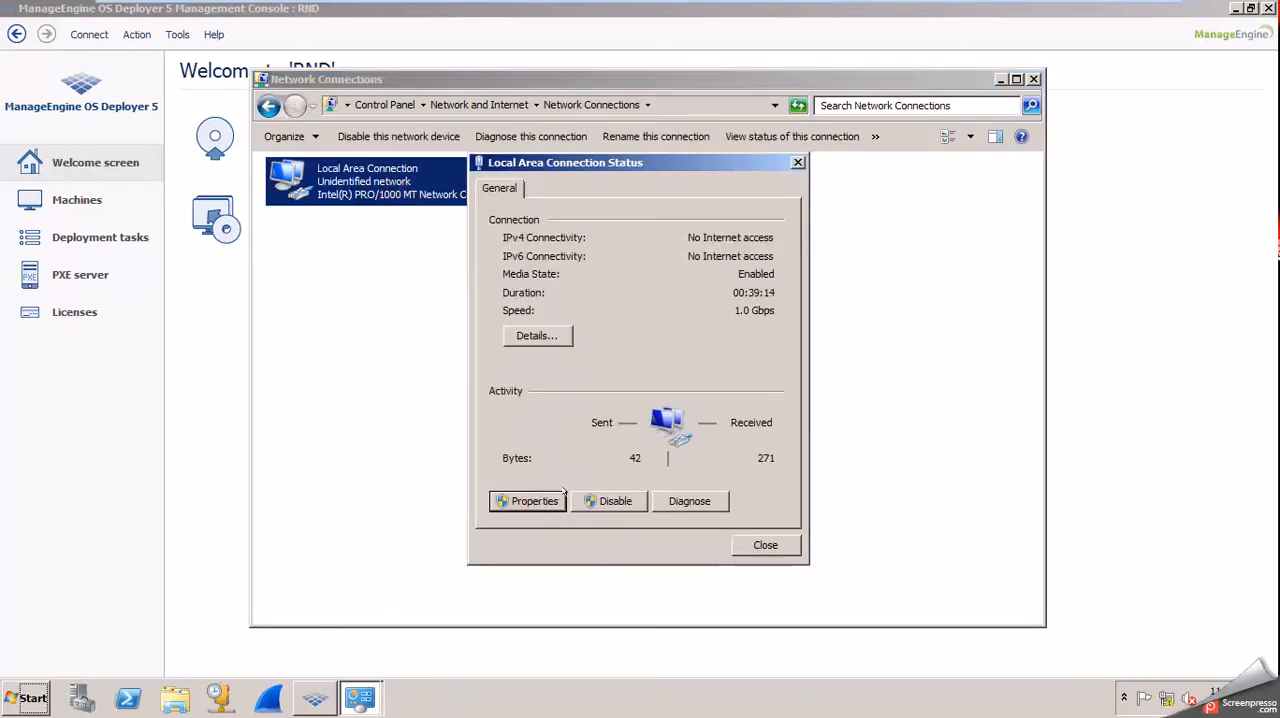
click(562, 497)
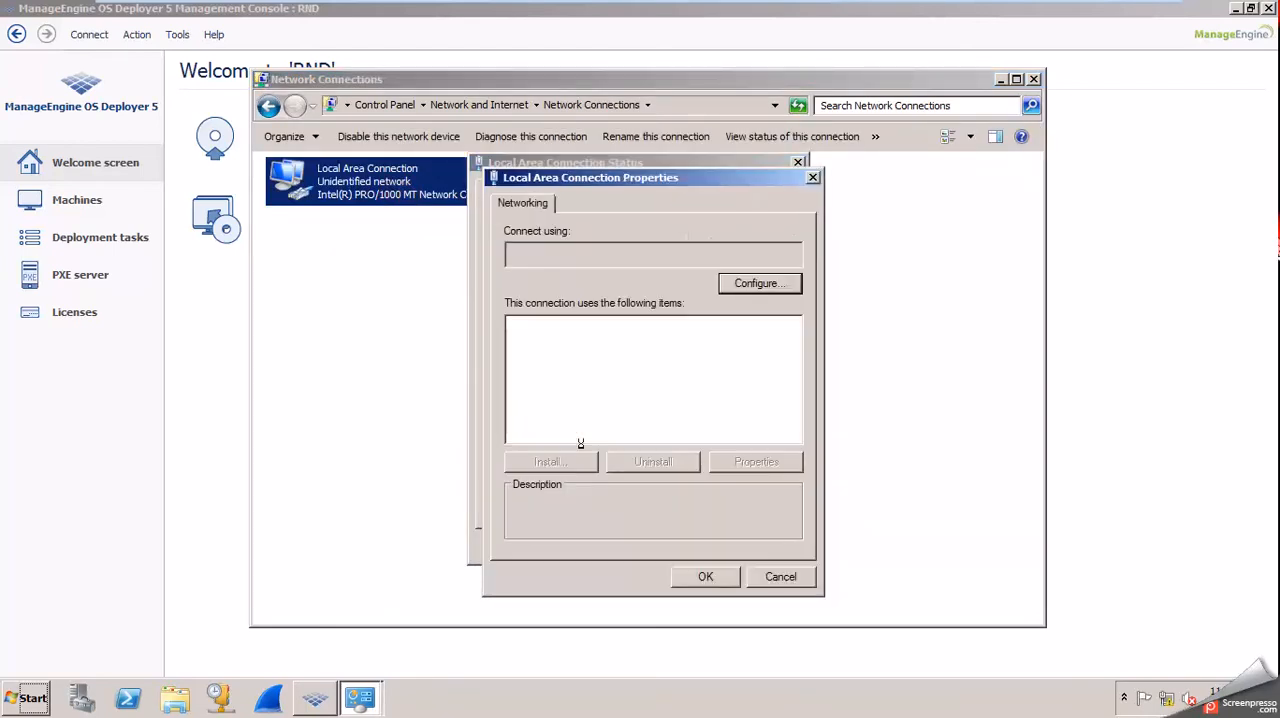
double_click(680, 384)
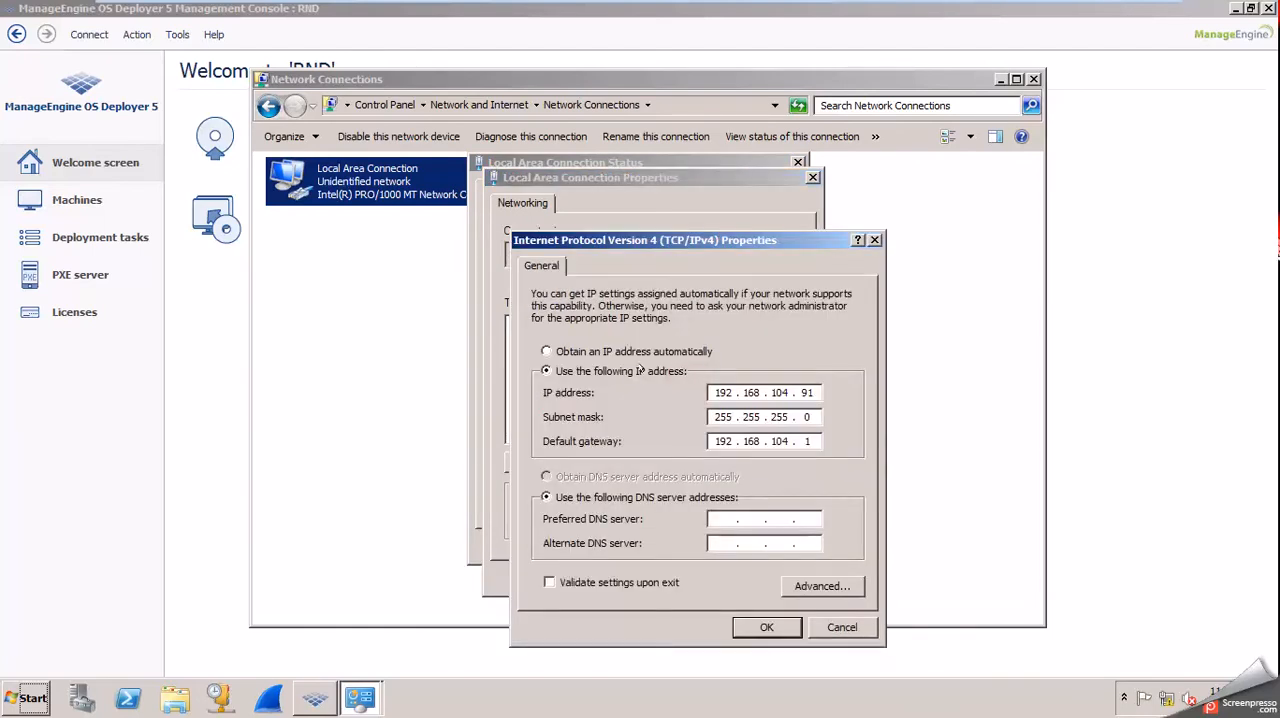
Set the connection to obtain its IP and DNS server addresses automatically, apply the settings, and close Network Connections.
click(616, 349)
click(616, 474)
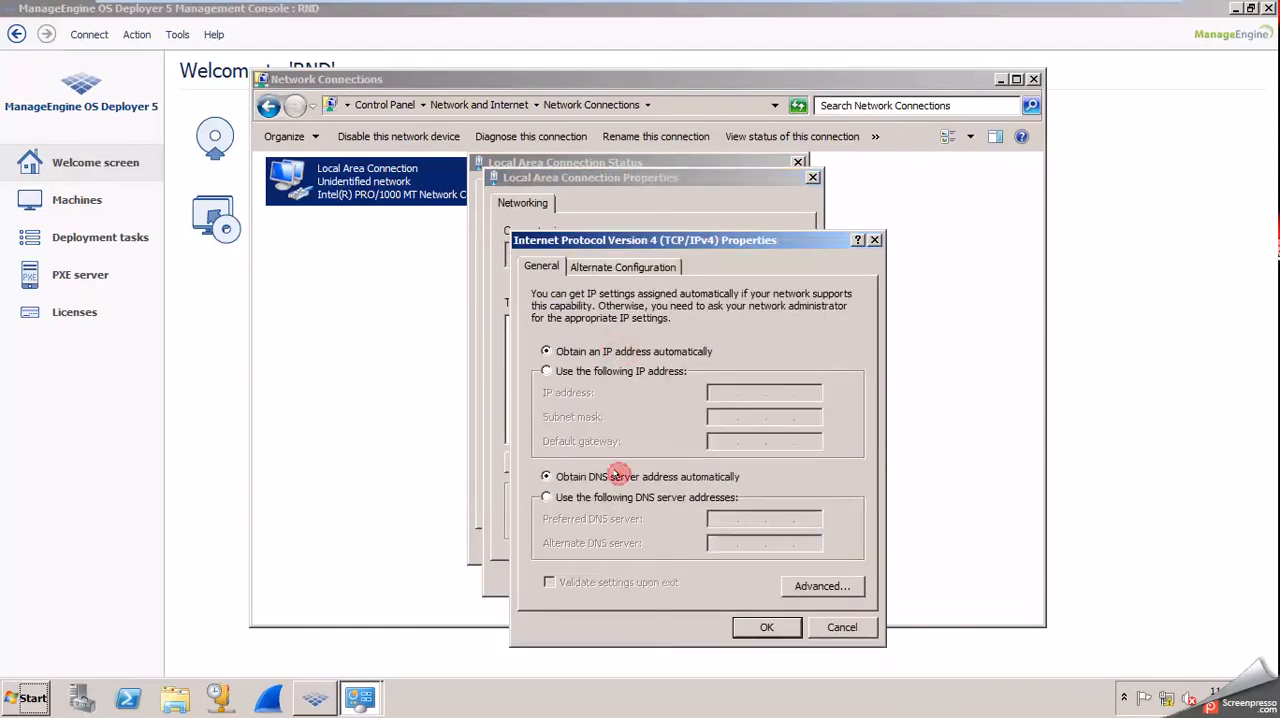
click(770, 626)
click(703, 577)
click(747, 544)
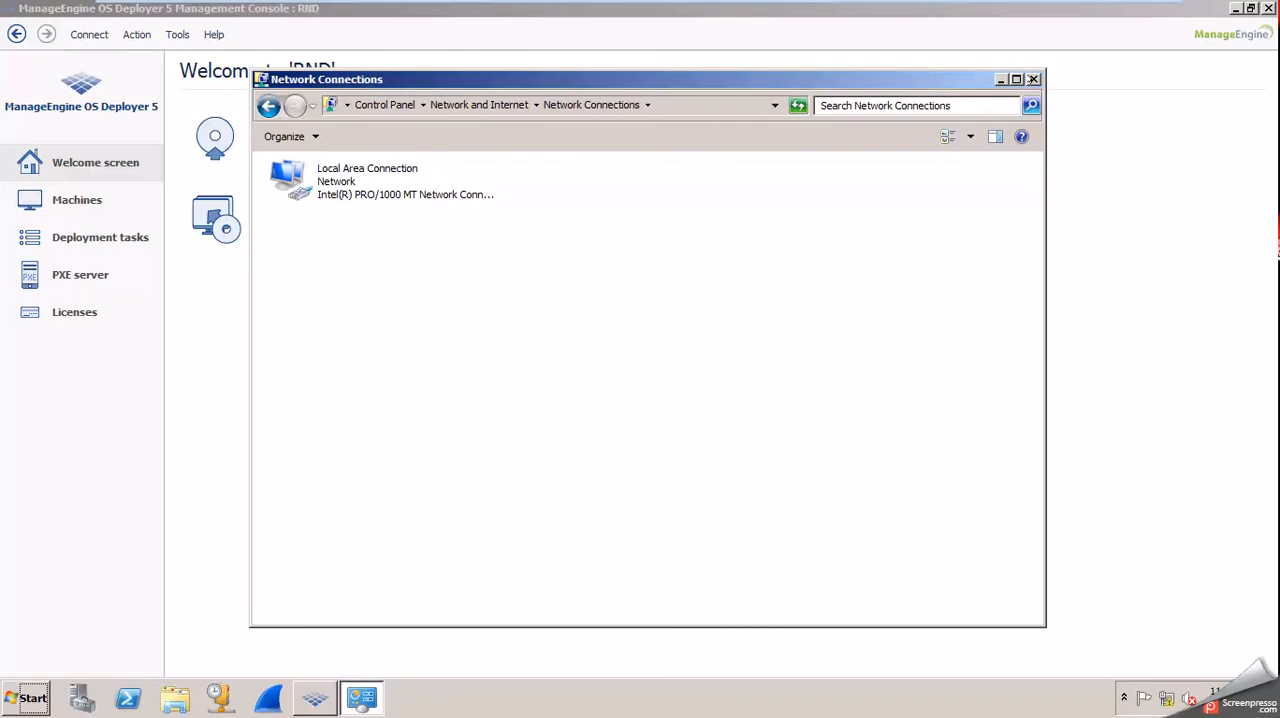
click(1032, 79)
Retry submitting the target machine's logon settings and start installing the Management Agent on it.
click(822, 422)
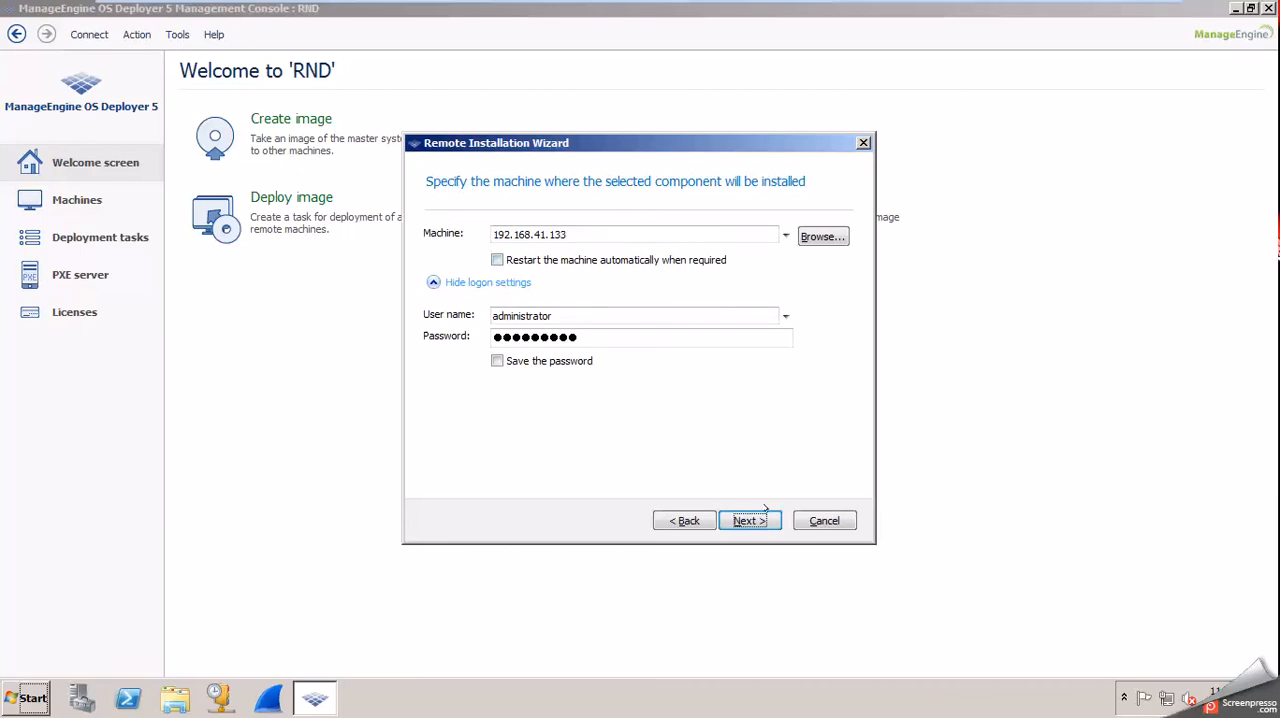
click(748, 520)
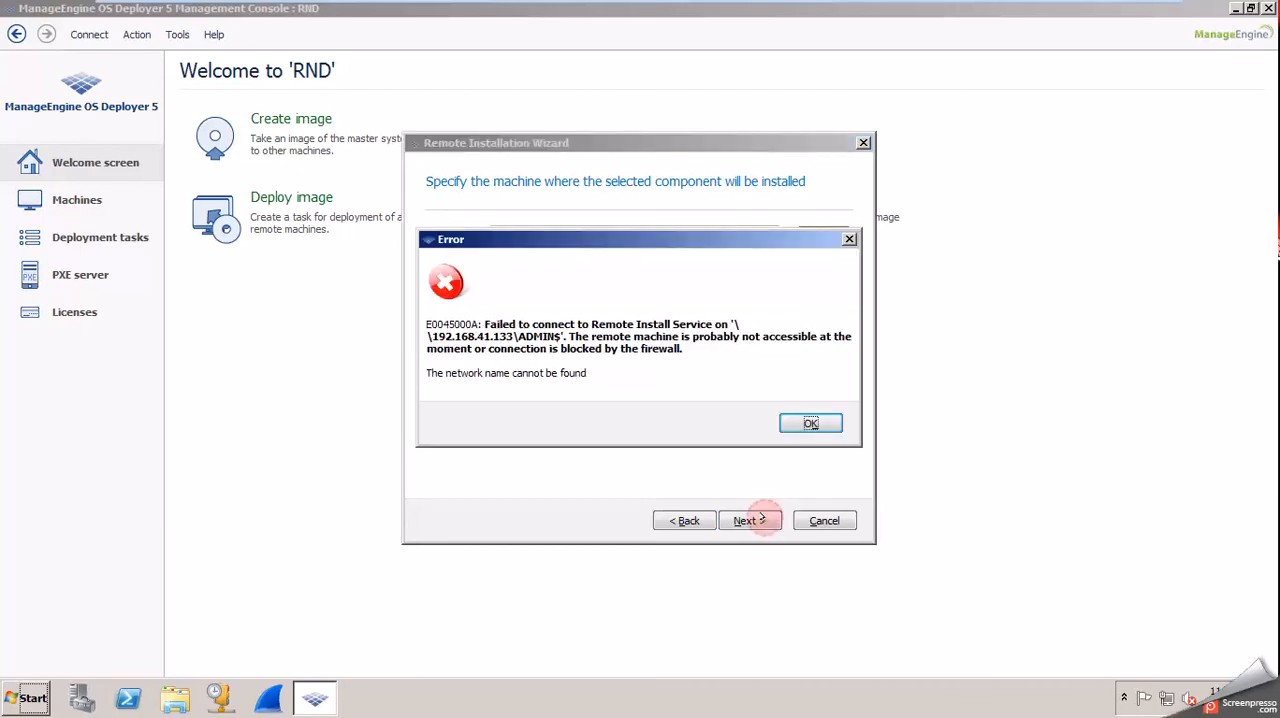
click(811, 424)
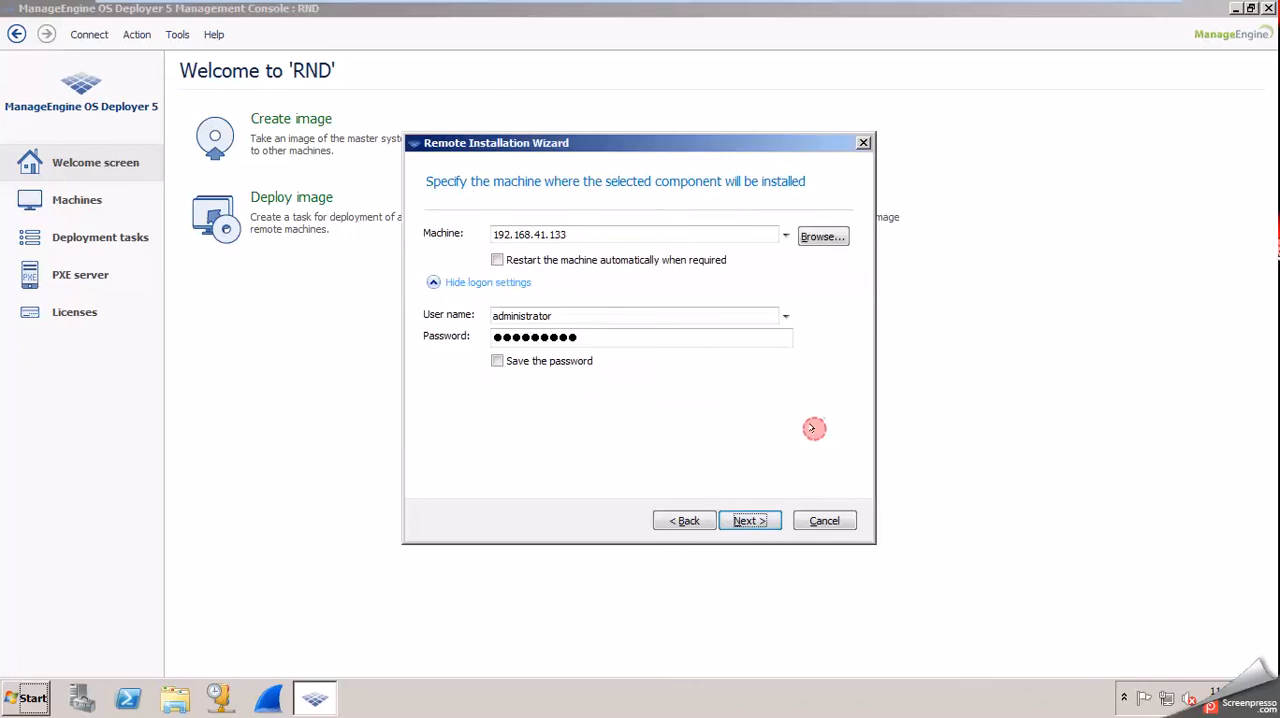
click(589, 233)
click(591, 340)
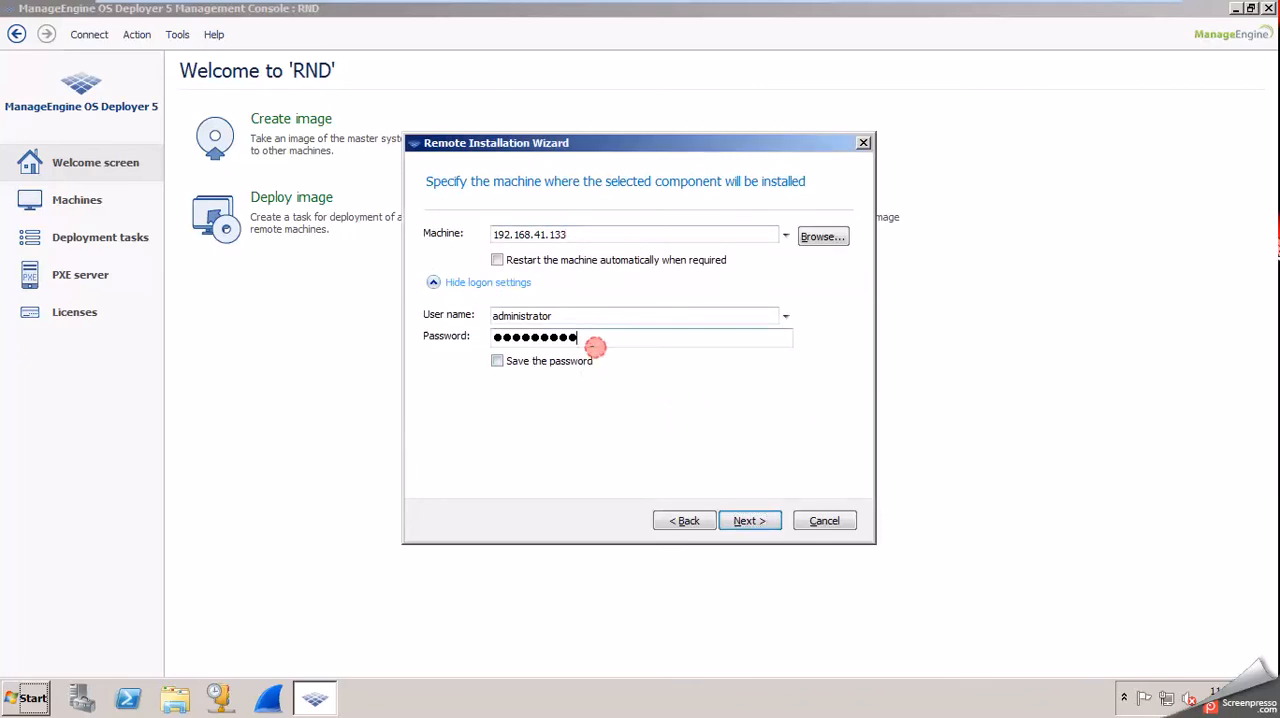
click(750, 514)
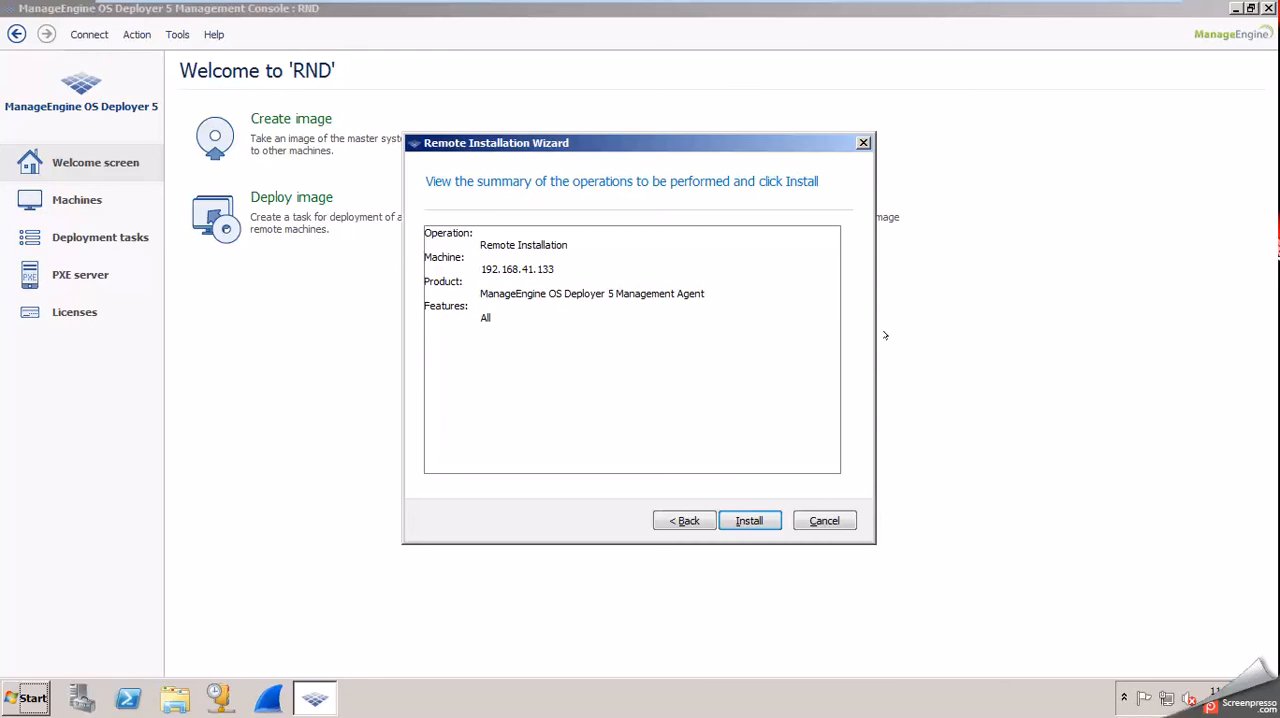
click(566, 506)
click(750, 520)
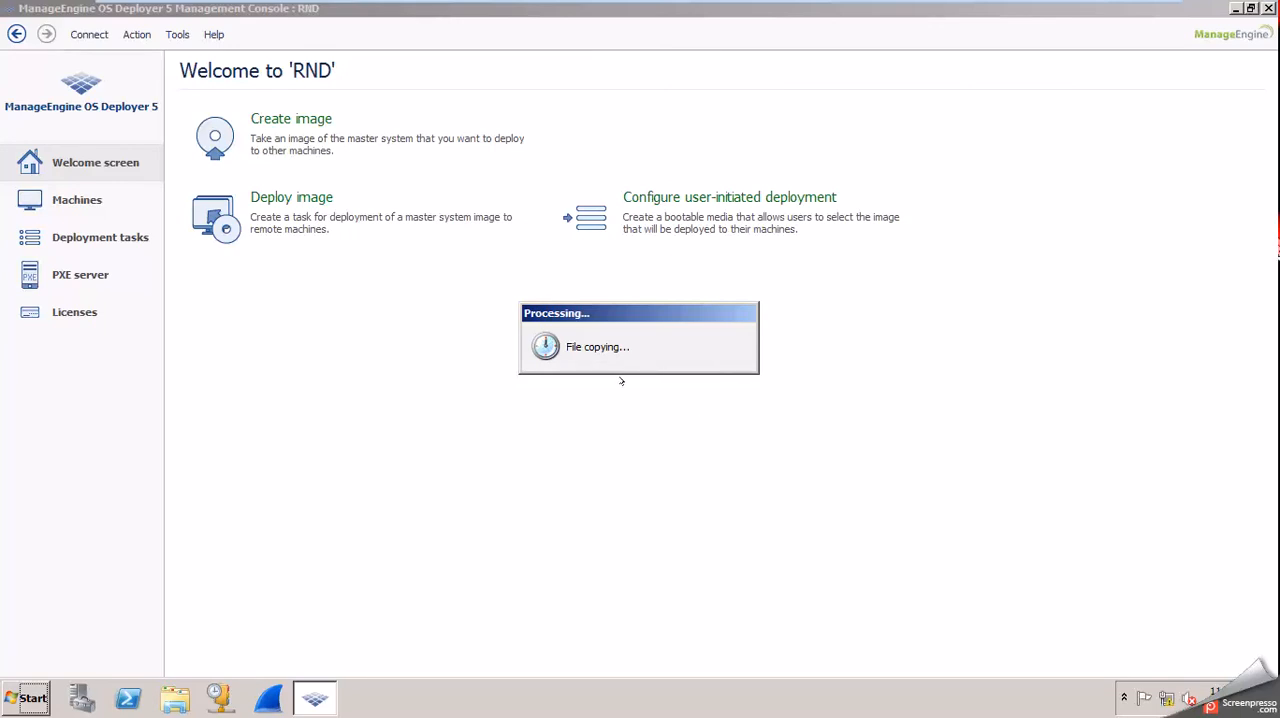
Switch to the OSD-client-win7 virtual machine, close its Command Prompt window, and return to RND.
mouse_move(341, 9)
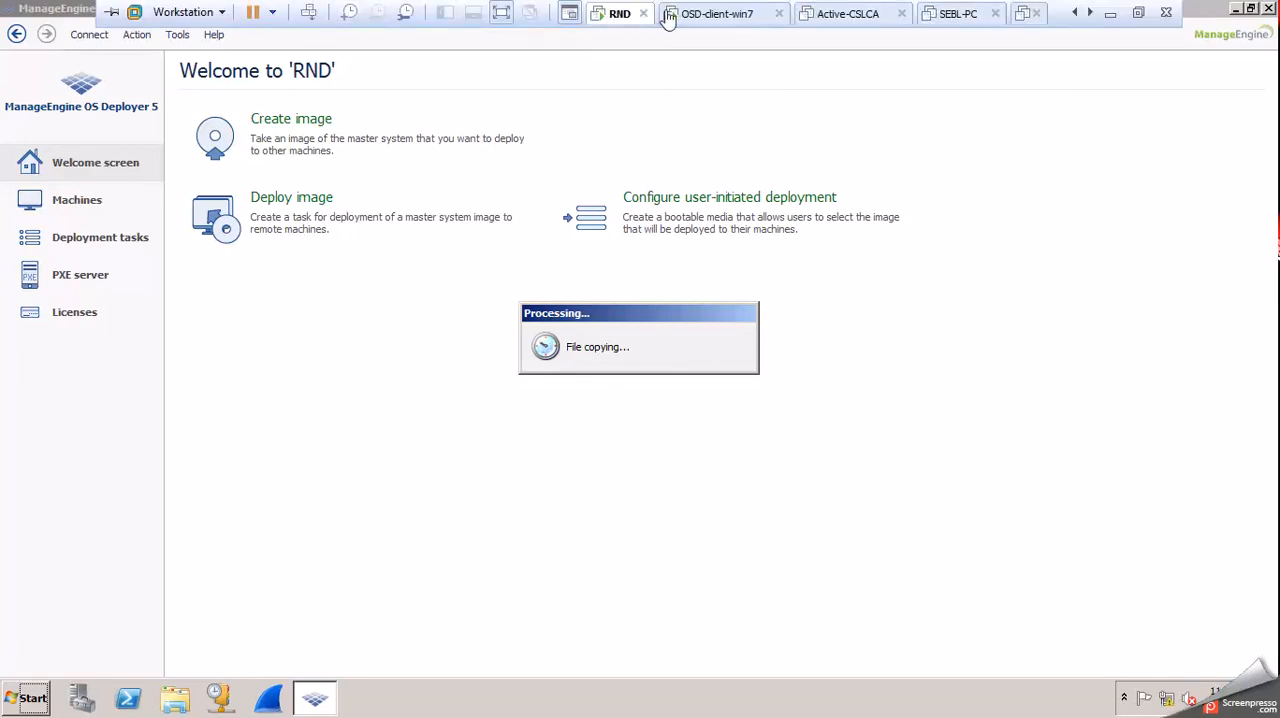
click(733, 16)
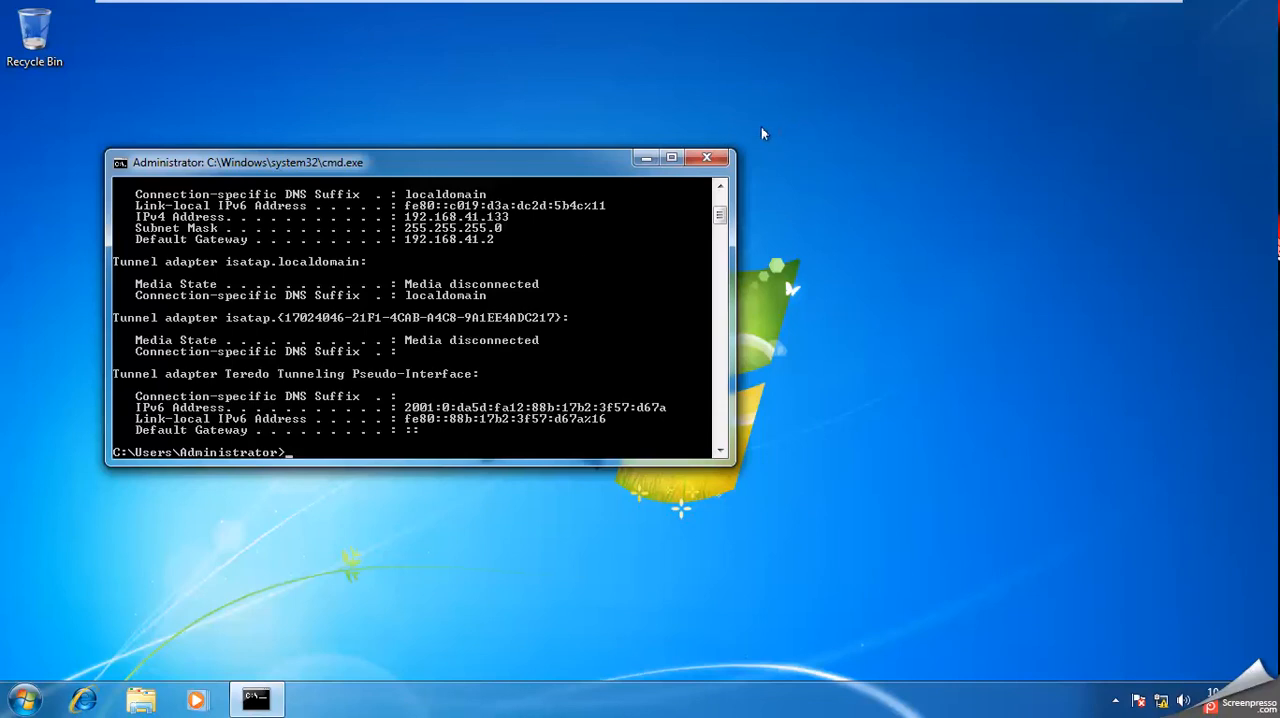
click(722, 158)
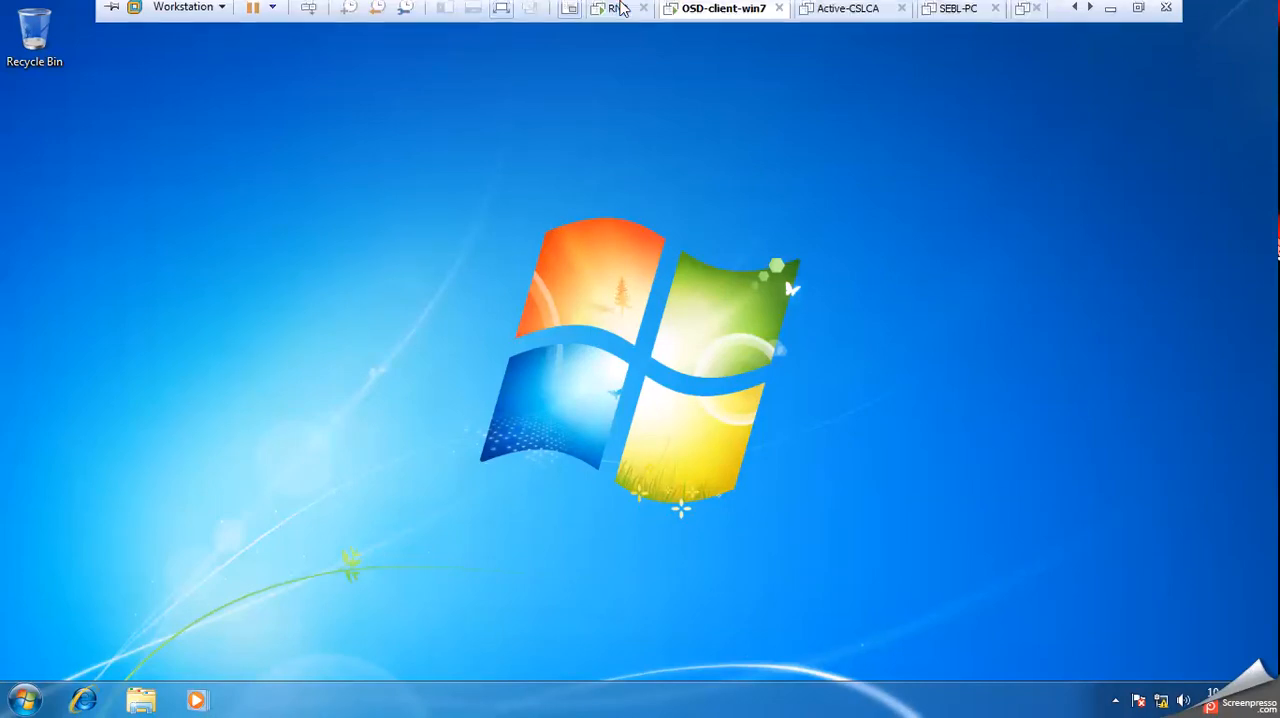
click(617, 18)
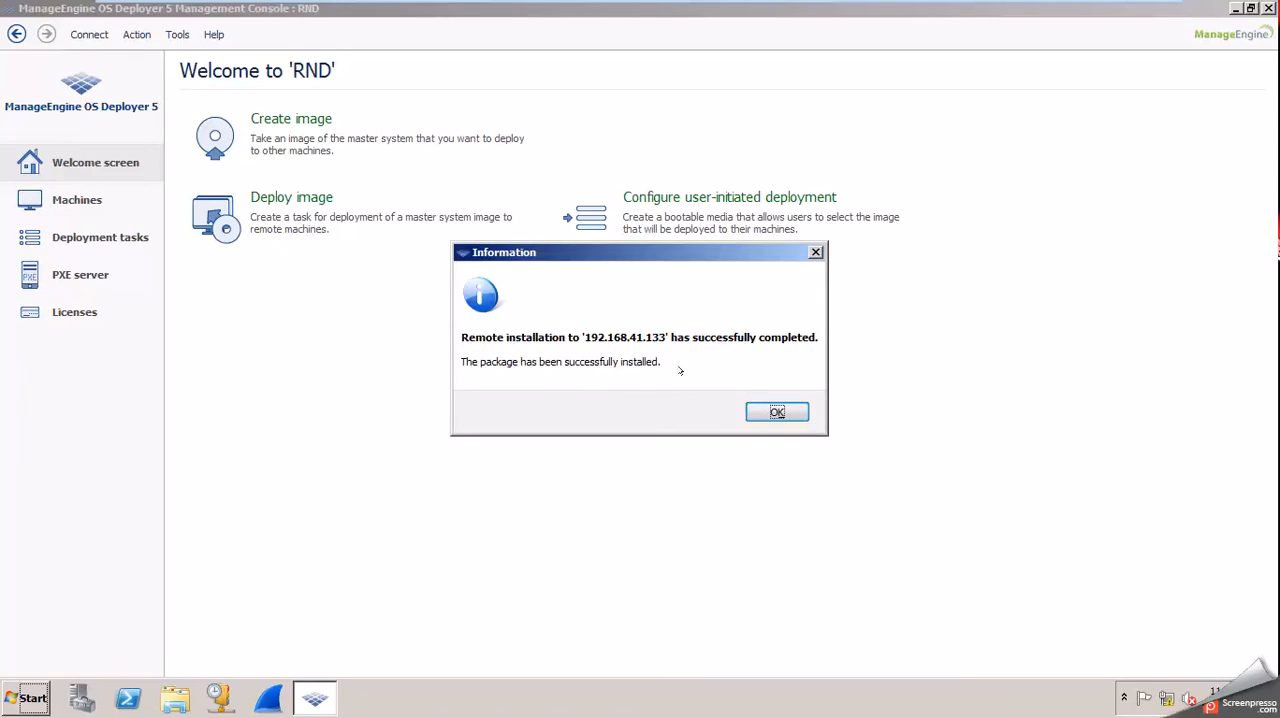
Dismiss the remote installation message and start a new remote machine connection with 192.168.41.133 as the machine.
click(777, 411)
click(347, 386)
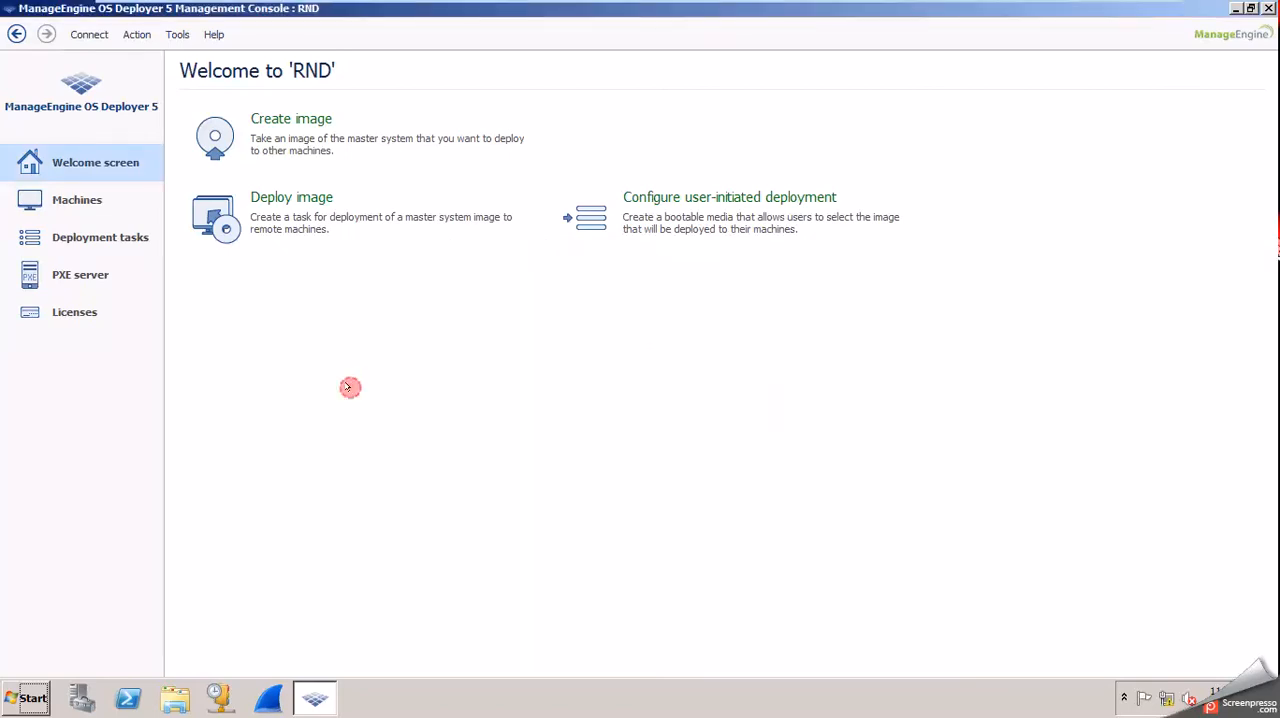
click(92, 36)
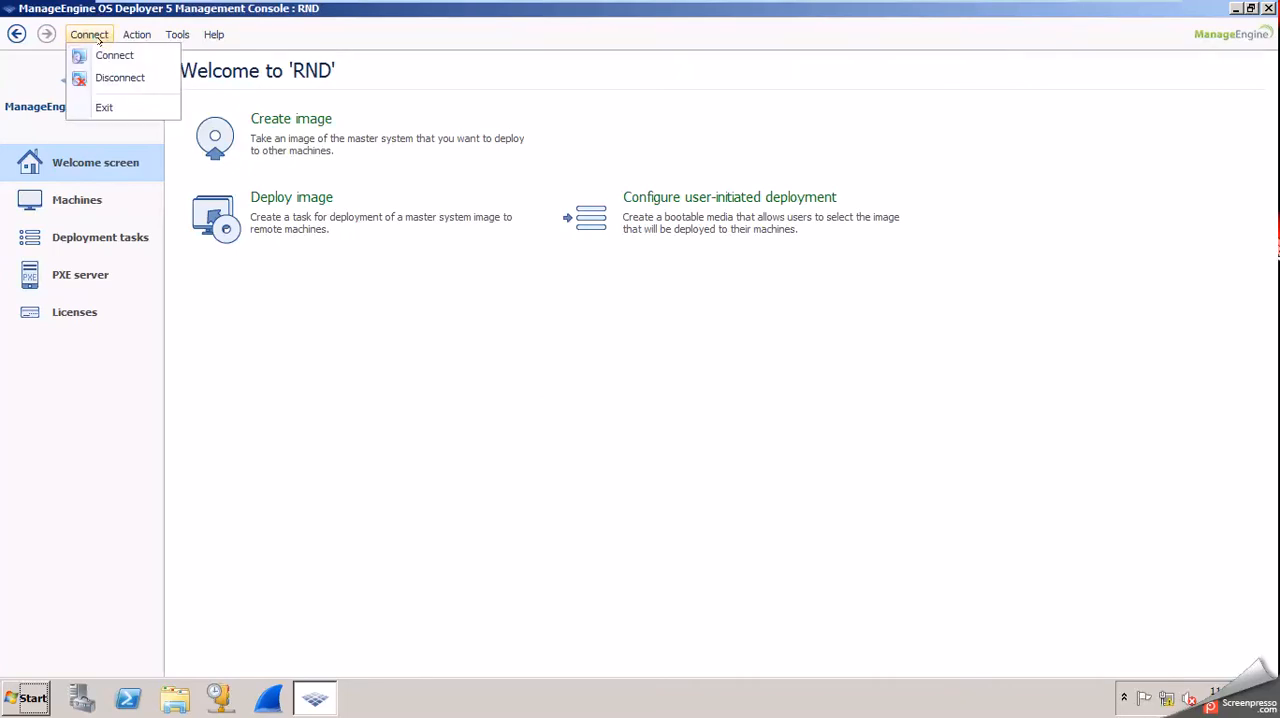
click(108, 55)
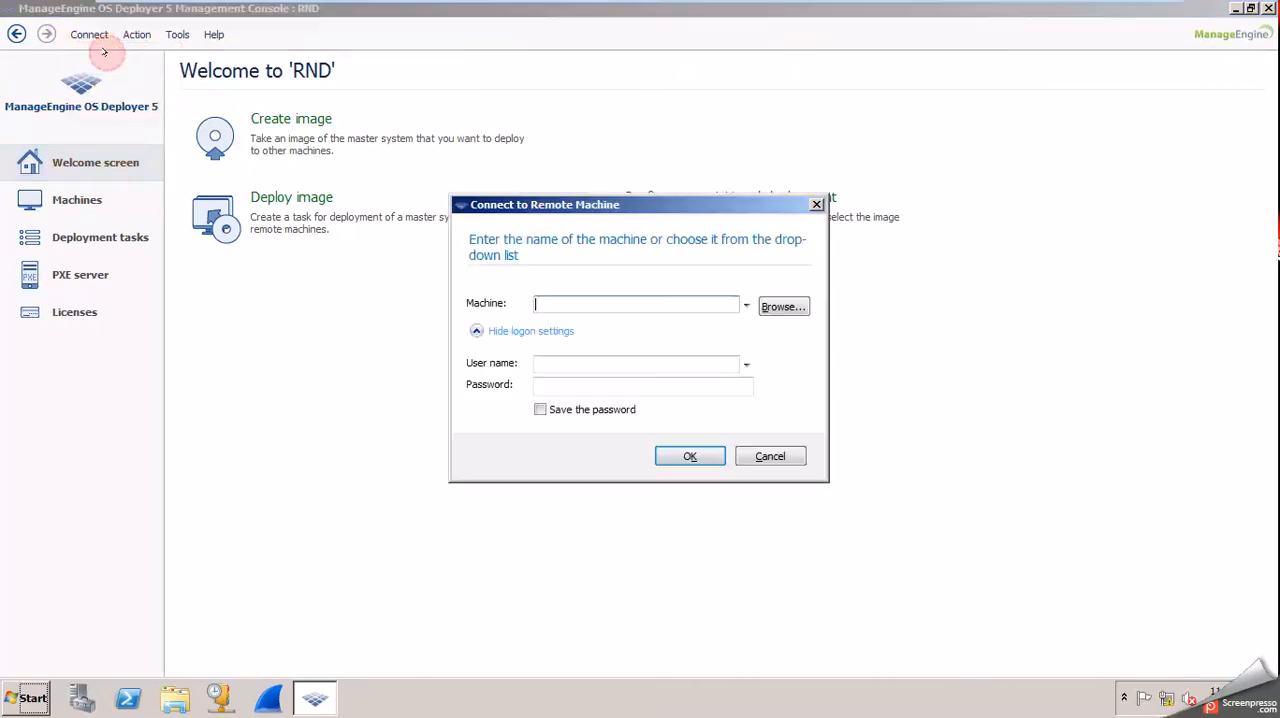
click(555, 306)
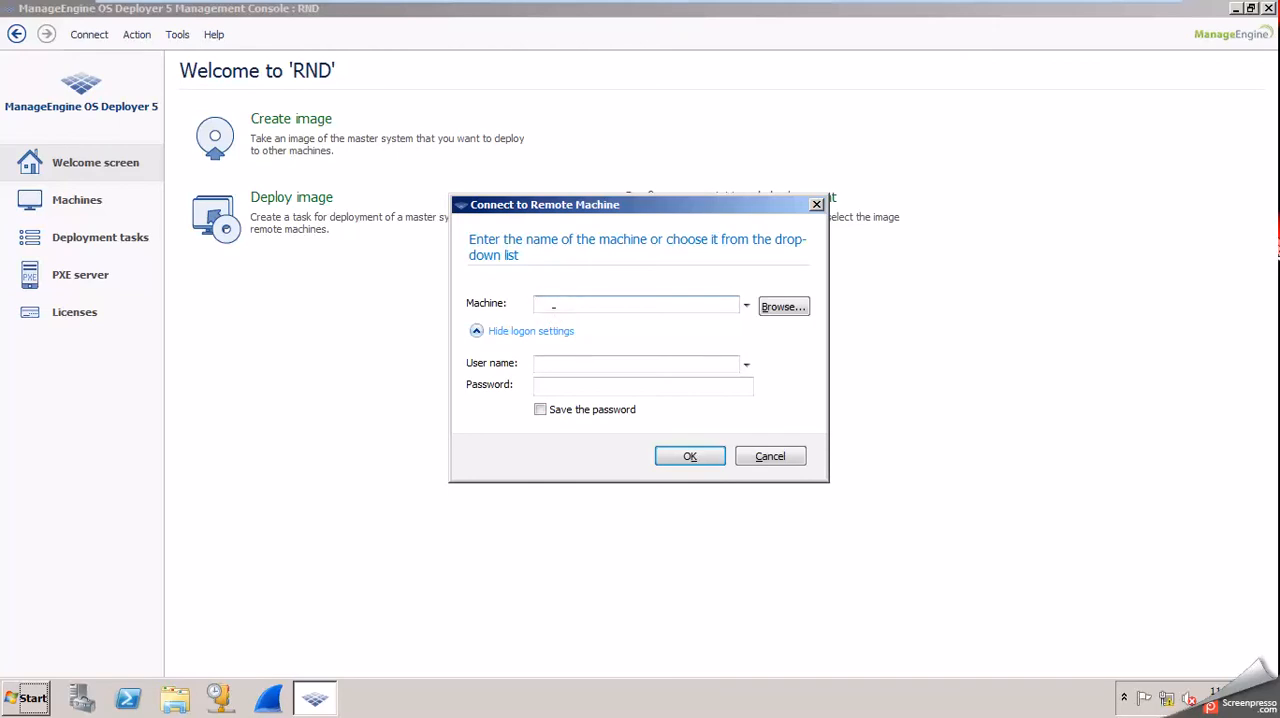
text(192.168.41.133)
Enter administrator as the user name, fill in the account password, and connect to the remote machine.
key(Tab)
text(administrator)
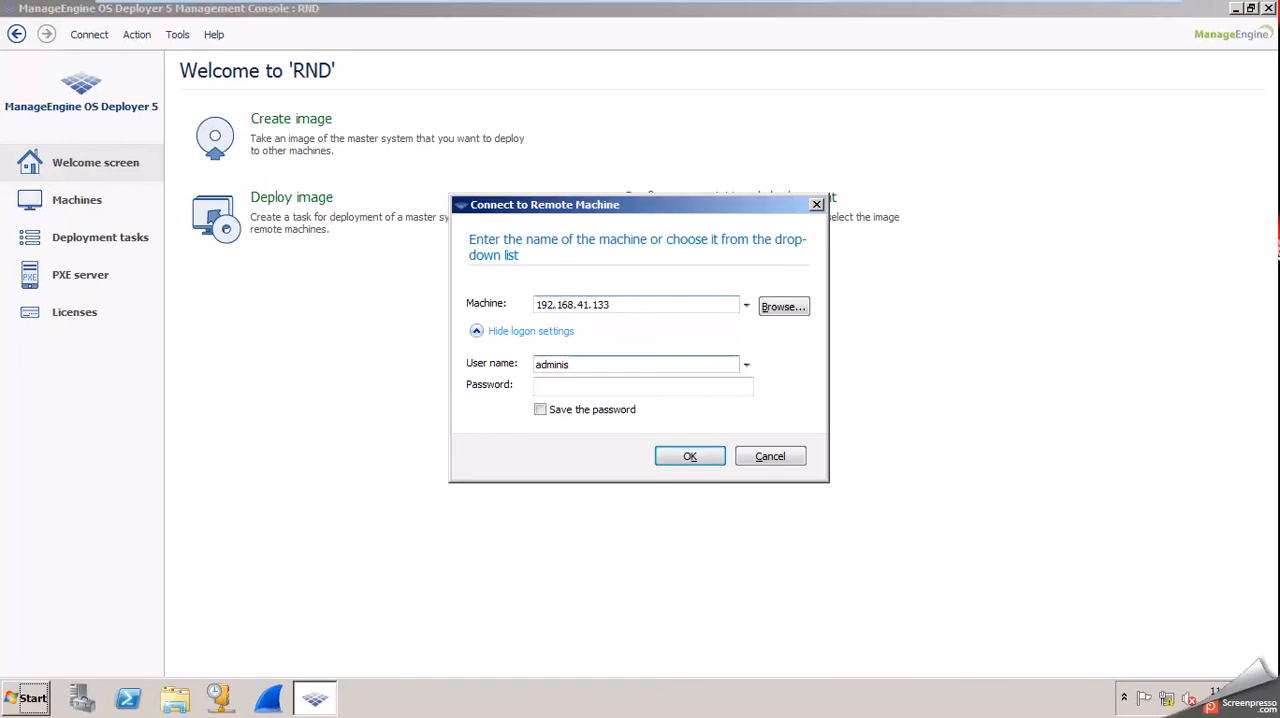
key(Tab)
text(****)
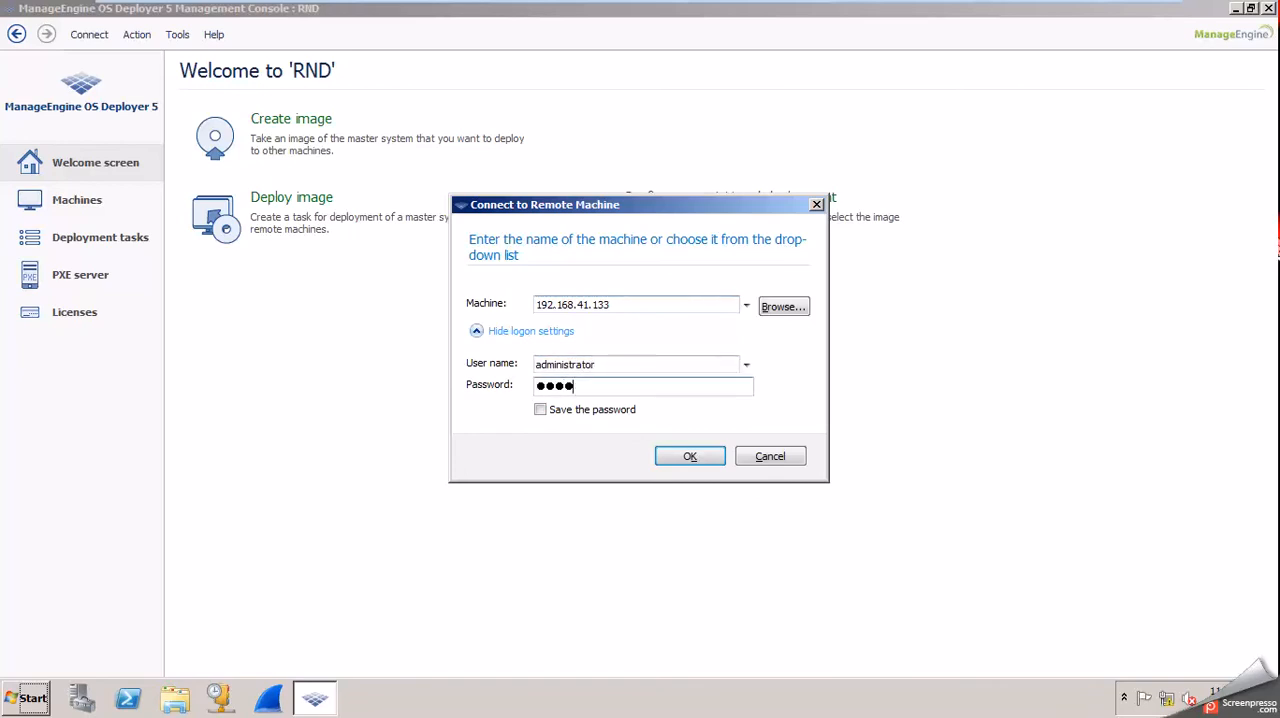
key(BackSpace)
key(BackSpace)
key(BackSpace)
key(BackSpace)
text(********)
key(Return)
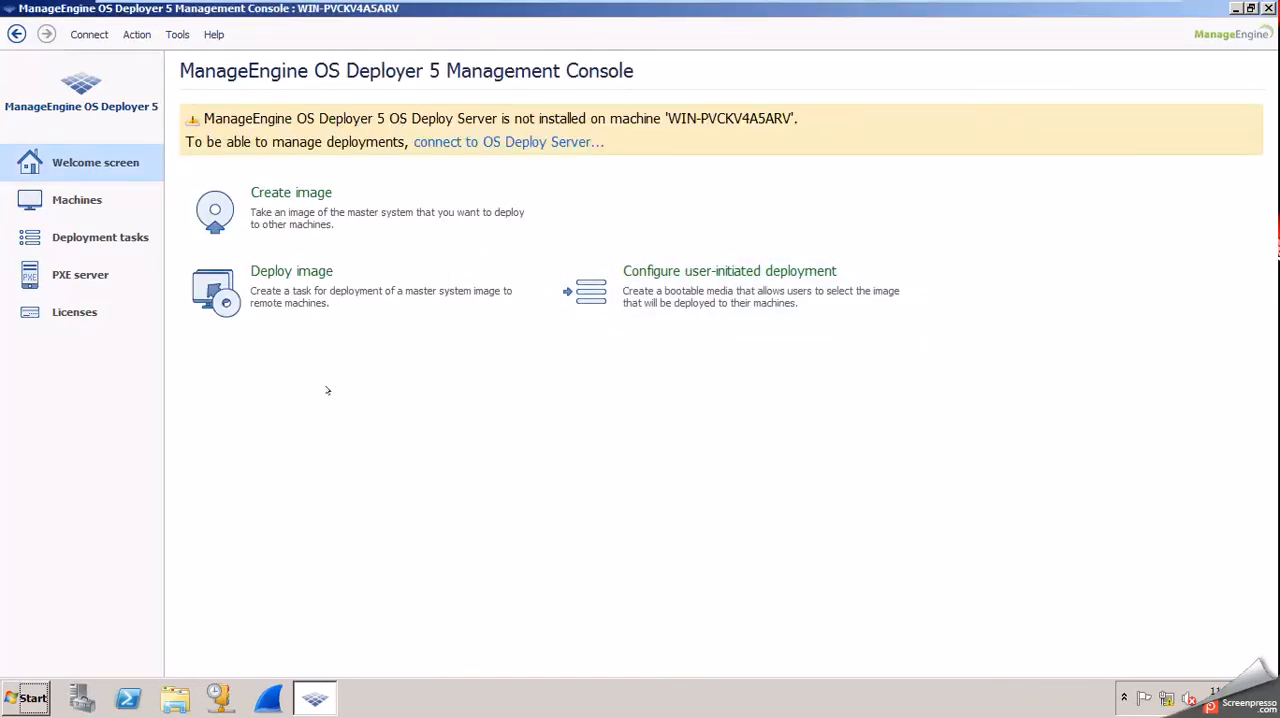
Look through the PXE server, Licenses, Deployment tasks and Machines sections, and return to the welcome screen.
click(82, 266)
click(80, 308)
click(76, 240)
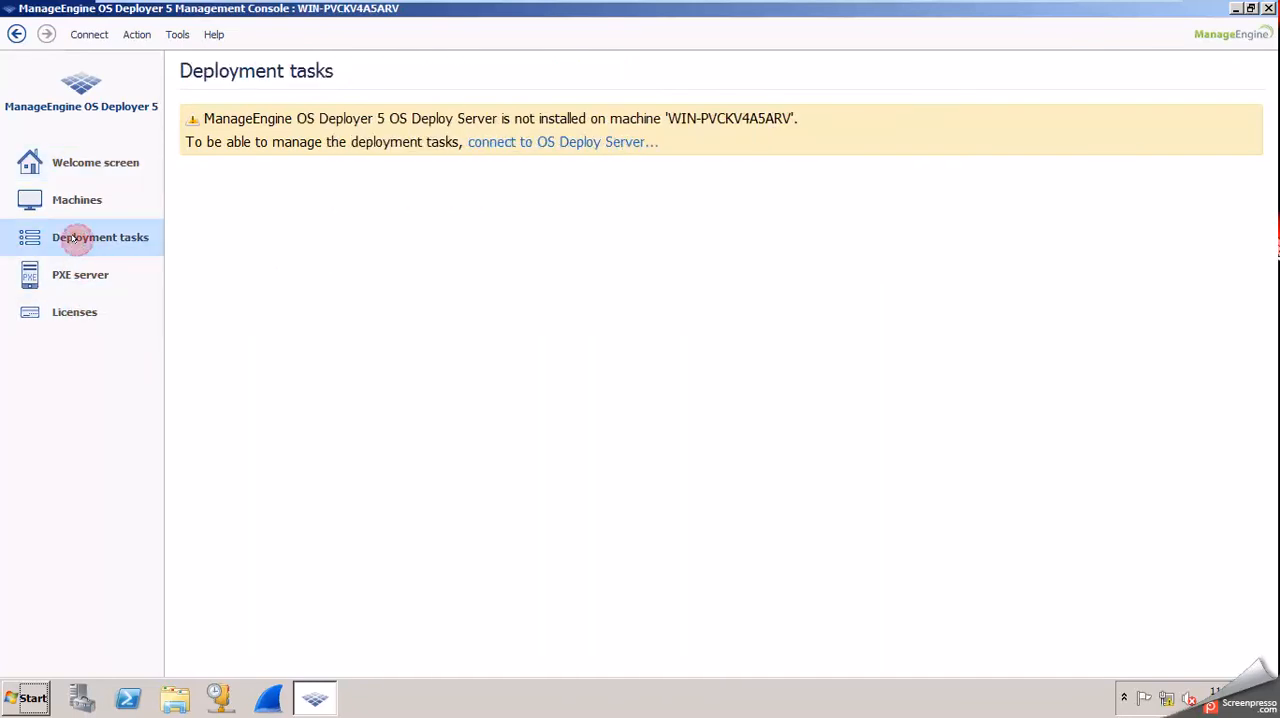
click(73, 199)
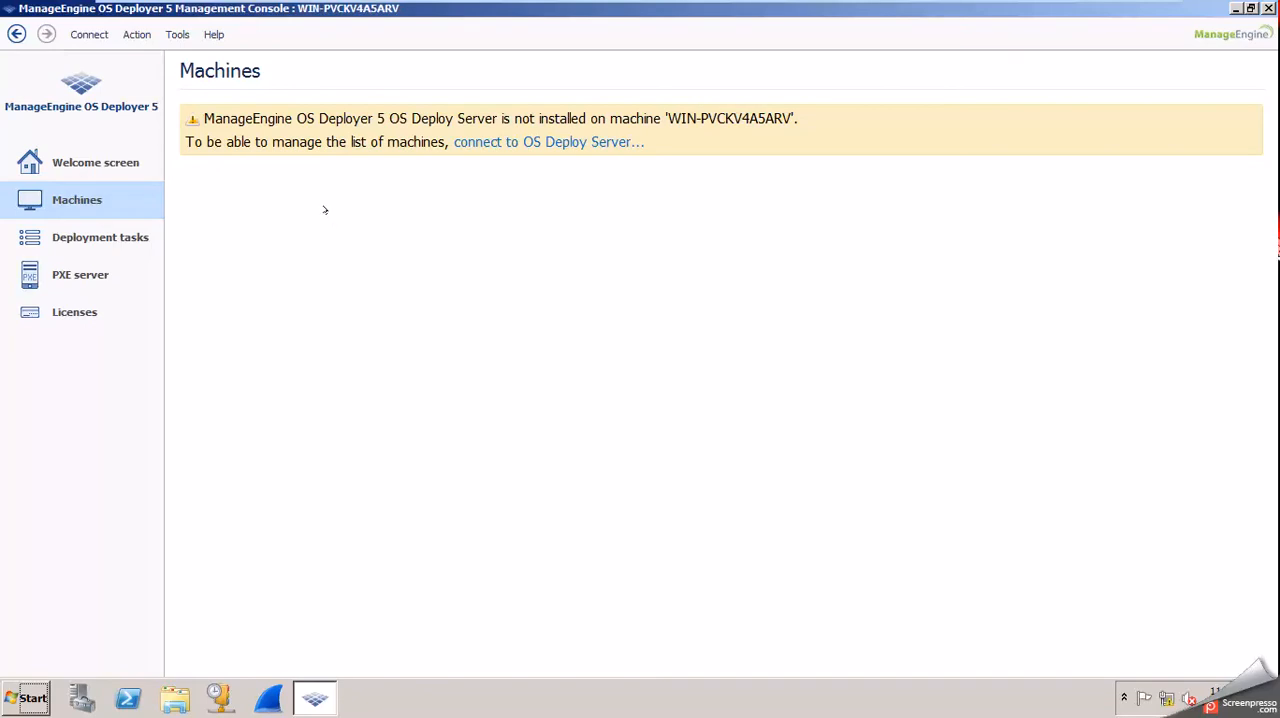
click(115, 161)
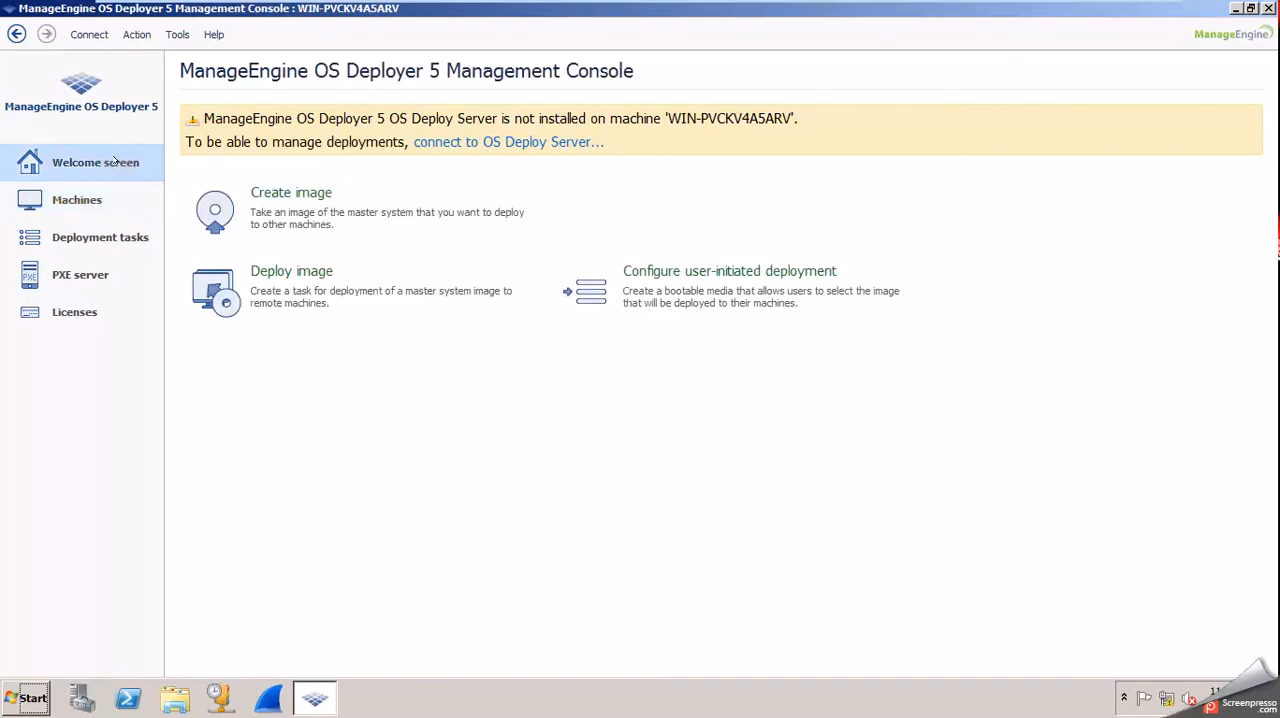
Start the Master Image Creator wizard from Create image and set its mode to a master image.
click(268, 199)
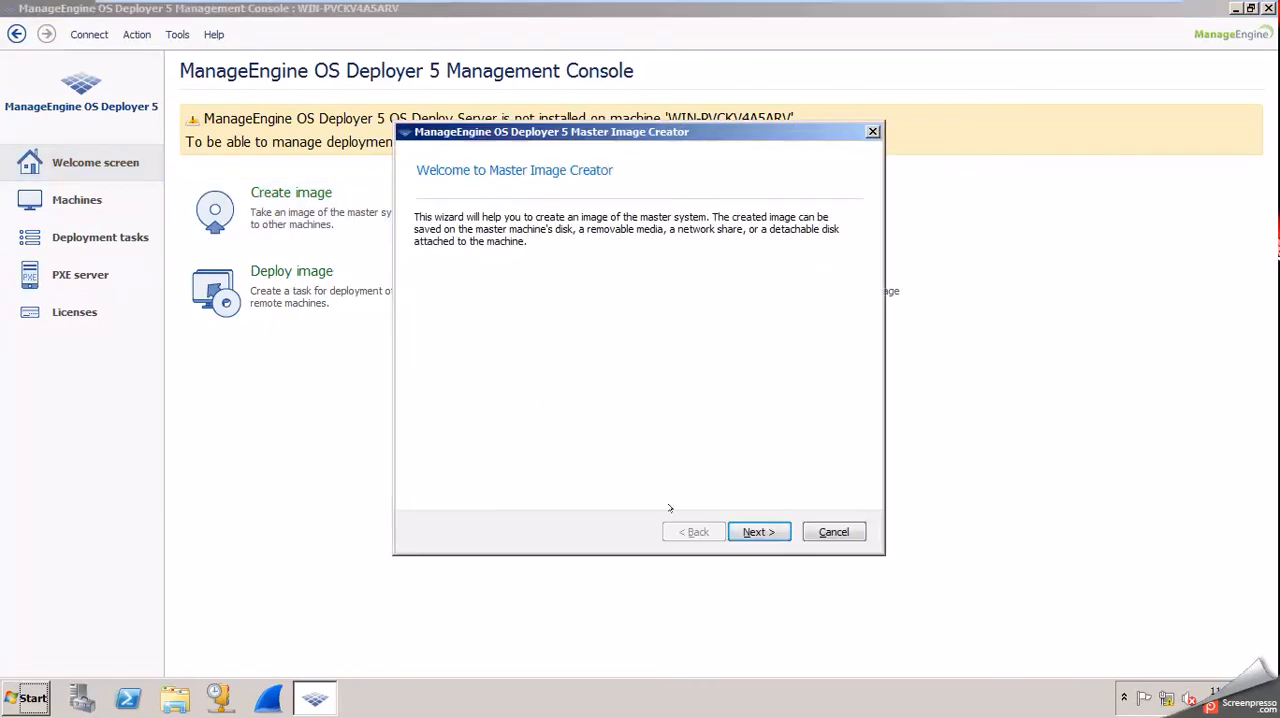
click(759, 531)
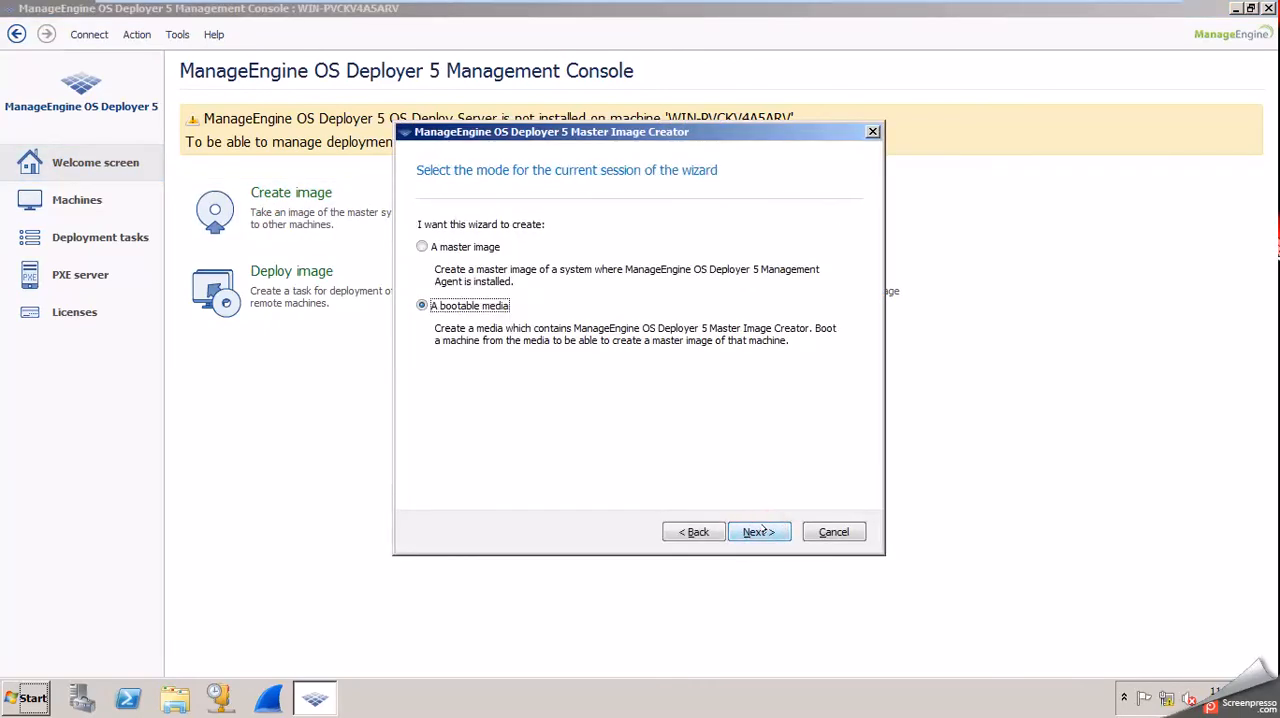
click(465, 247)
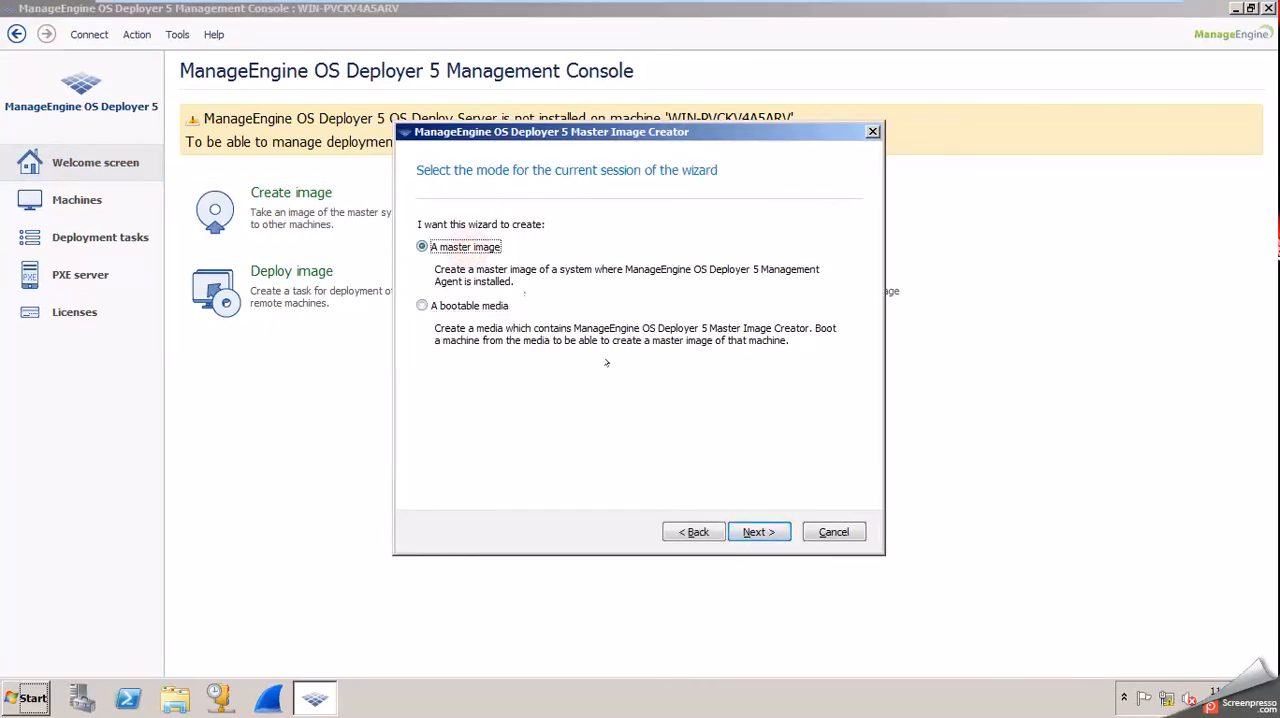
click(758, 531)
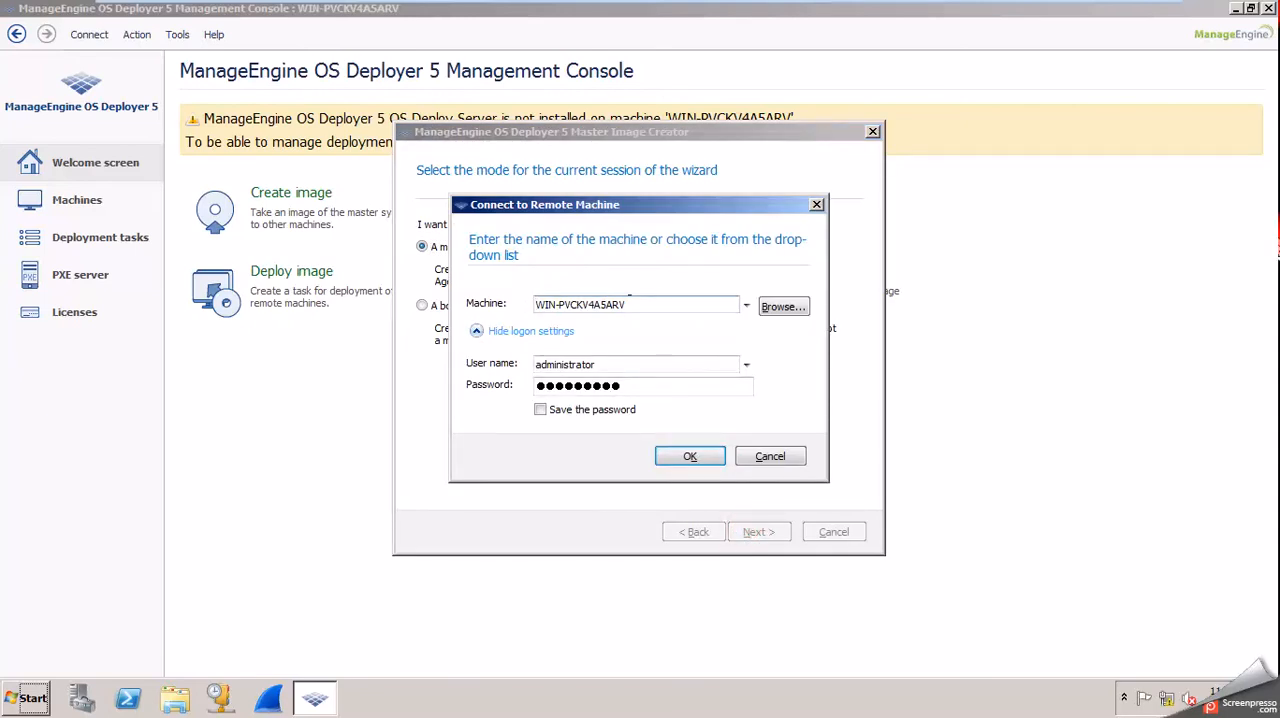
Set the machine to connect to for the master image to 192.168.41.133.
drag(632, 304, 484, 291)
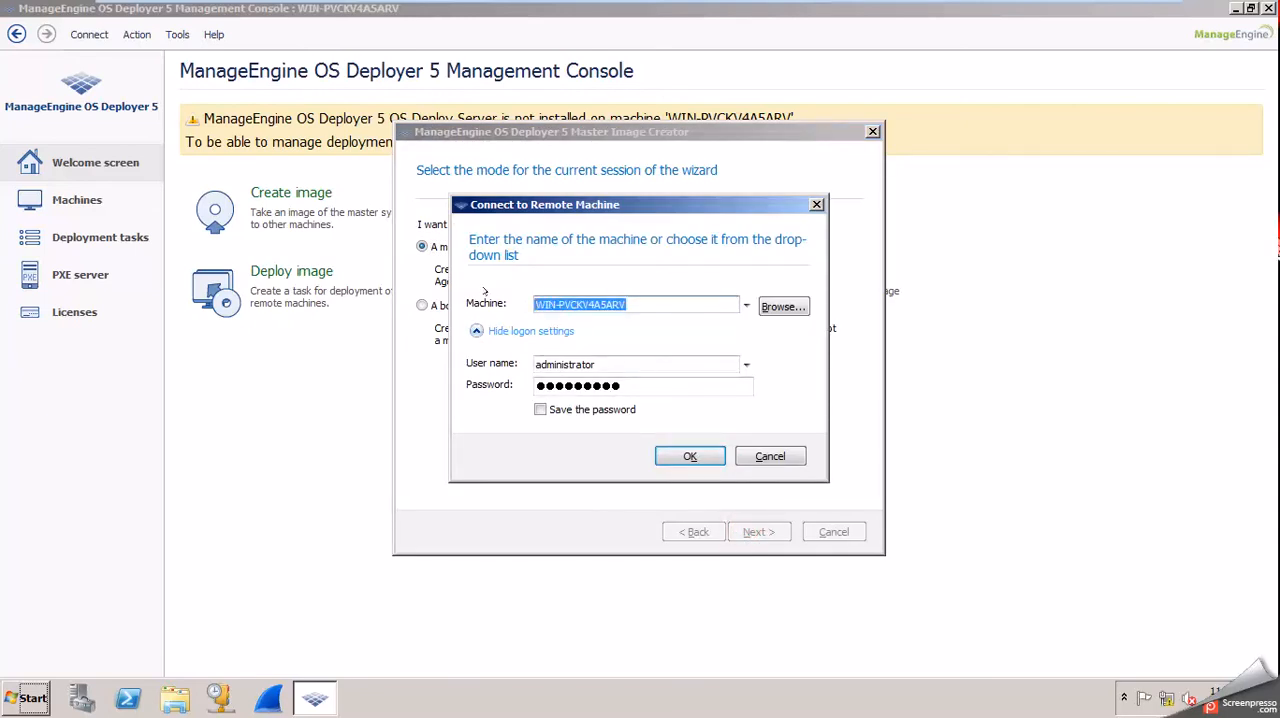
text(192.)
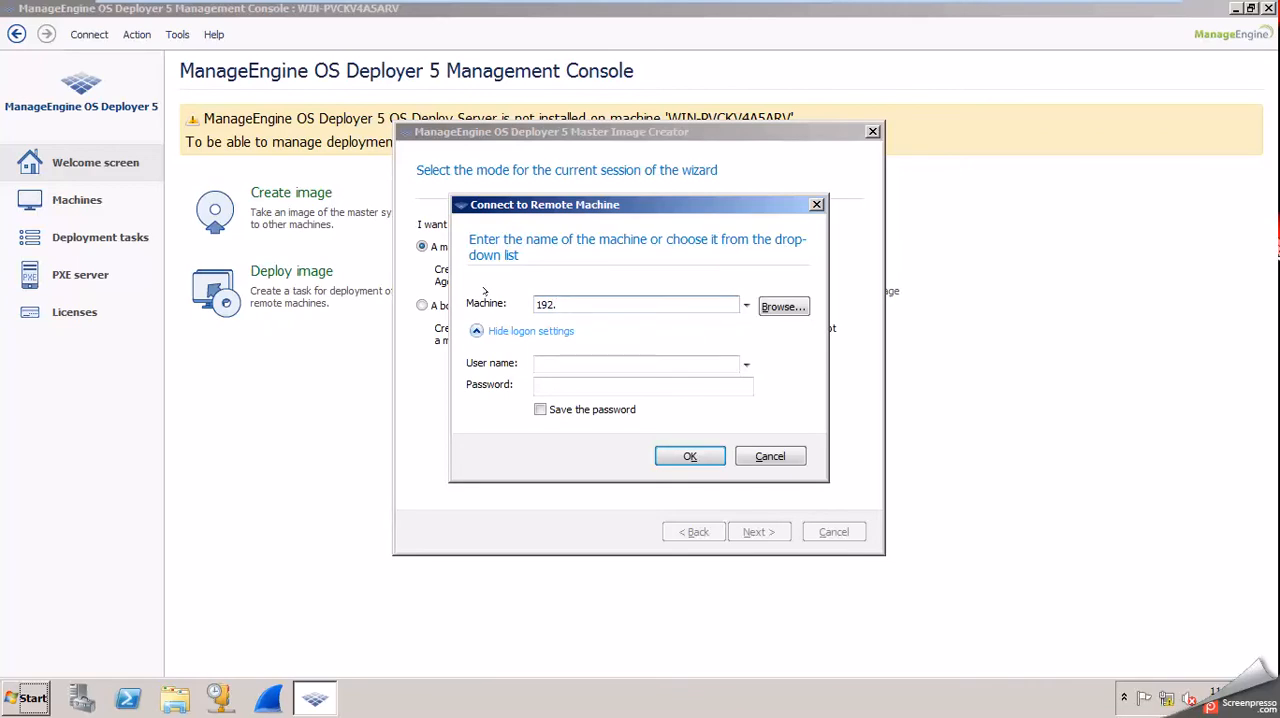
text(168.41.133)
Enter administrator as the user name, fill in the account password, enable saving the password, and connect.
key(Tab)
key(Tab)
key(Tab)
text(administrator)
key(Tab)
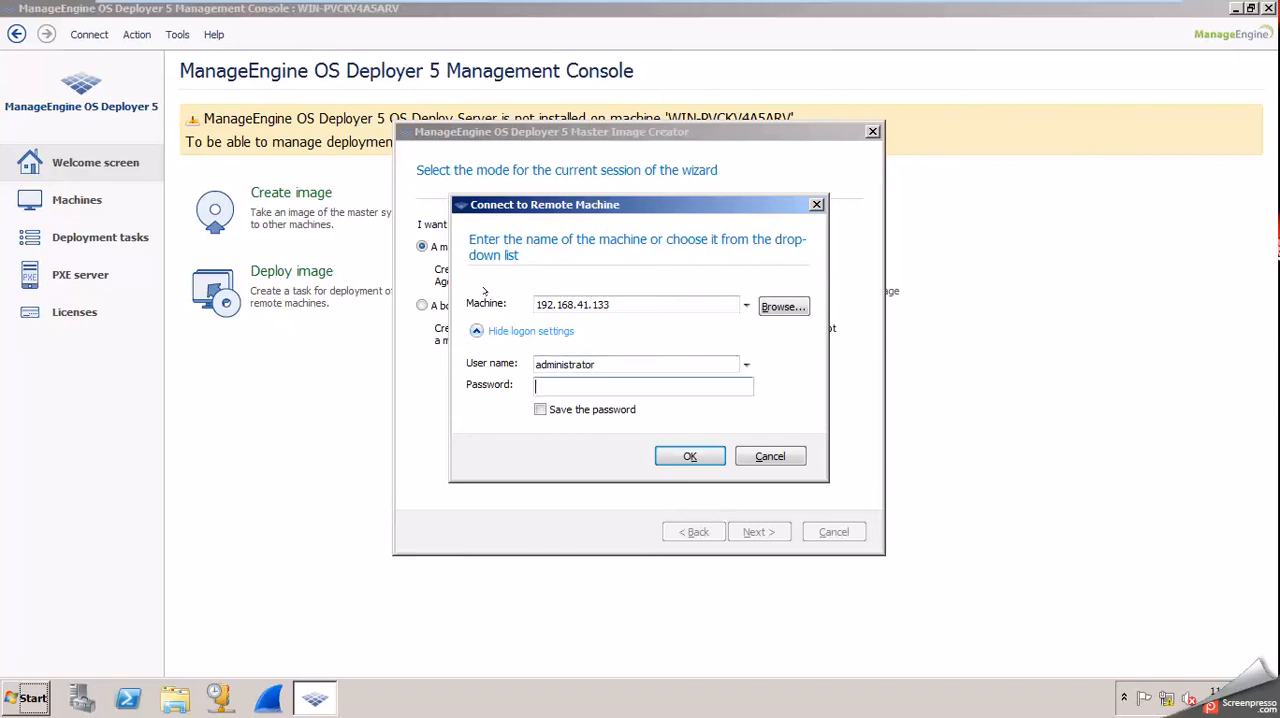
text(•••••••••)
key(Tab)
key(space)
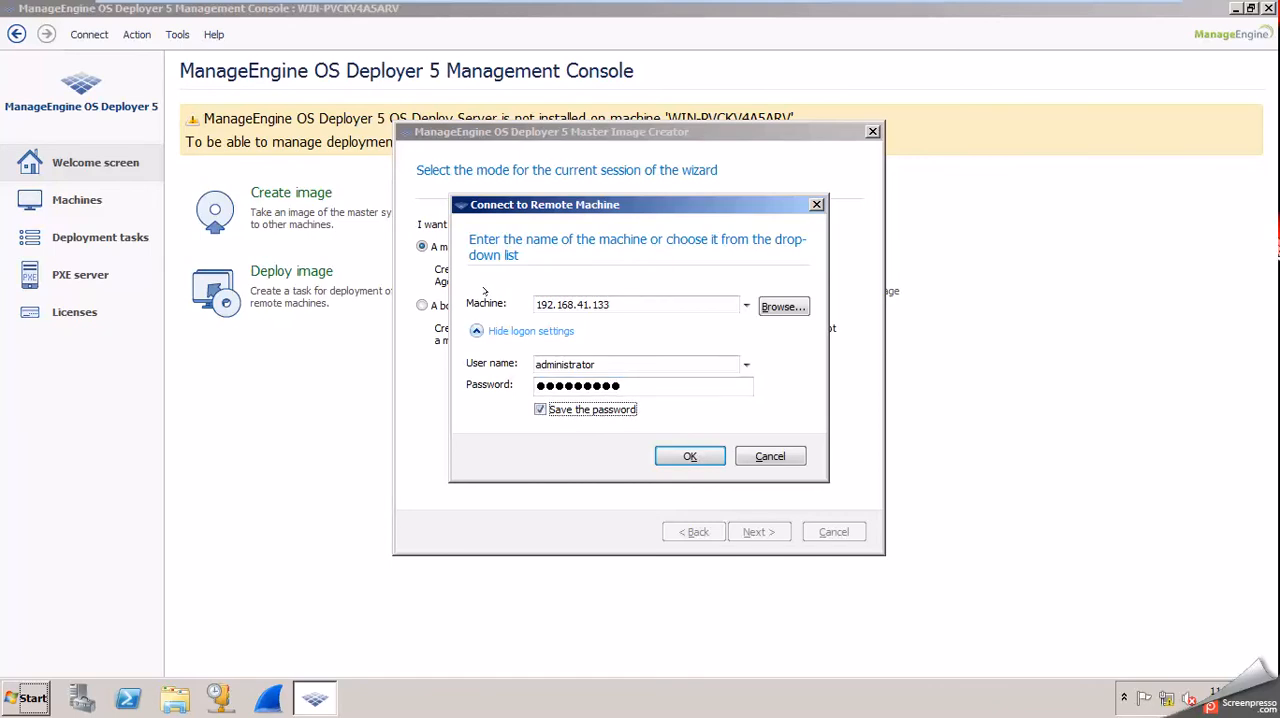
key(Return)
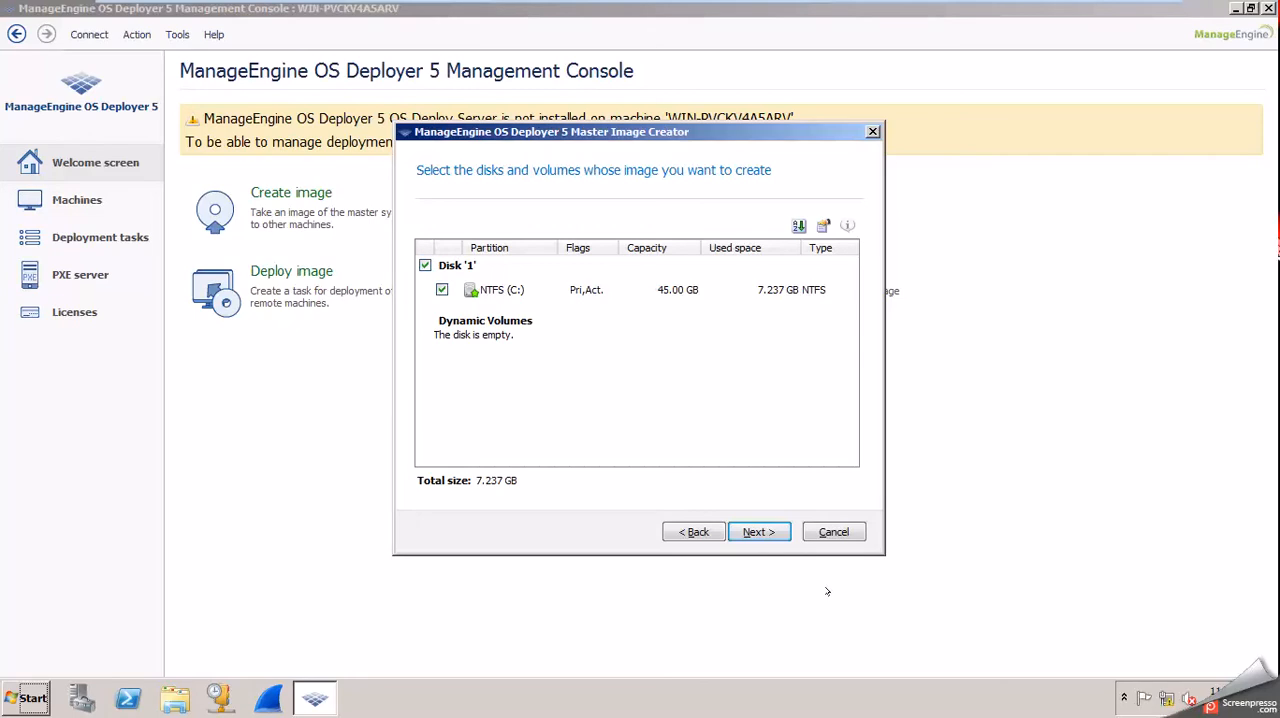
Keep Disk 1 with its NTFS (C:) volume selected for imaging and proceed to the image's save location and file name.
click(757, 532)
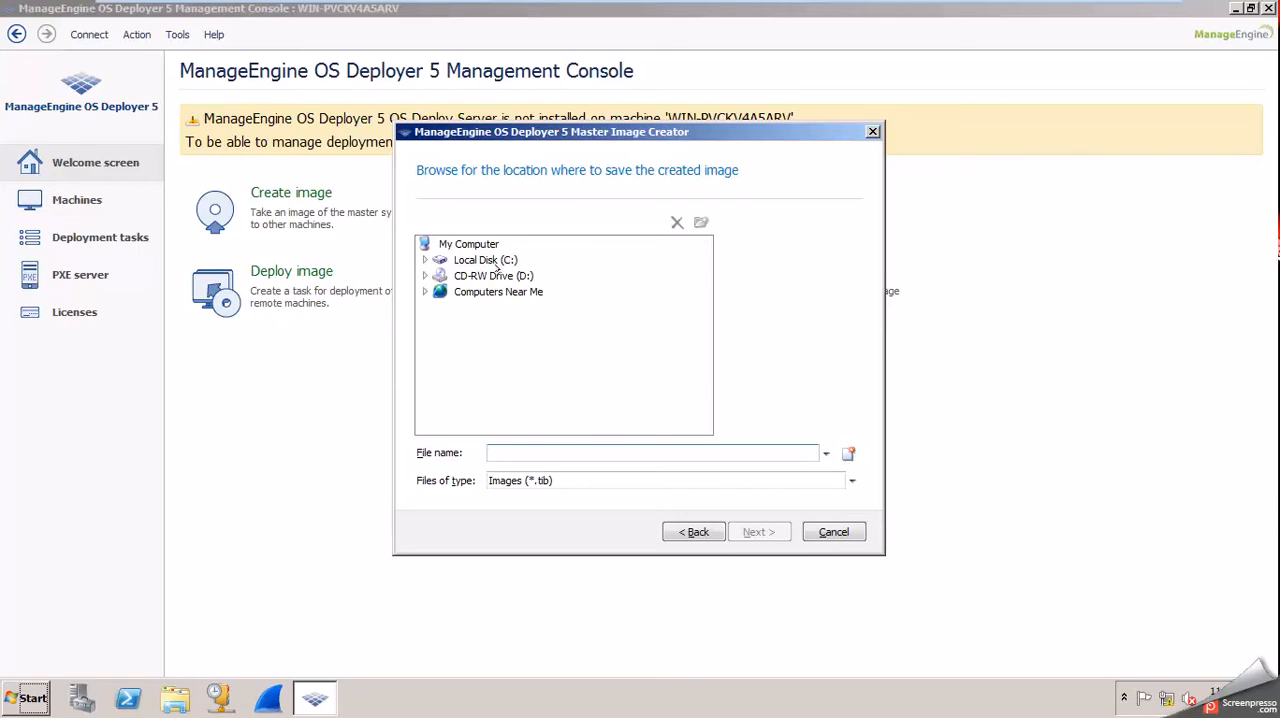
click(488, 453)
Check the contents of the OSD-Image folder on RND's Local Disk (C:) in Windows Explorer, and close it.
click(175, 698)
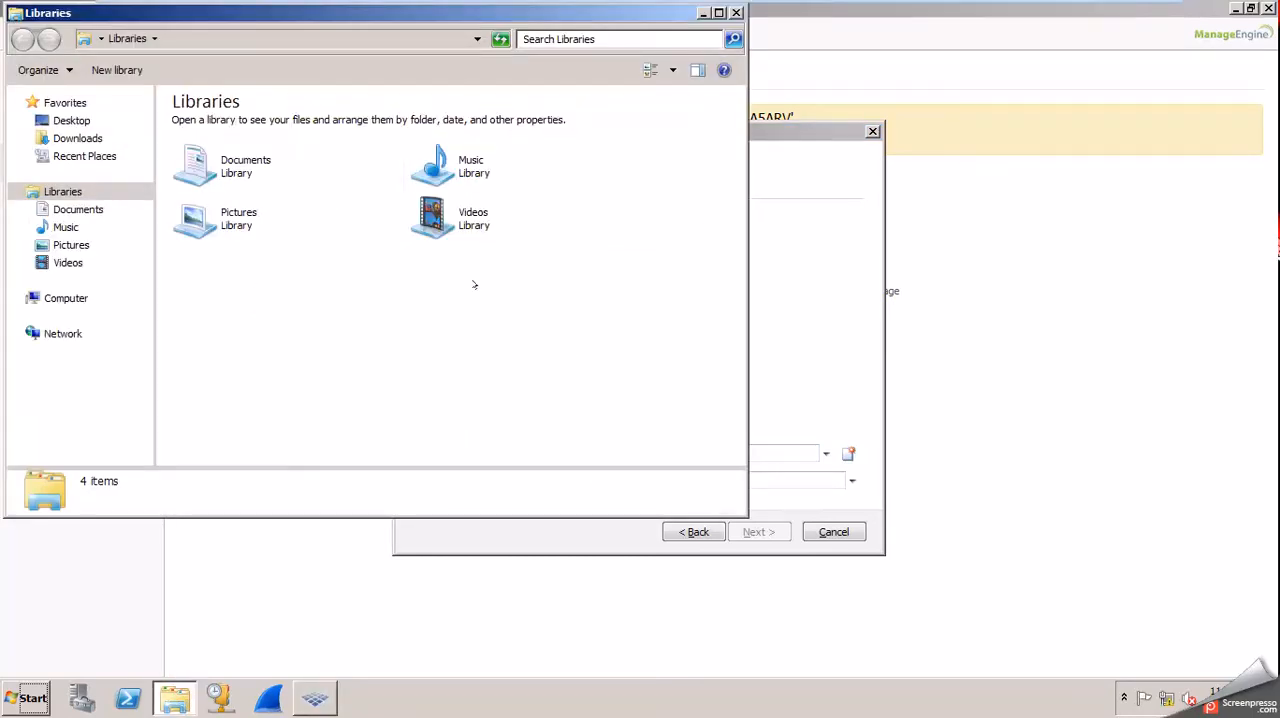
click(64, 296)
double_click(230, 127)
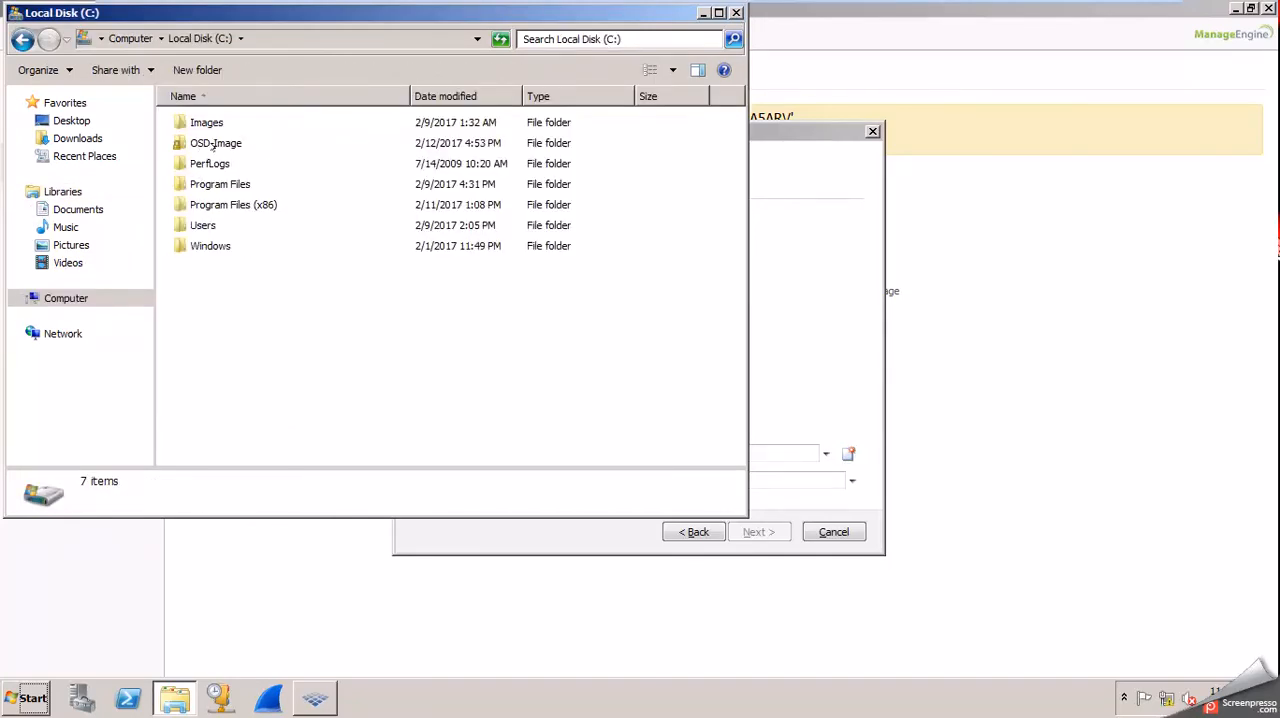
double_click(216, 145)
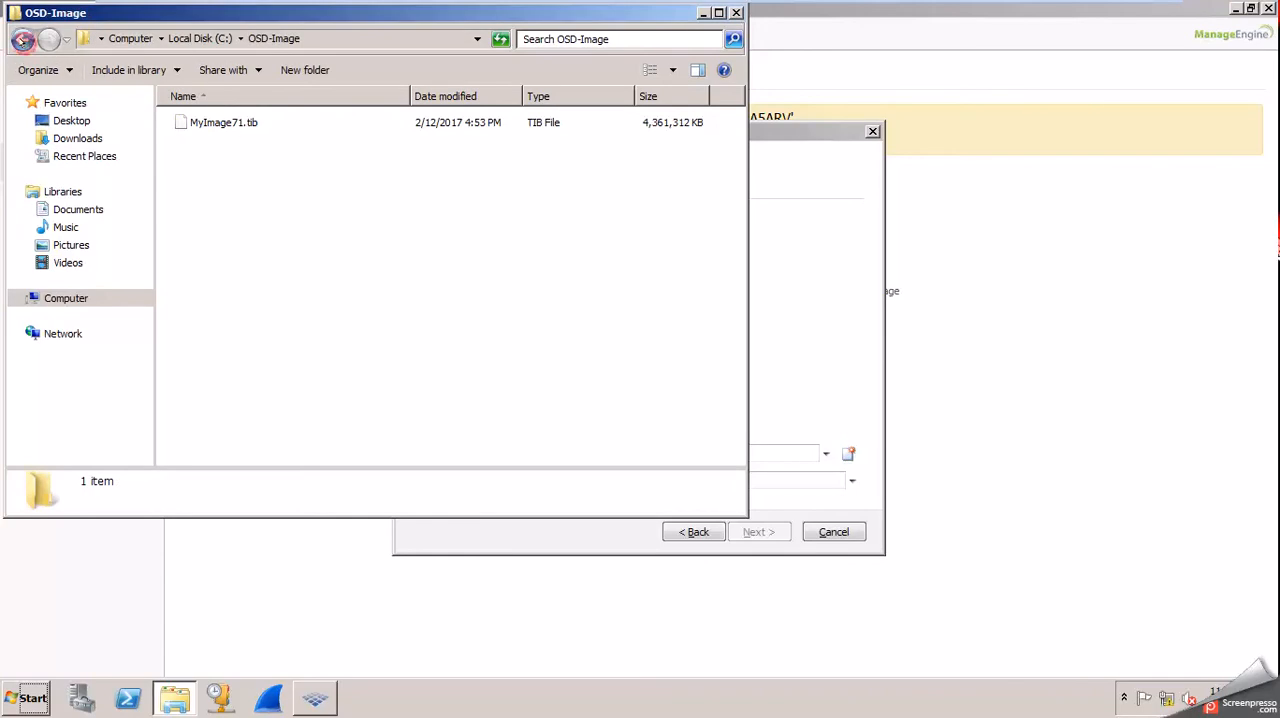
click(22, 39)
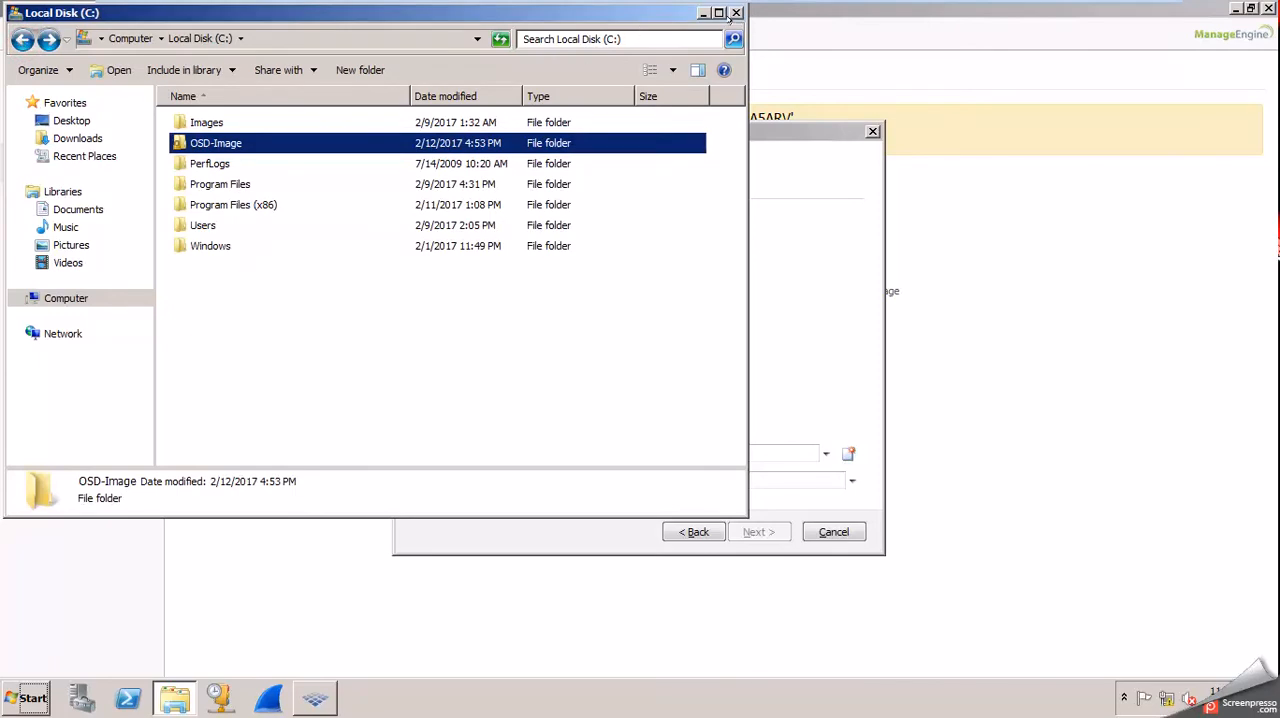
click(736, 12)
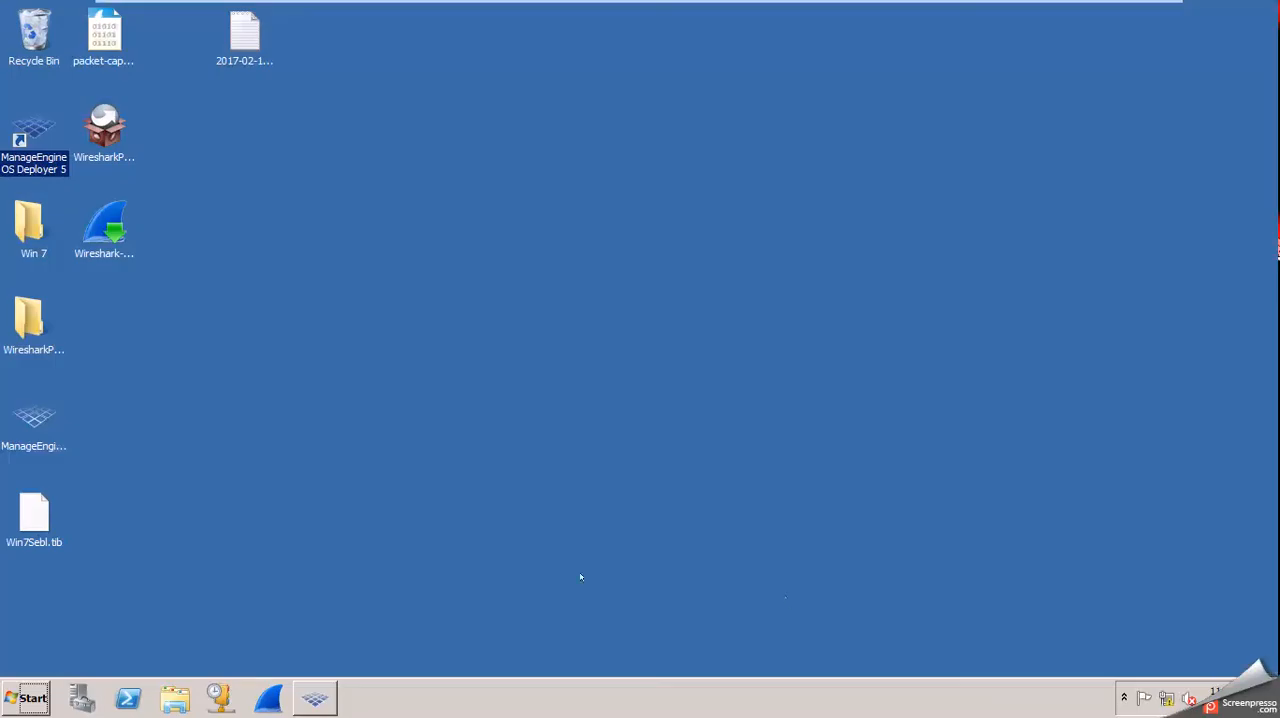
Delete Win7Sebl.tib from RND's desktop and empty the Recycle Bin.
click(560, 575)
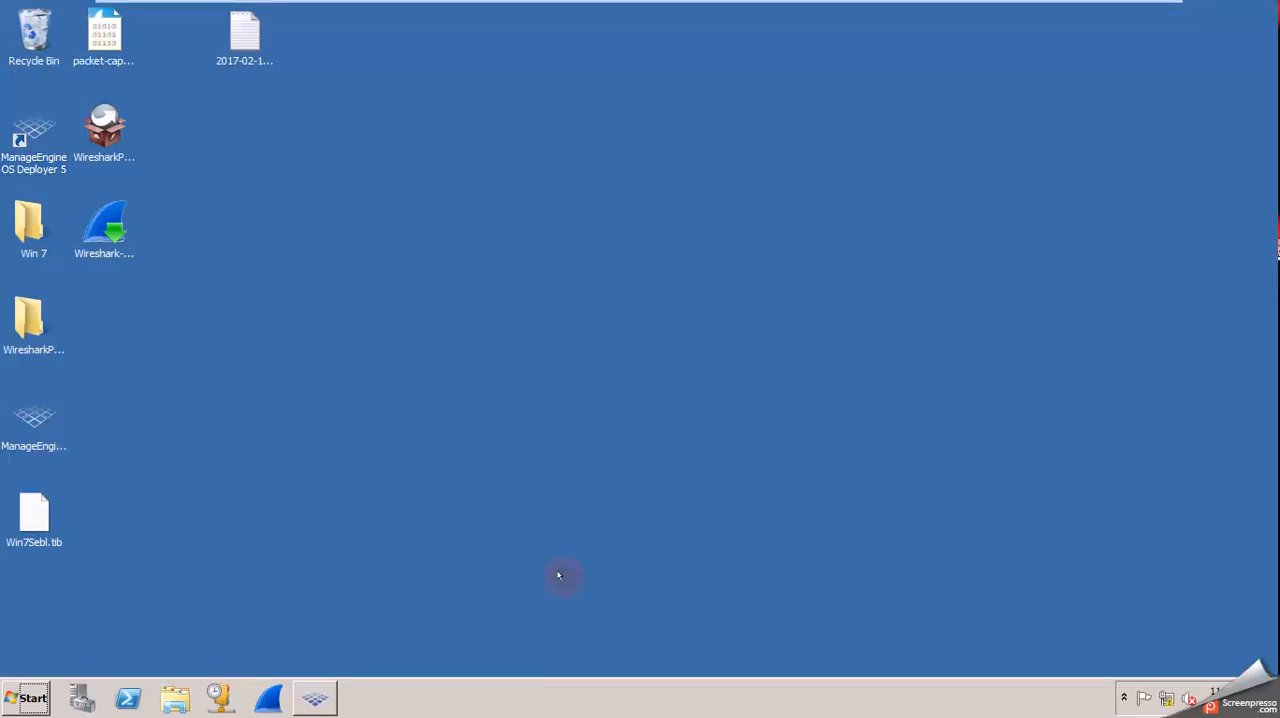
click(46, 521)
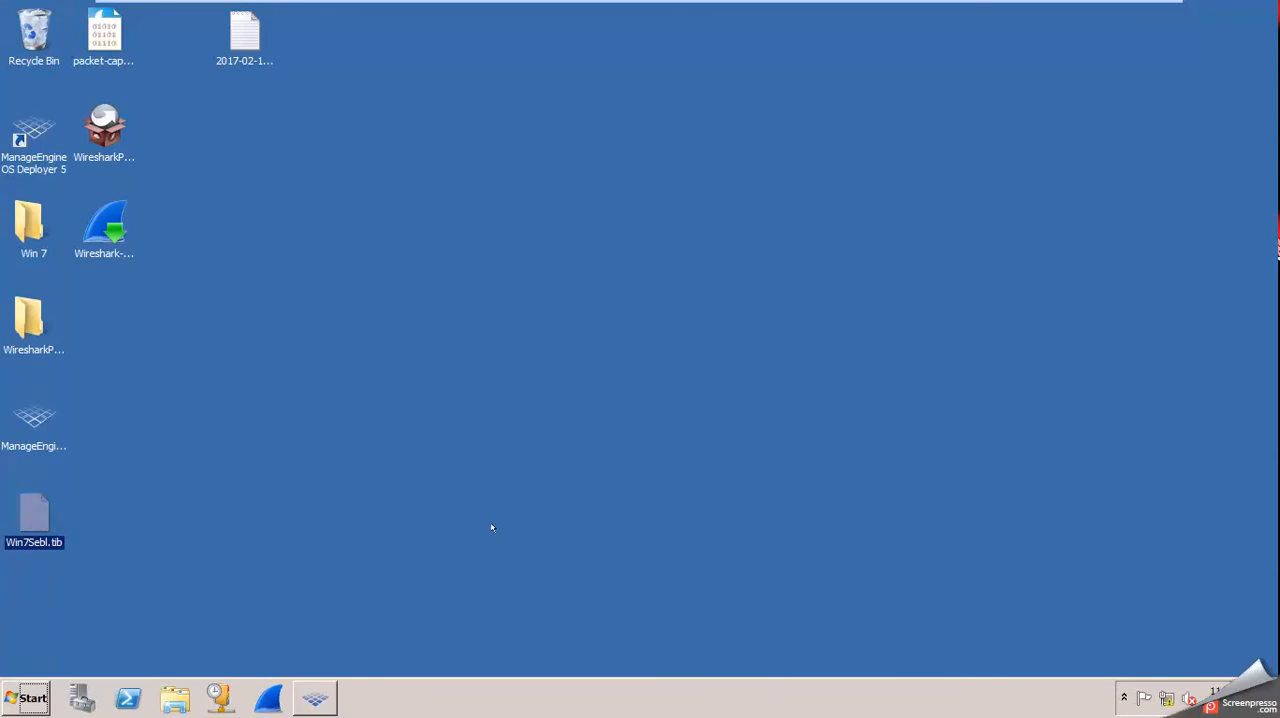
key(Delete)
key(Return)
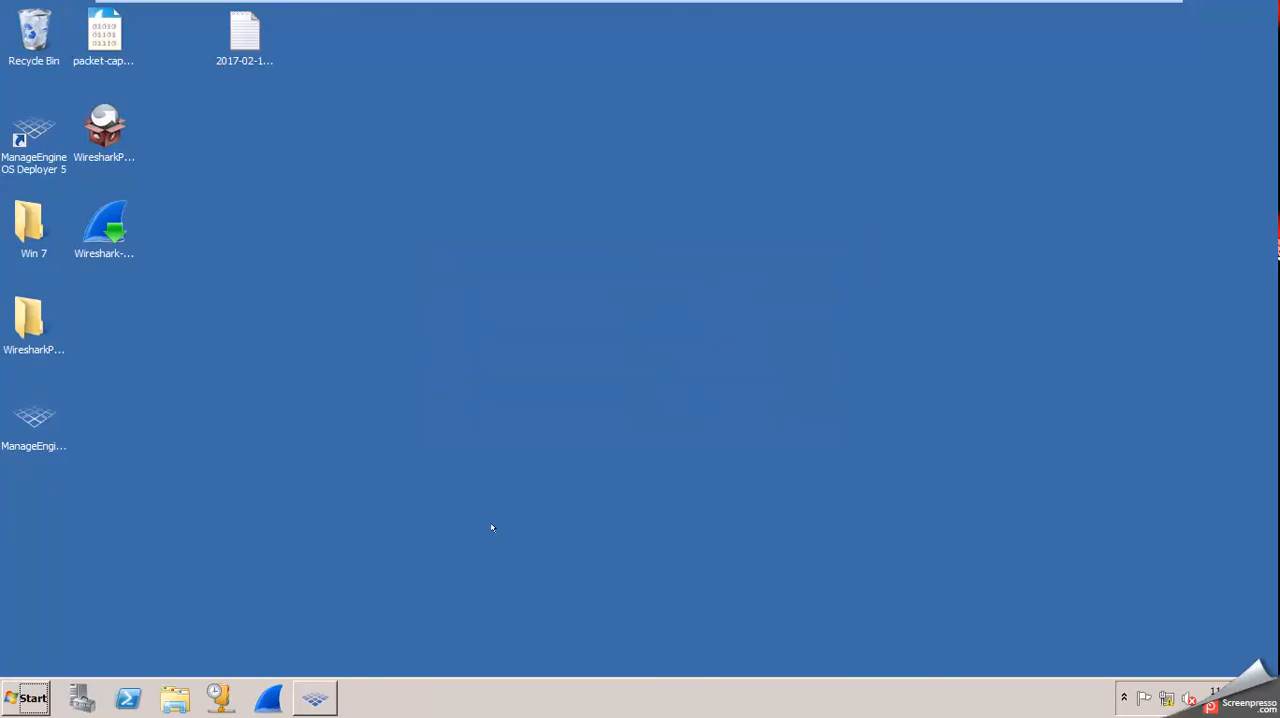
right_click(36, 23)
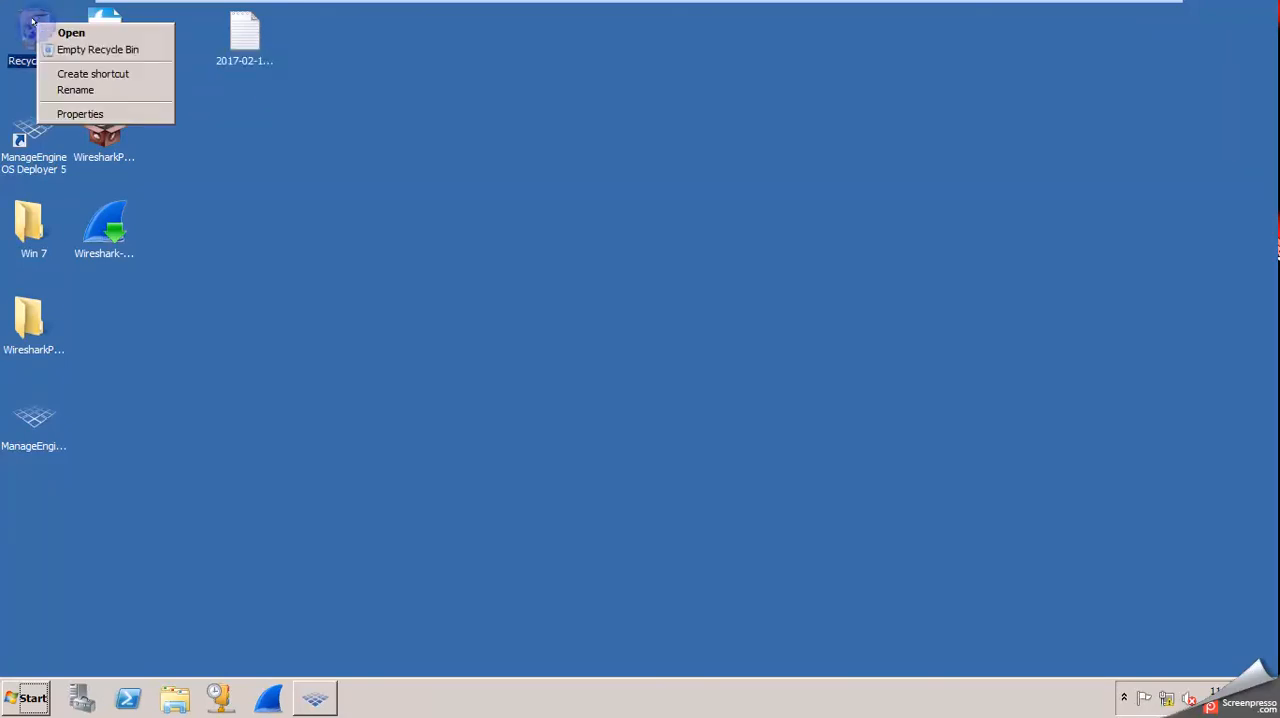
click(105, 48)
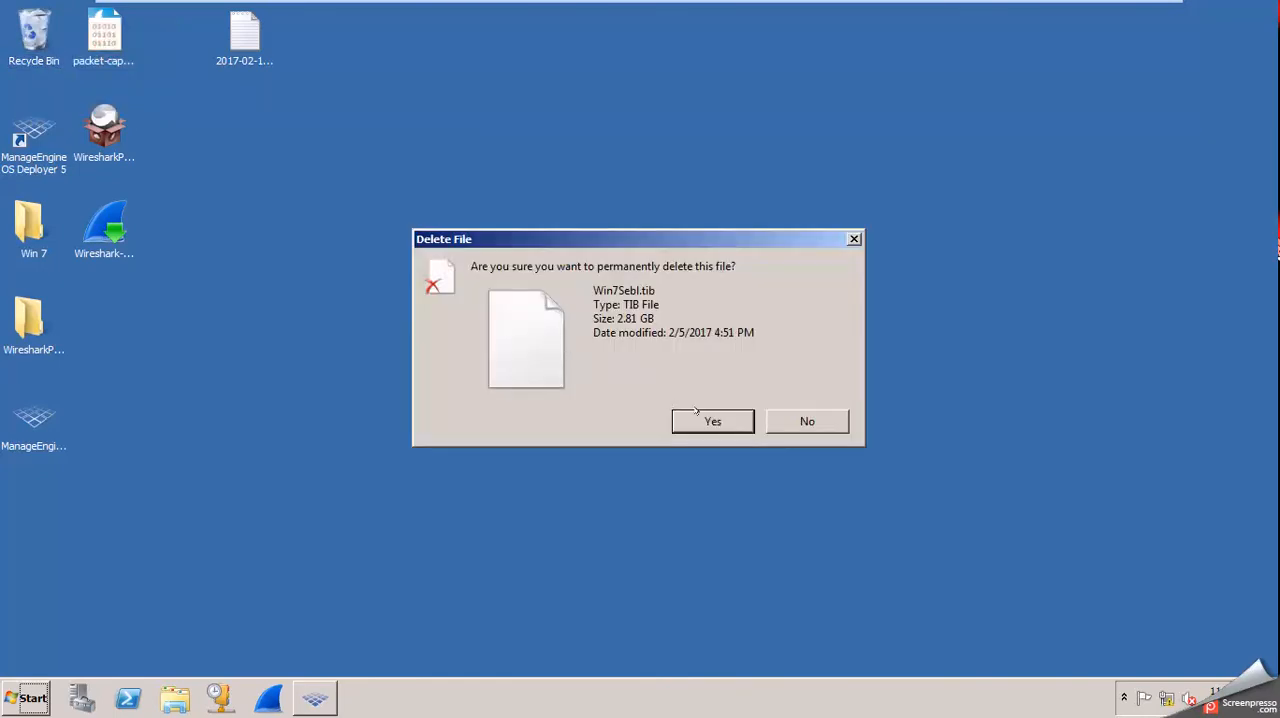
click(706, 416)
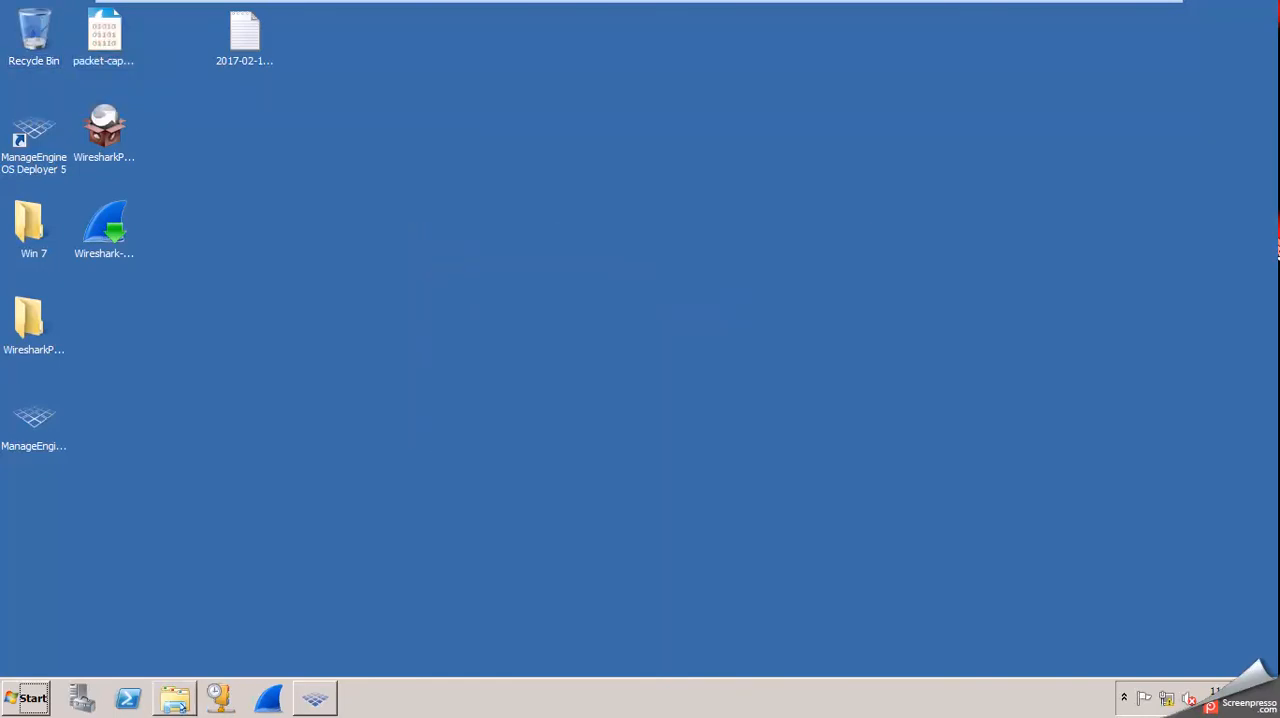
Check the free space on RND's Local Disk (C:) and open its OSD-Image folder again.
click(175, 698)
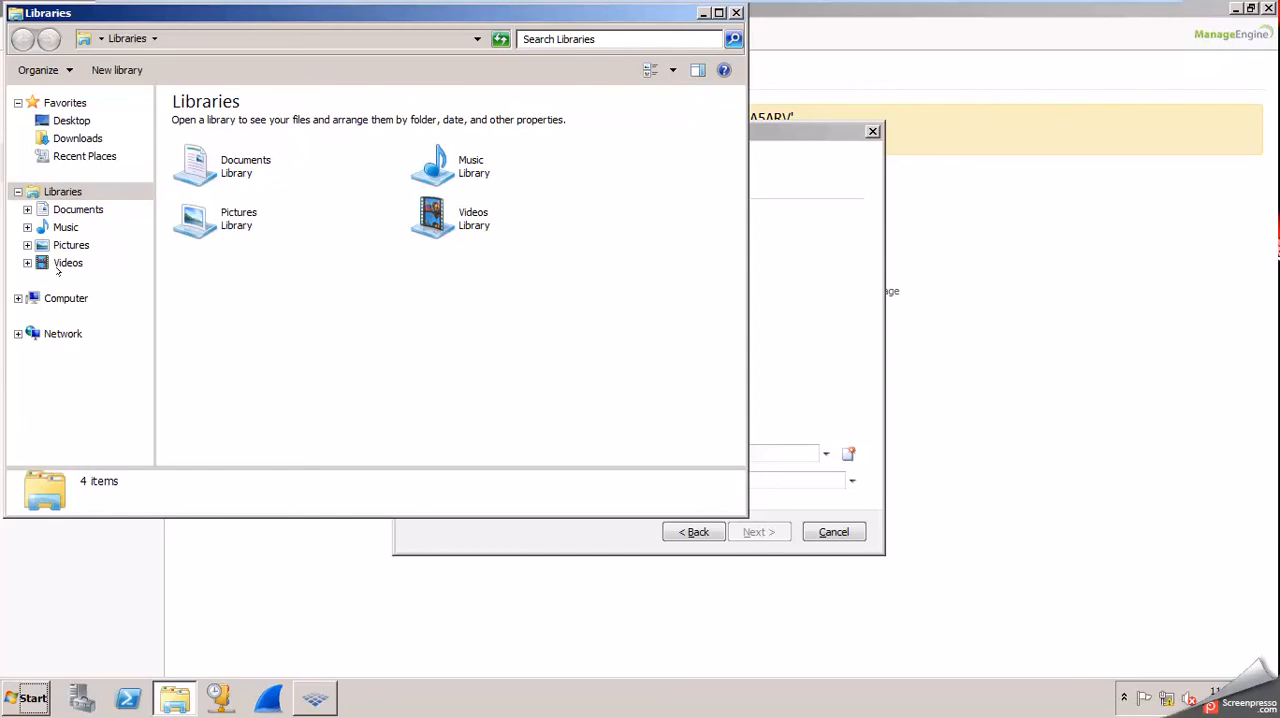
click(76, 295)
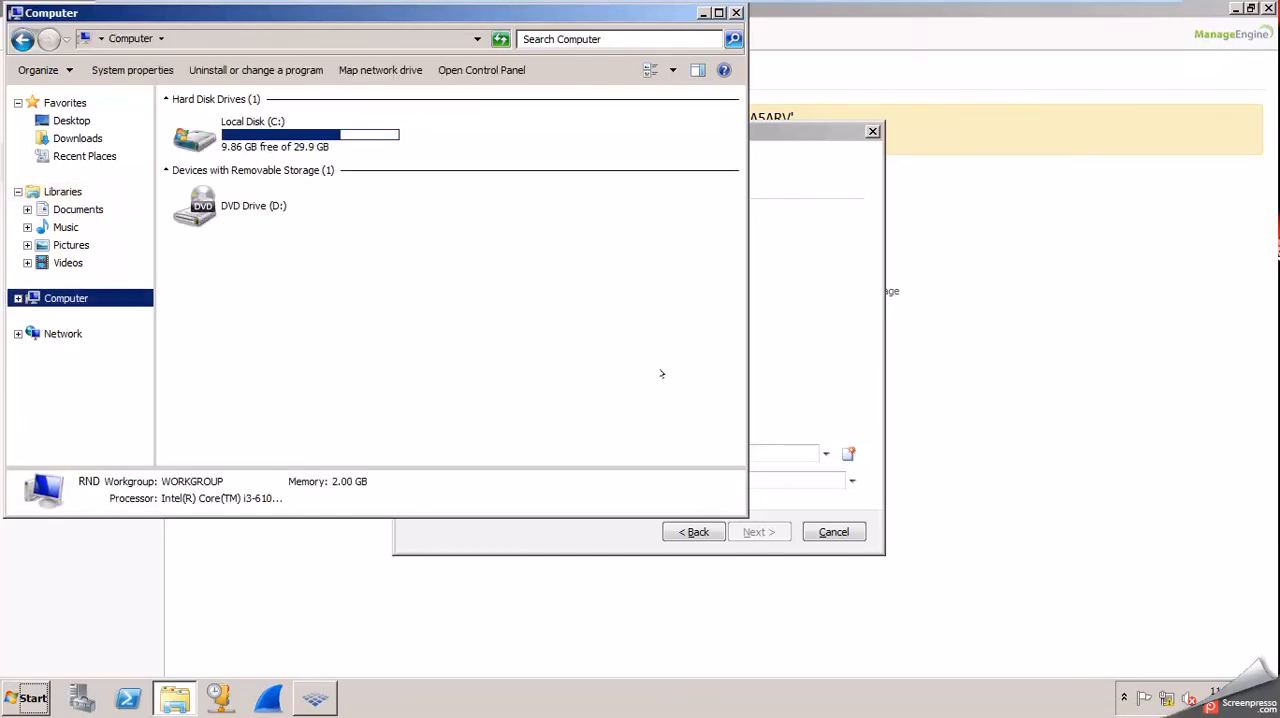
double_click(283, 138)
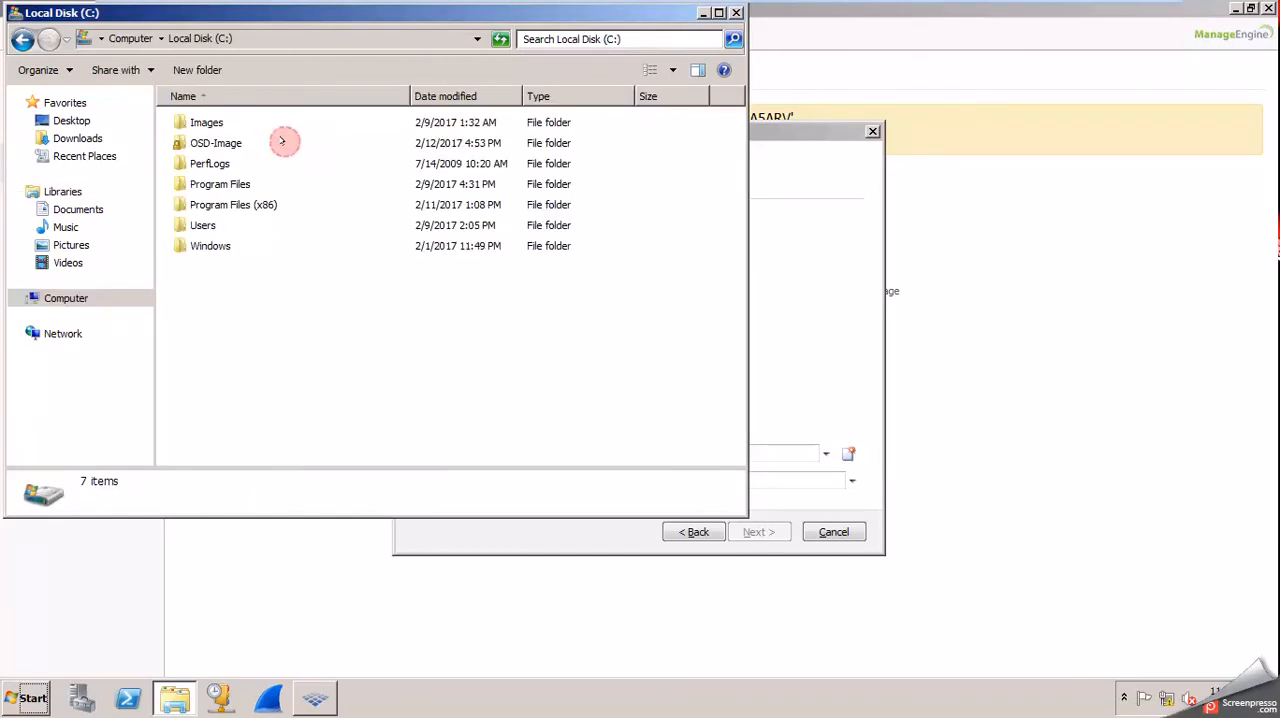
click(203, 143)
double_click(203, 143)
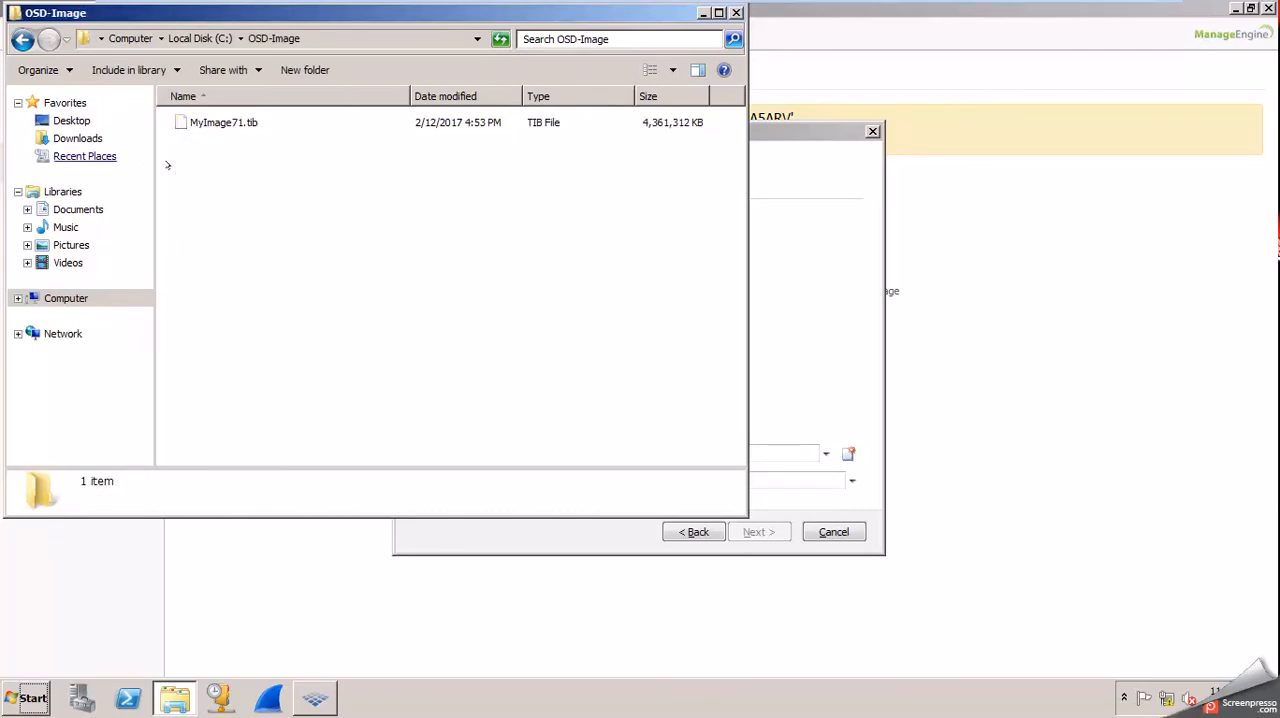
Close the OSD-Image folder window and enter the server address \\192.168.41.137 as the image's save location.
click(736, 12)
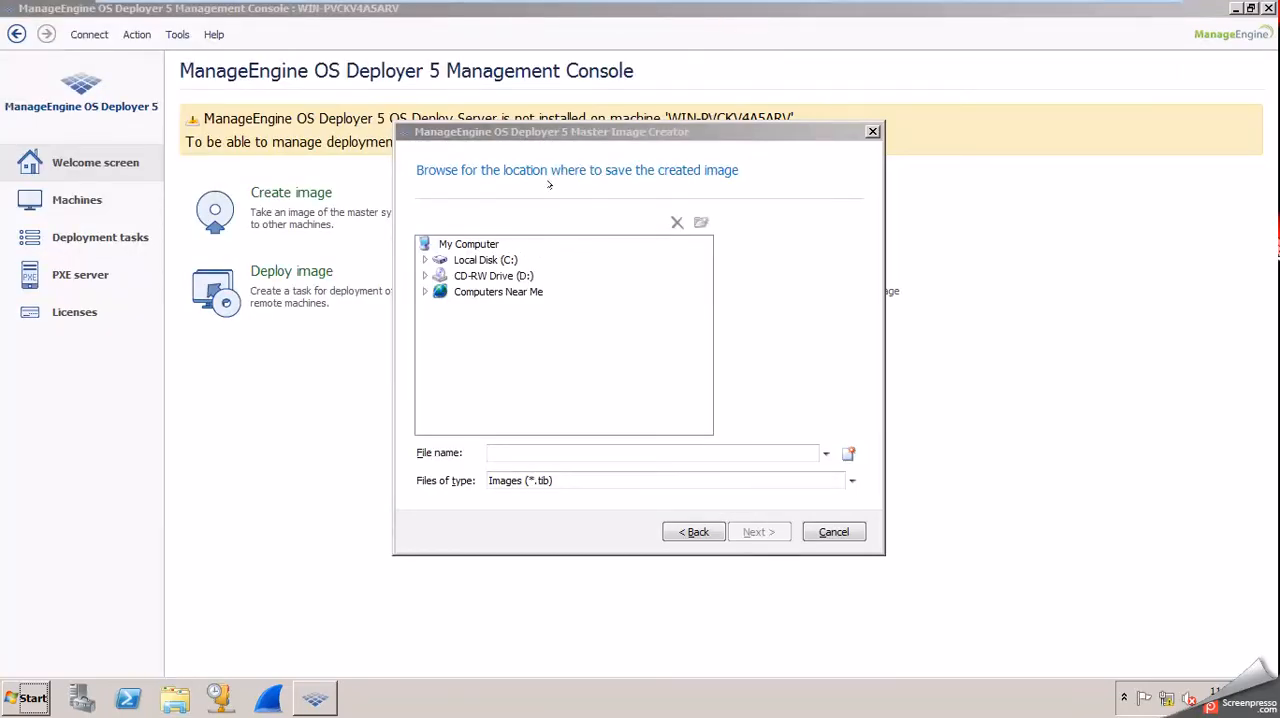
click(650, 170)
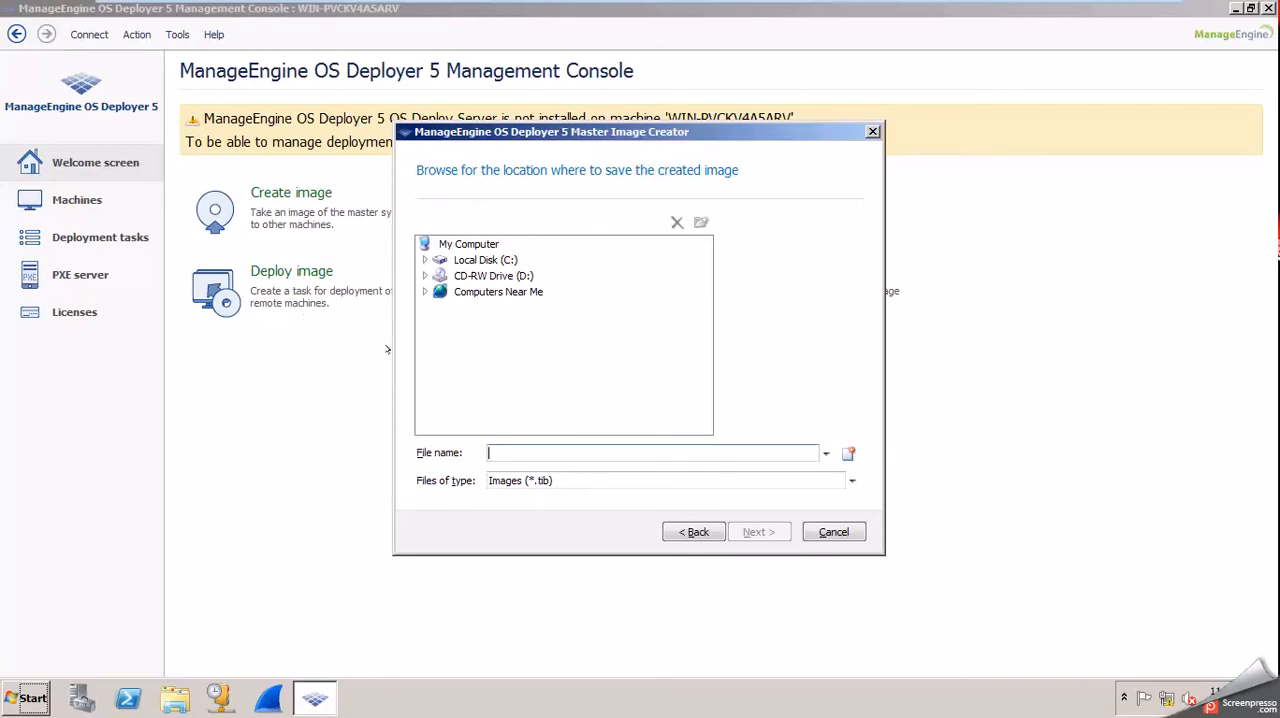
click(510, 455)
text(\\192.)
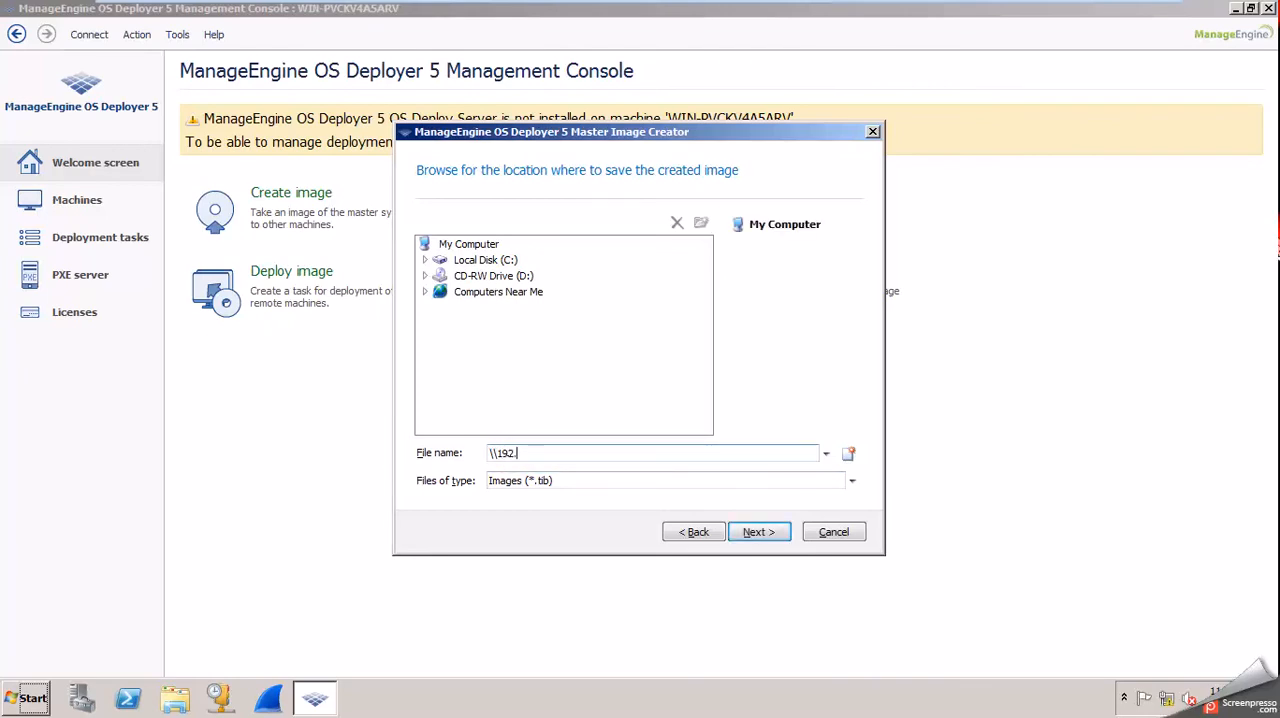
text(168.41.137)
Check RND's IPv4 address by running ipconfig in Command Prompt, and close it.
key(super)
click(40, 313)
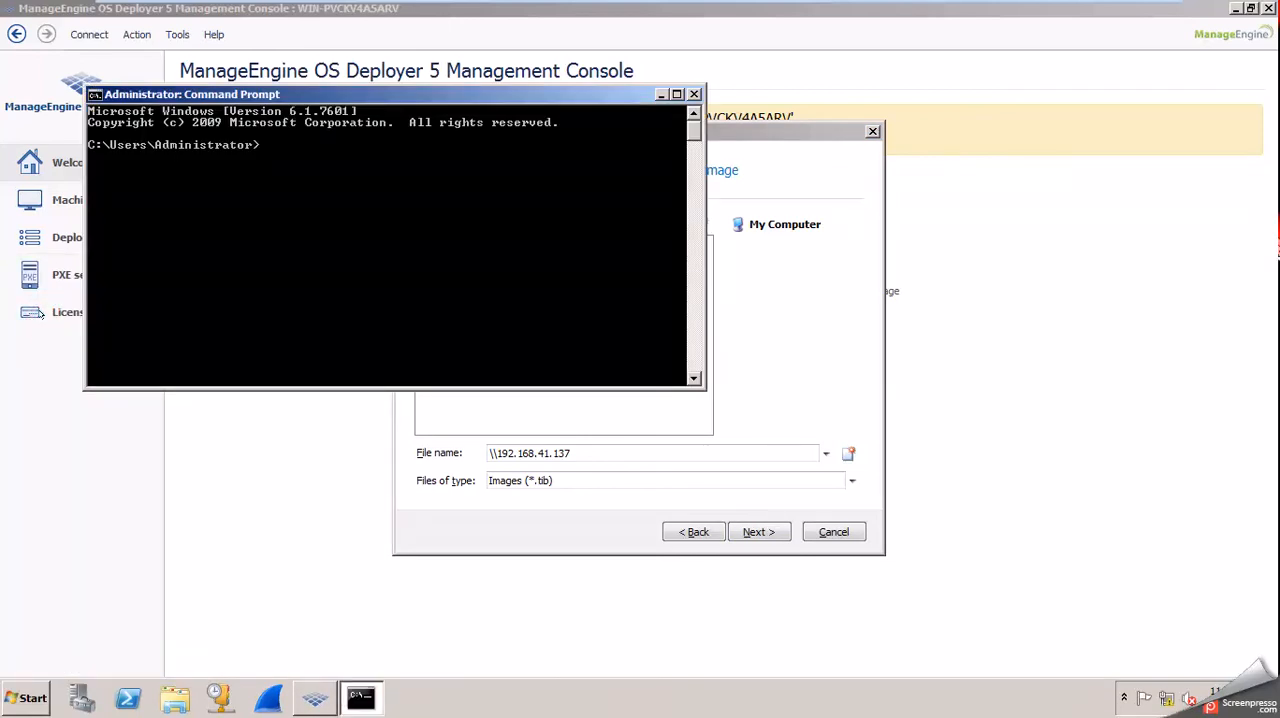
text(ipconfig)
key(Return)
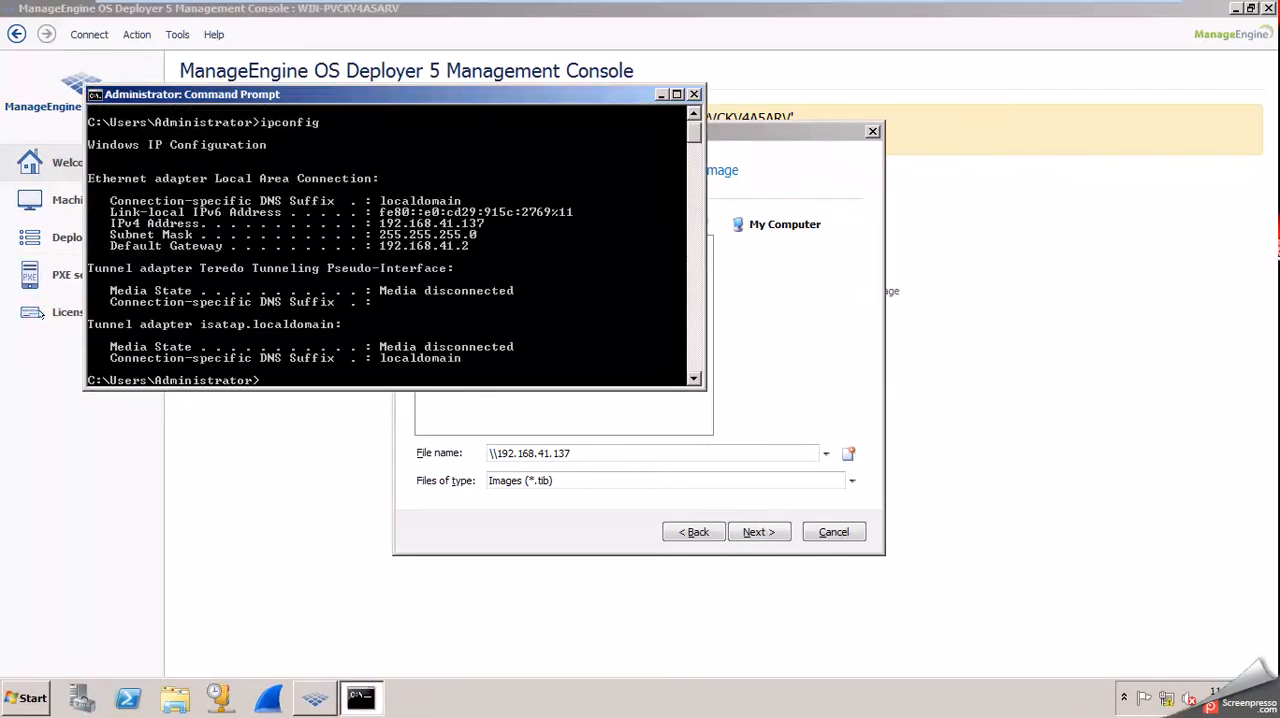
click(694, 94)
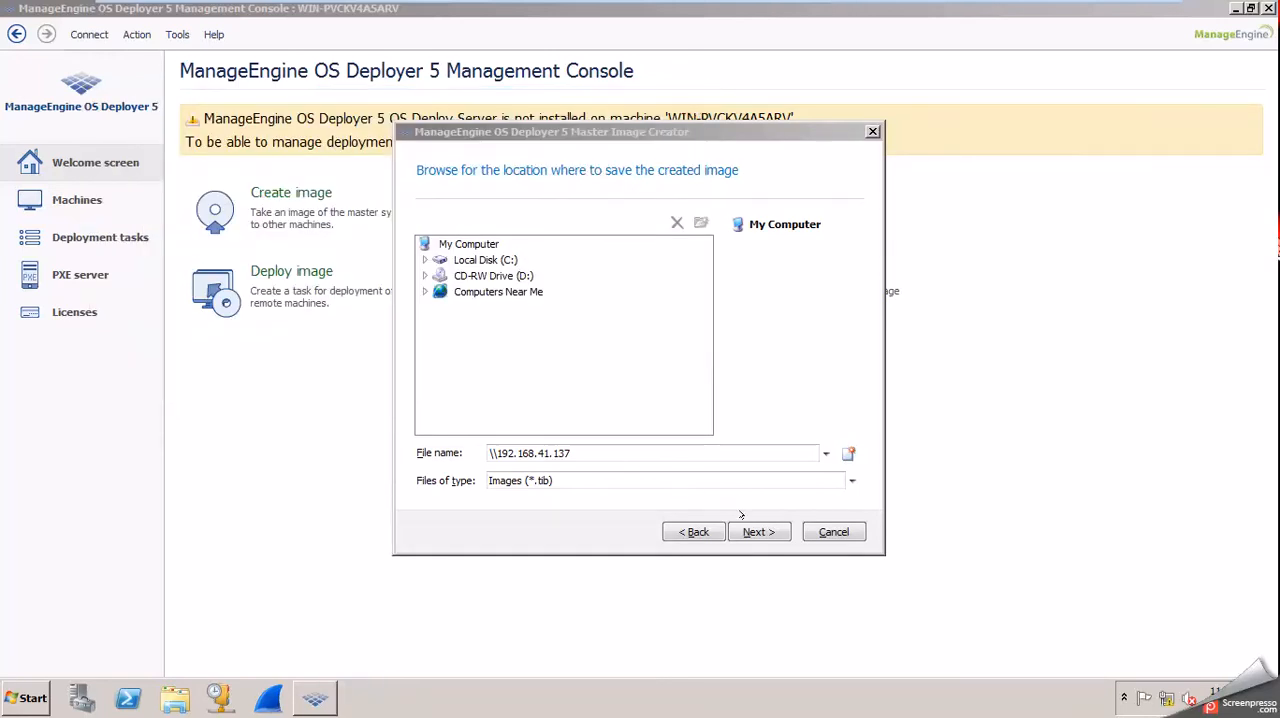
Browse \\192.168.41.137\ and connect to it as administrator with the account password.
click(682, 453)
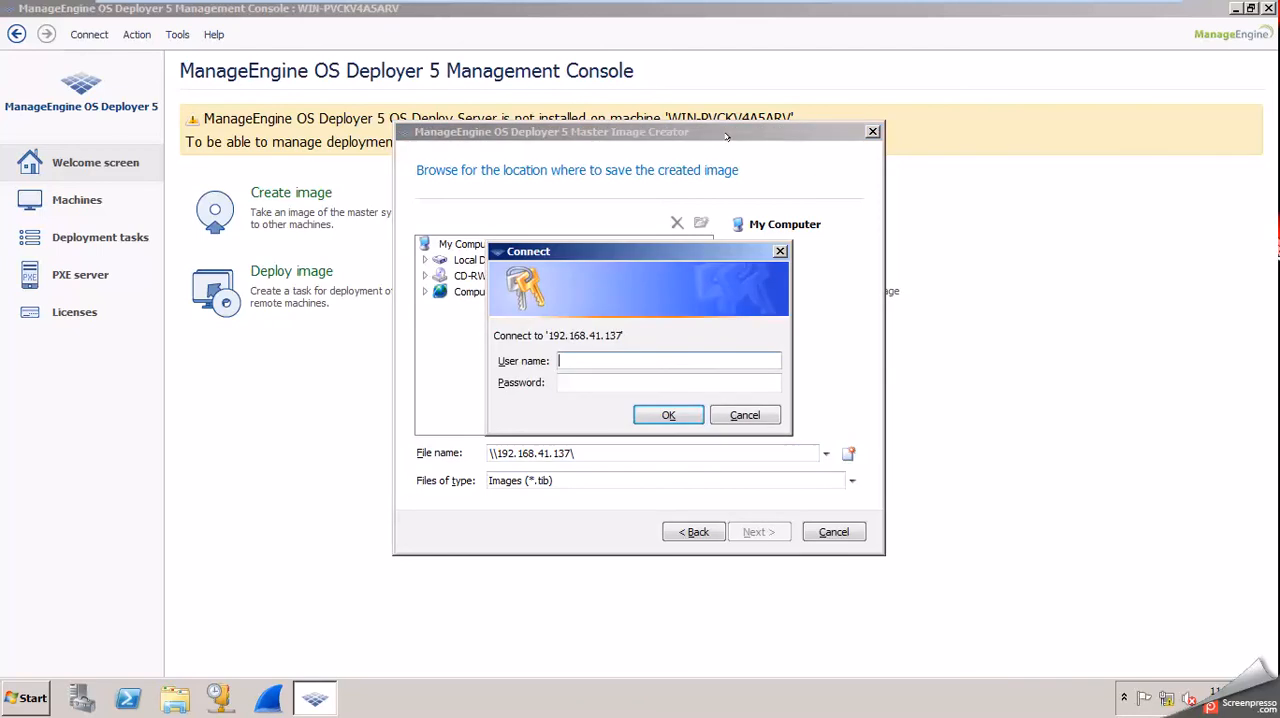
text(administrator)
key(Tab)
text(*********)
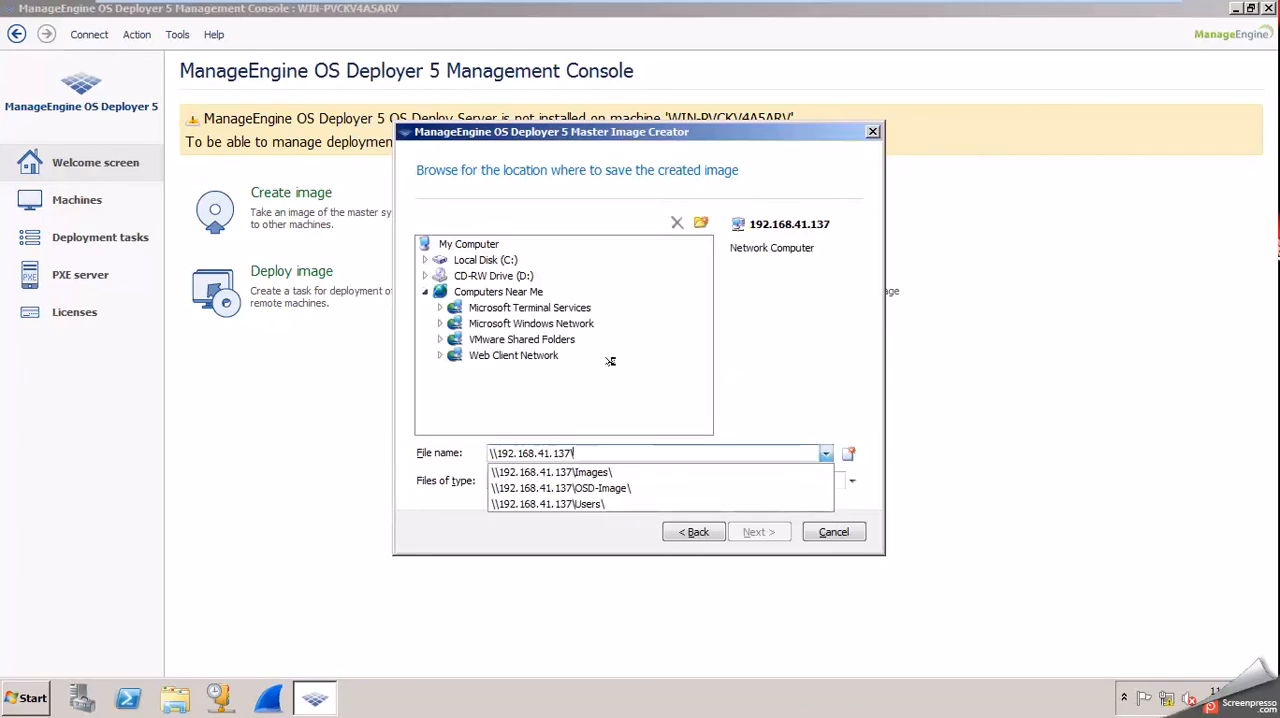
Save the image in the OSD-Image share as OSDTutorial.tib and proceed to the imaging options.
click(592, 487)
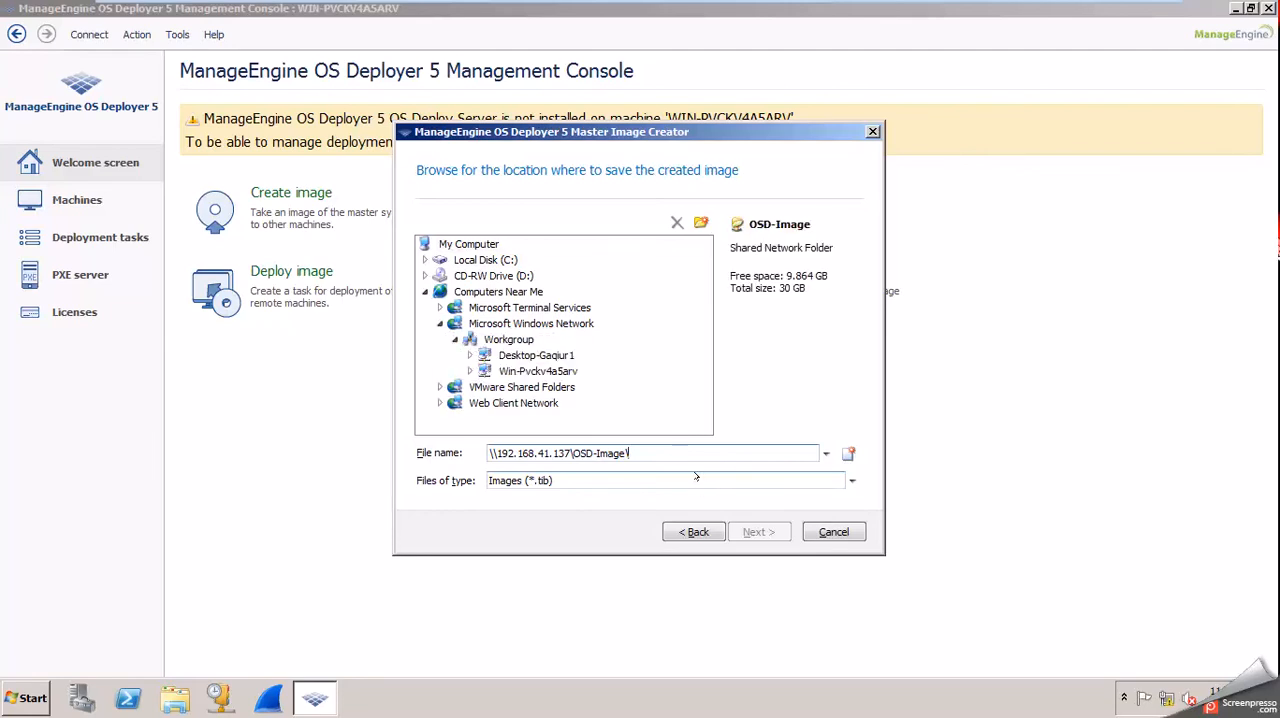
text(OSD)
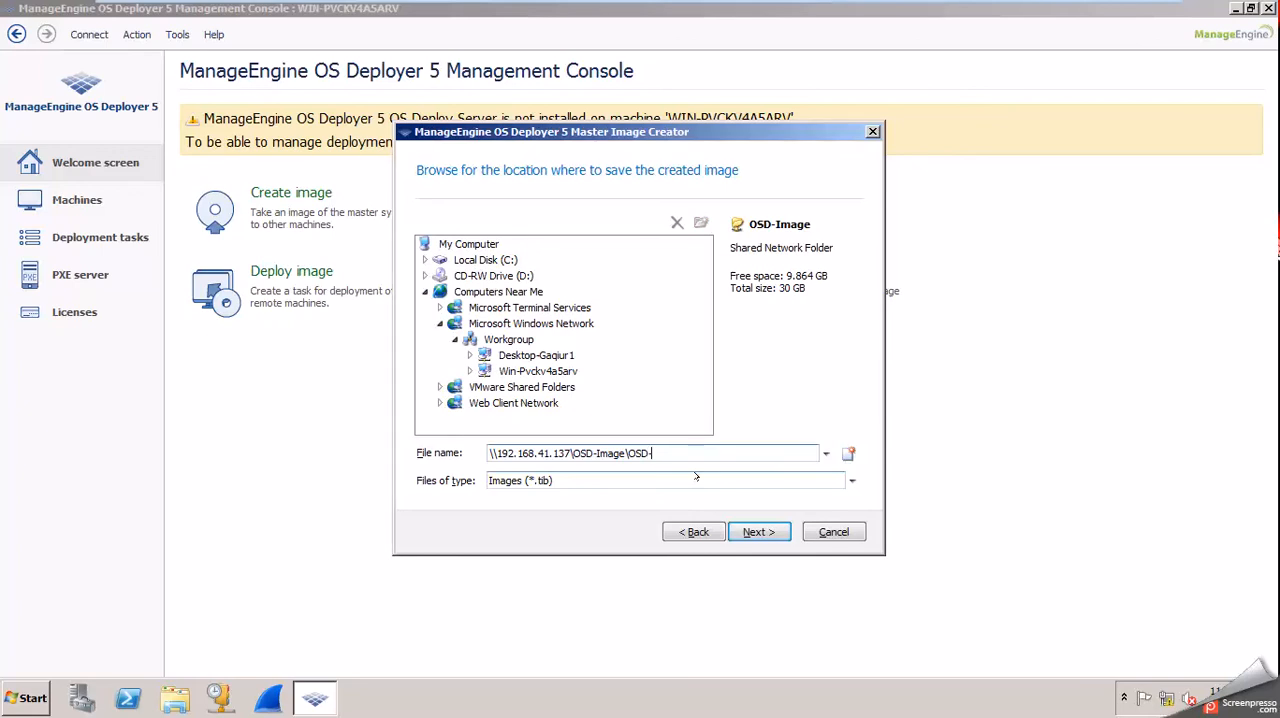
text(Tutorial.tib)
click(759, 529)
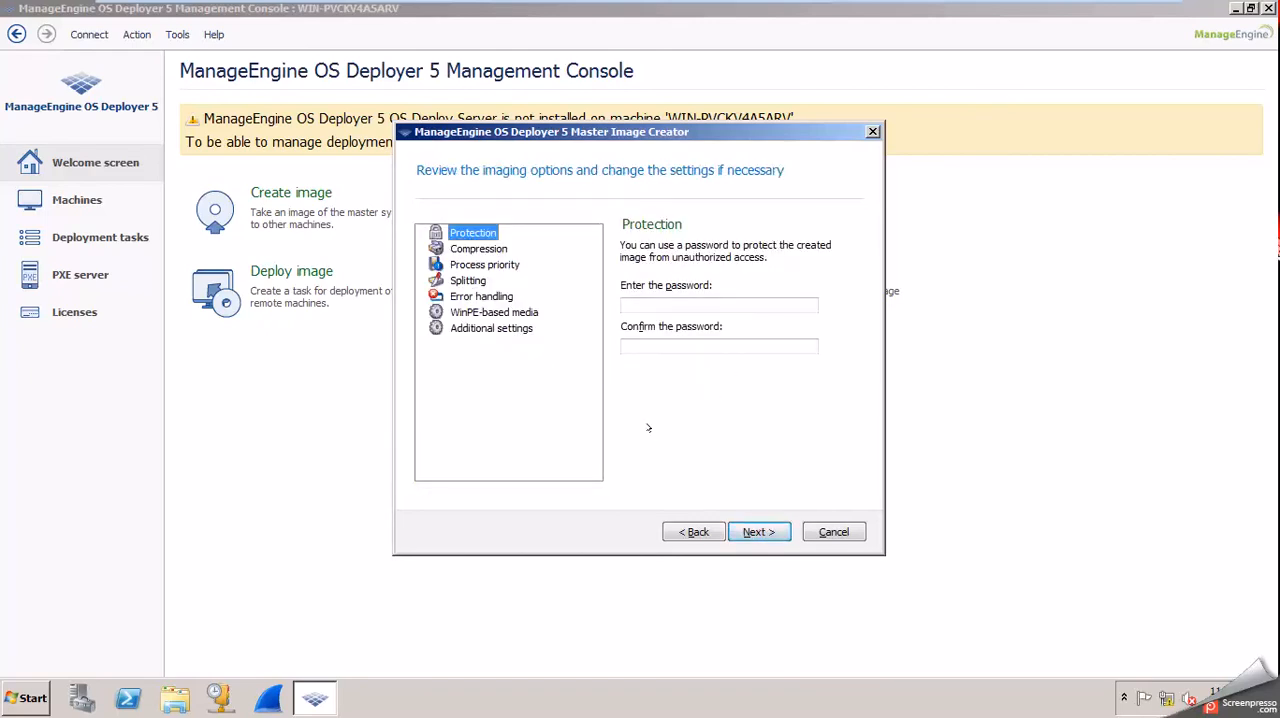
Review the imaging options from compression to additional settings and enable ignoring bad sectors under error handling.
click(476, 249)
click(476, 264)
click(474, 280)
click(473, 297)
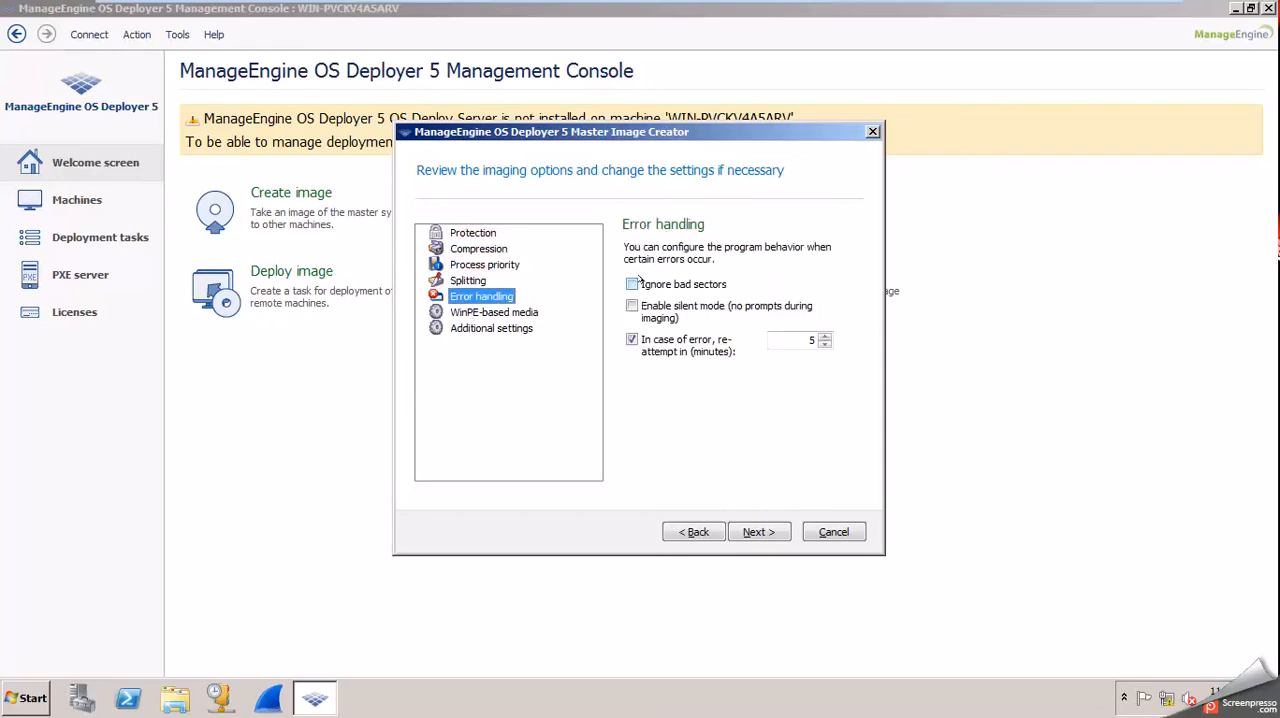
click(632, 284)
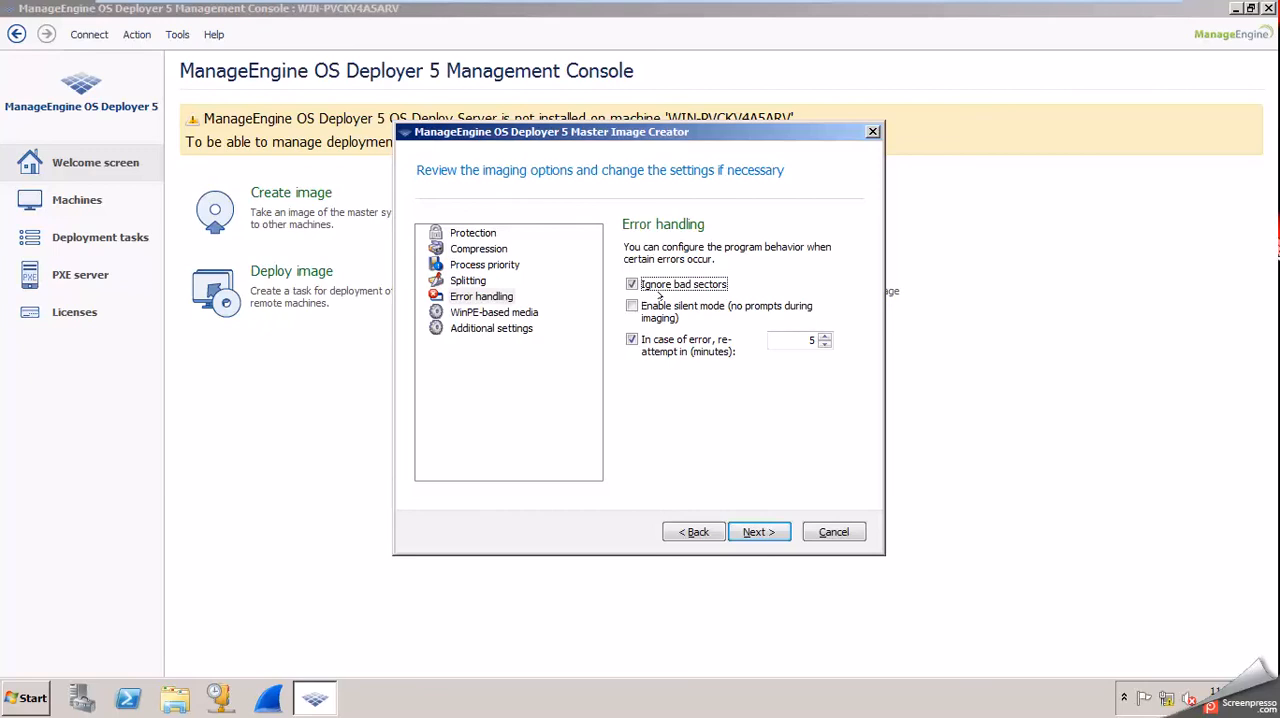
click(468, 328)
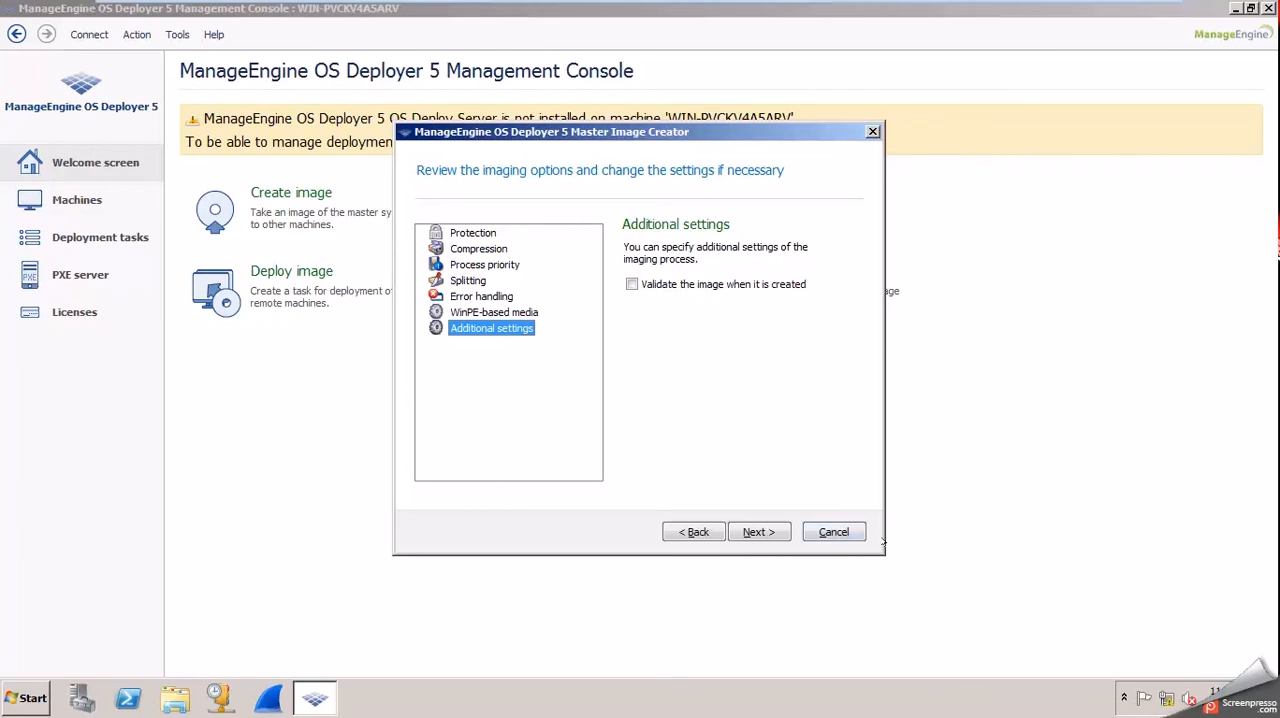
Leave the image comments empty and start creating the image from the operation summary.
click(759, 531)
text(s)
key(BackSpace)
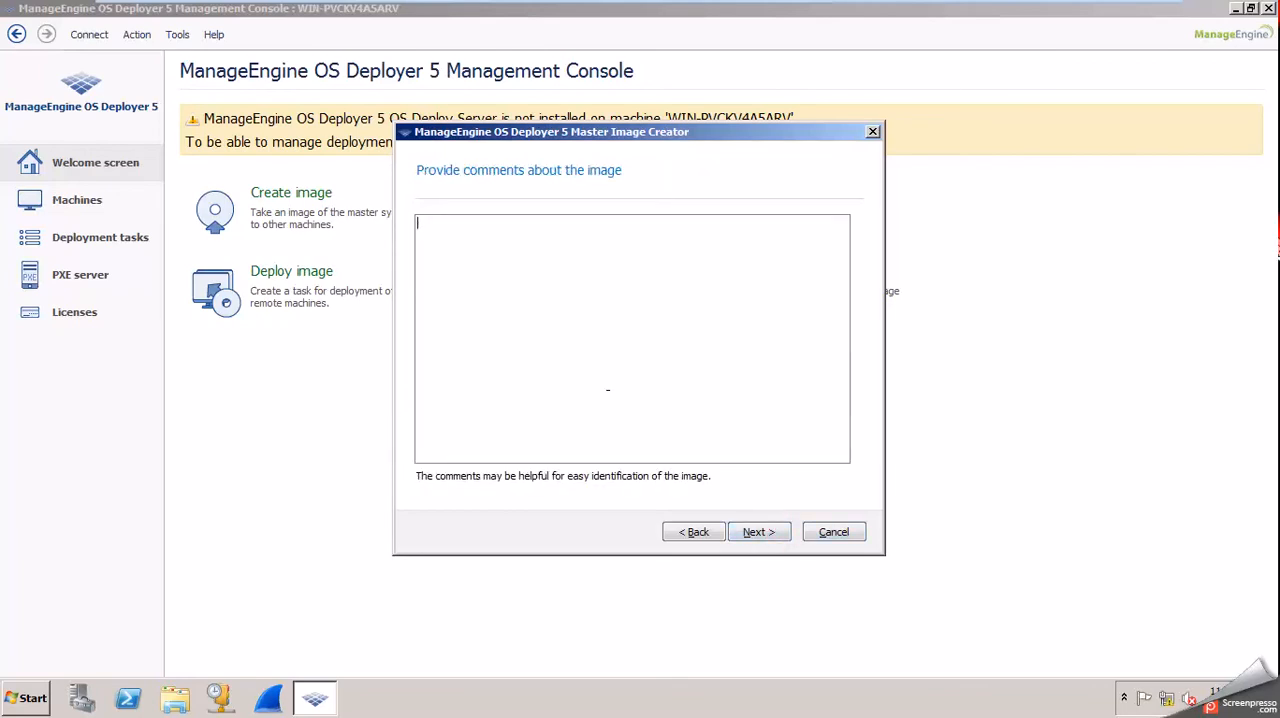
click(759, 531)
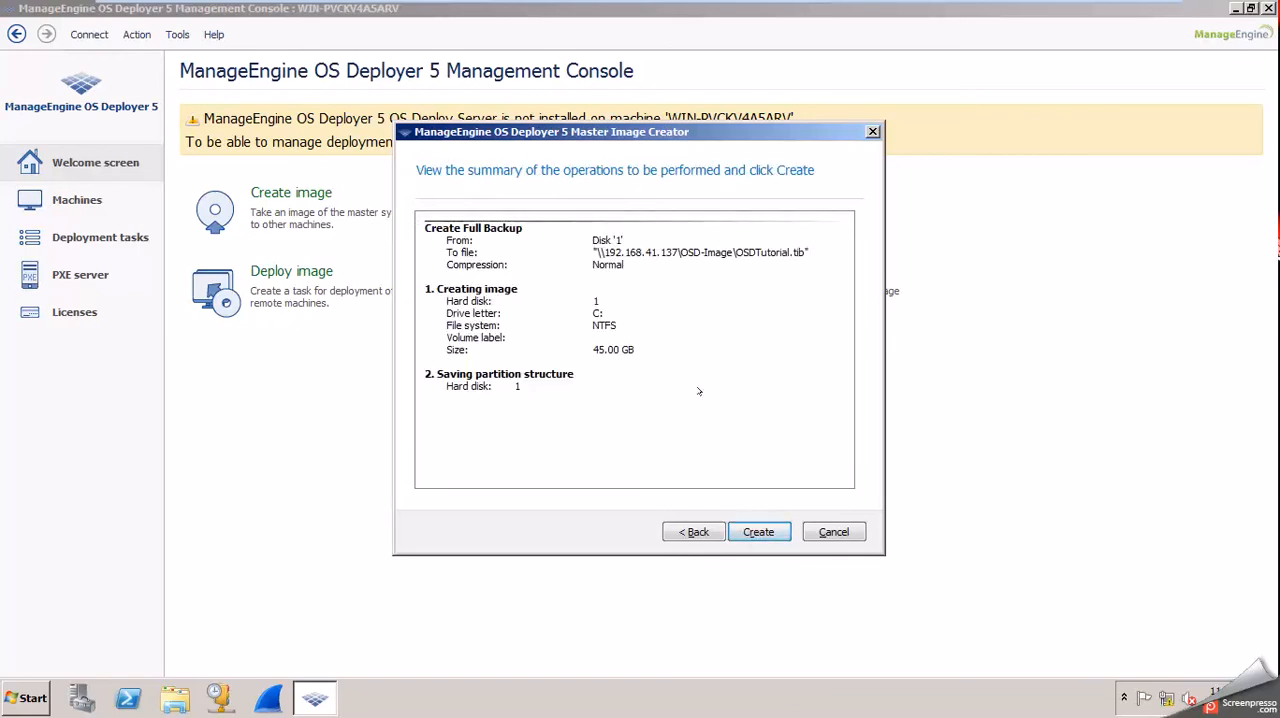
click(760, 532)
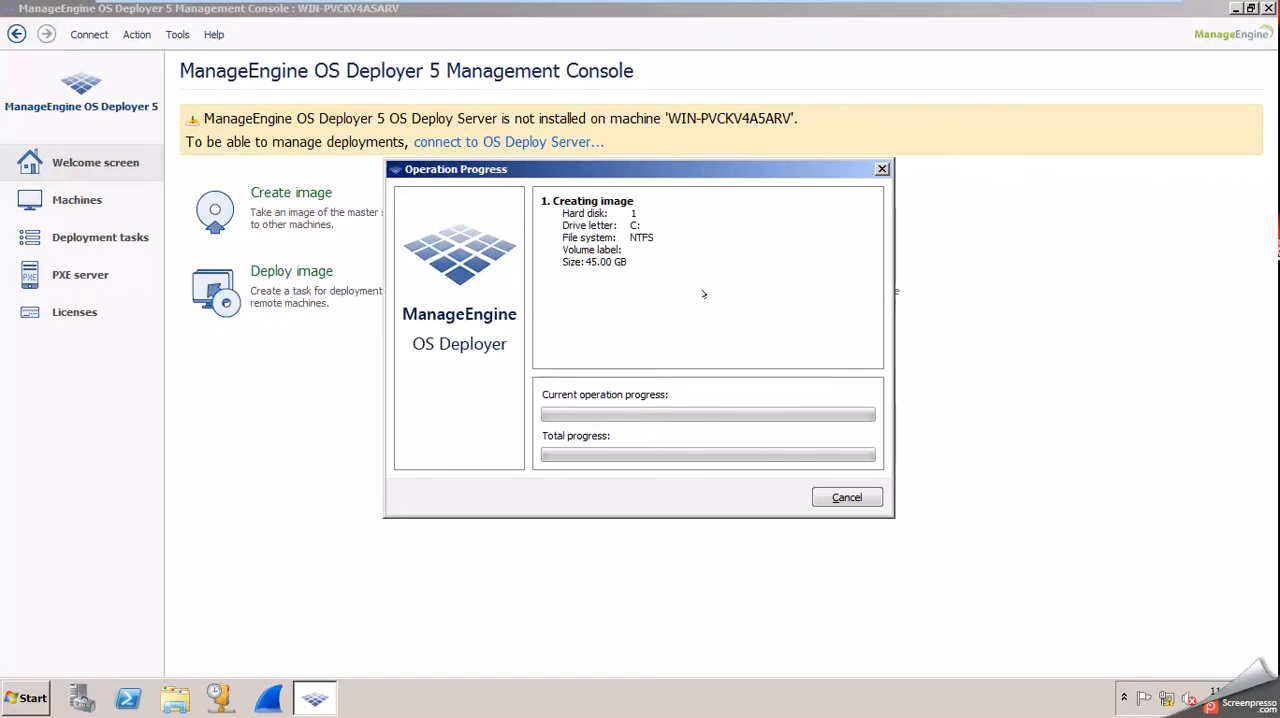
mouse_move(829, 8)
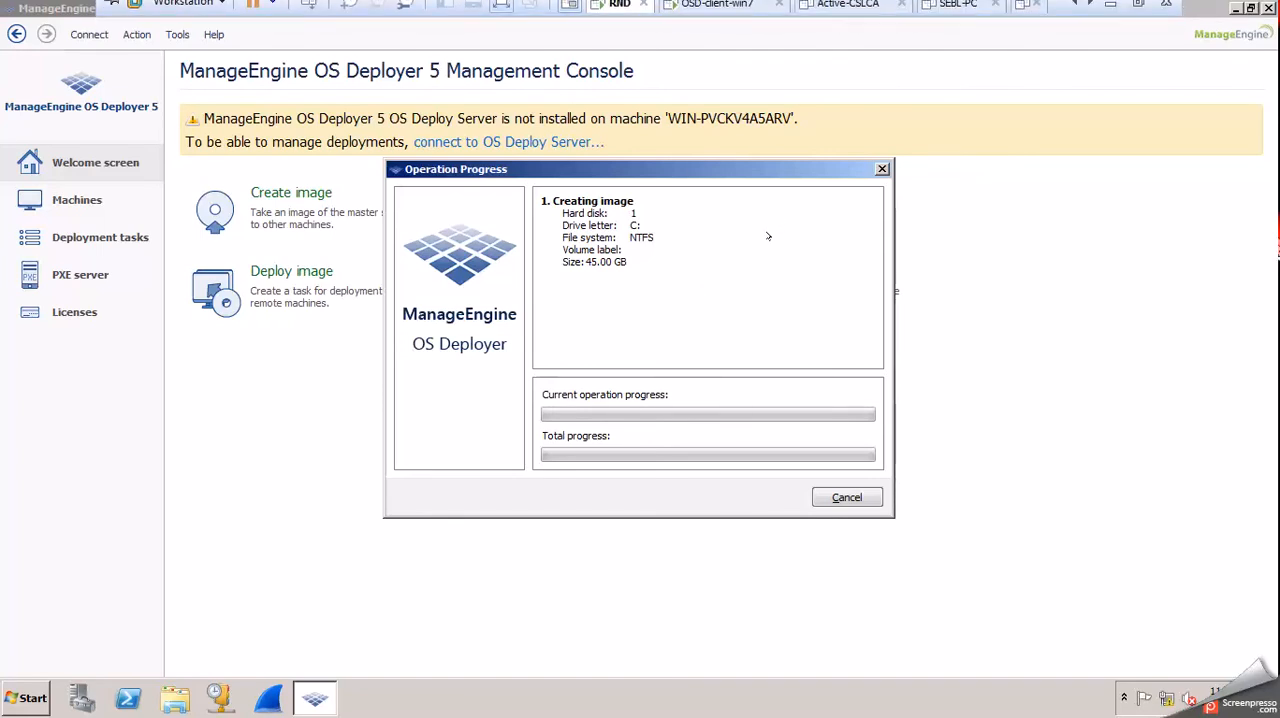
mouse_move(1014, 6)
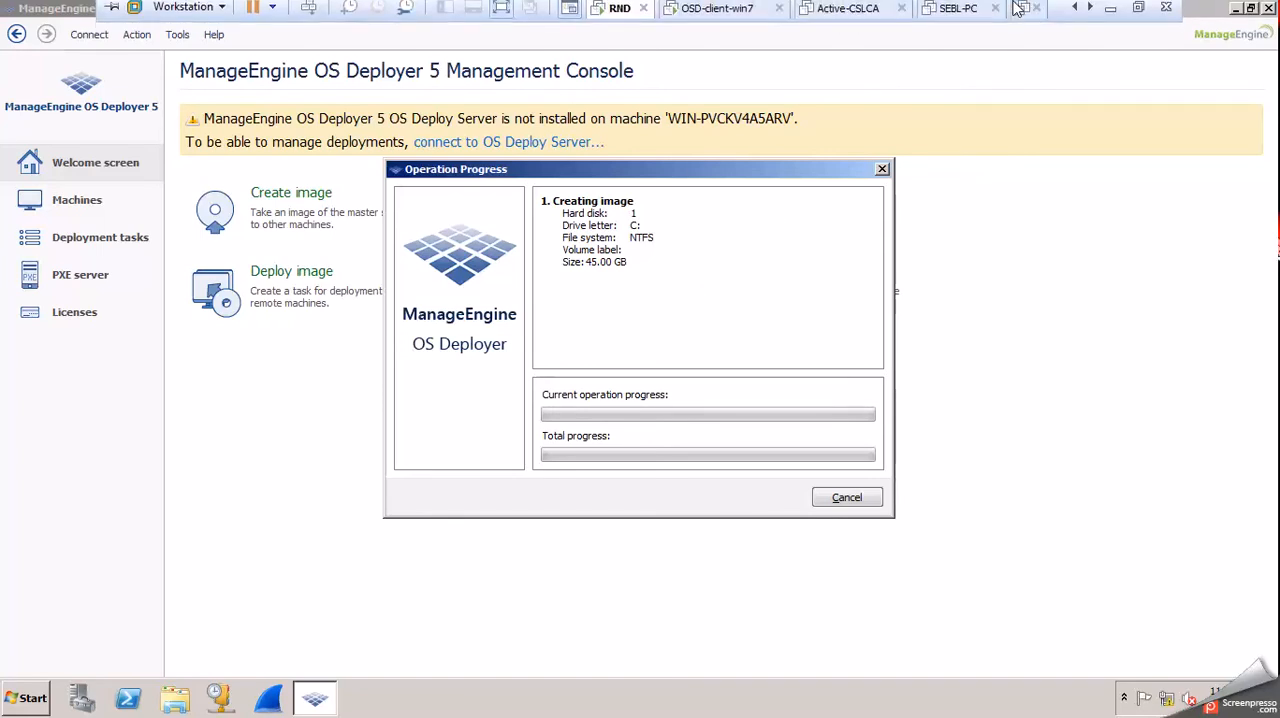
click(1113, 12)
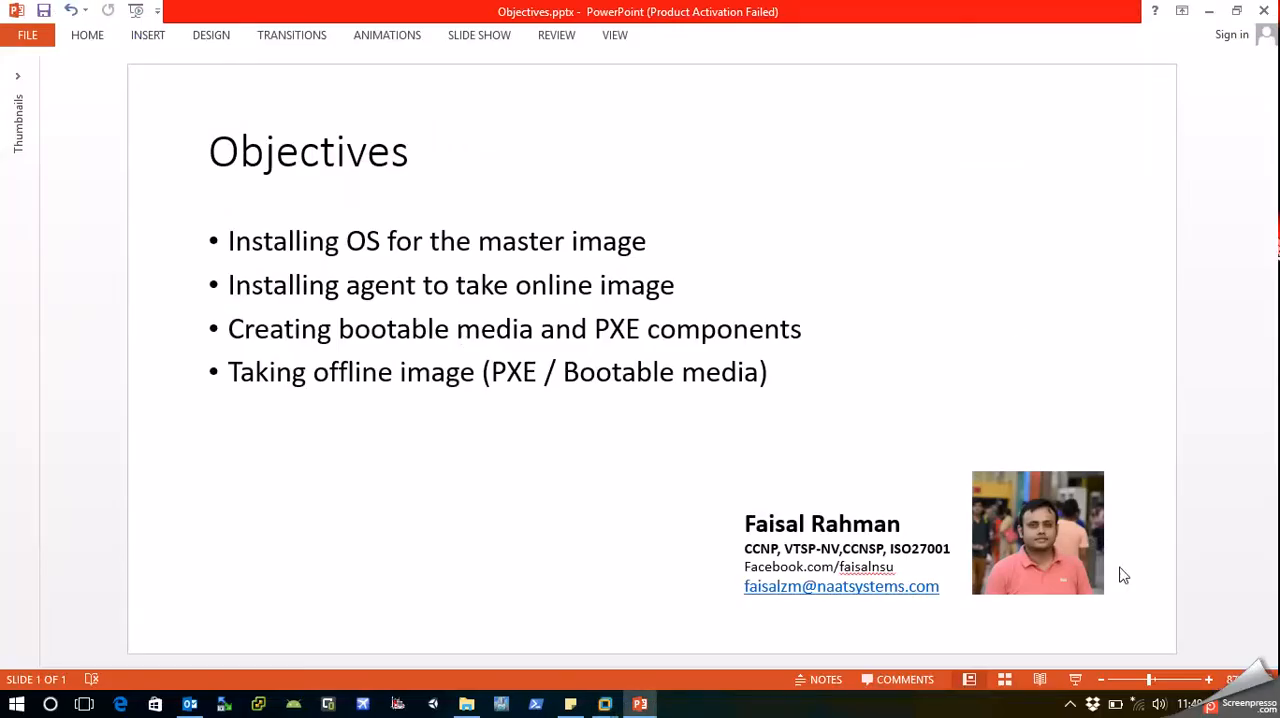
click(1070, 704)
right_click(1089, 671)
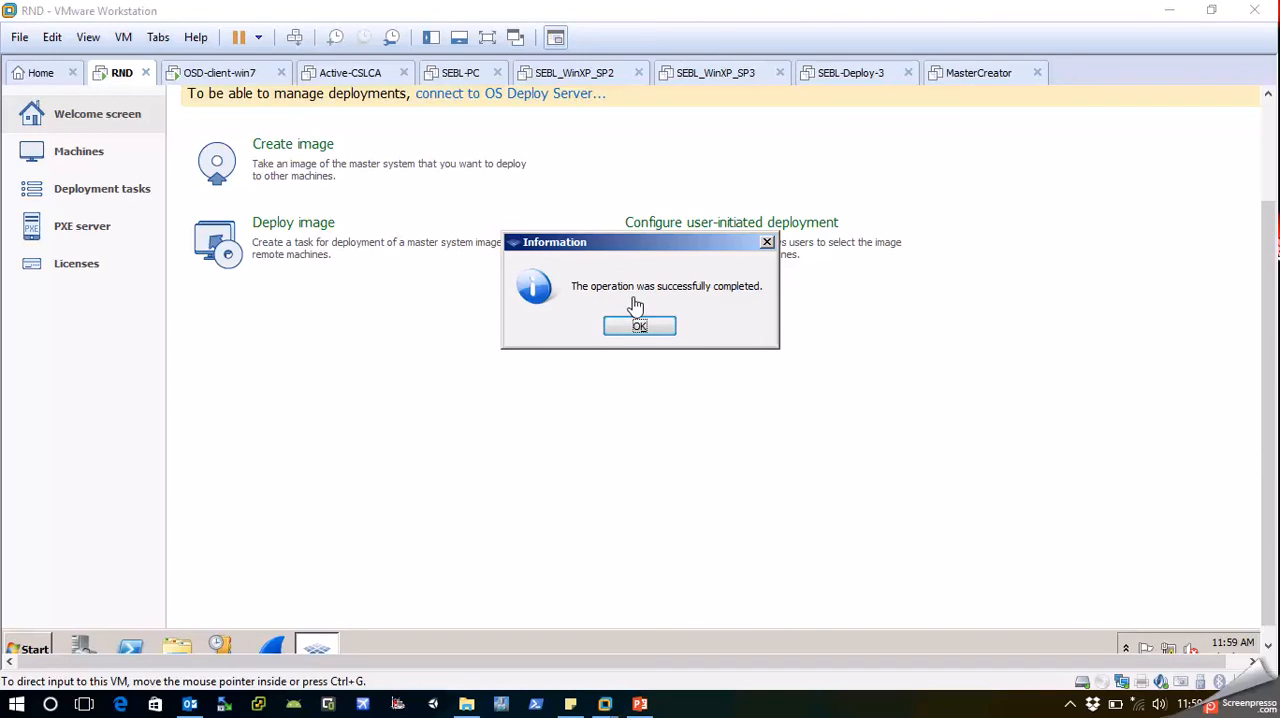
Dismiss the completion message of the image creation and show the RND virtual machine in full screen.
click(566, 306)
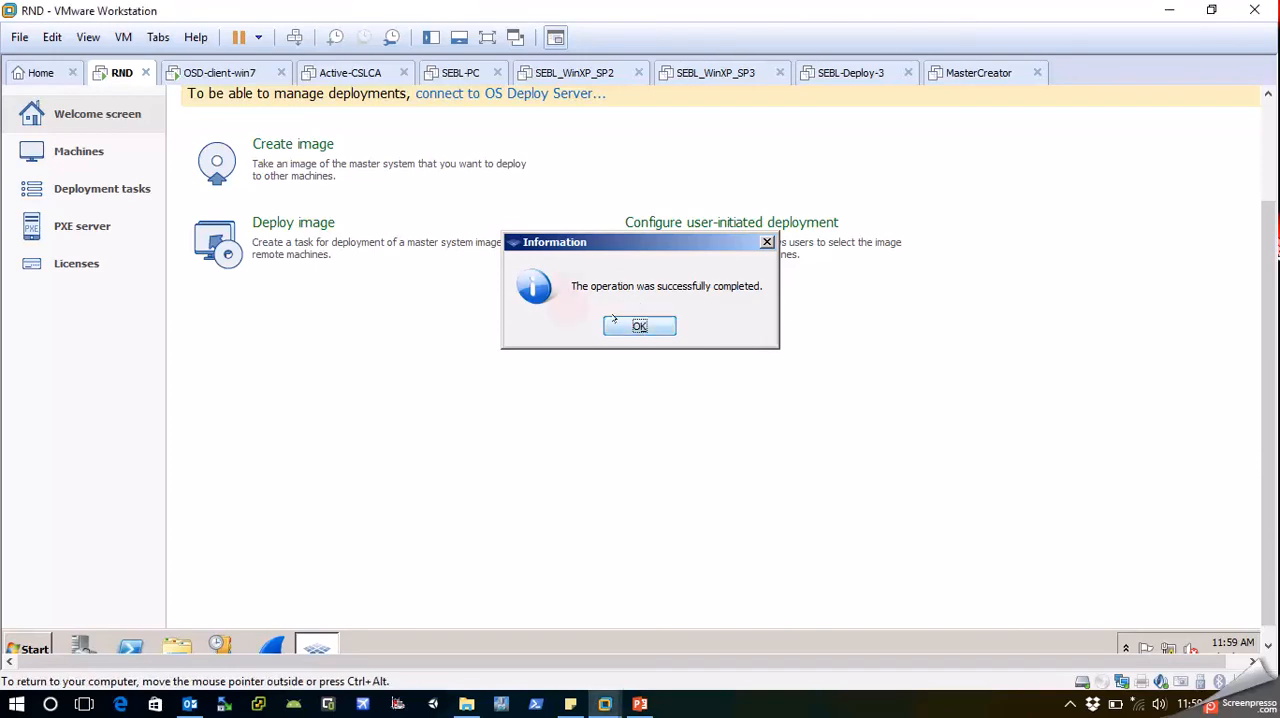
click(617, 320)
click(243, 289)
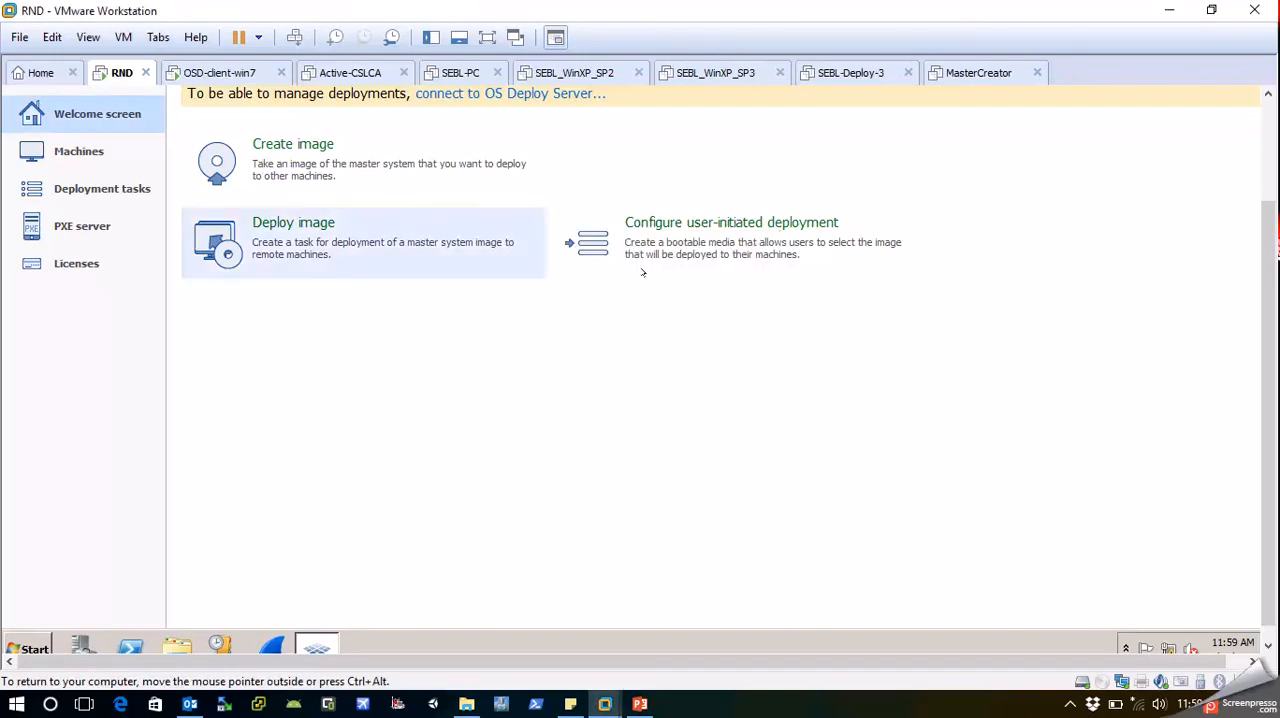
drag(1266, 282, 1266, 186)
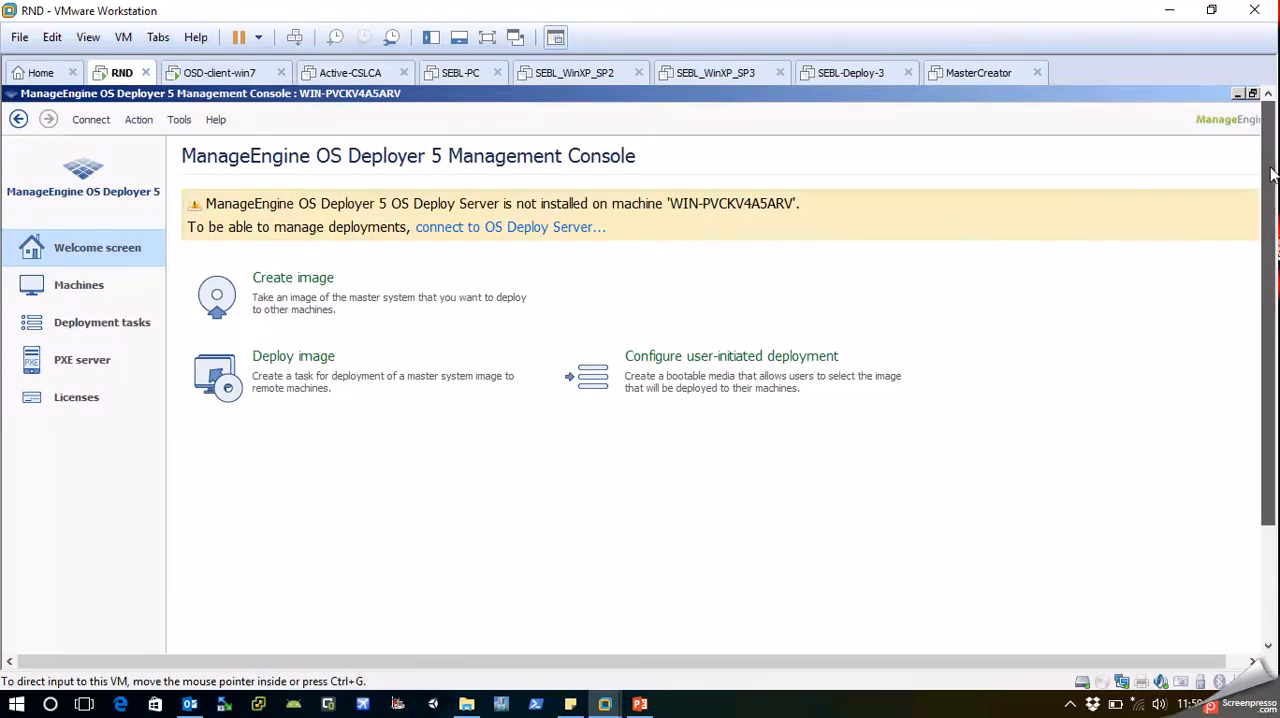
click(1195, 103)
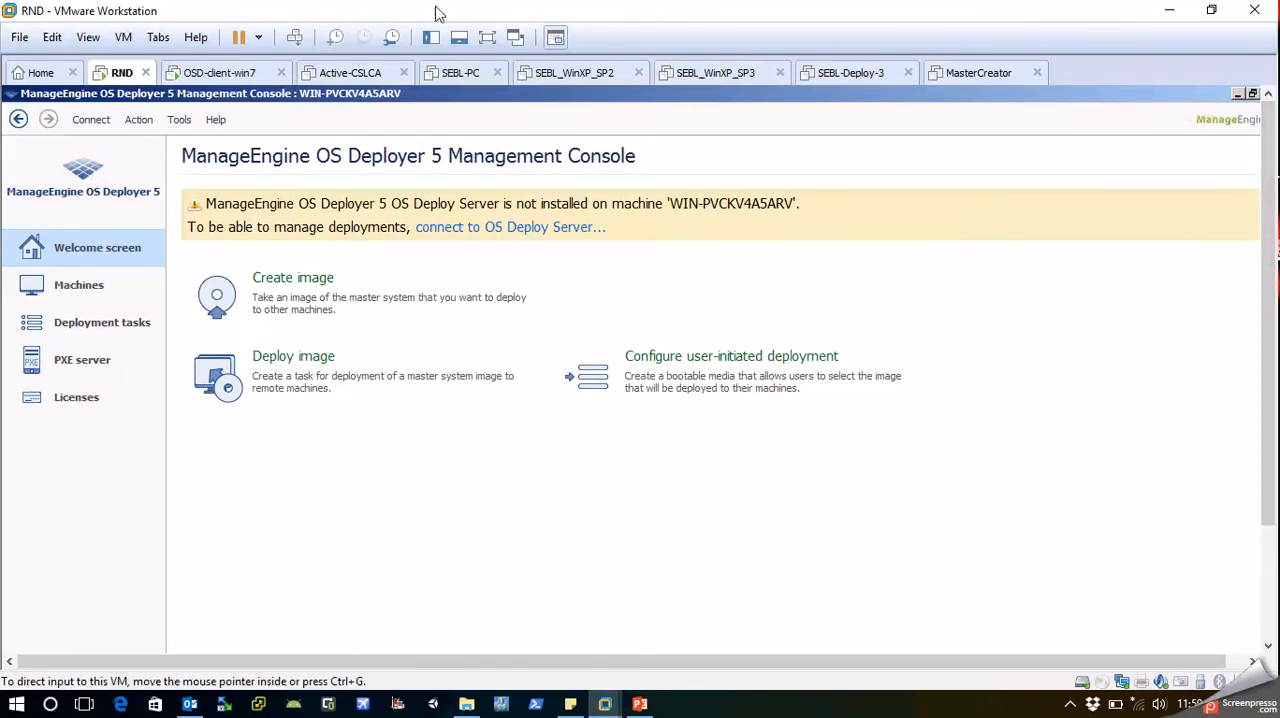
click(484, 38)
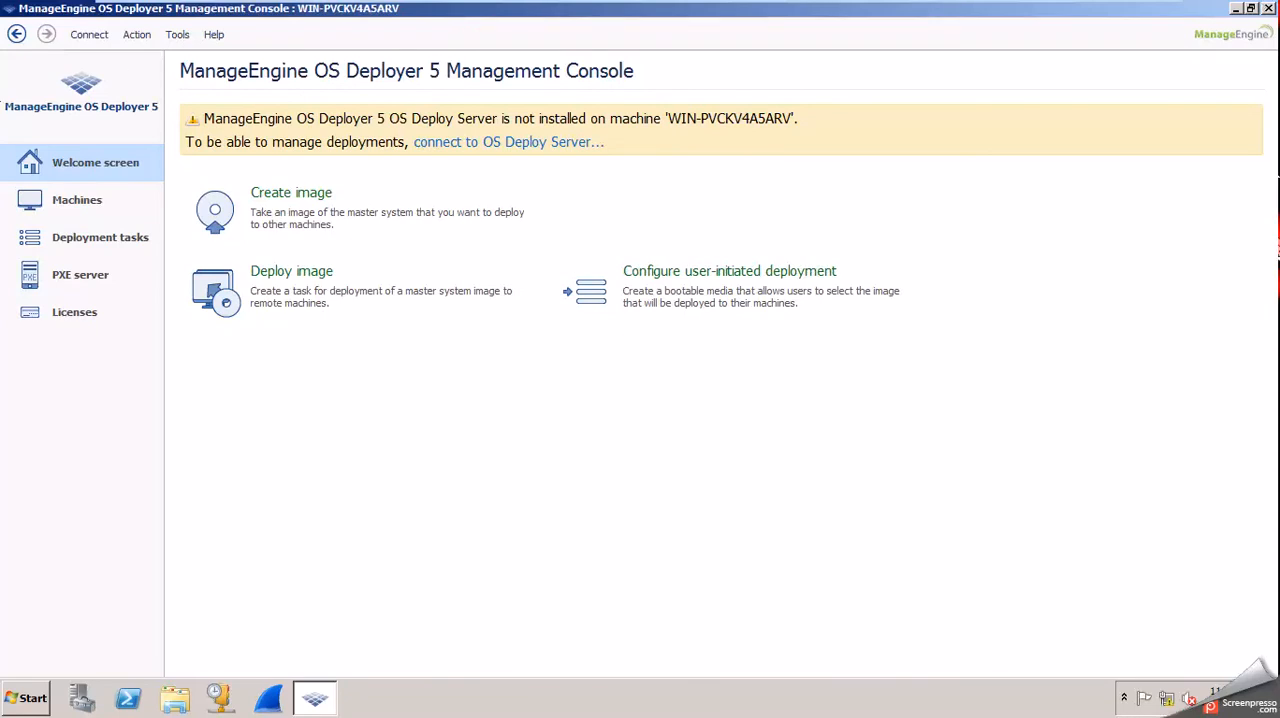
Disconnect the console from the current machine, open the connection to an OS Deploy Server, and cancel it.
click(89, 34)
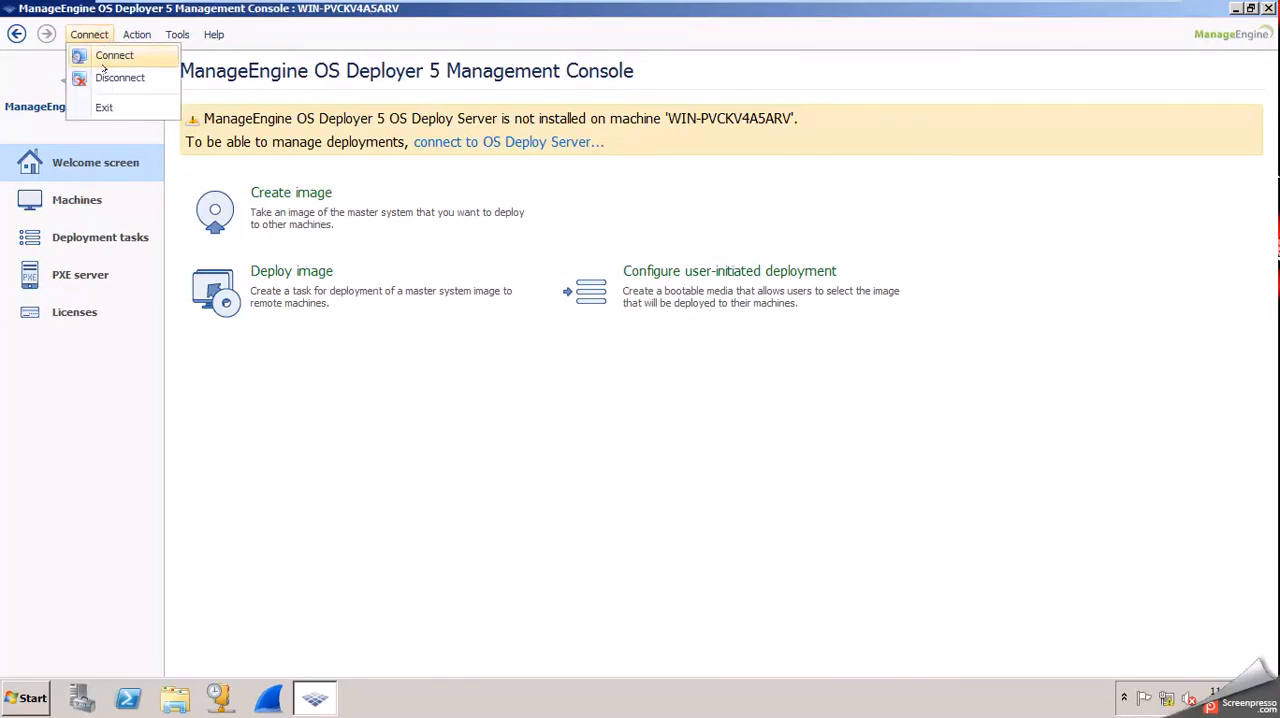
click(103, 64)
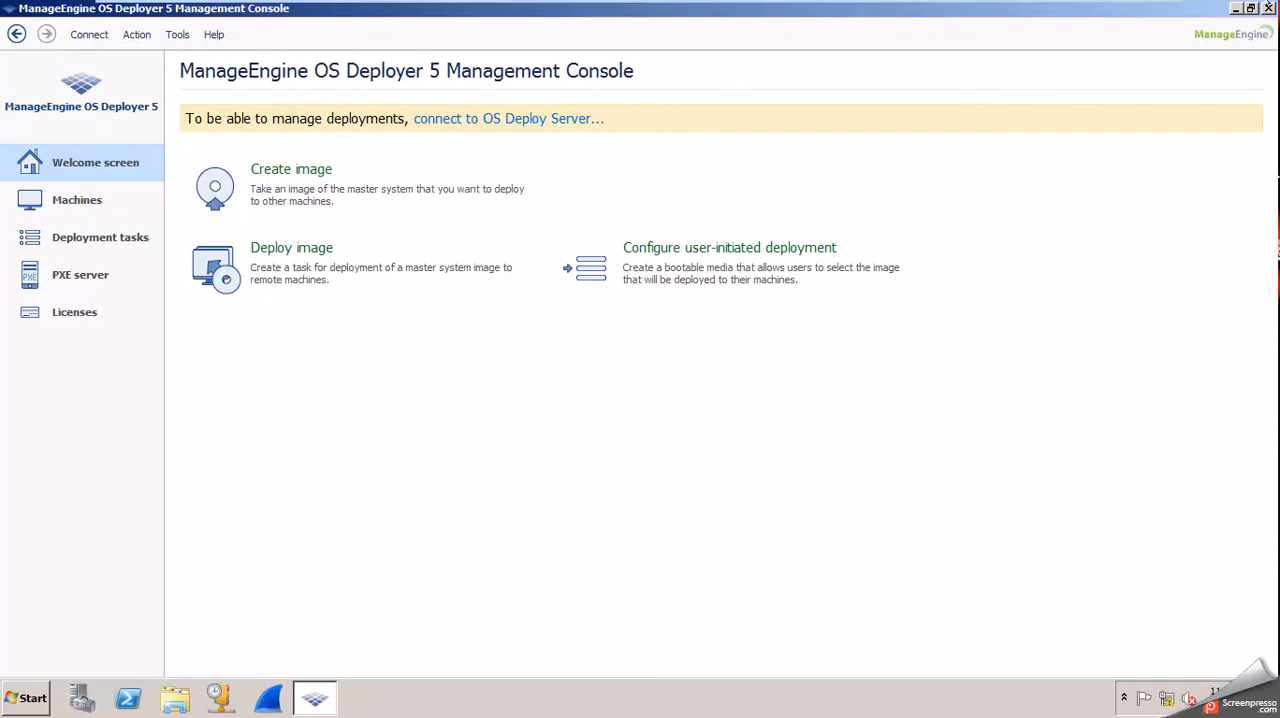
click(567, 116)
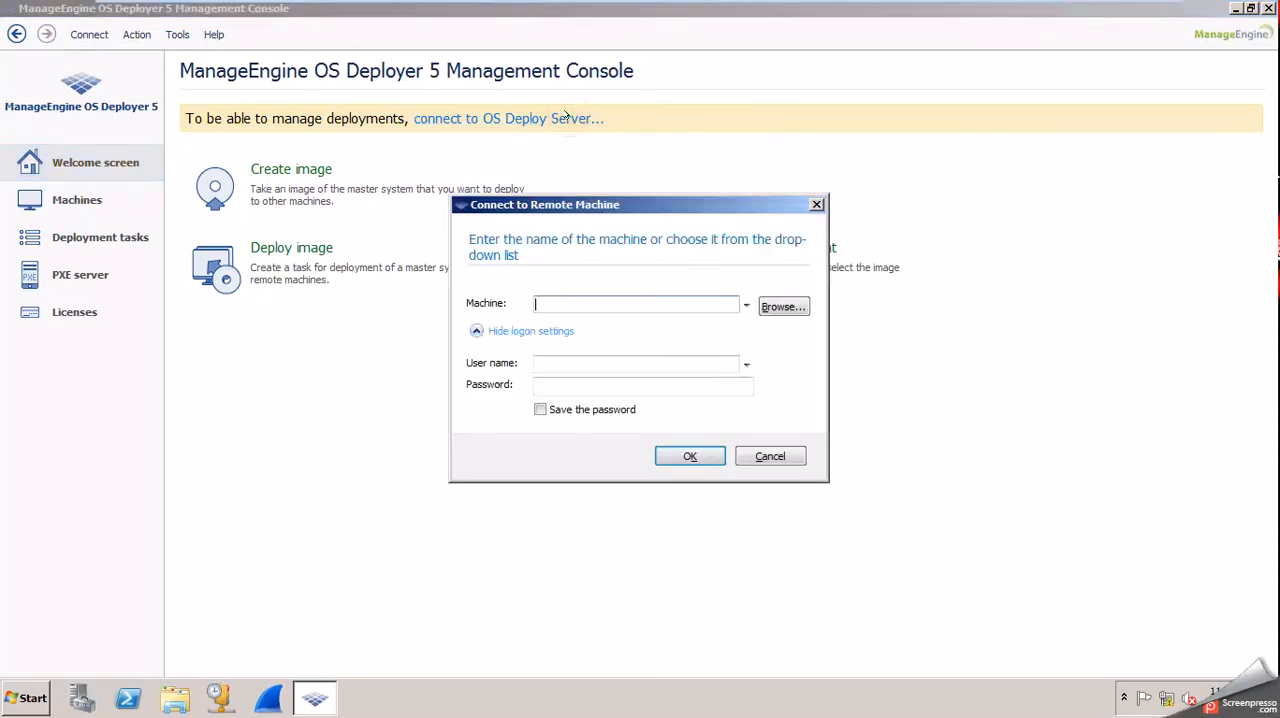
click(816, 204)
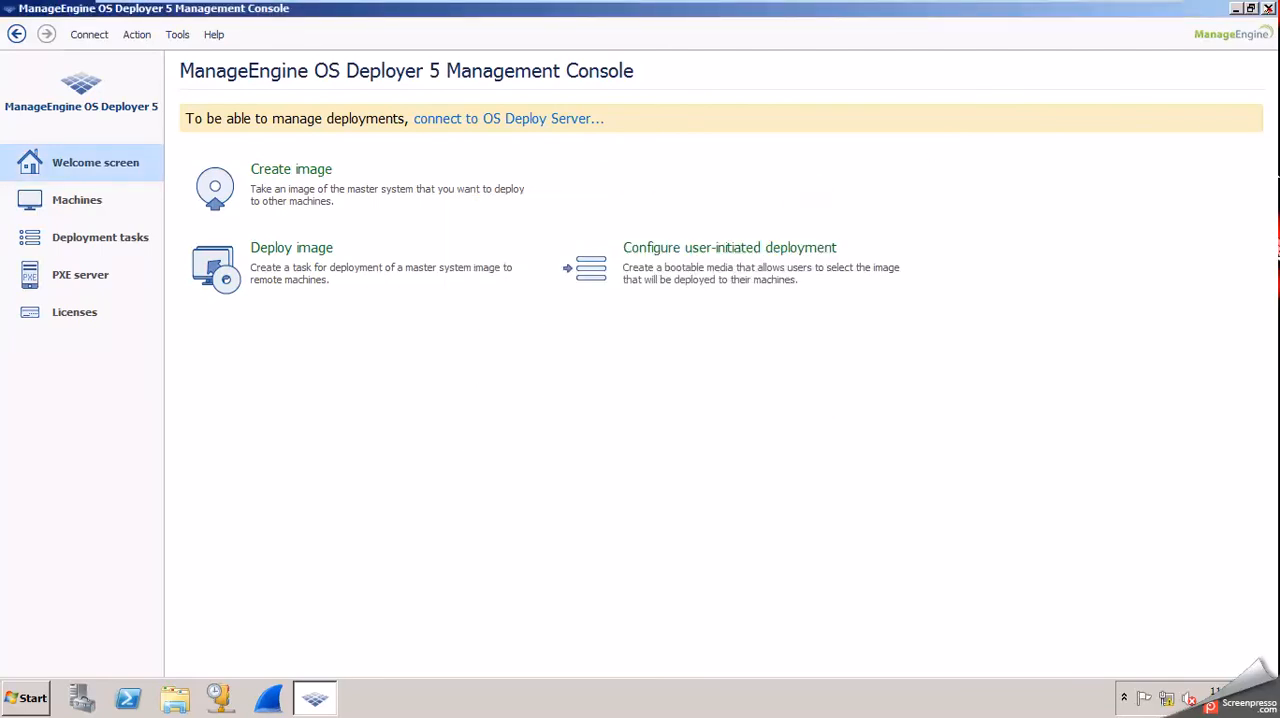
Close the OS Deployer management console and start it again from RND's desktop.
click(1267, 8)
double_click(30, 123)
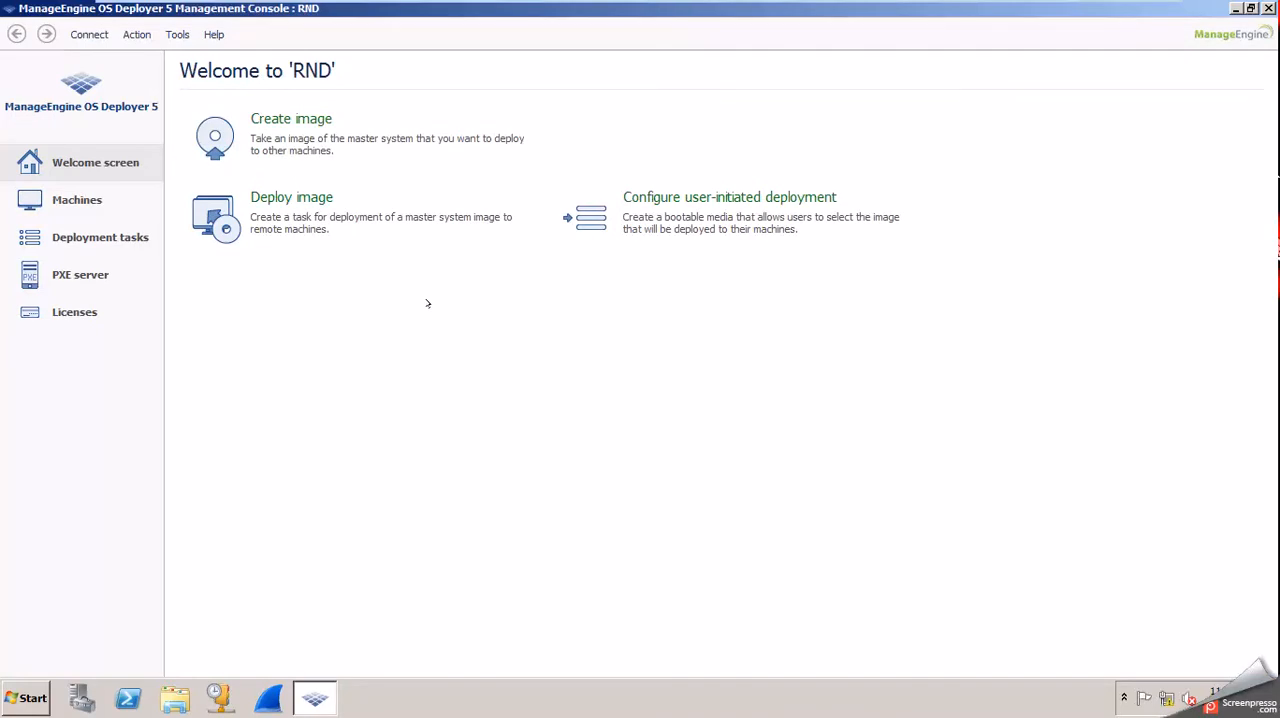
click(269, 373)
Leave the full-screen virtual machine and switch to the Objectives slide in PowerPoint.
mouse_move(1011, 5)
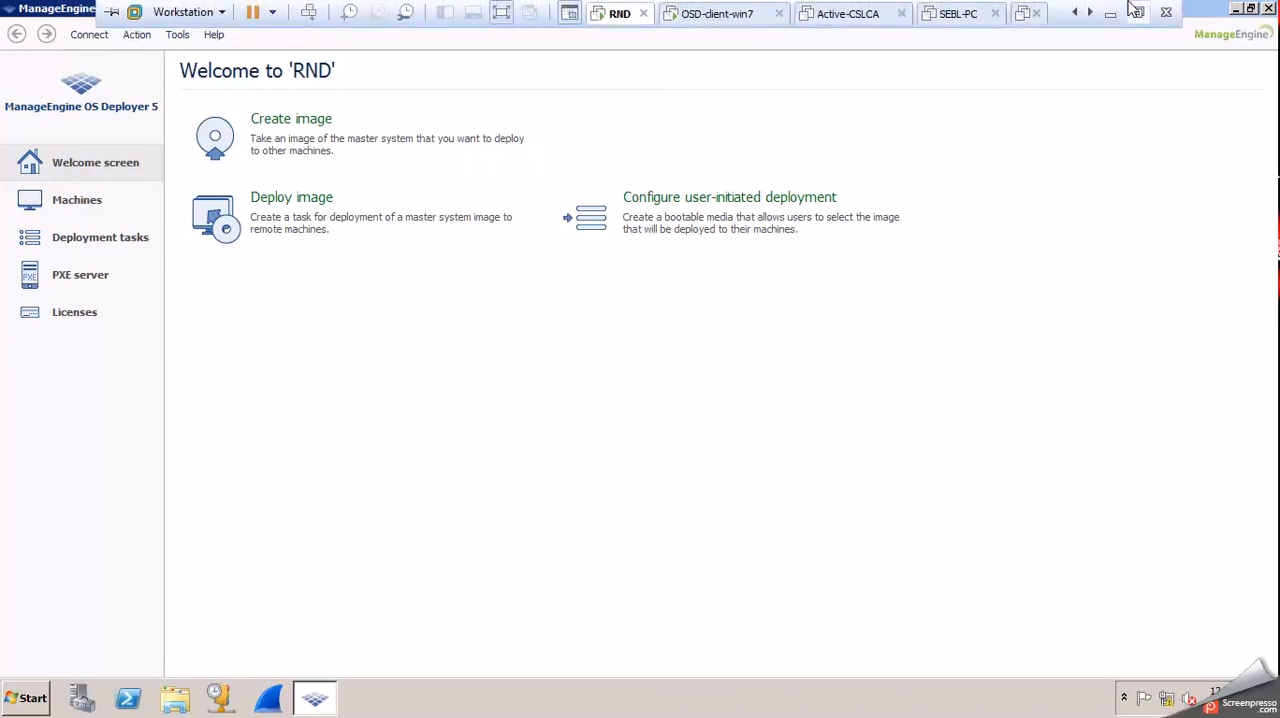
click(1131, 9)
click(640, 704)
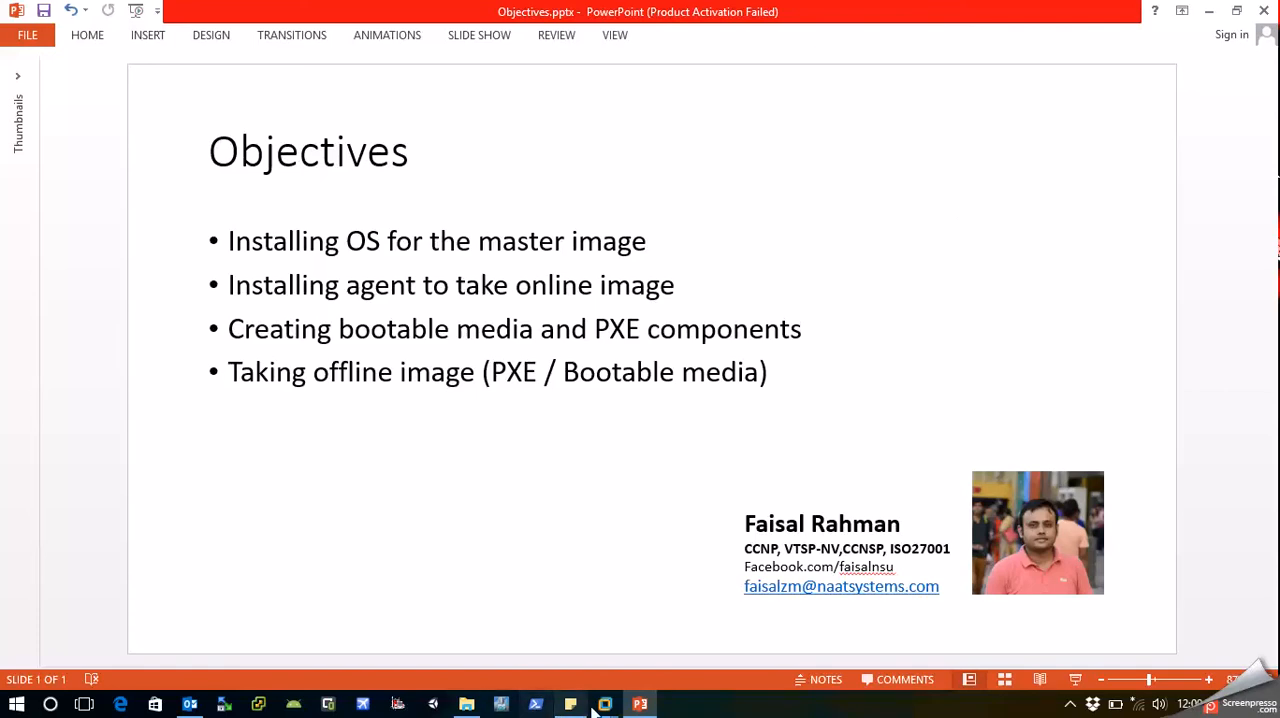
Return to the RND virtual machine in VMware Workstation and examine the licenses on its license server.
mouse_move(605, 704)
mouse_move(128, 632)
click(200, 634)
click(51, 314)
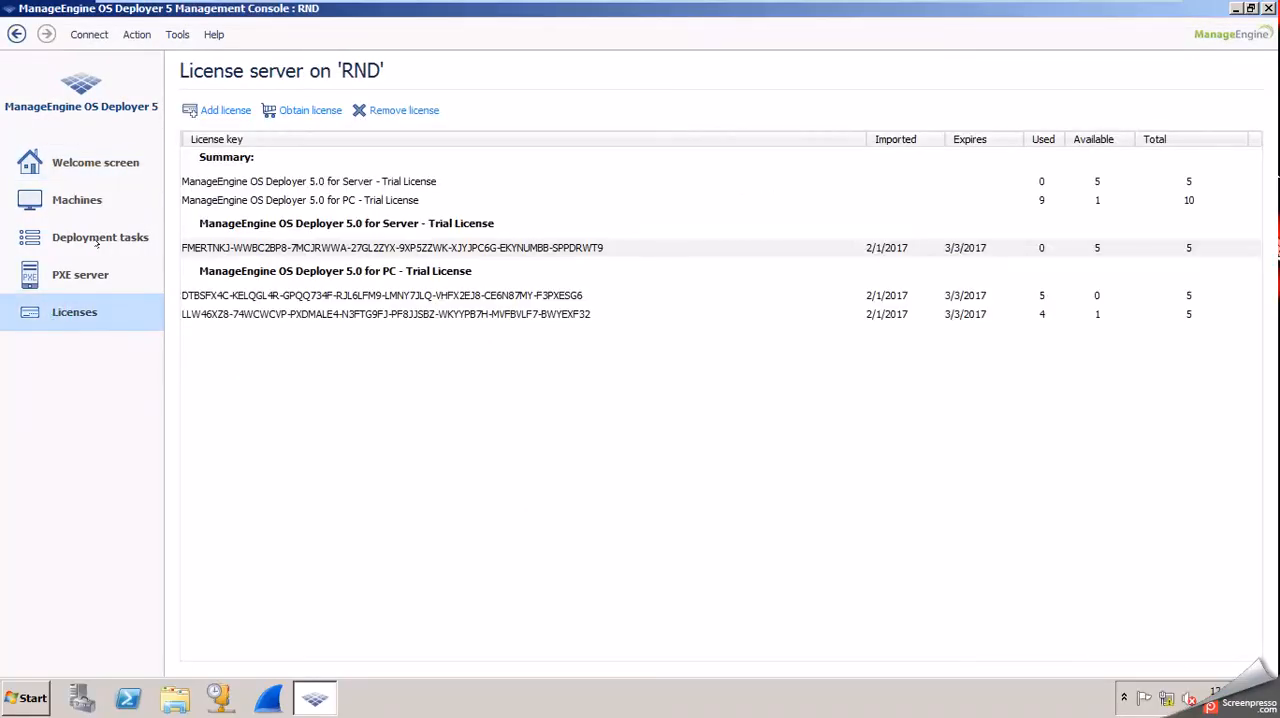
click(316, 416)
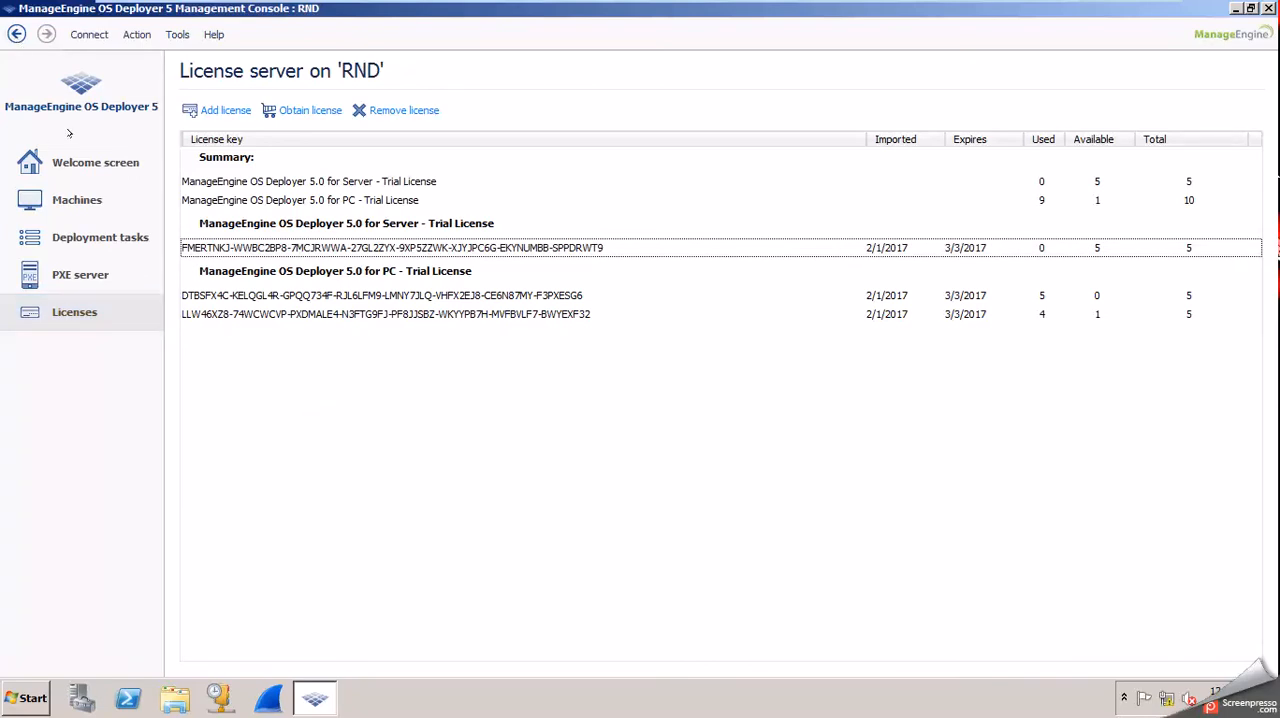
Return to the welcome screen, open the Deploy image wizard to view its start page, and cancel it.
click(64, 165)
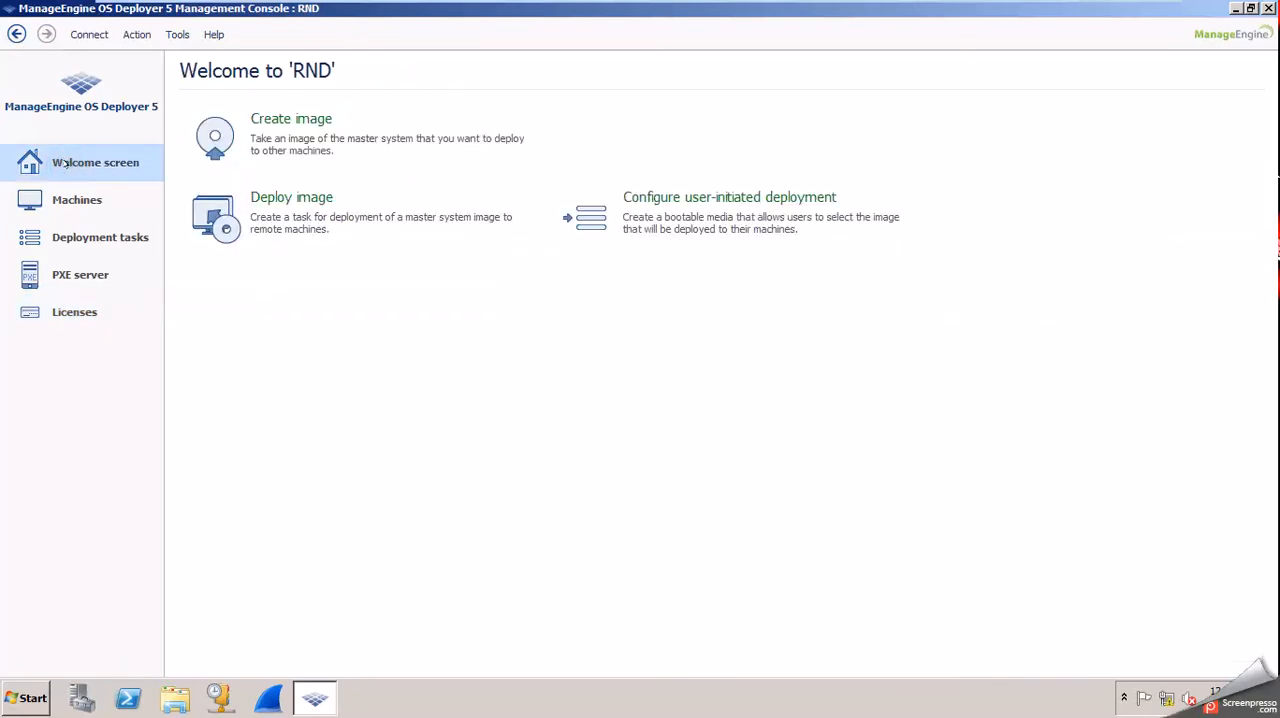
click(325, 232)
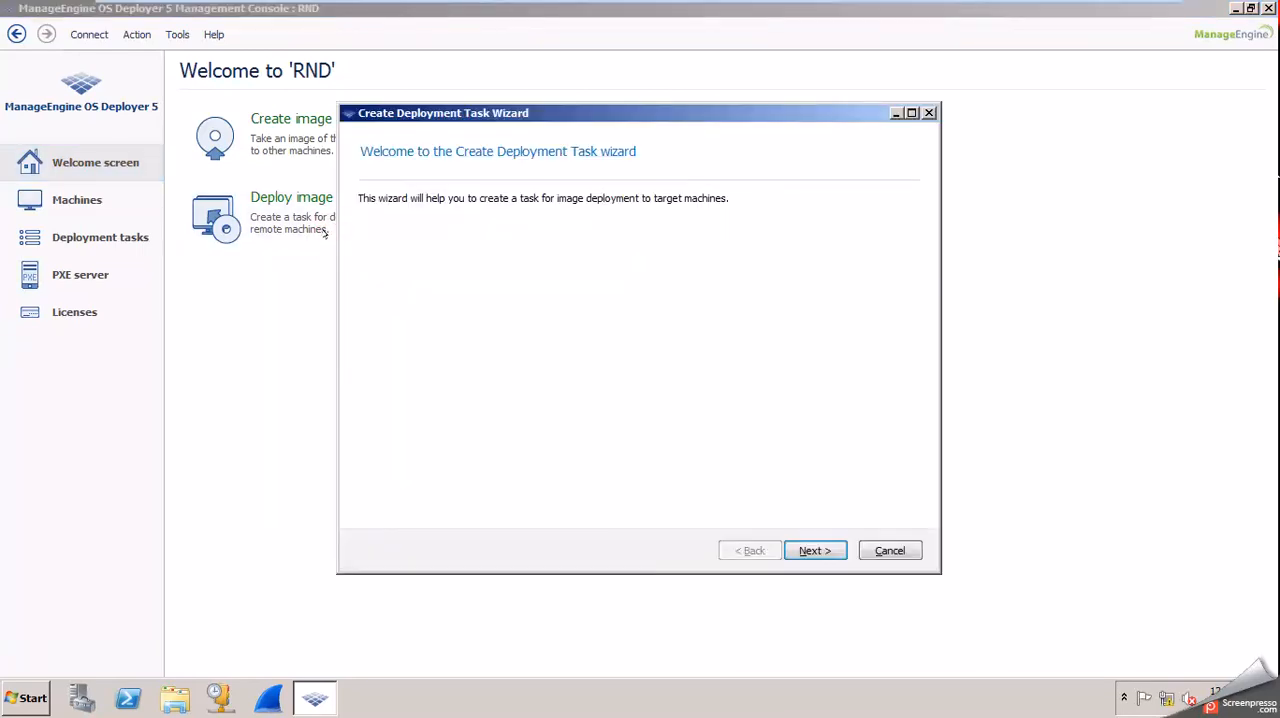
click(865, 548)
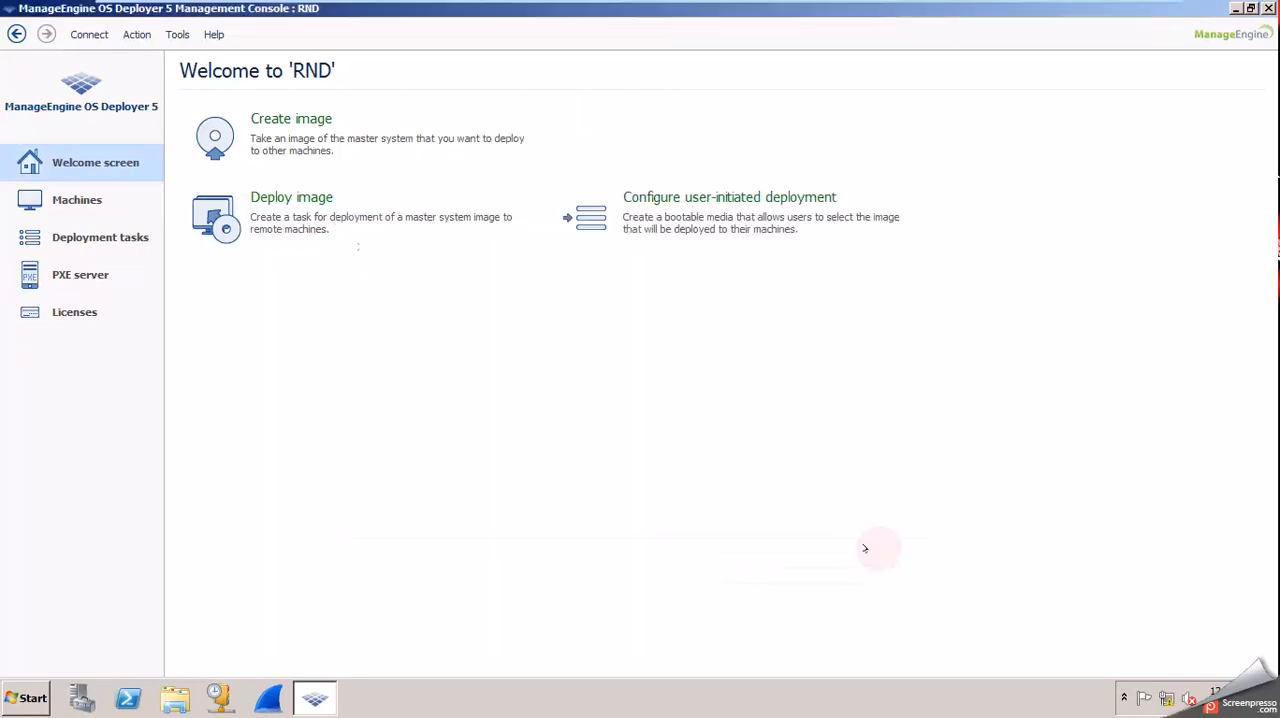
Start the Master Image Creator to create a bootable media, with the 64-bit Linux kernel in BIOS mode turned off.
click(347, 162)
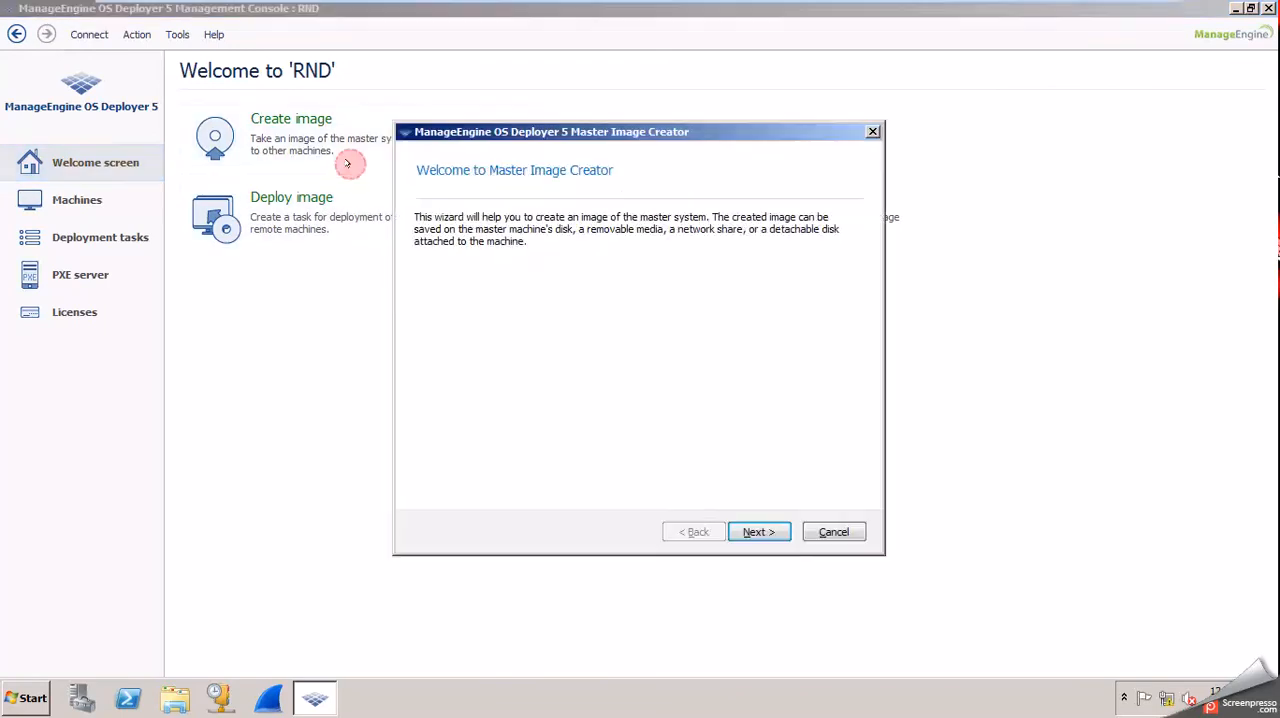
click(758, 530)
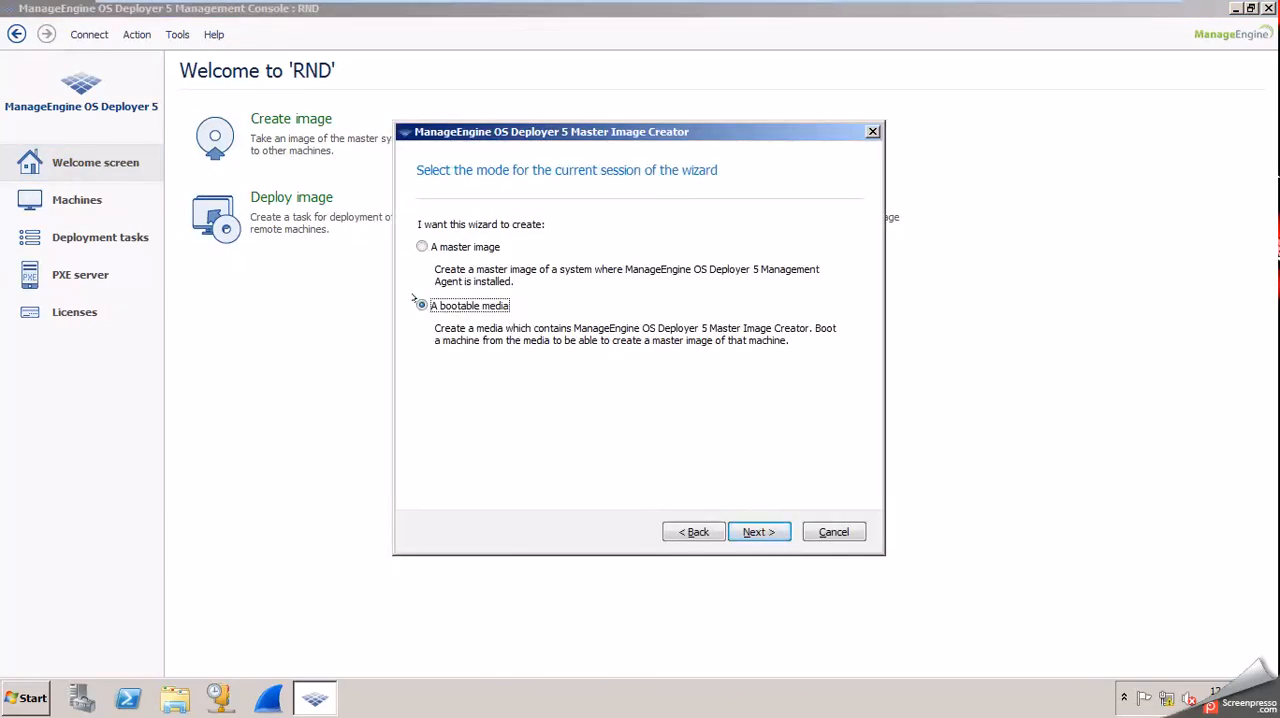
click(758, 531)
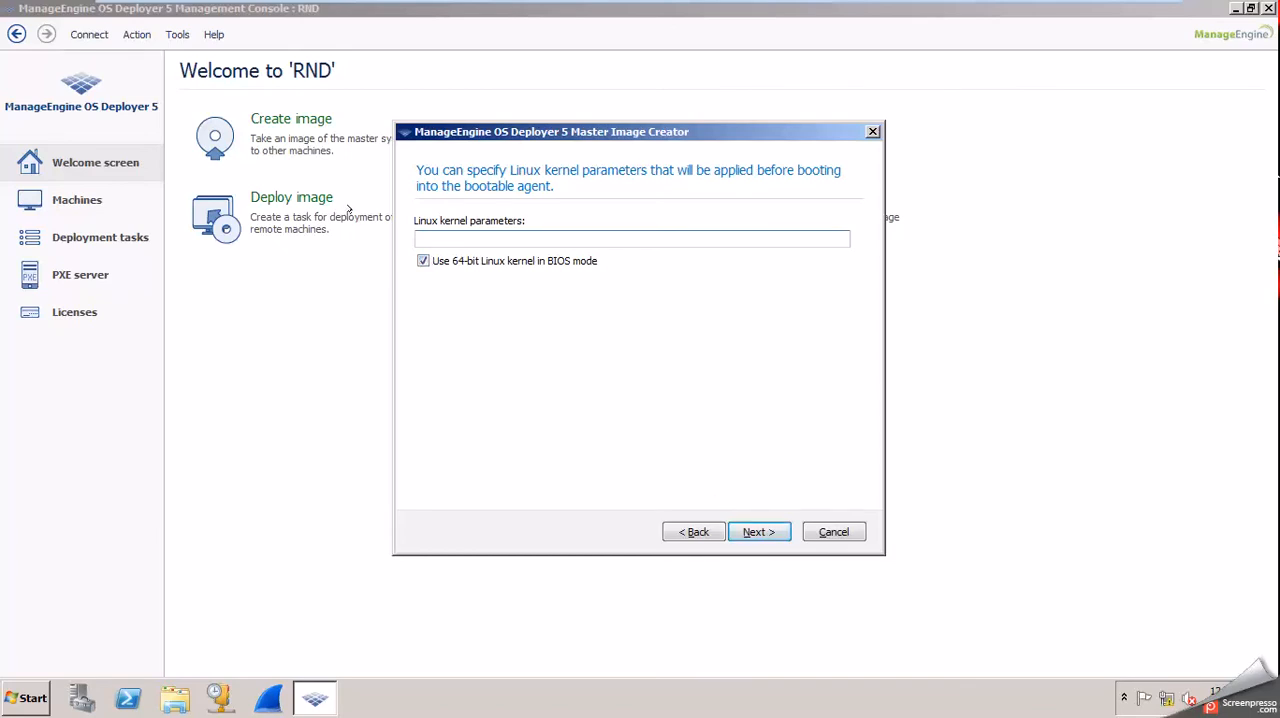
click(423, 260)
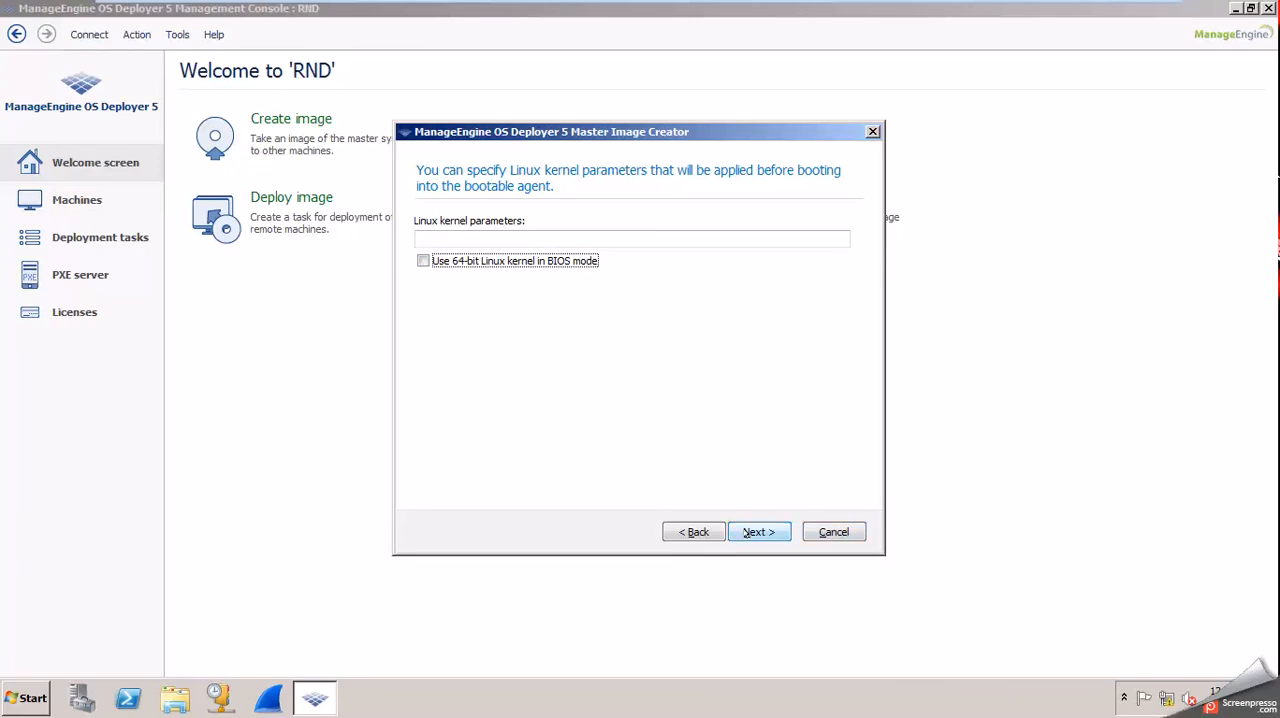
click(758, 531)
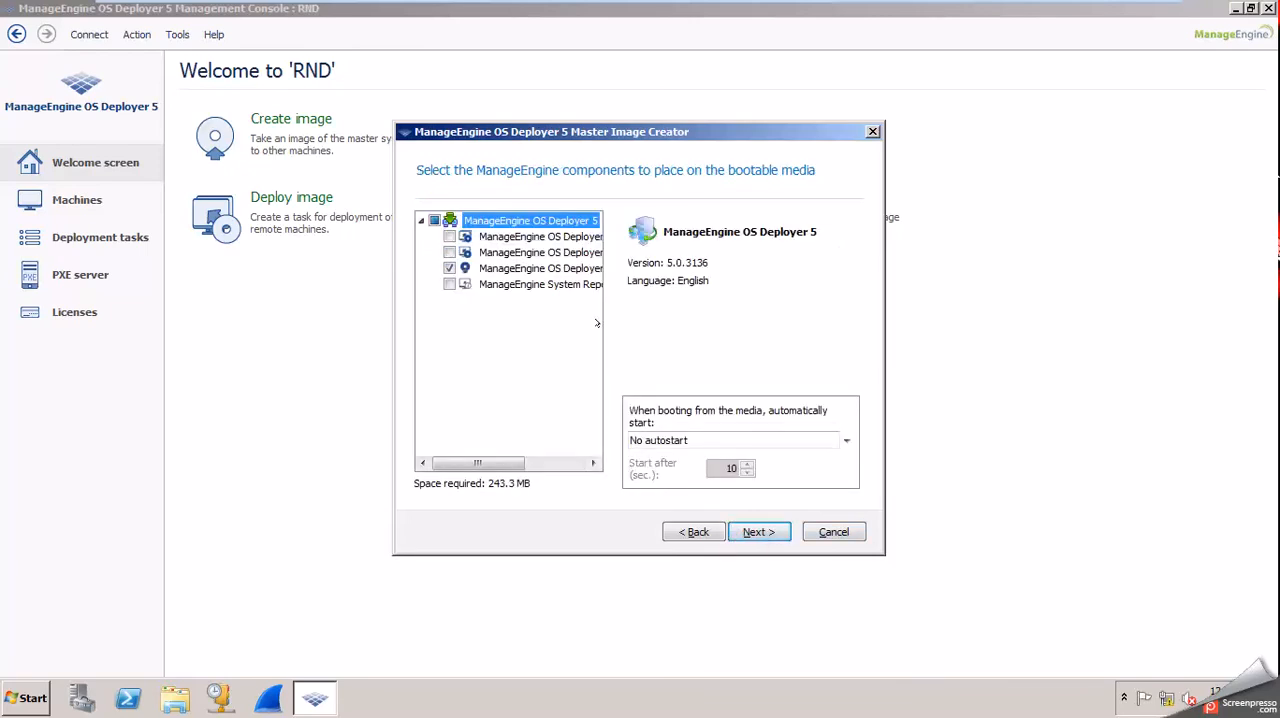
Add ManageEngine OS Deployer 5 Agent to the bootable media components, alongside the Master Image Creator.
drag(598, 318, 737, 320)
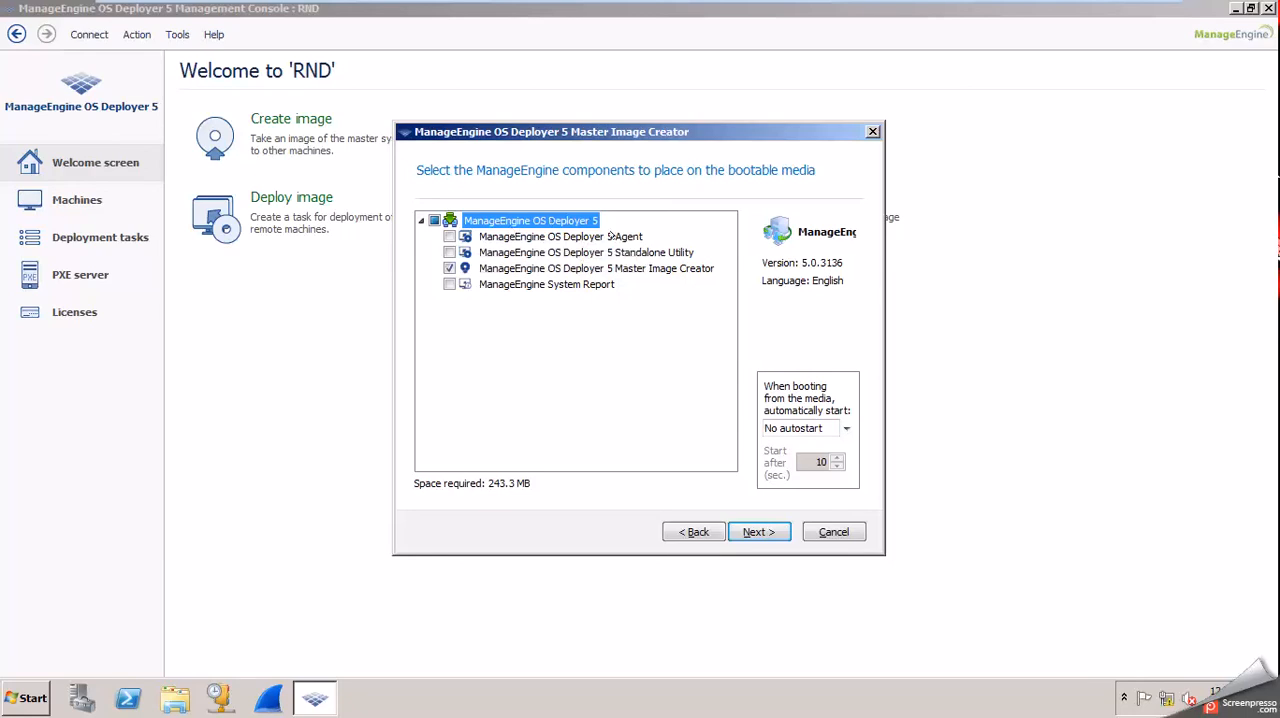
click(449, 237)
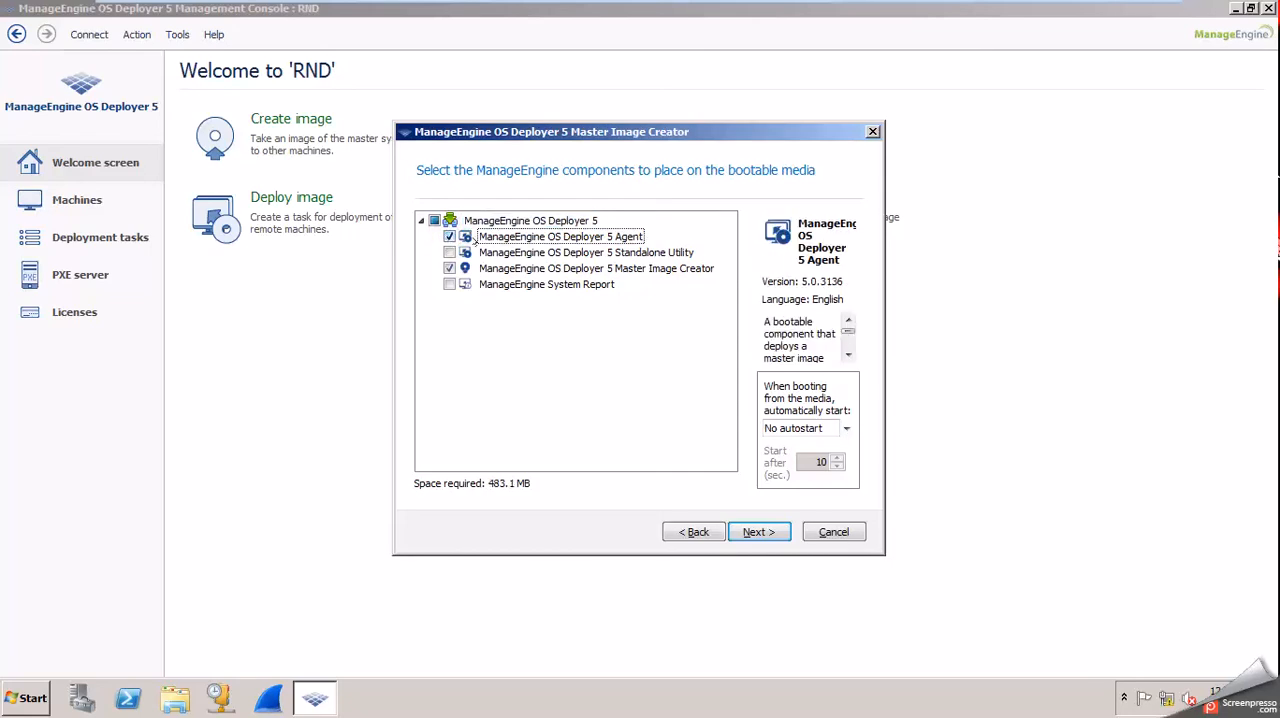
click(565, 237)
click(450, 237)
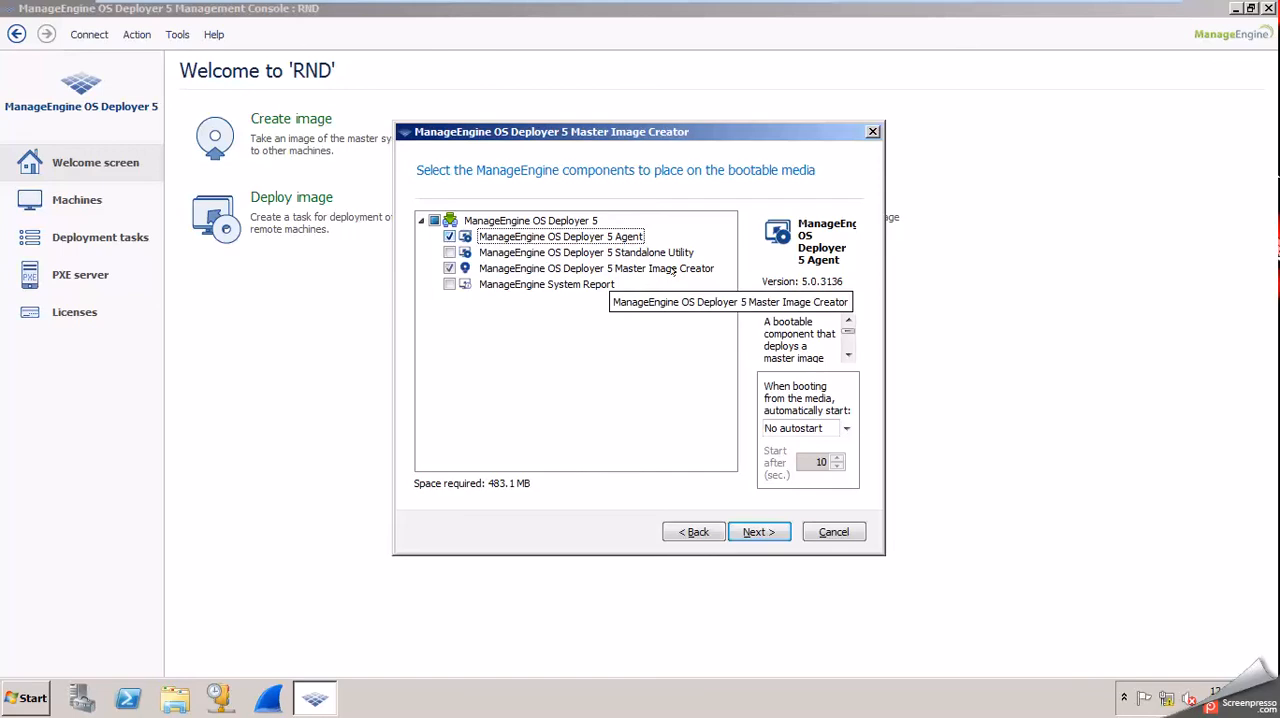
drag(737, 380, 631, 380)
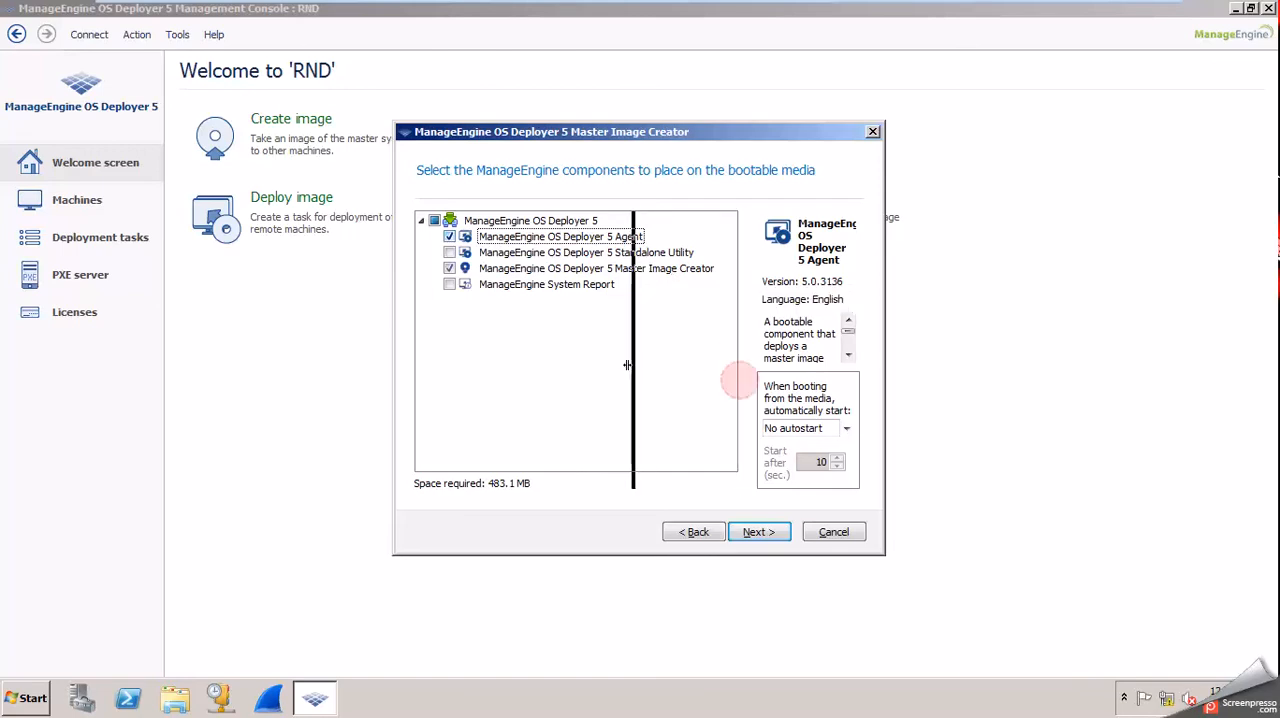
Review the automatic start options for the media, choose No autostart, and continue to the agent's network settings.
click(780, 436)
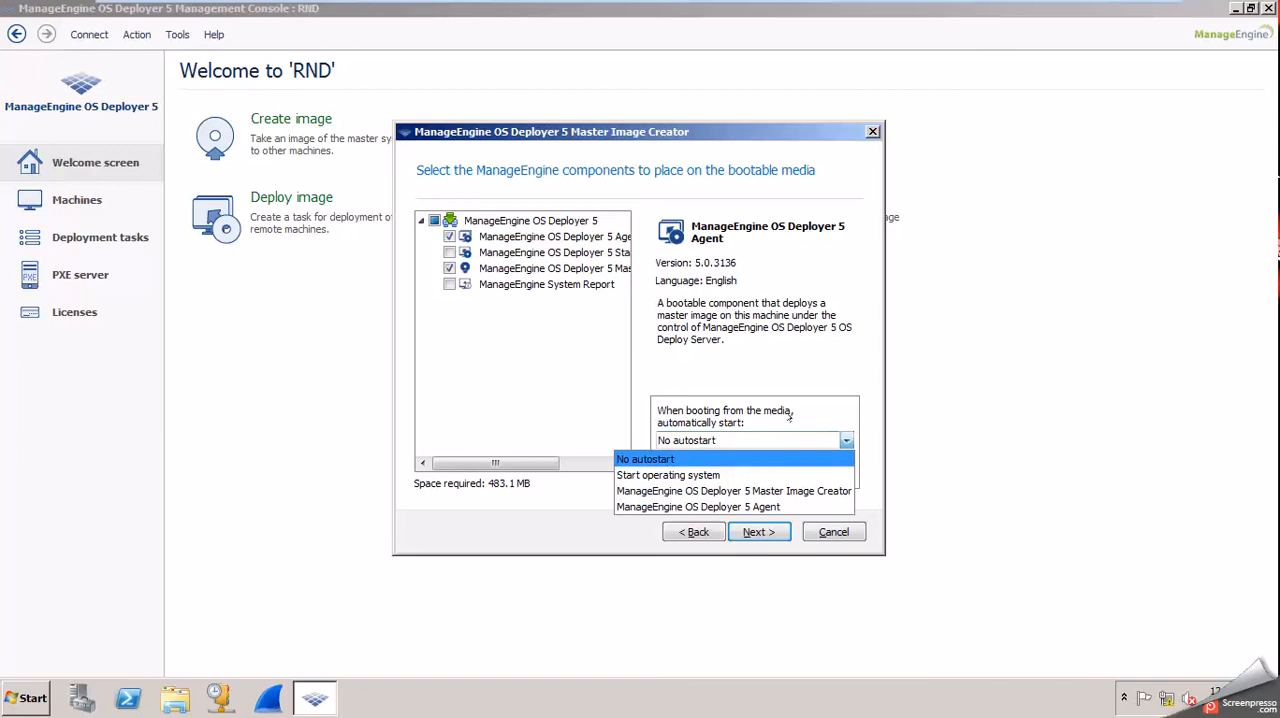
click(800, 375)
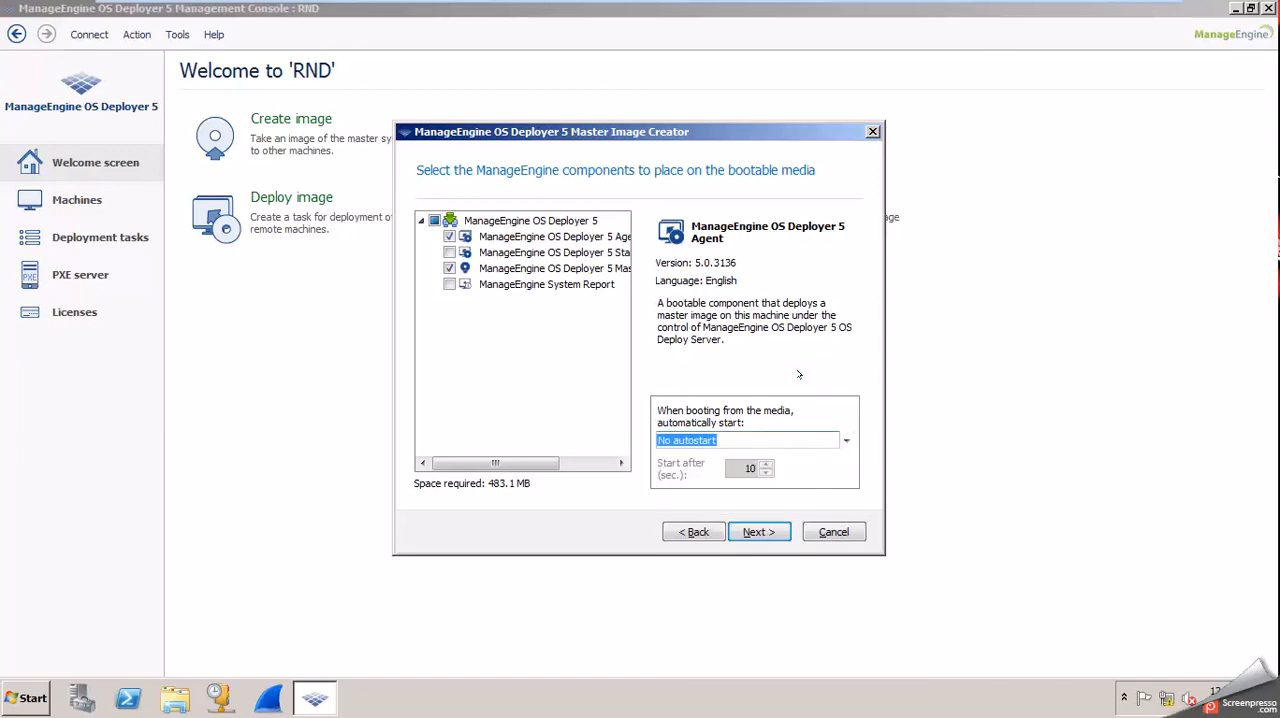
click(768, 440)
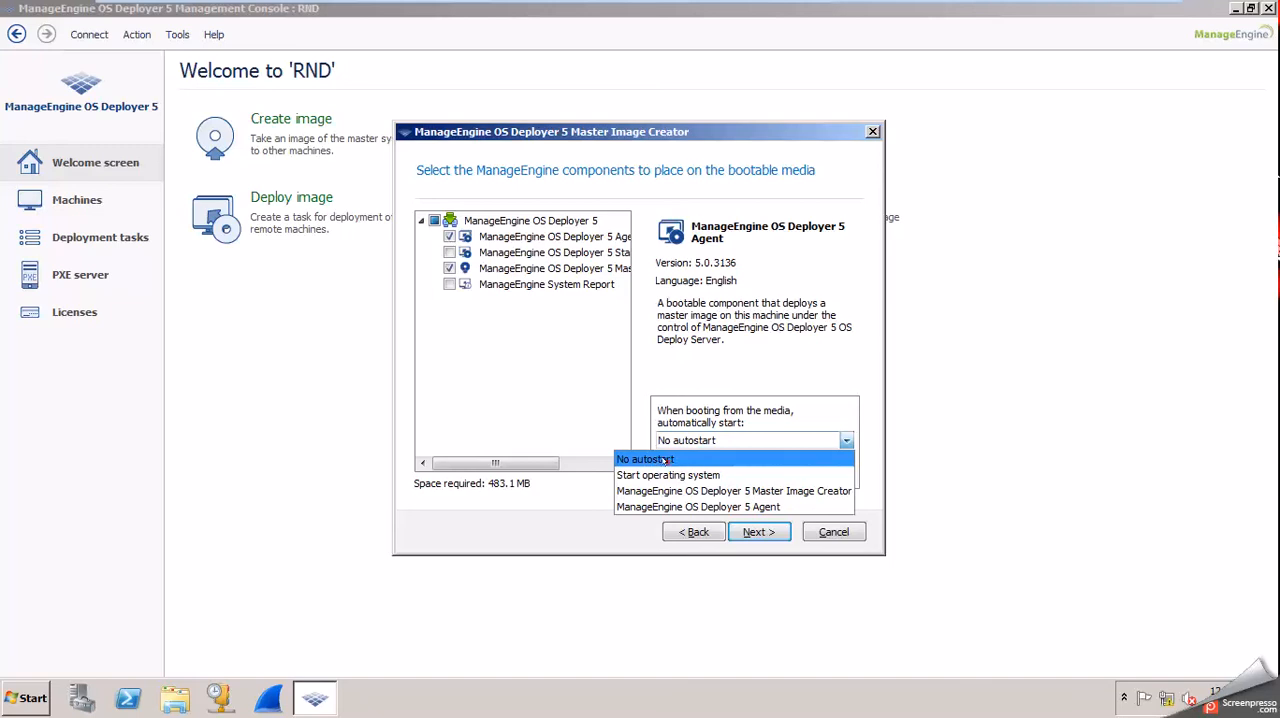
click(656, 459)
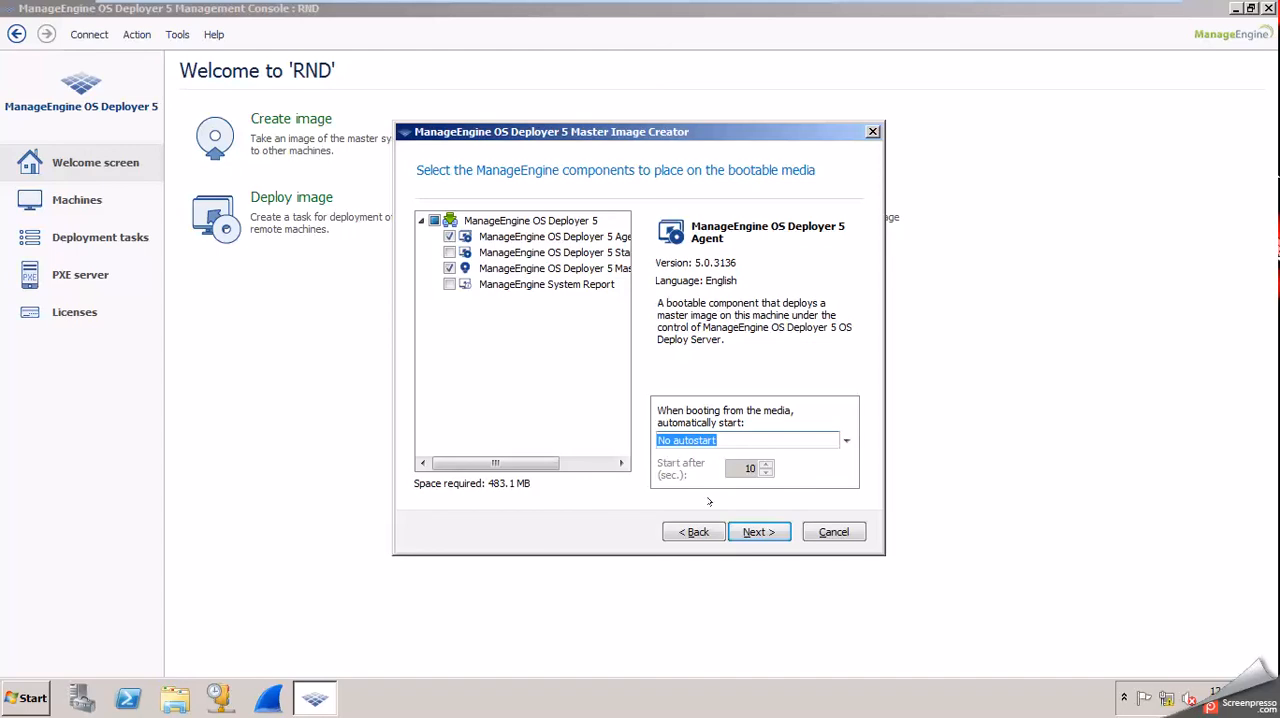
click(782, 532)
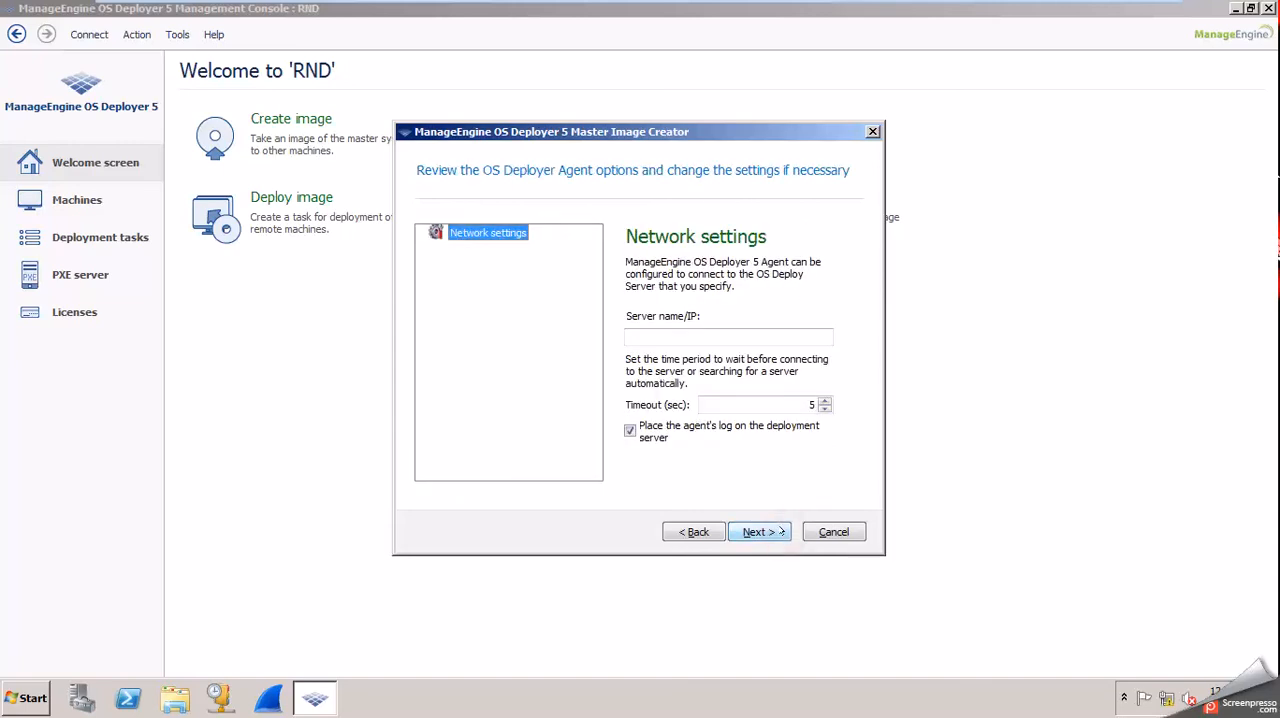
Go back to the component selection, add ManageEngine System Report to the bootable media, and continue to the agent options.
click(707, 531)
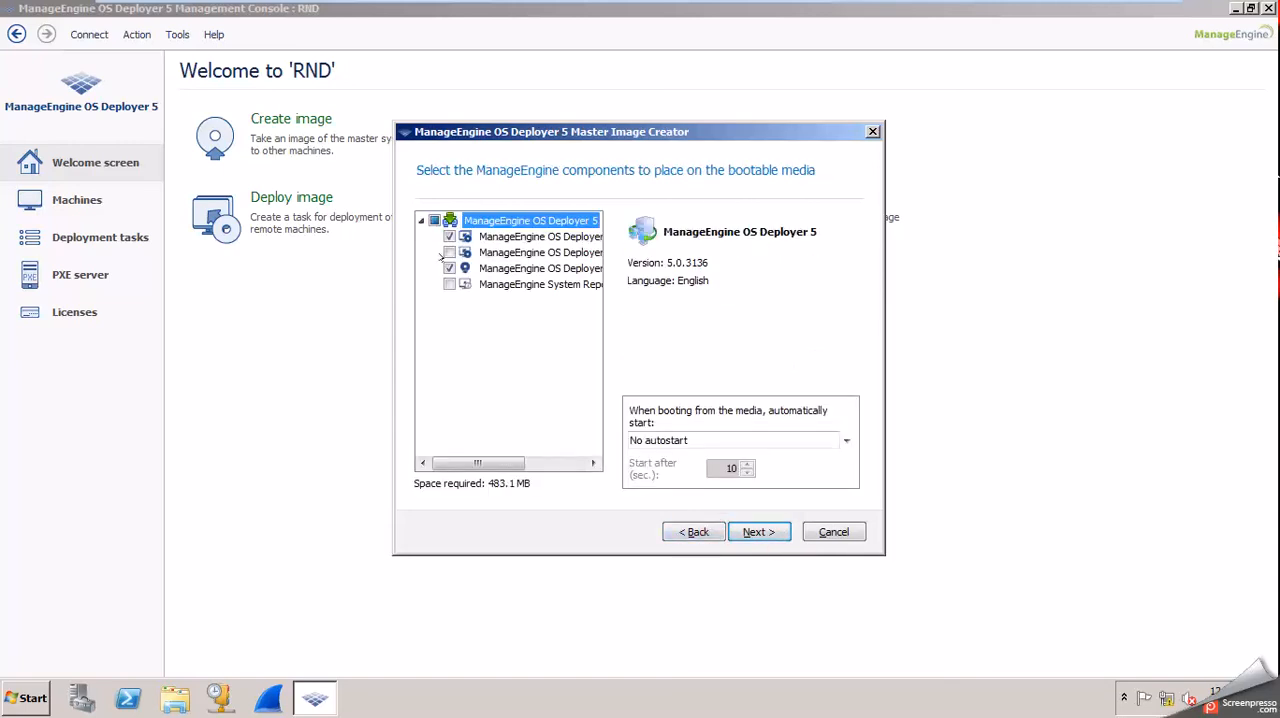
drag(601, 316, 722, 305)
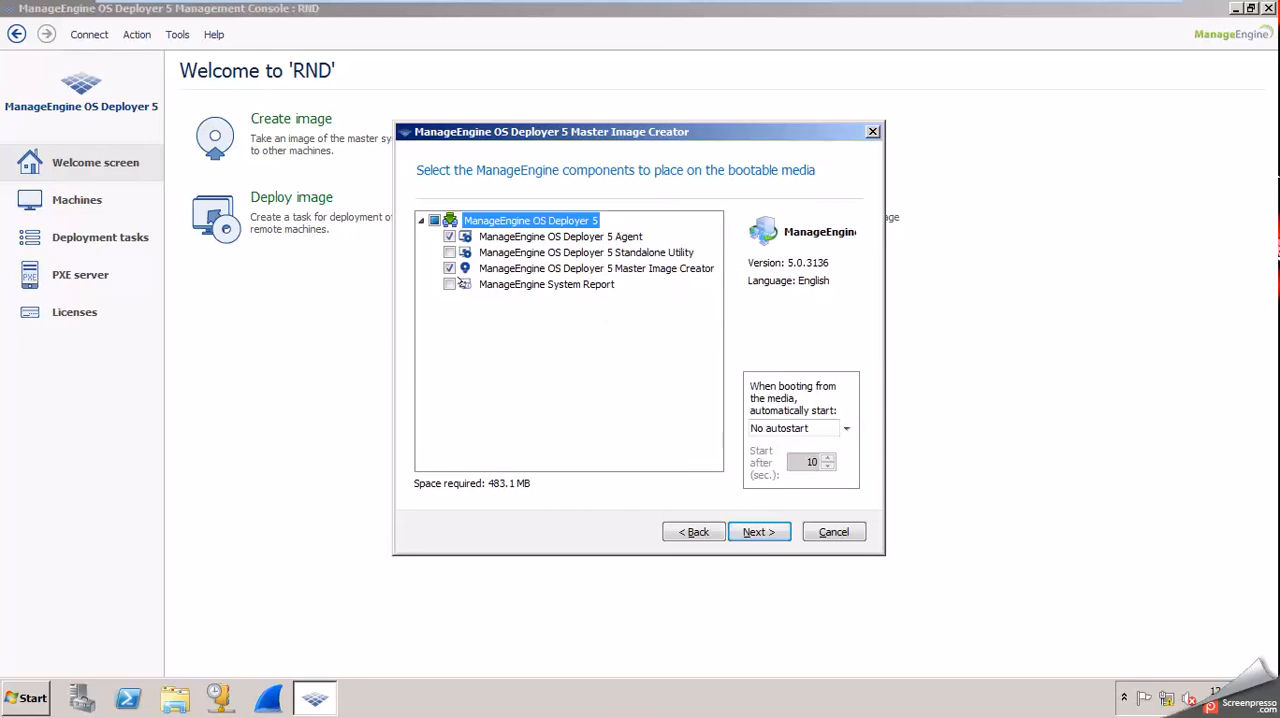
click(448, 283)
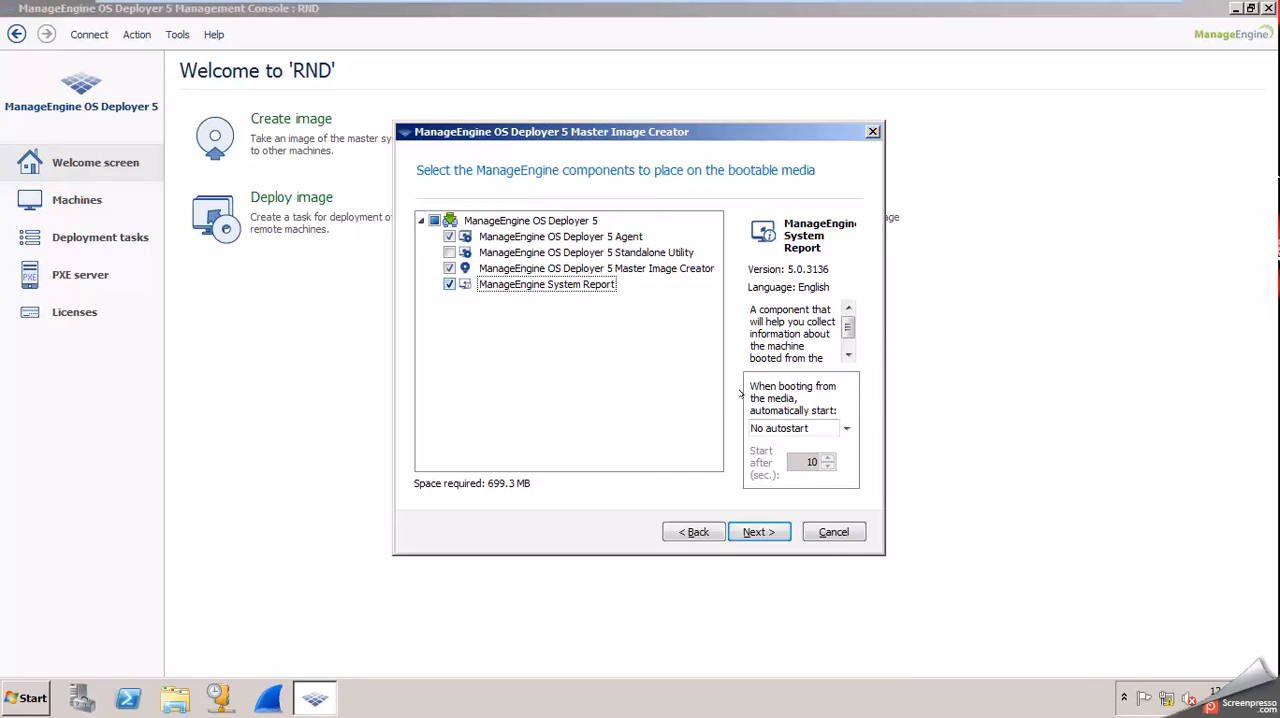
drag(730, 389, 635, 370)
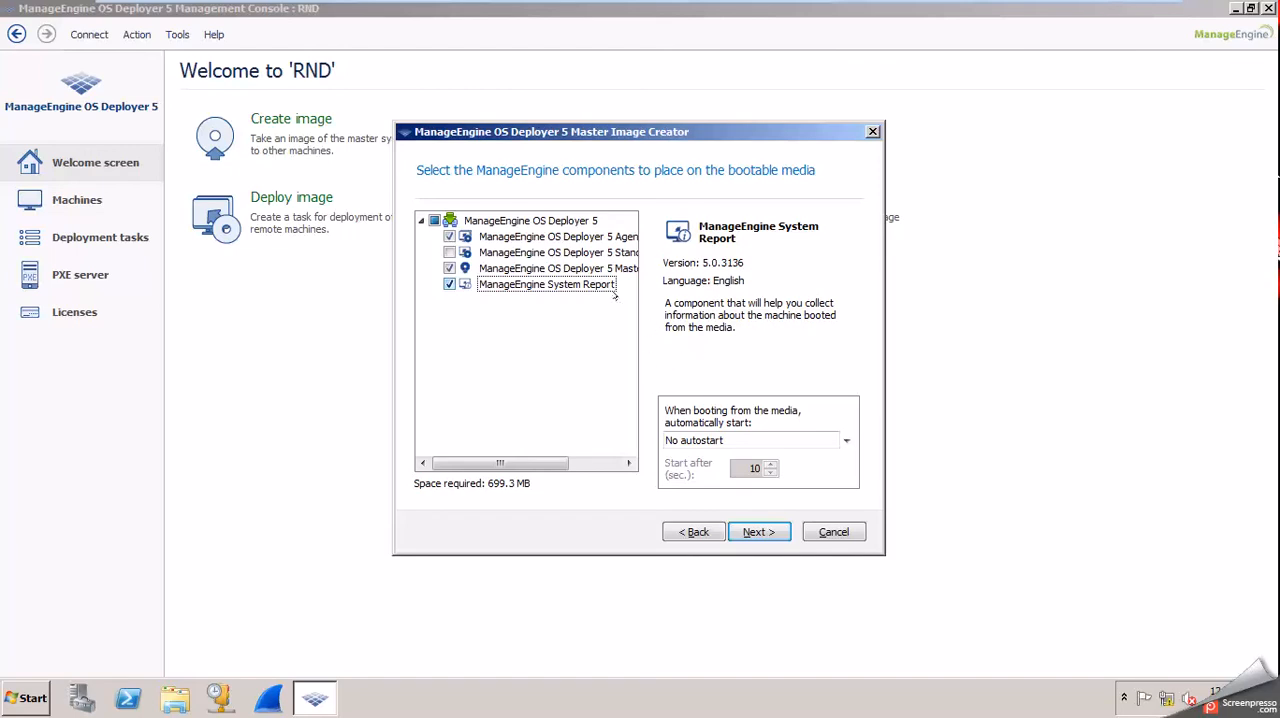
click(757, 531)
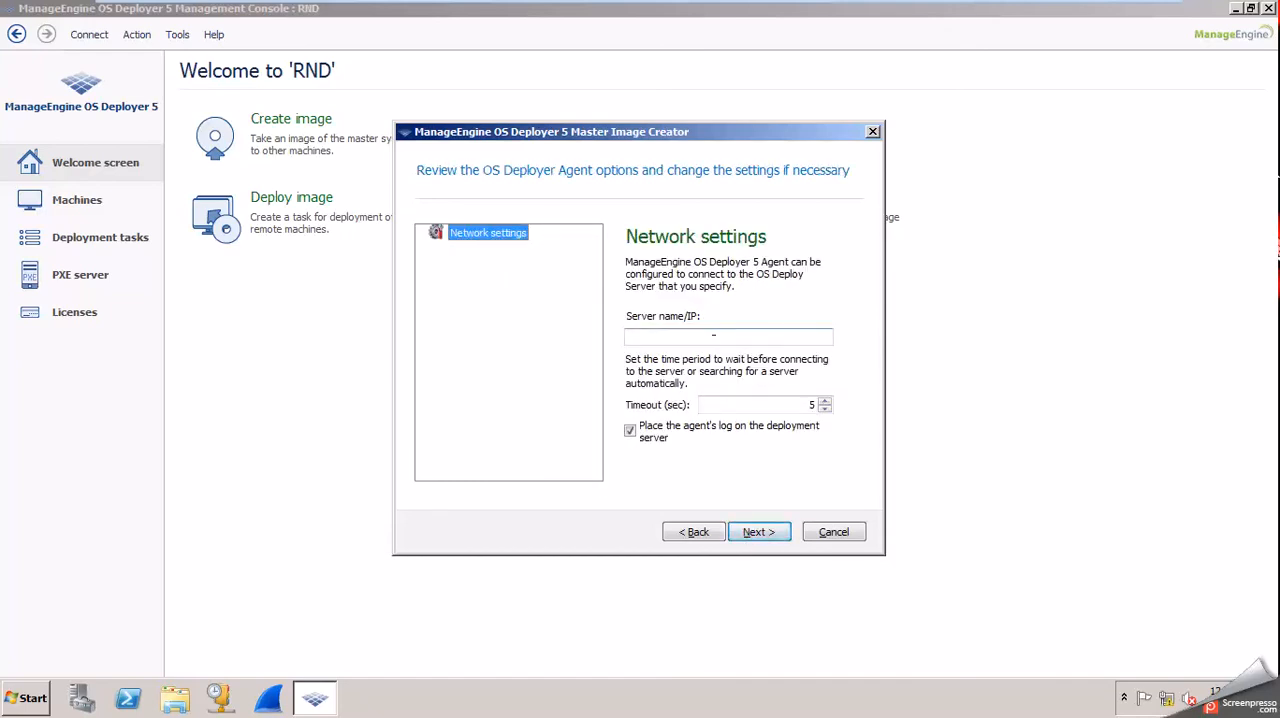
Set the OS Deploy Server that the agent connects to as 192.168.41.137 and continue to the media types.
click(713, 335)
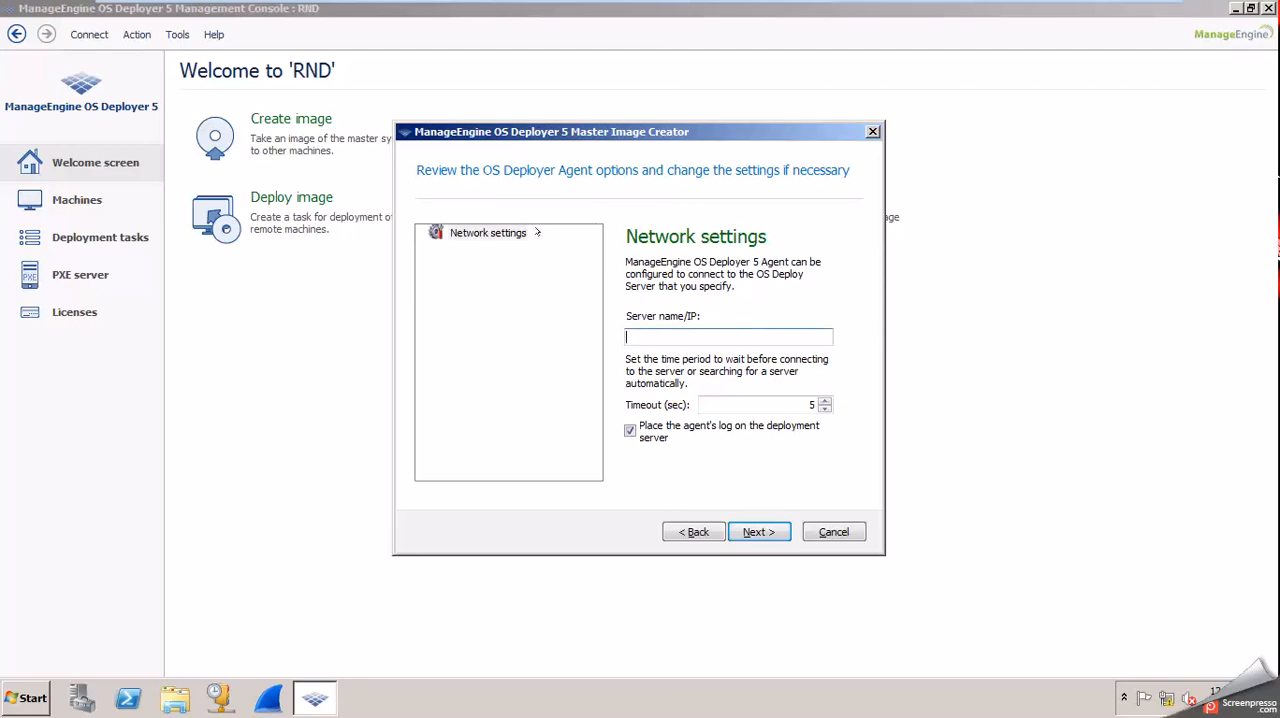
click(645, 336)
text(192.168.41.137)
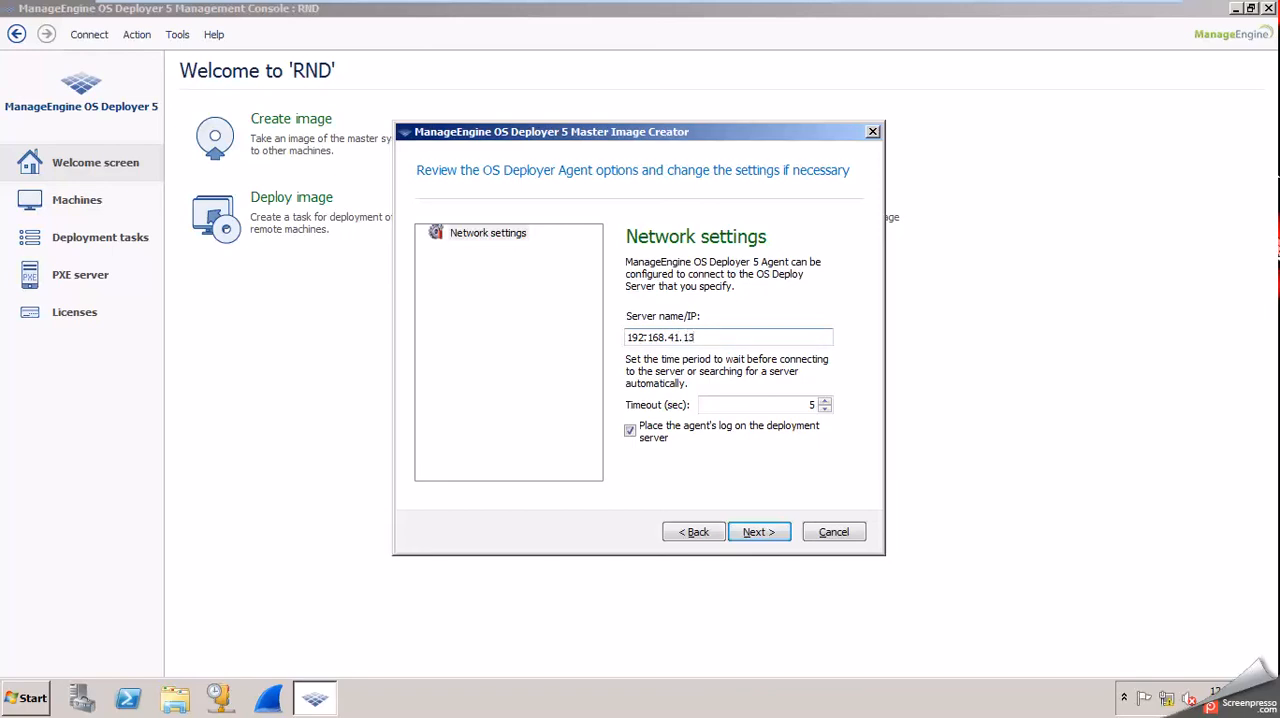
click(758, 533)
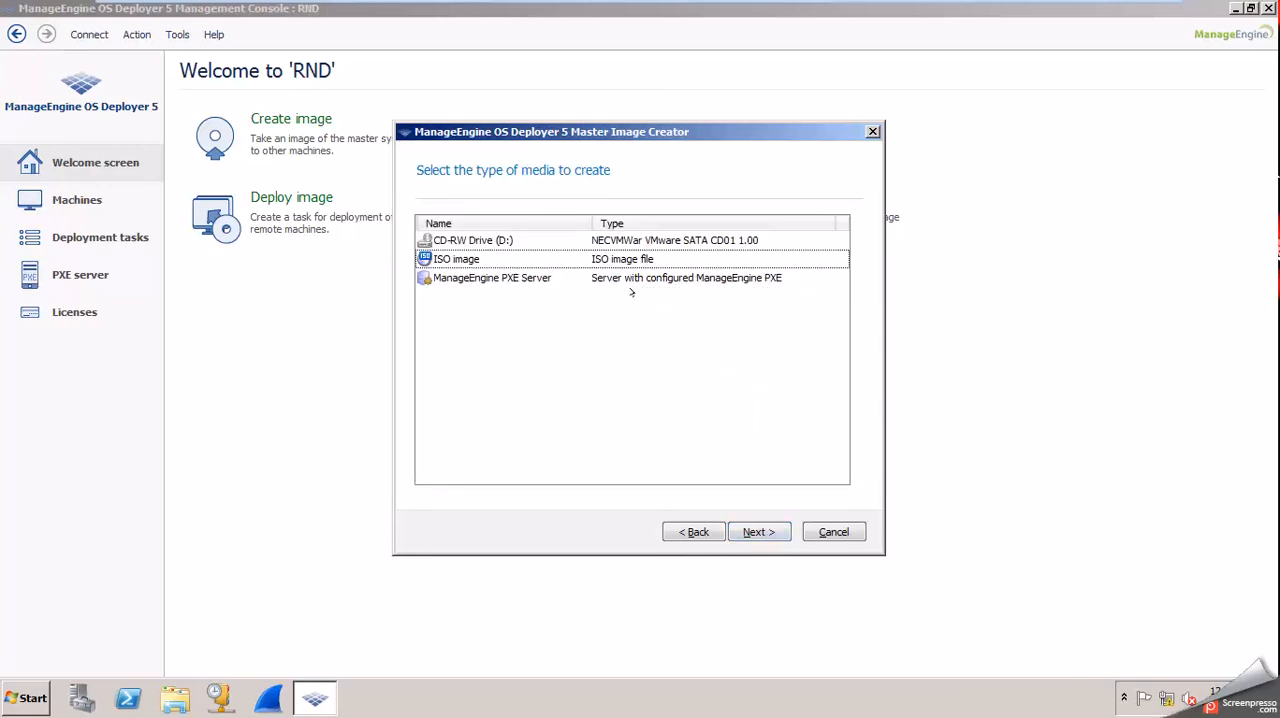
Select ManageEngine PXE Server as the type of media to create, after looking at the ISO image option.
click(598, 257)
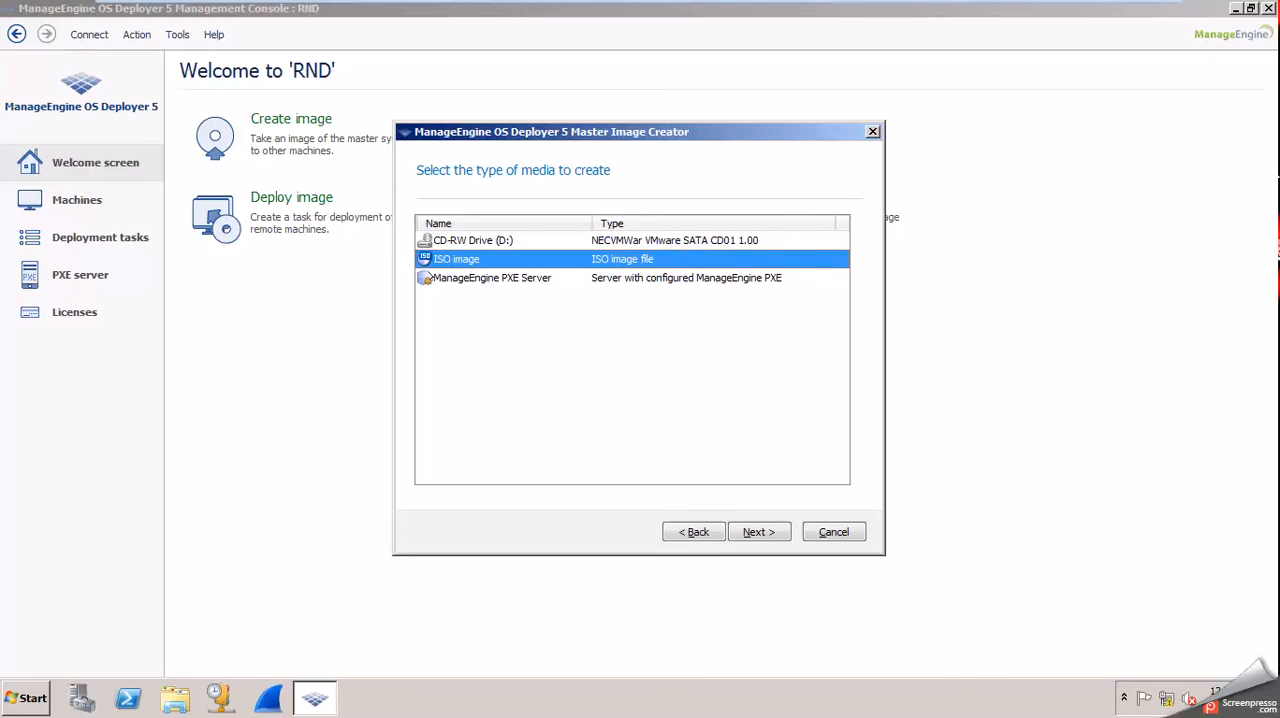
click(497, 279)
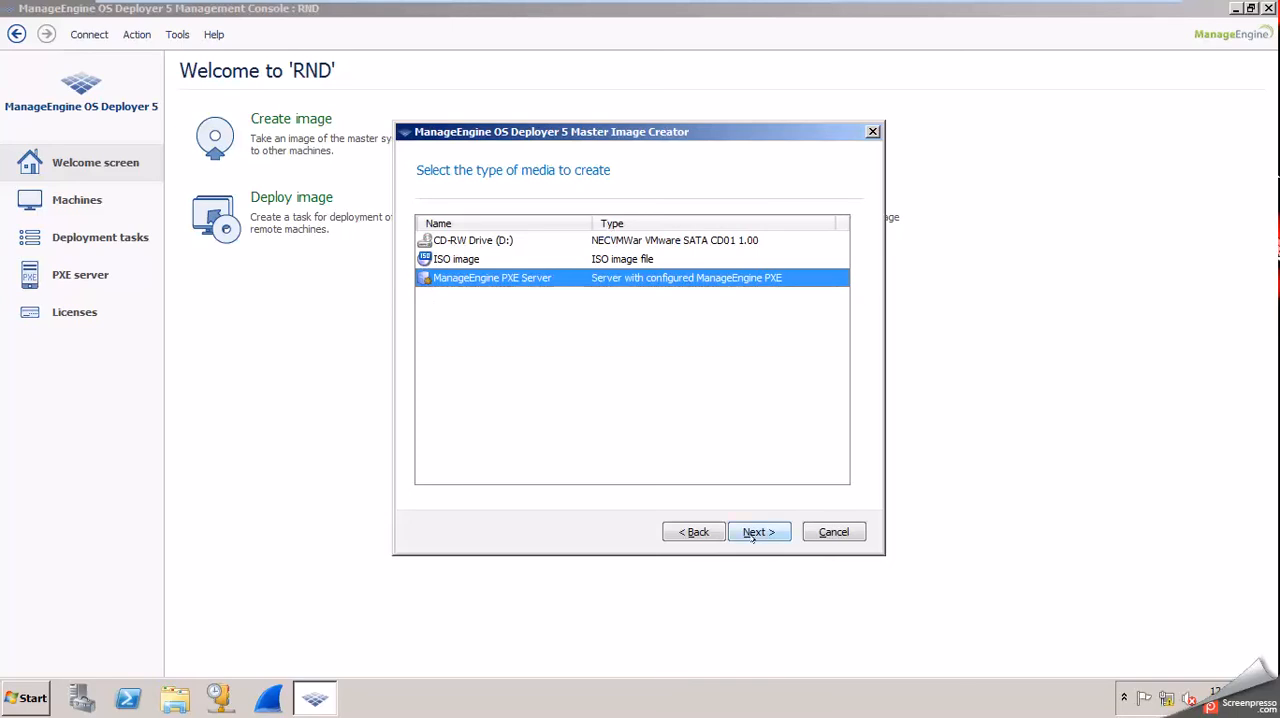
click(589, 345)
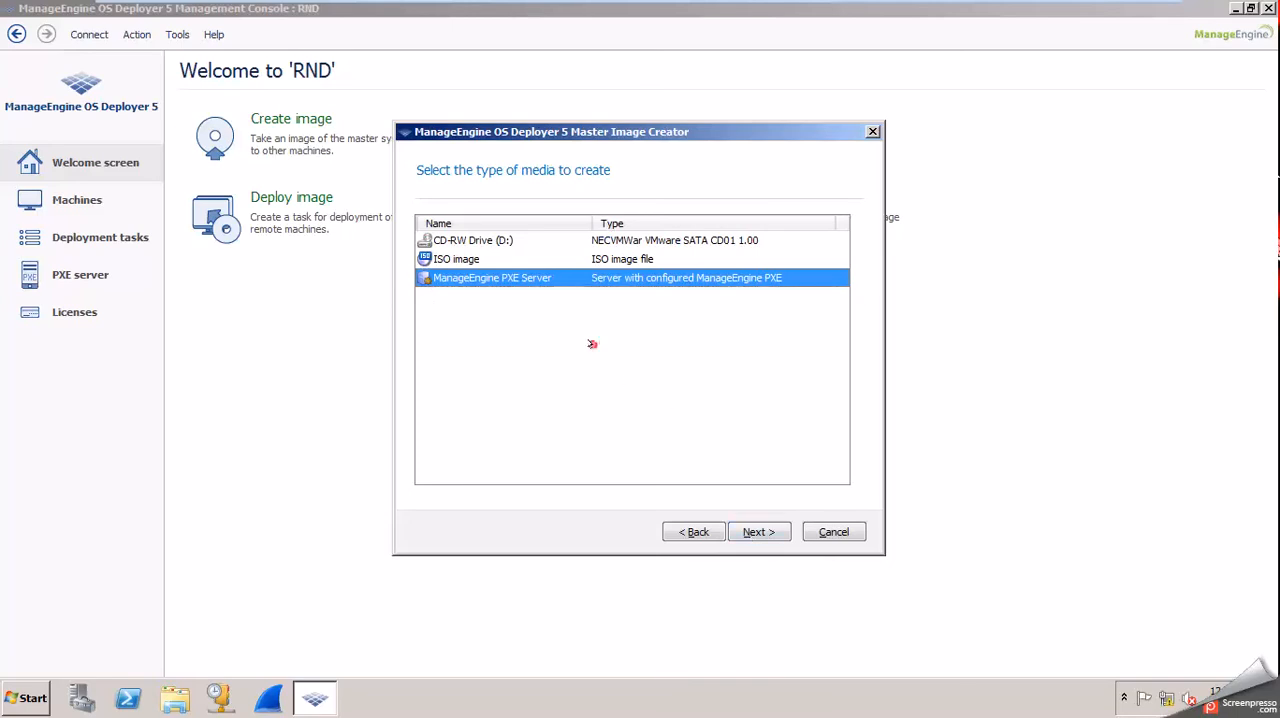
click(610, 279)
click(757, 530)
Specify 192.168.41.137 as the PXE server machine and sign in with user name administrator and the account password.
click(526, 221)
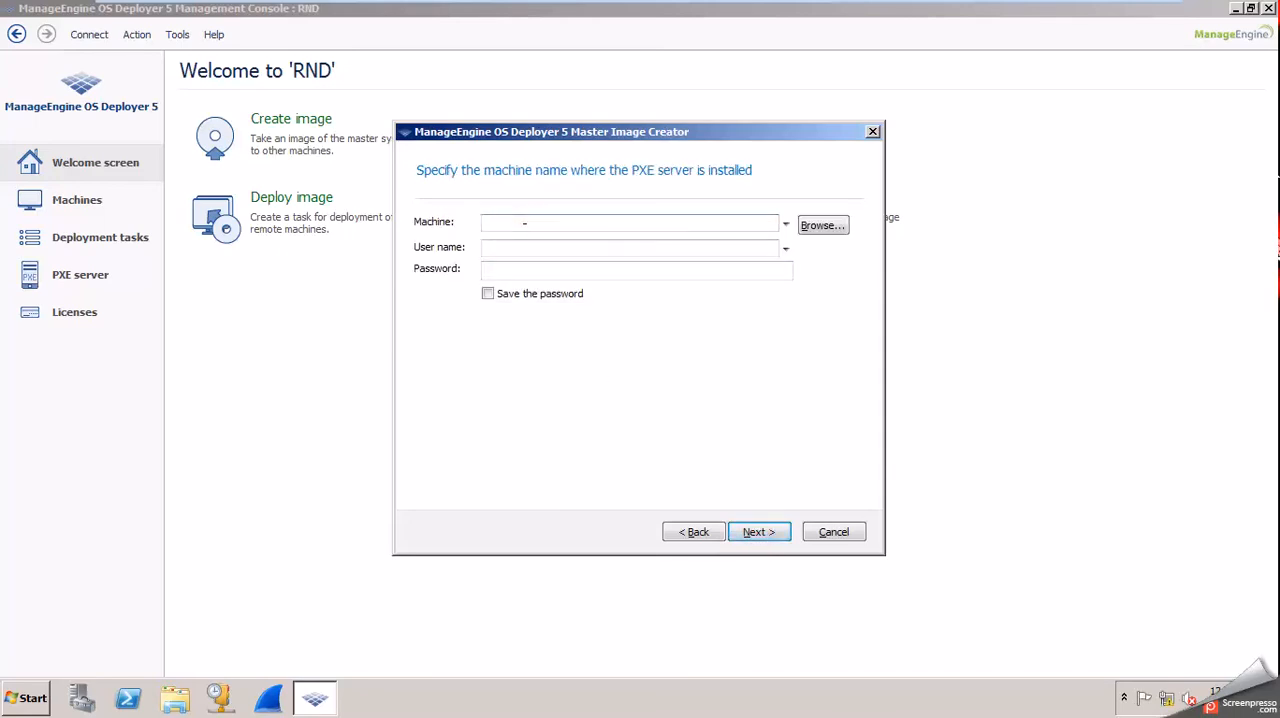
text(192.168.41.137)
key(Tab)
key(Tab)
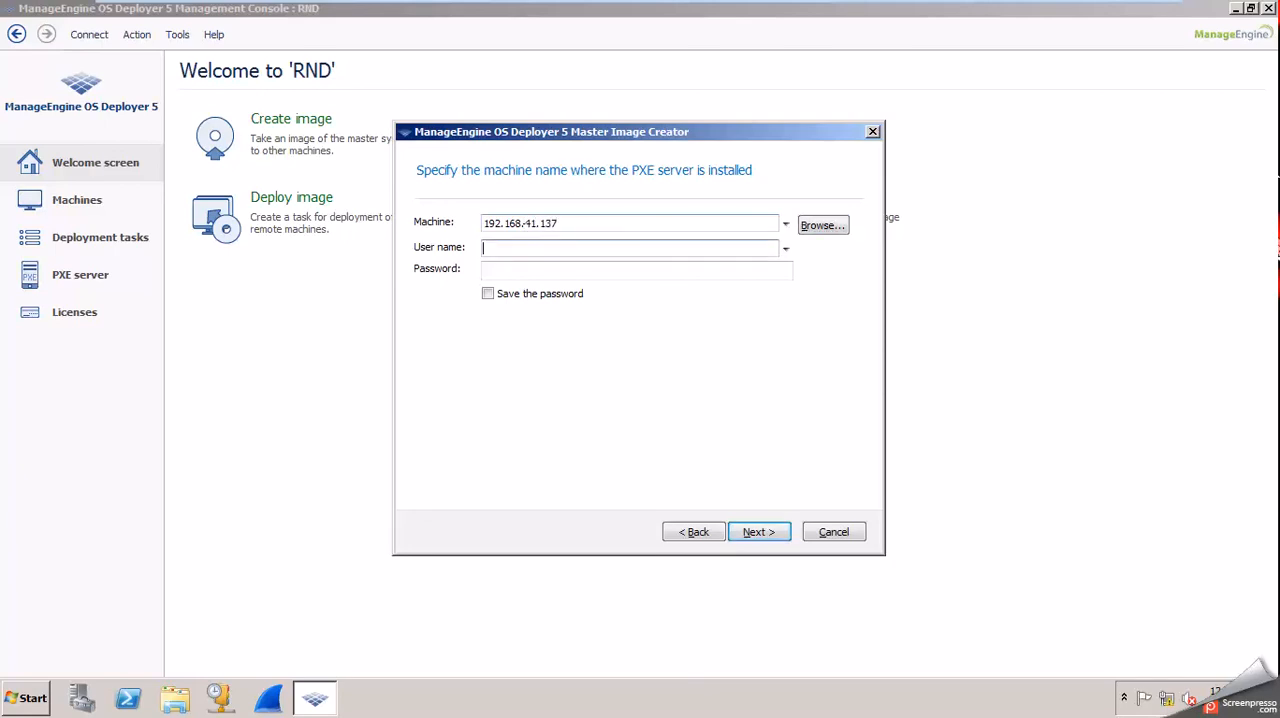
text(administrator)
key(Tab)
text(*********)
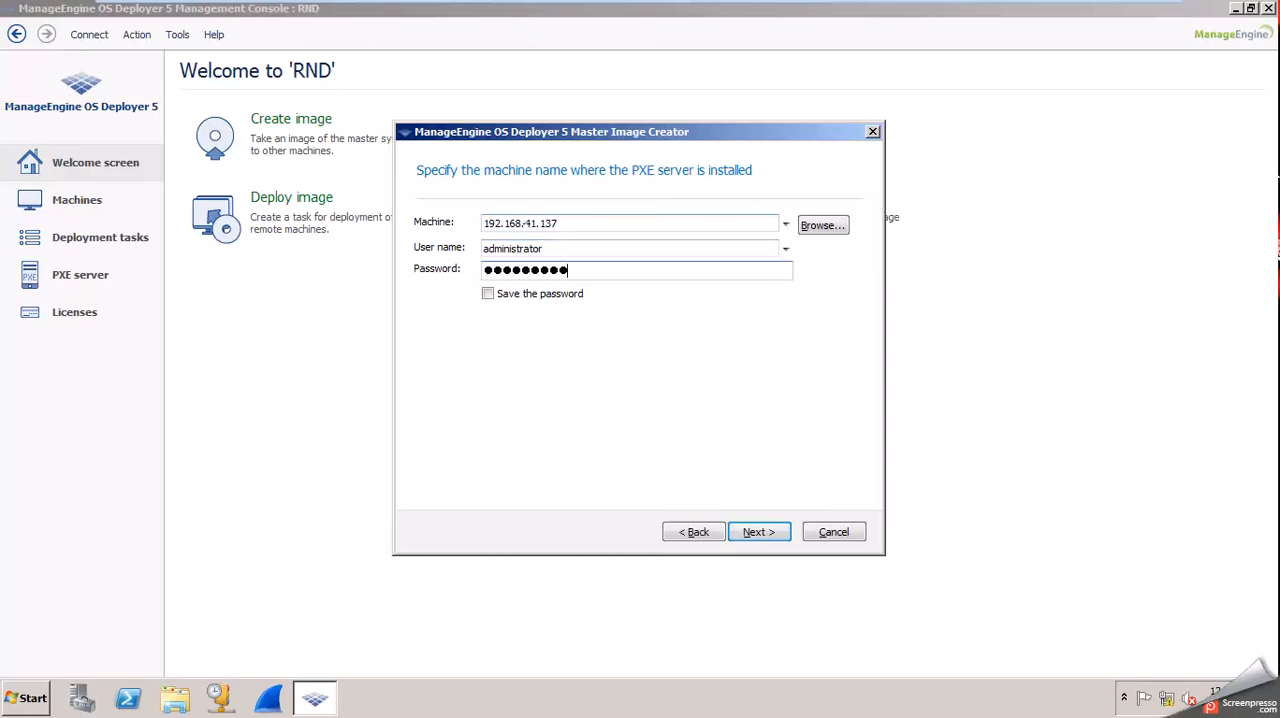
key(Return)
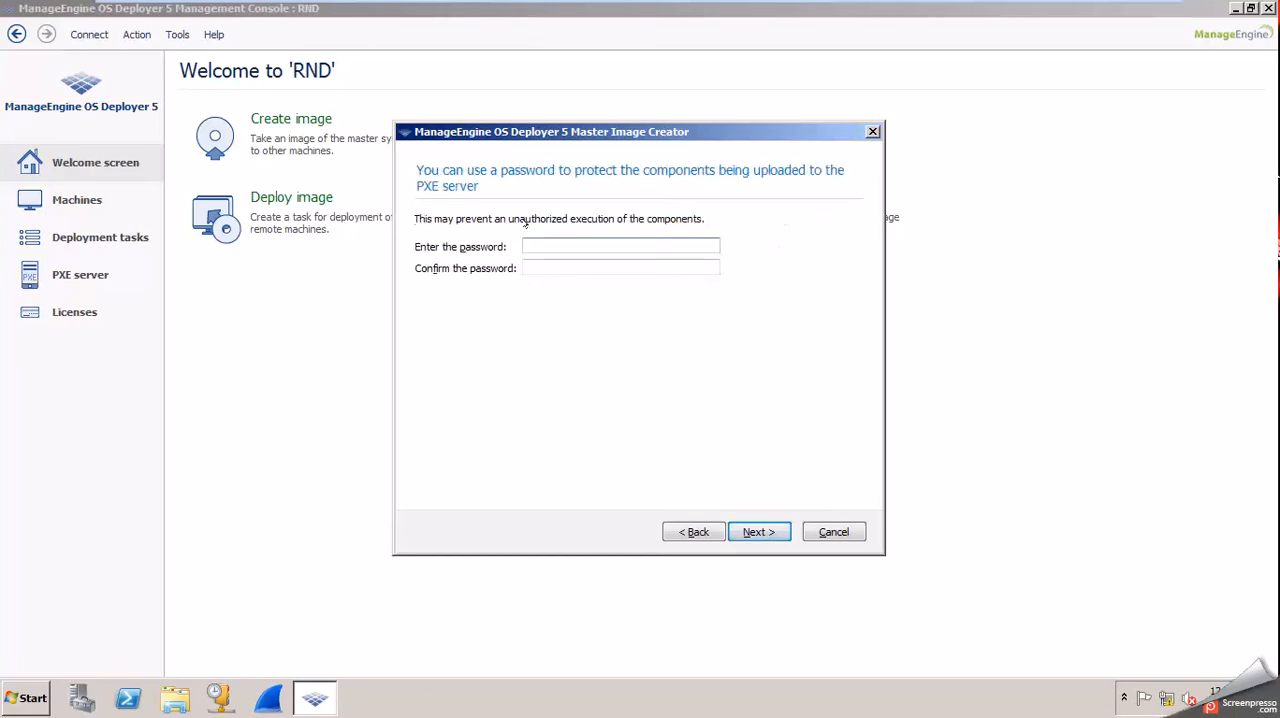
Leave the uploaded components without password protection and create the bootable media on the PXE server.
click(758, 532)
click(758, 532)
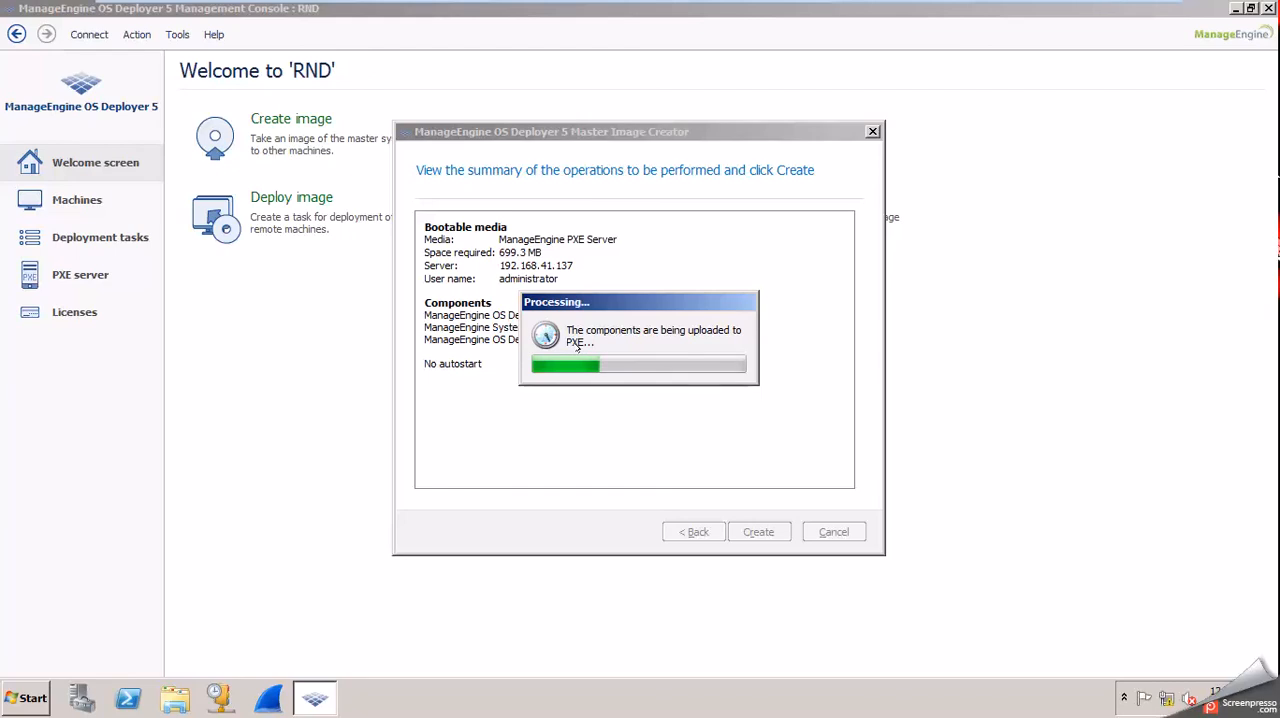
Look in on the OSD-client-win7 machine, then finish the media creation on RND and view the PXE server's components.
mouse_move(459, 8)
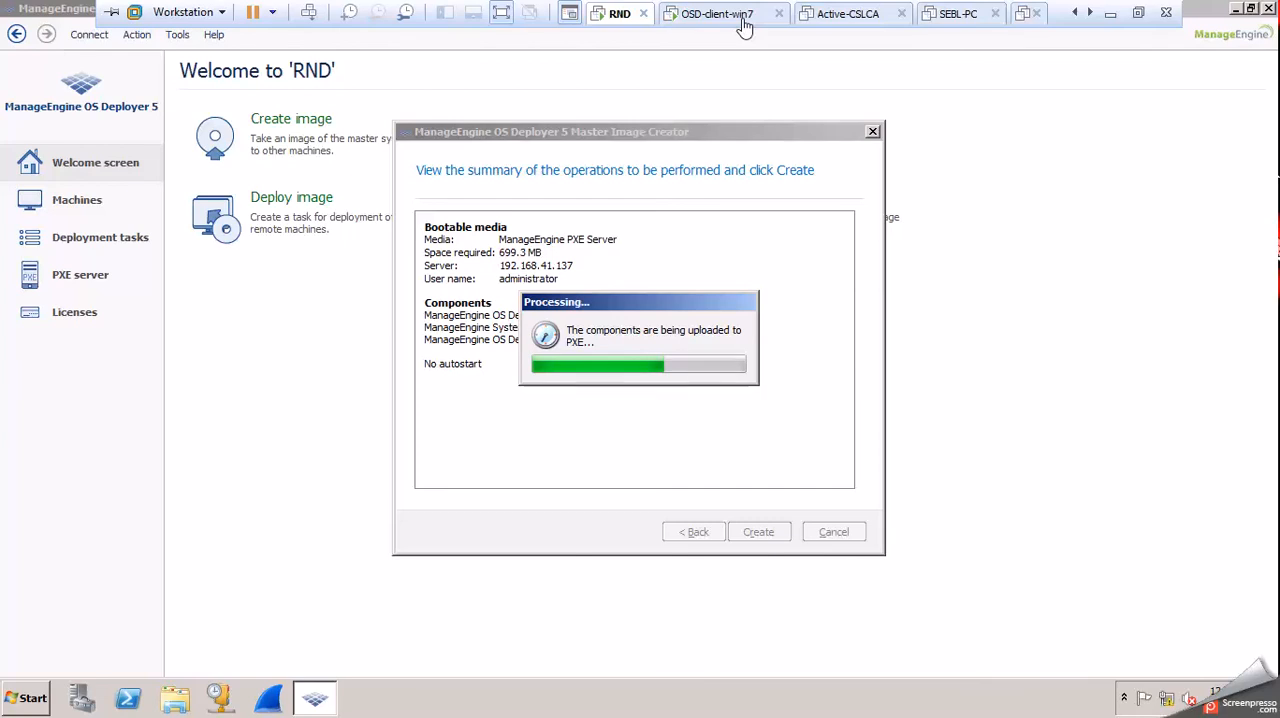
click(743, 18)
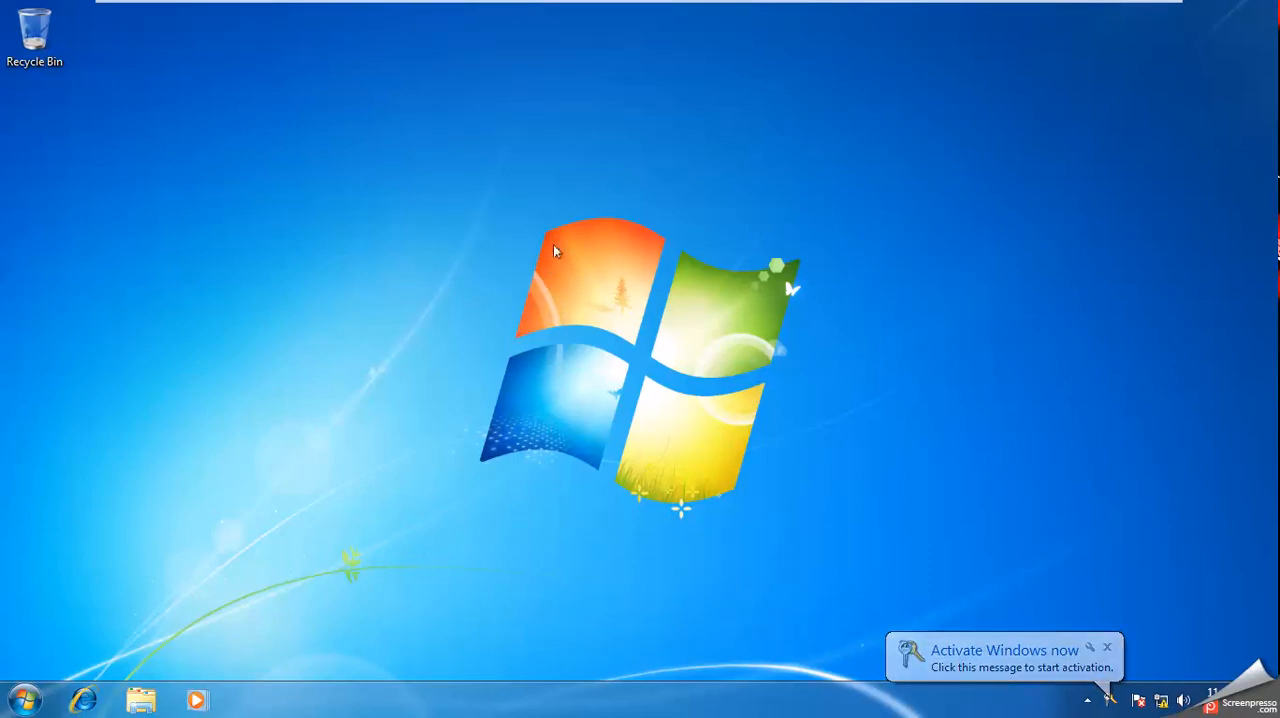
click(617, 16)
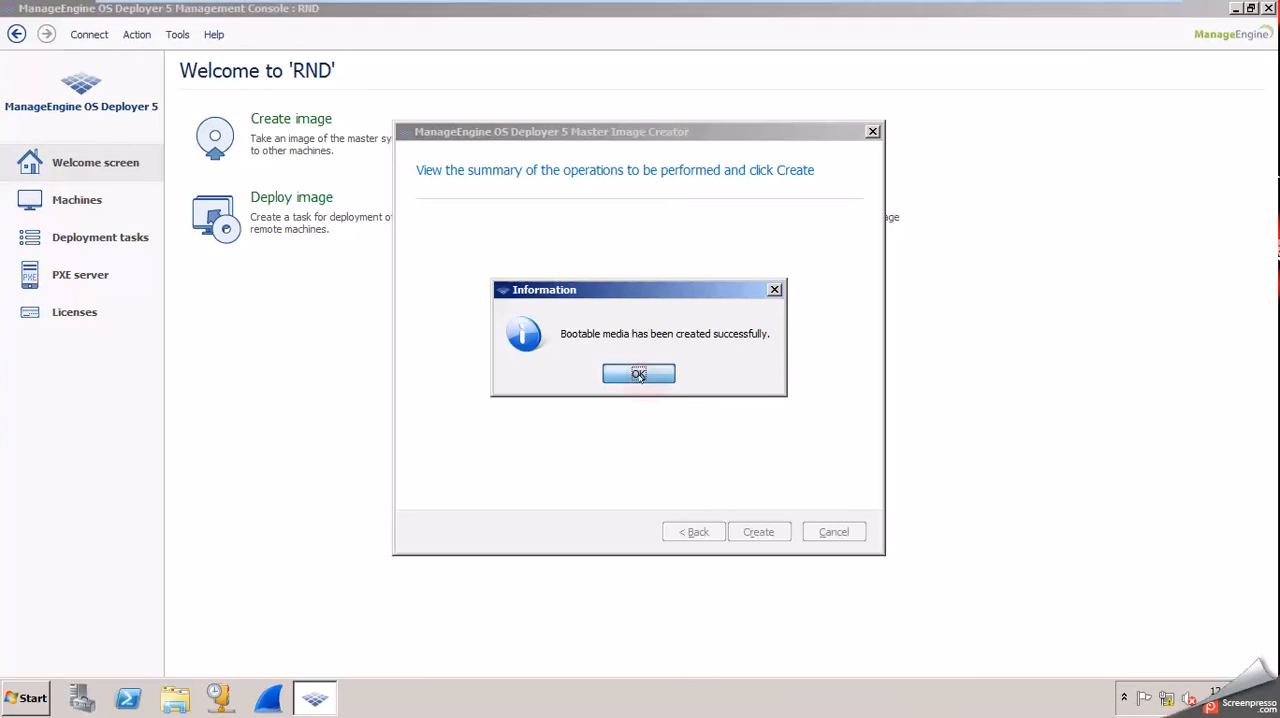
click(639, 374)
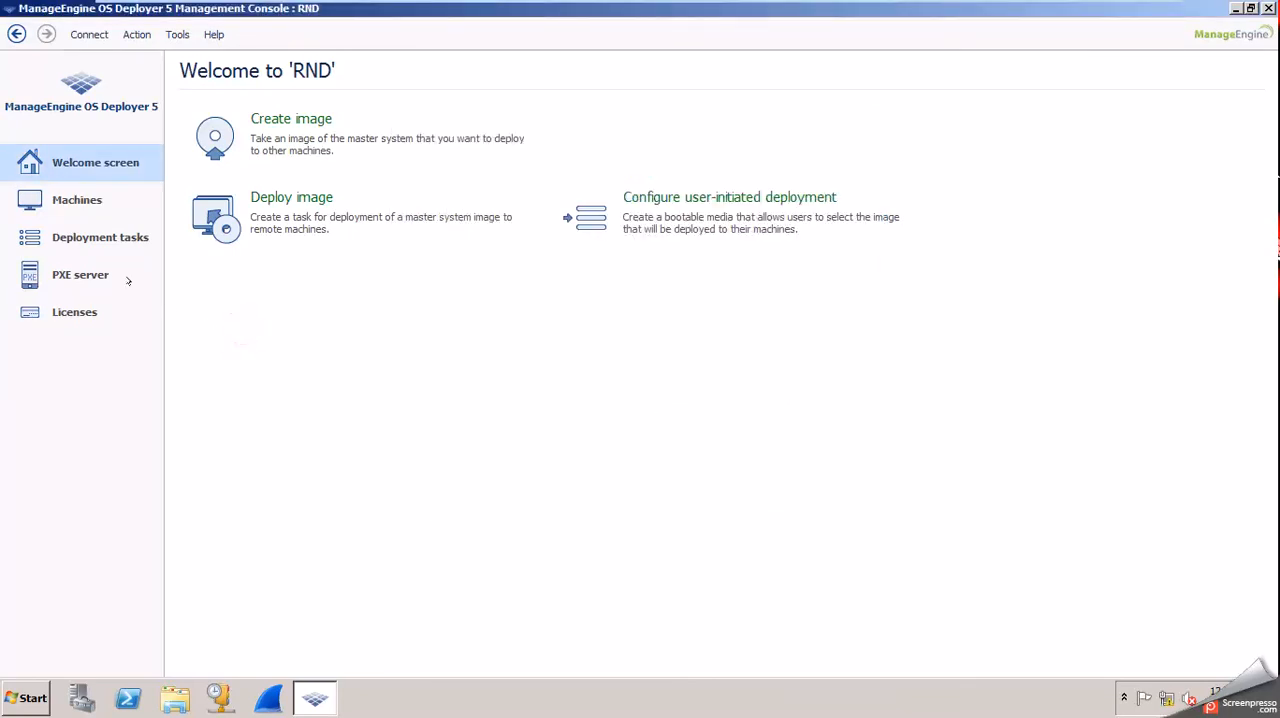
click(80, 274)
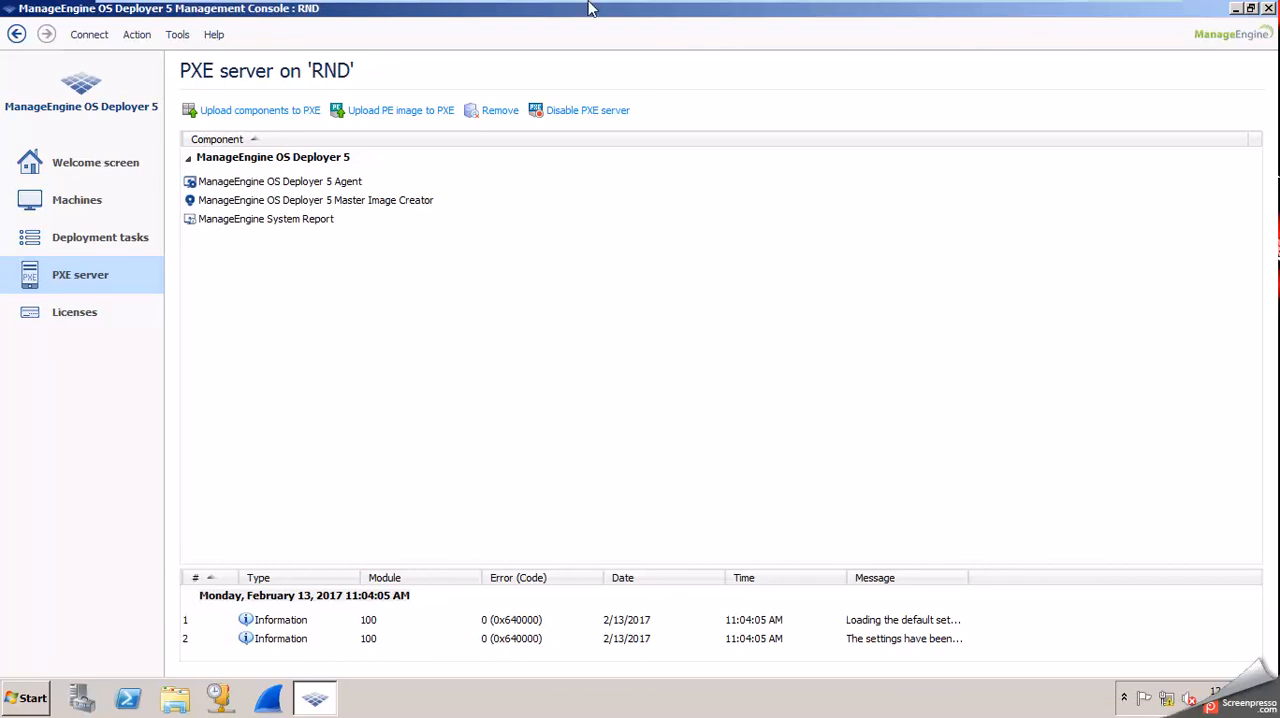
Switch to the OSD-client-win7 virtual machine and restart its Windows.
mouse_move(593, 6)
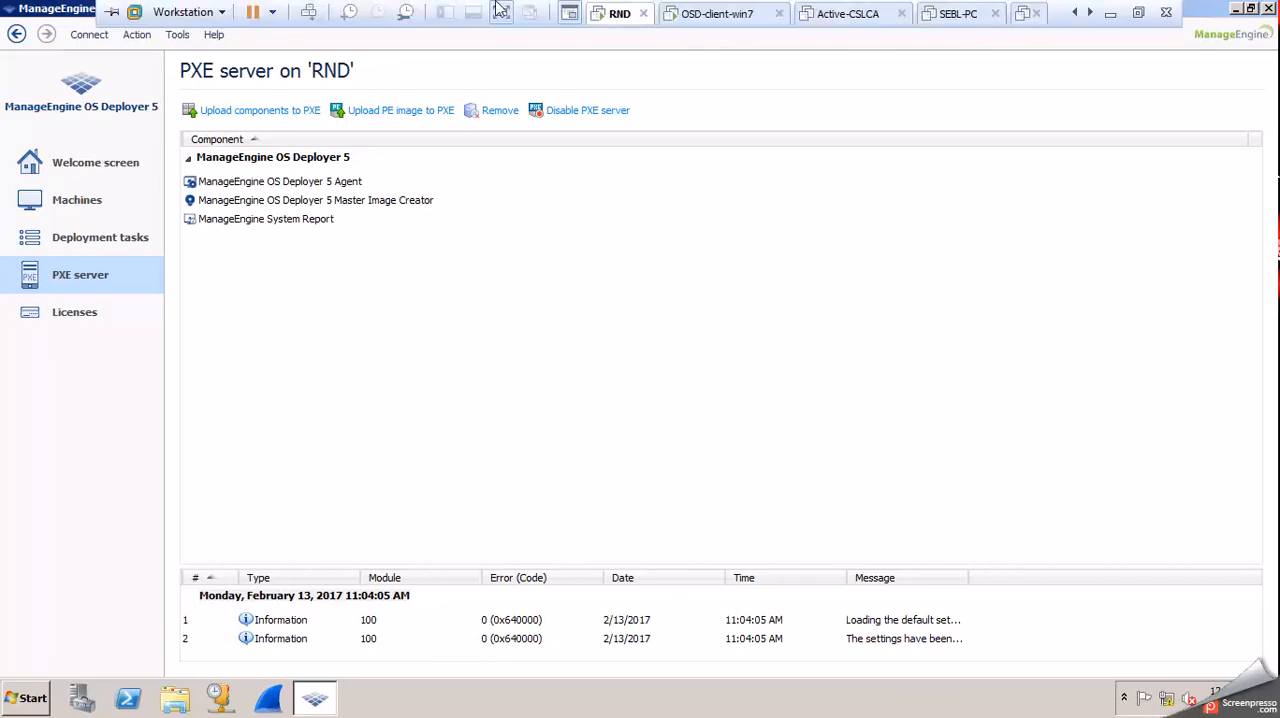
click(702, 16)
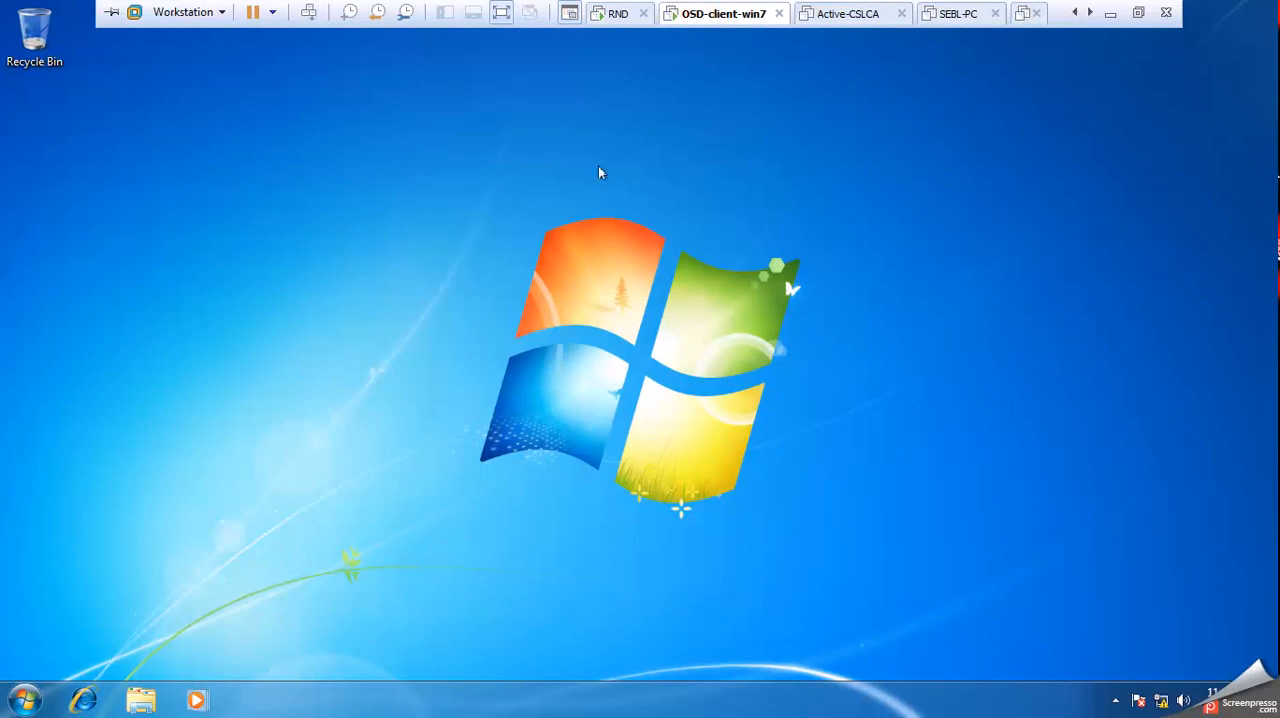
click(24, 697)
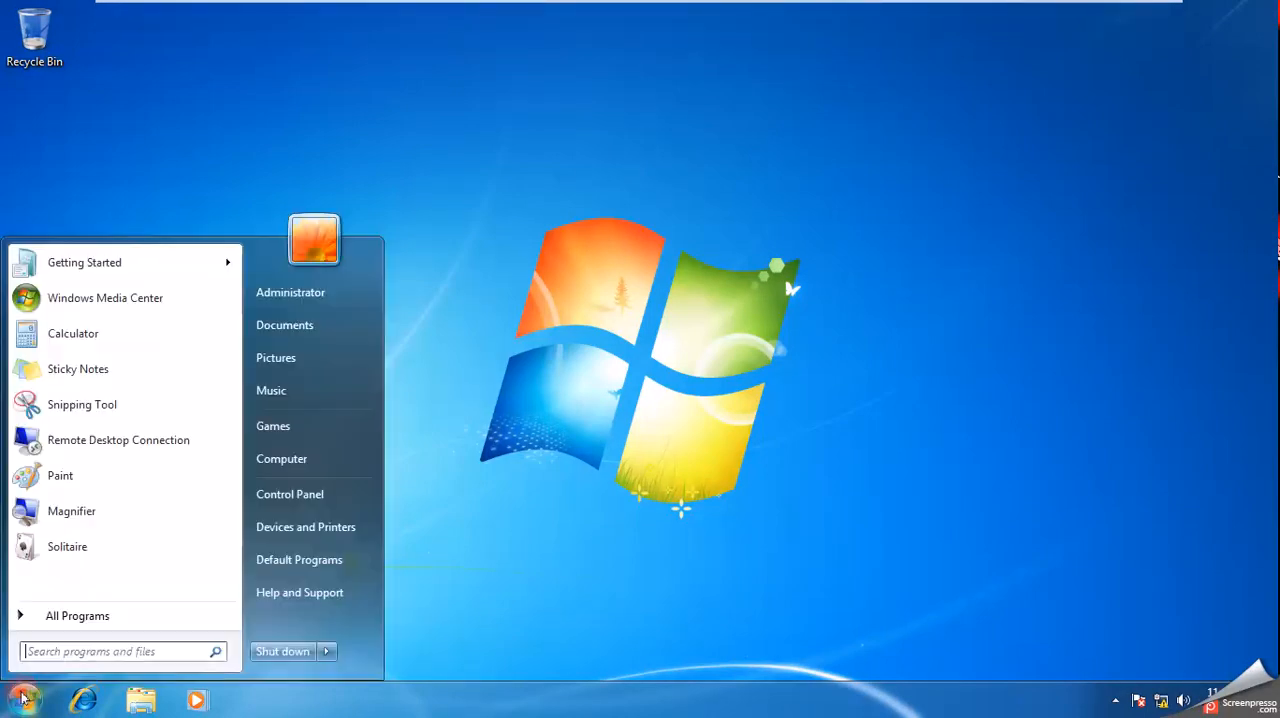
click(325, 652)
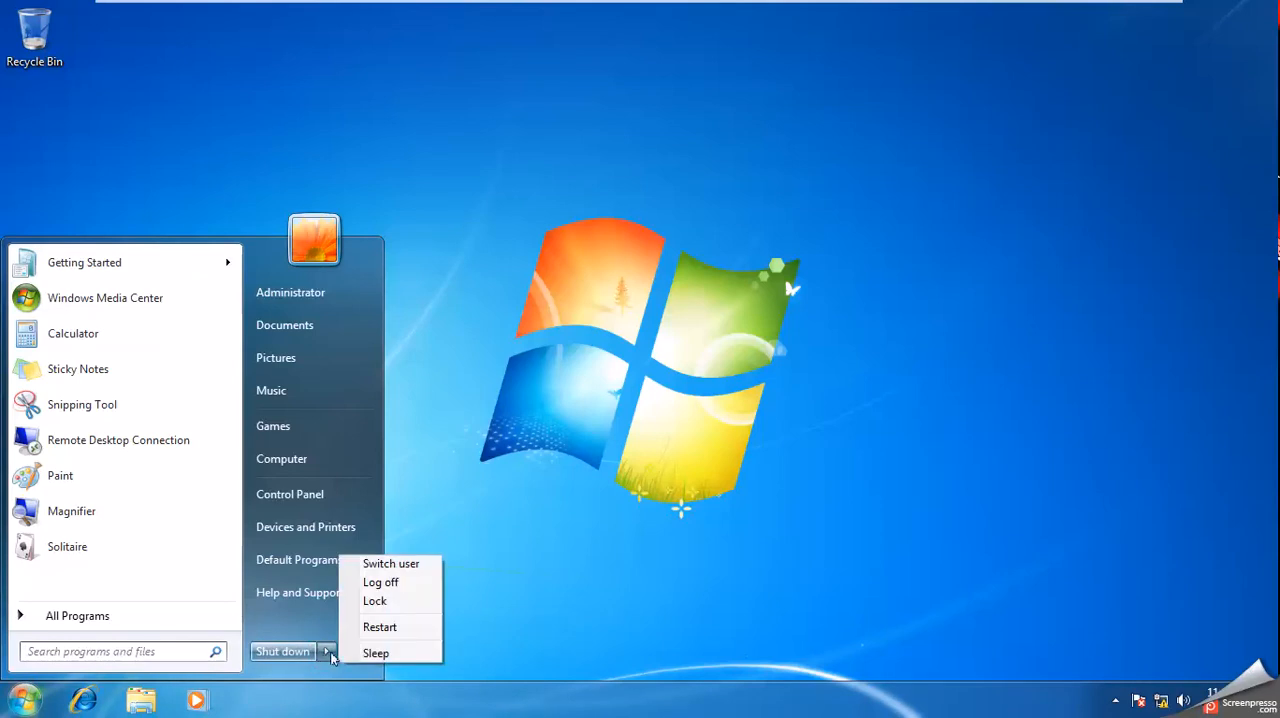
click(380, 627)
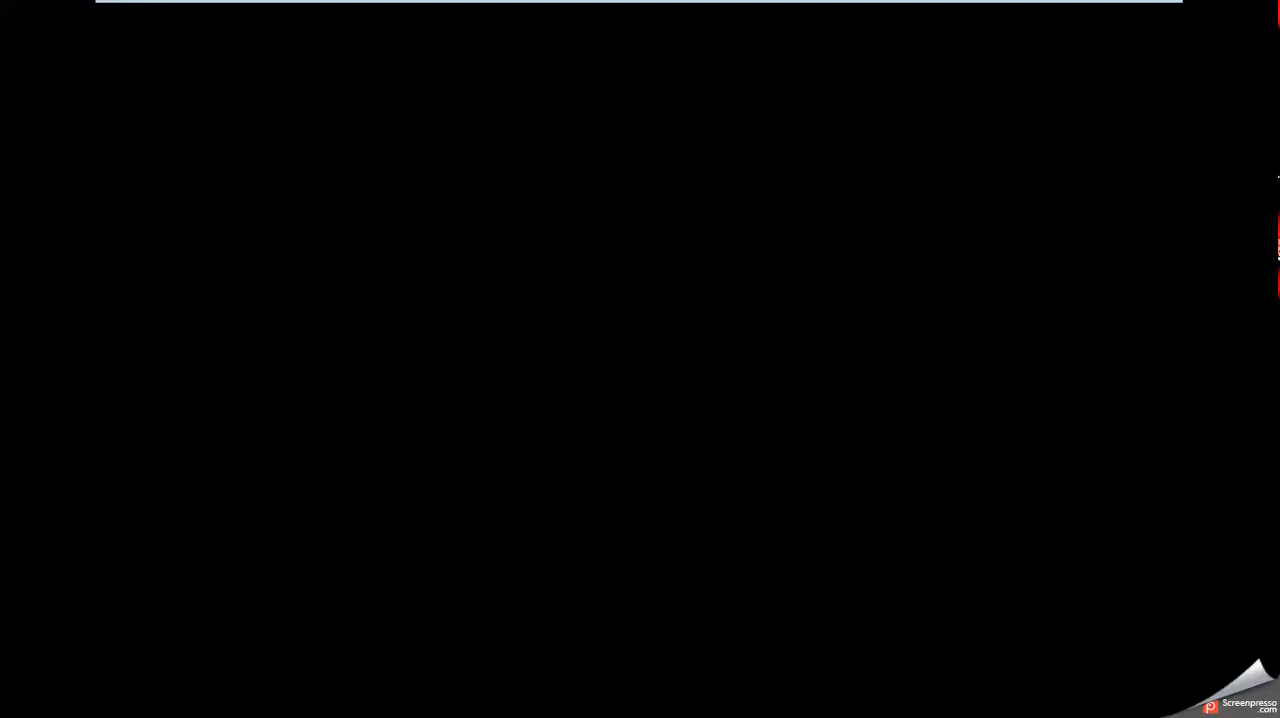
Bring up the client's boot menu during startup and choose to network boot from Intel E1000.
key(Escape)
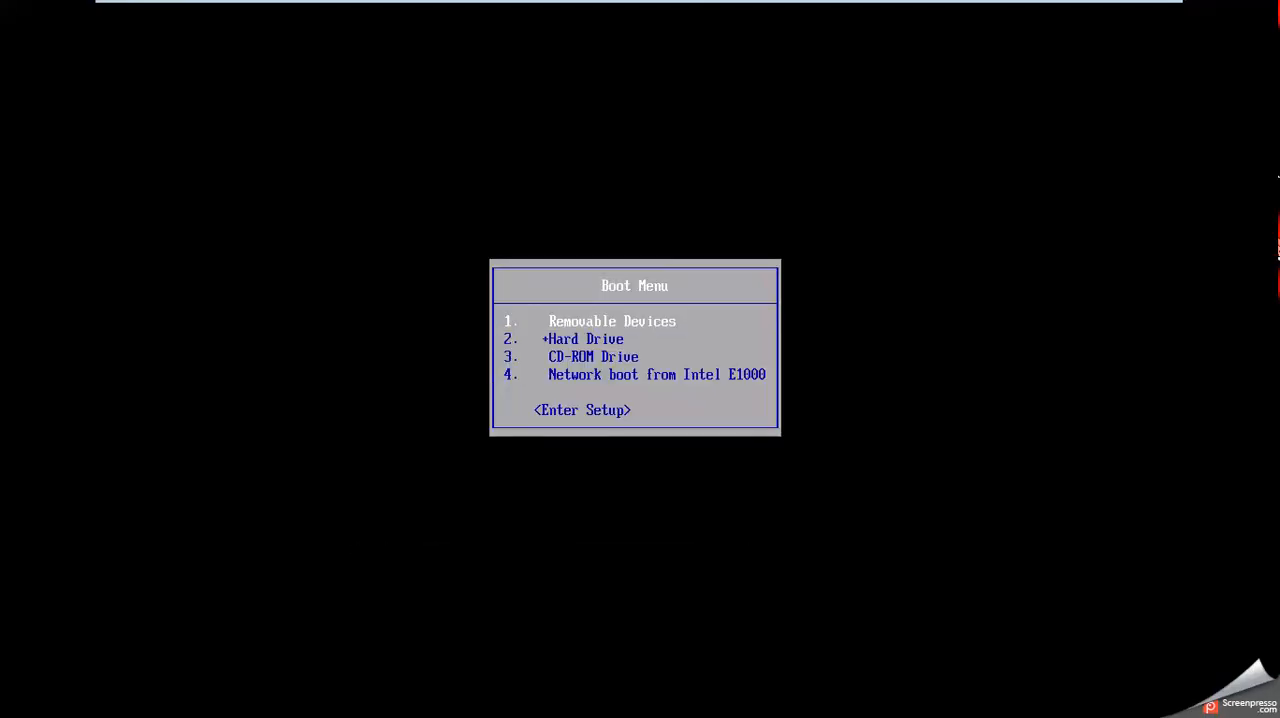
key(Down)
key(Down)
key(Down)
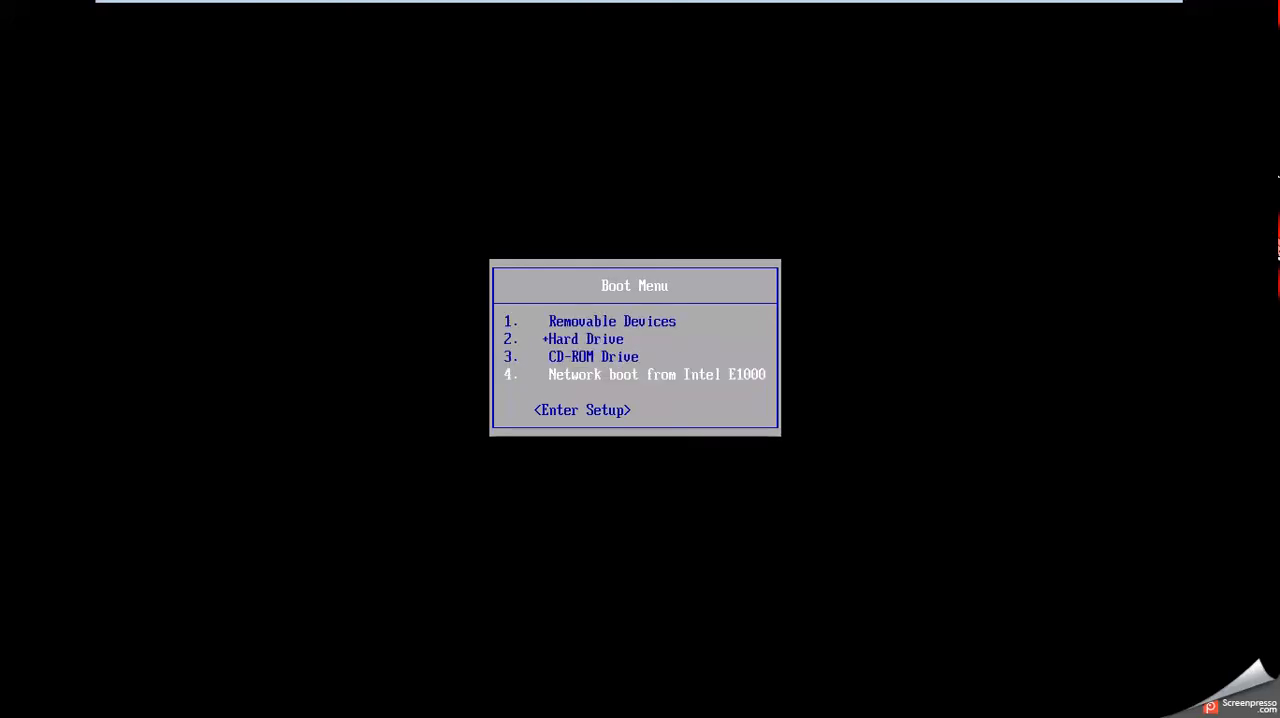
key(Return)
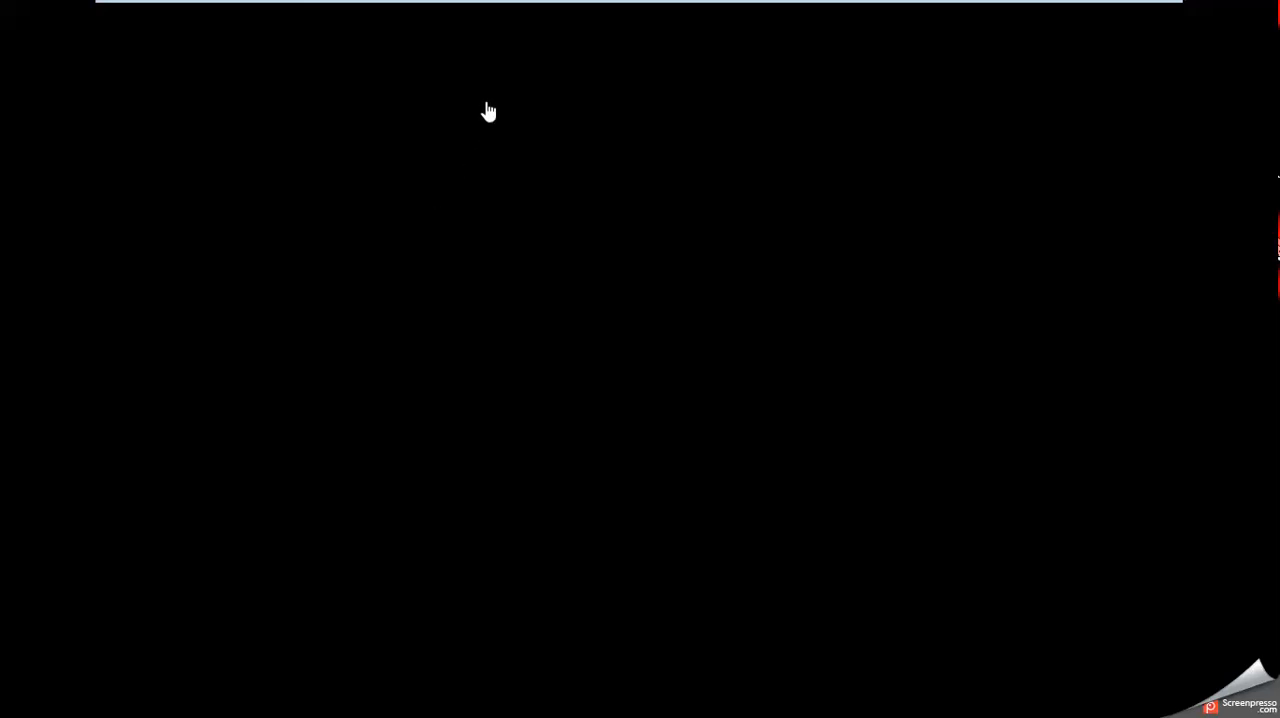
Check the network adapter's connection type in the OSD-client-win7 virtual machine settings and leave them without changes.
mouse_move(472, 4)
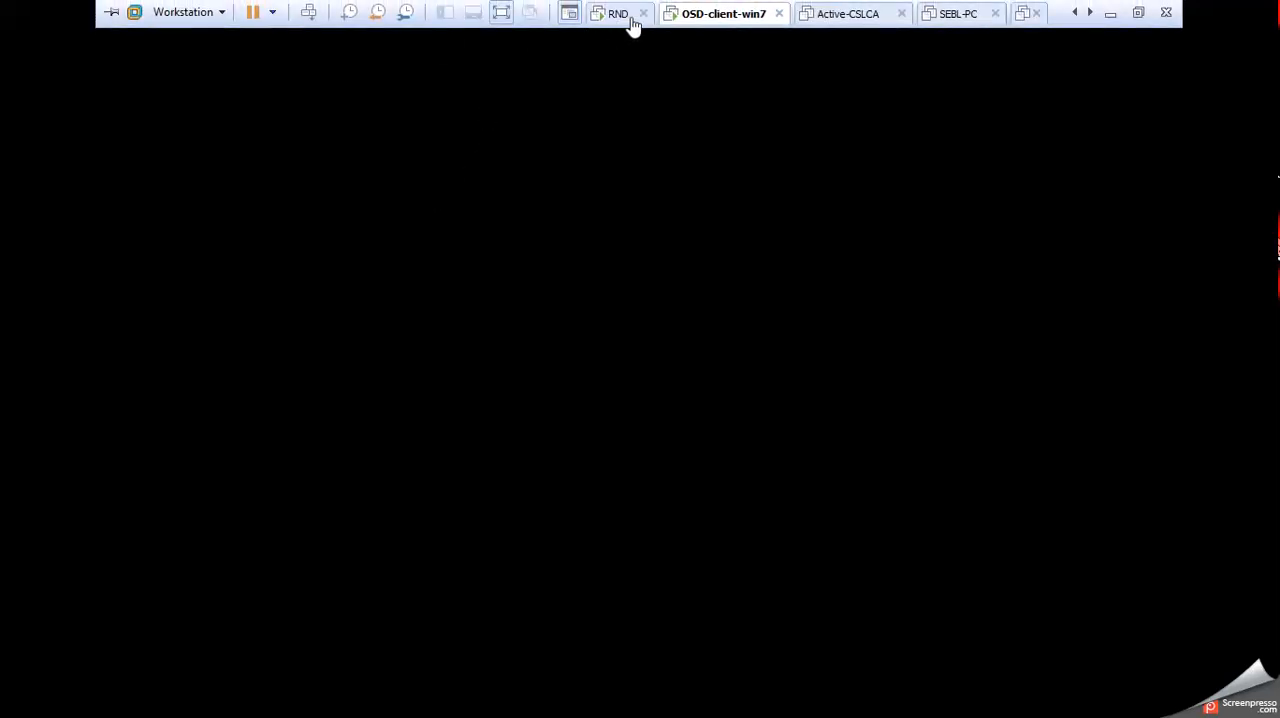
click(686, 18)
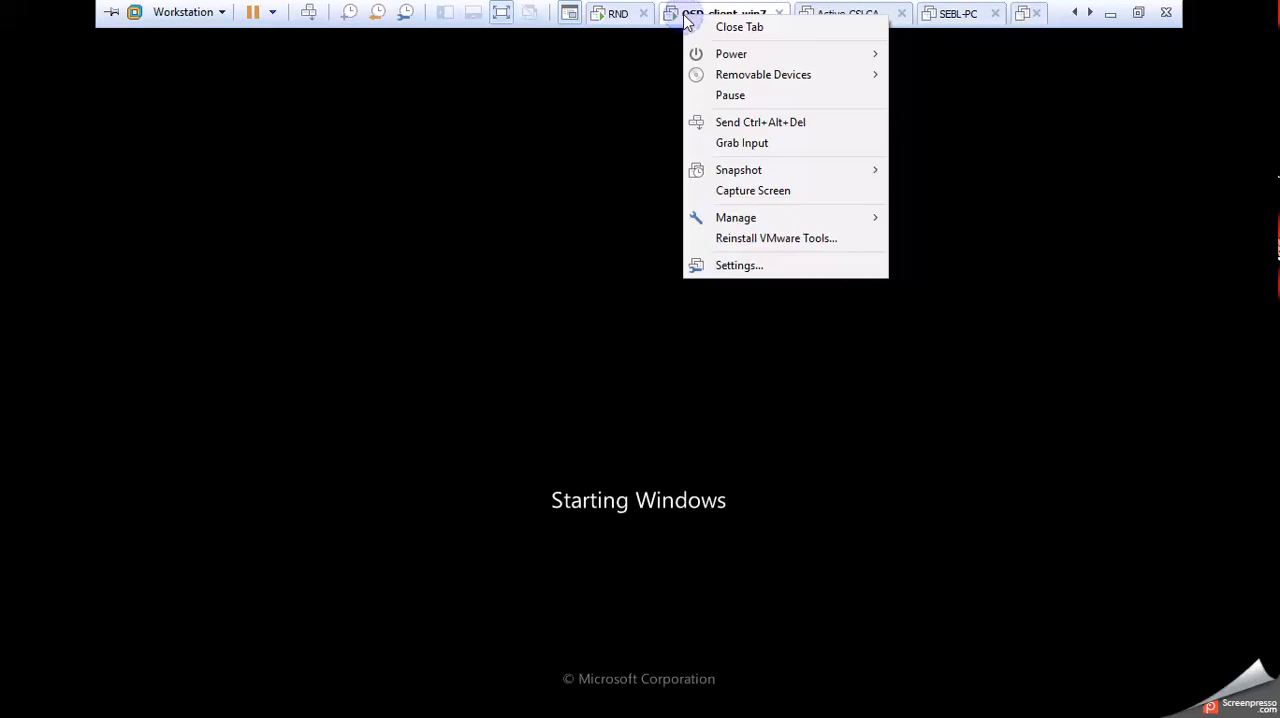
click(771, 268)
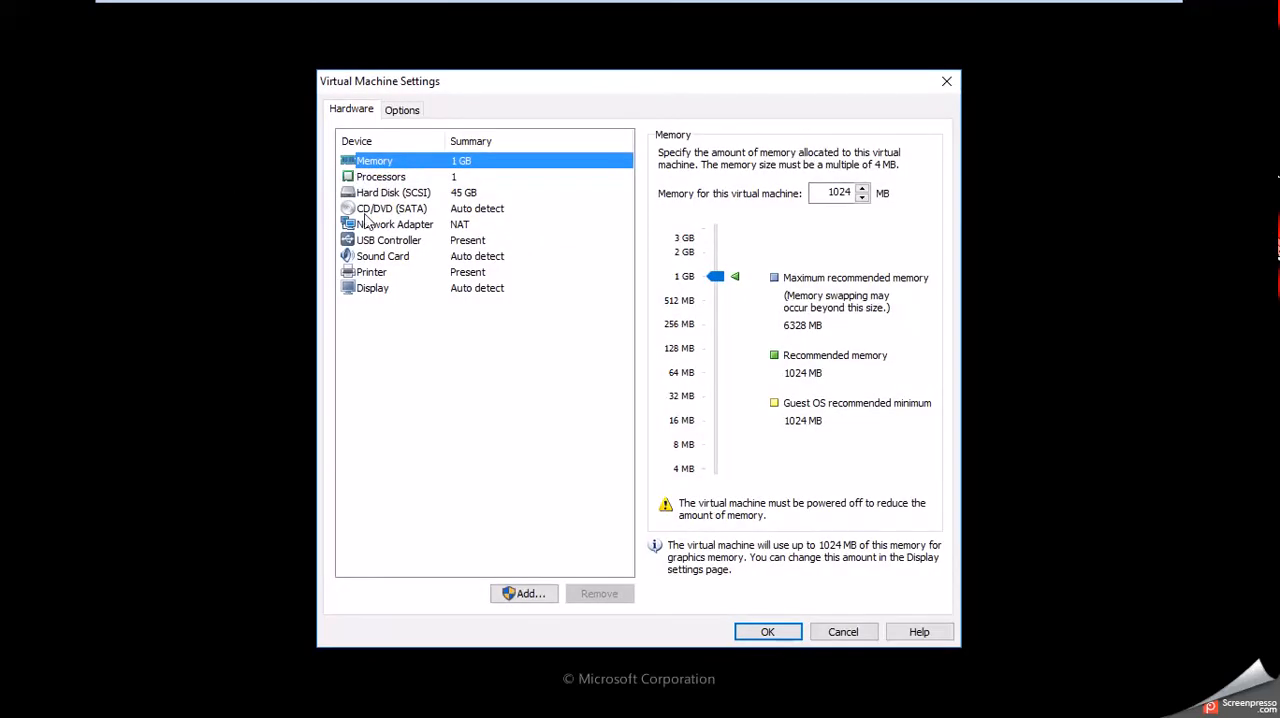
click(380, 224)
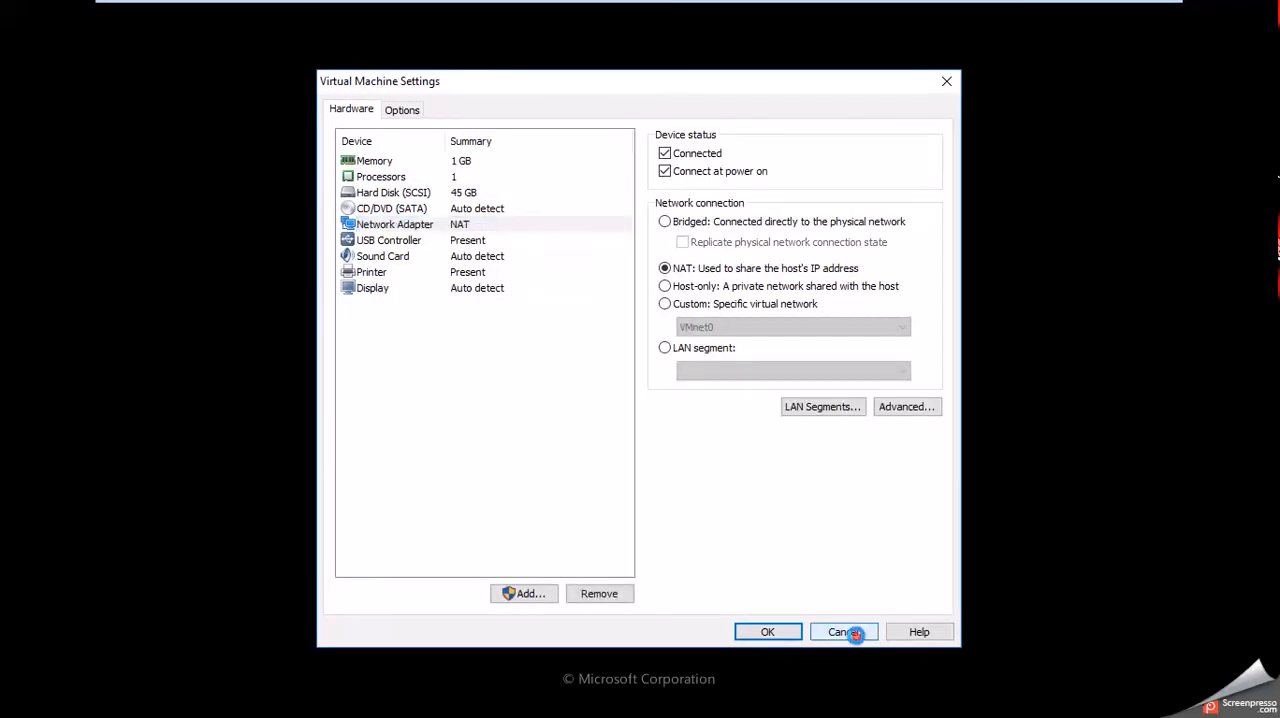
click(842, 632)
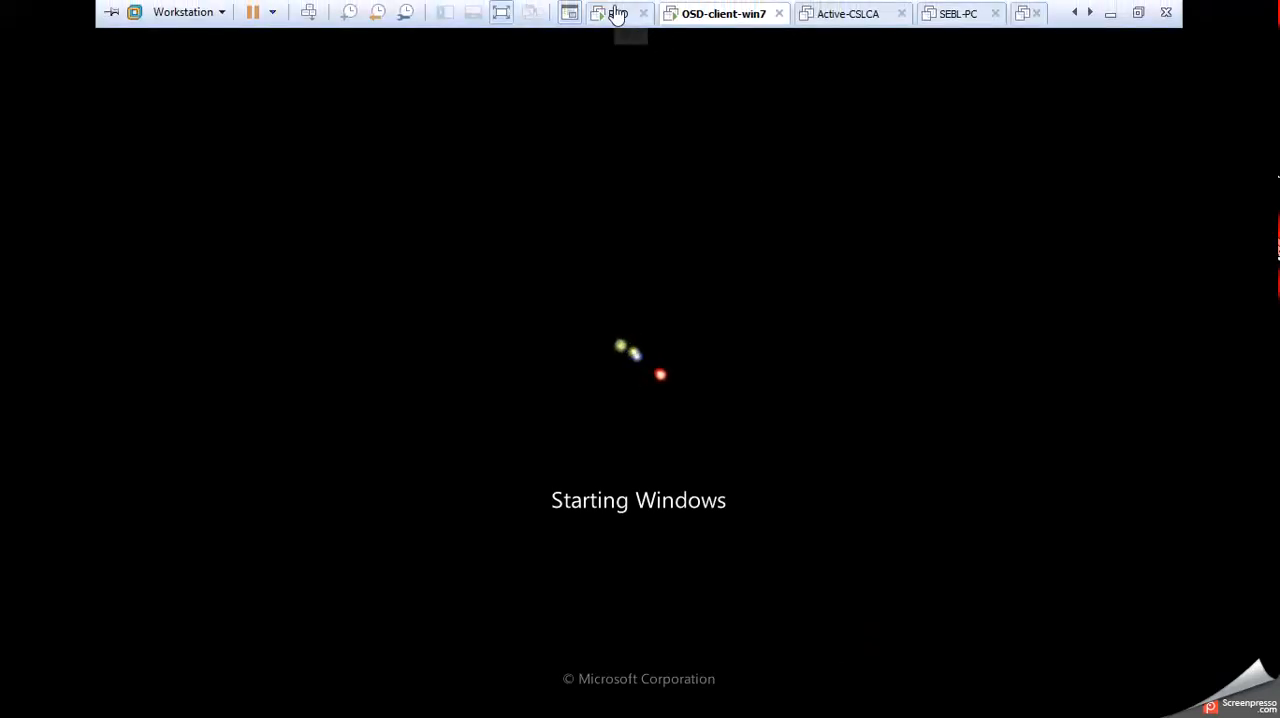
Switch to the RND machine, open the DHCP console maximized and expand IPv4 down to the SEBL scope.
click(617, 14)
click(339, 446)
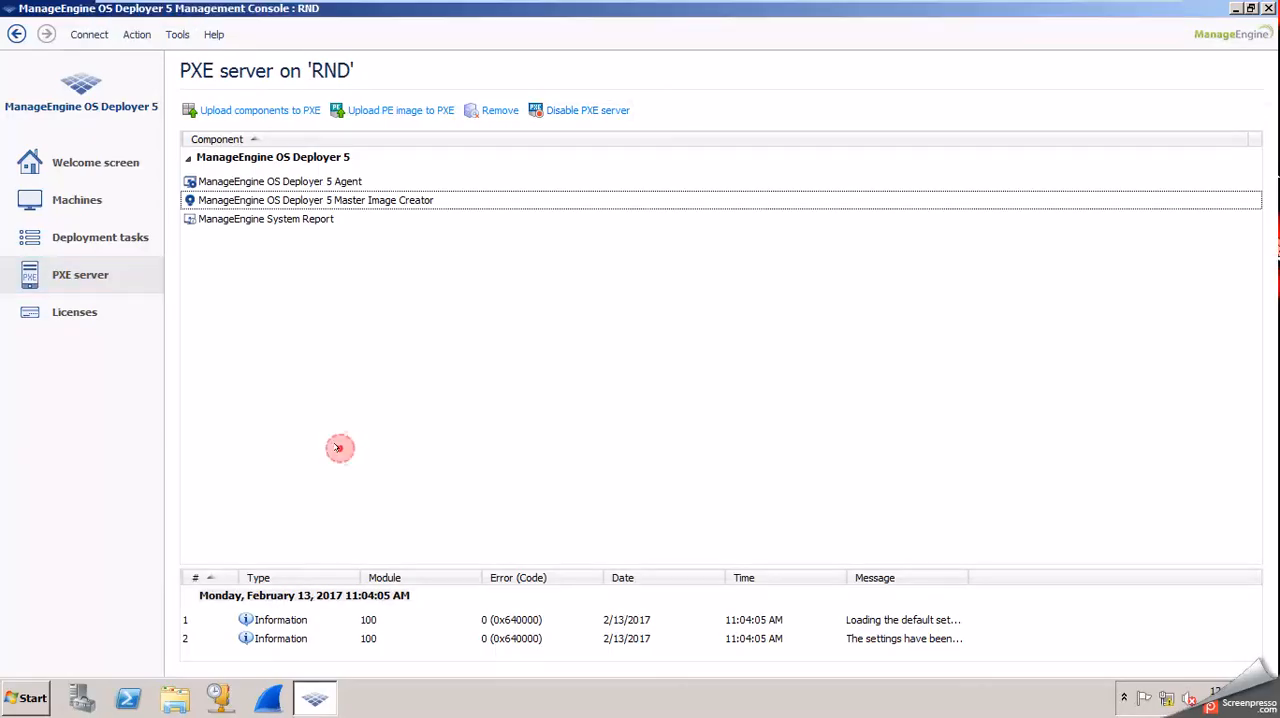
click(222, 705)
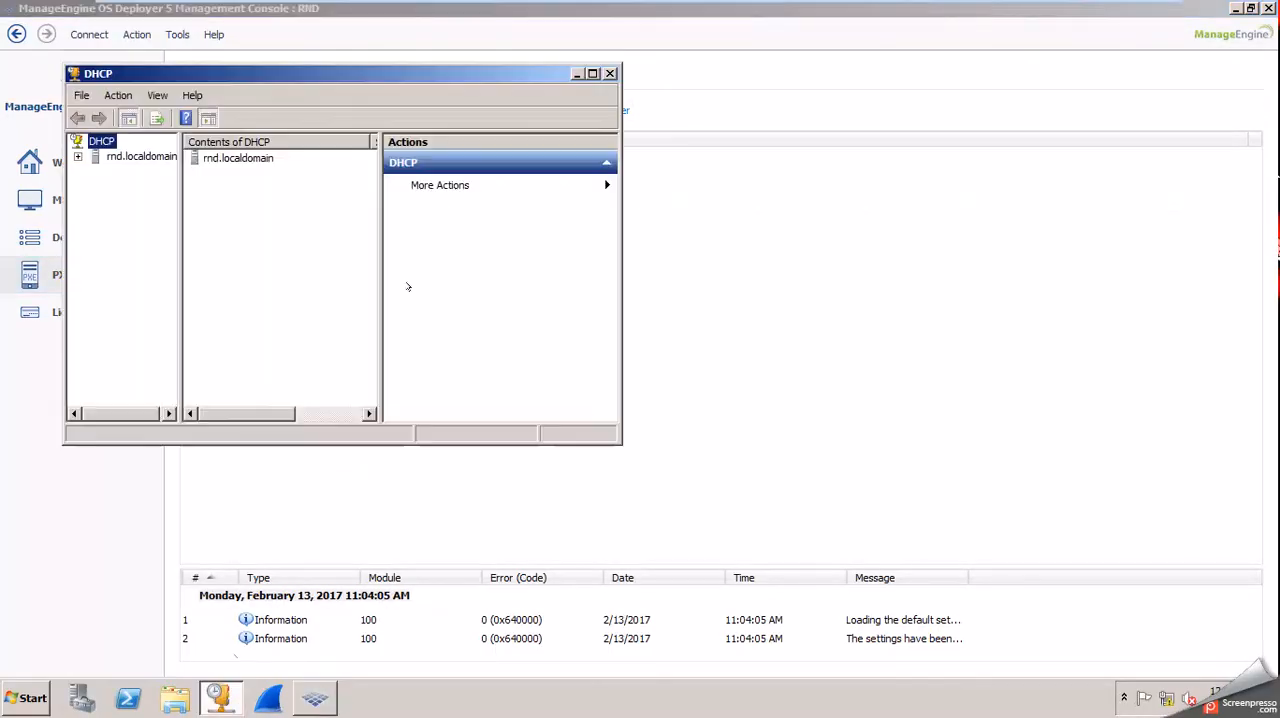
double_click(300, 72)
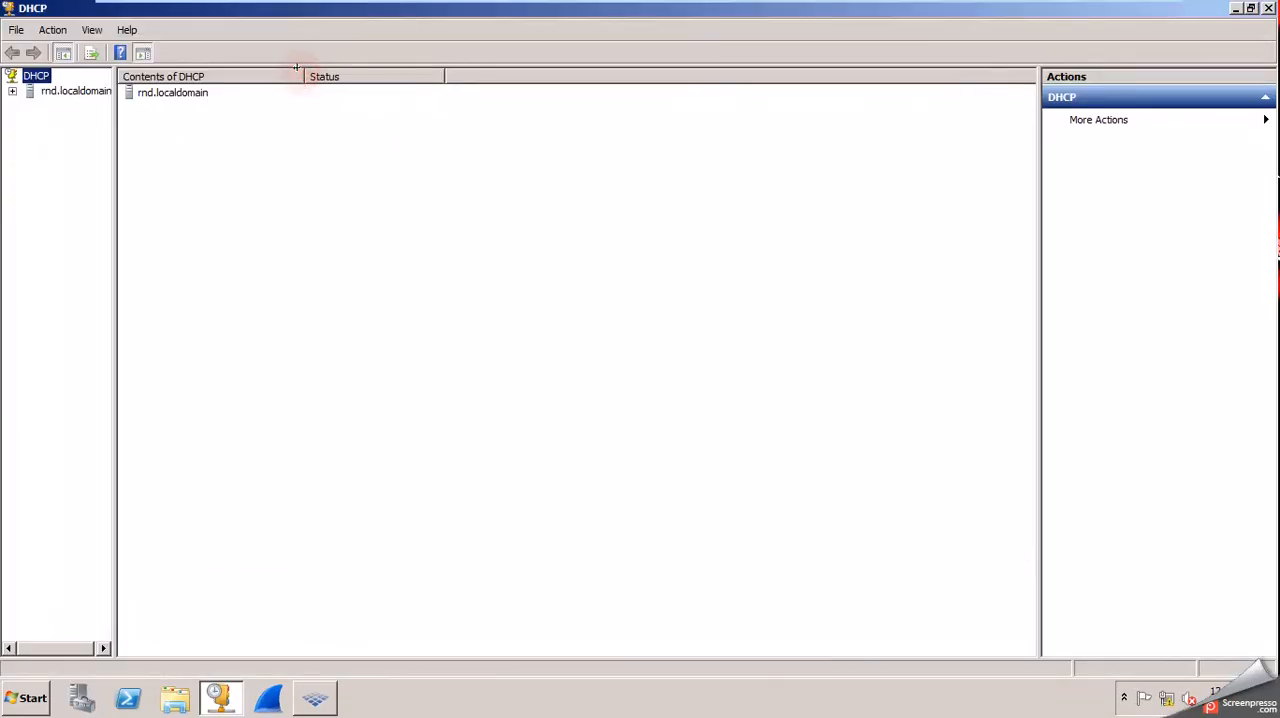
click(112, 142)
drag(112, 143, 240, 143)
click(11, 91)
double_click(69, 105)
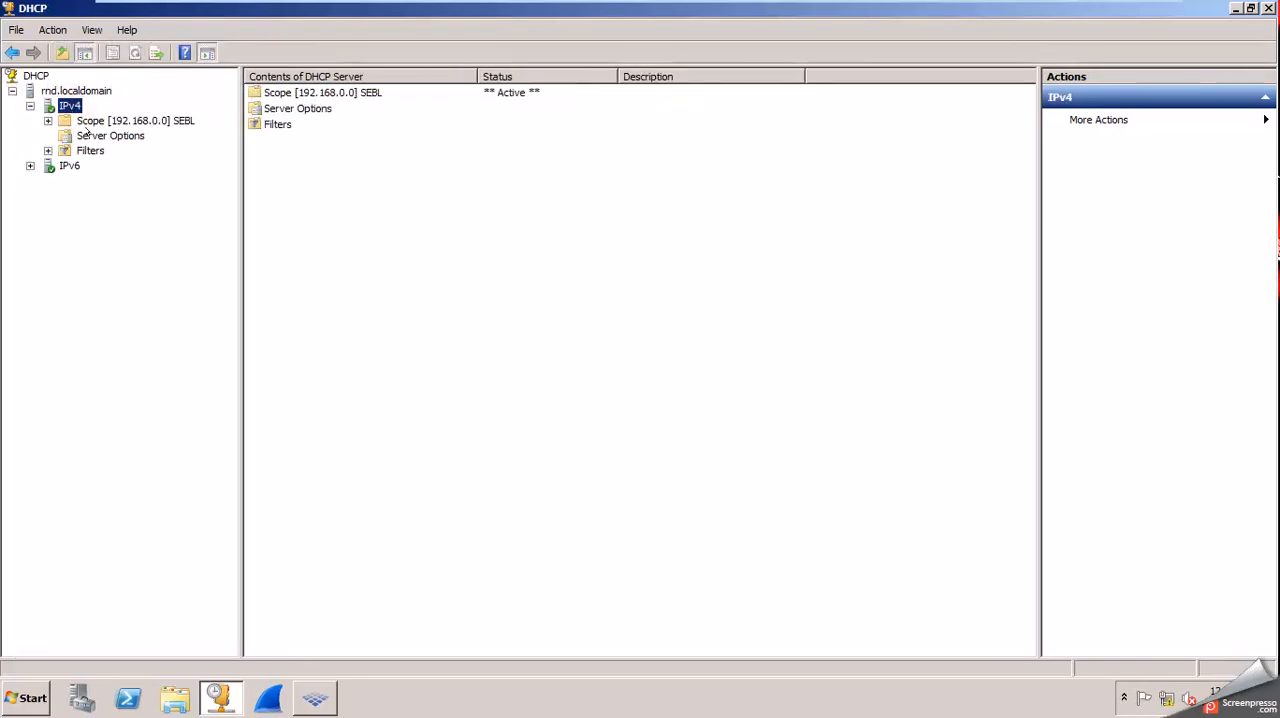
double_click(115, 120)
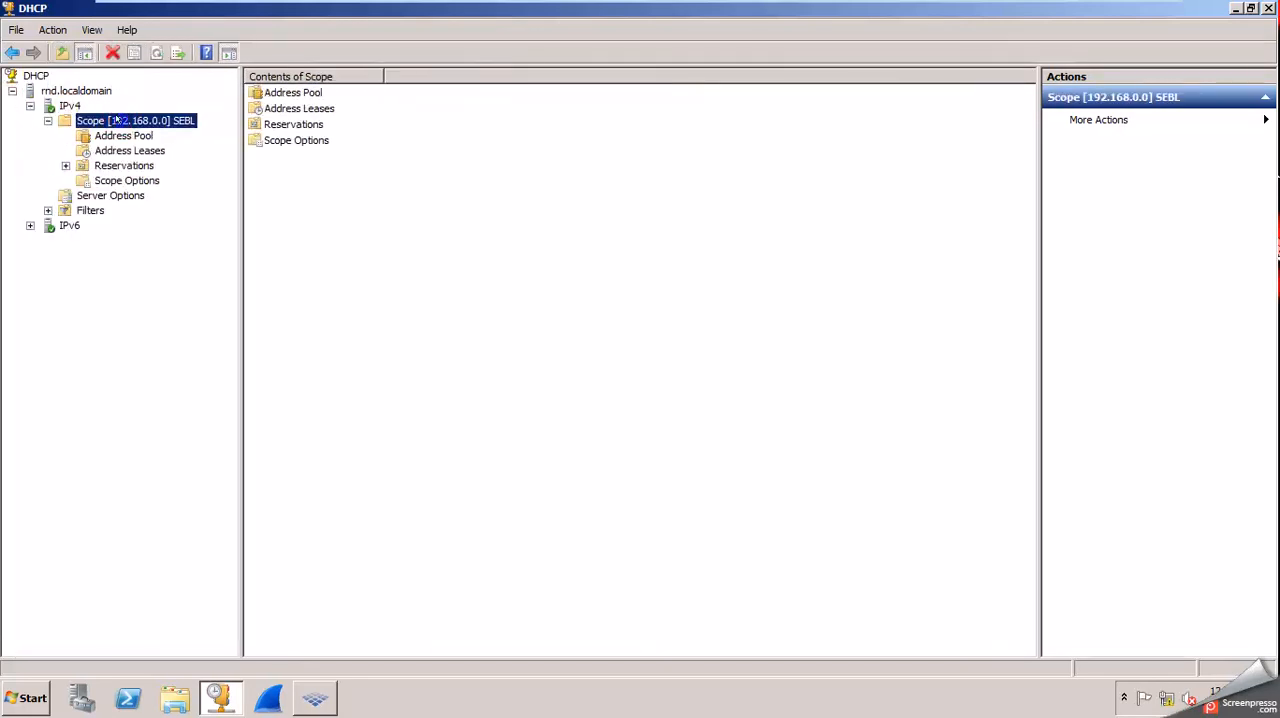
Delete the SEBL scope 192.168.0.0 from the DHCP server's IPv4 node, accepting that it may have active clients.
right_click(115, 120)
click(158, 252)
click(700, 403)
click(698, 403)
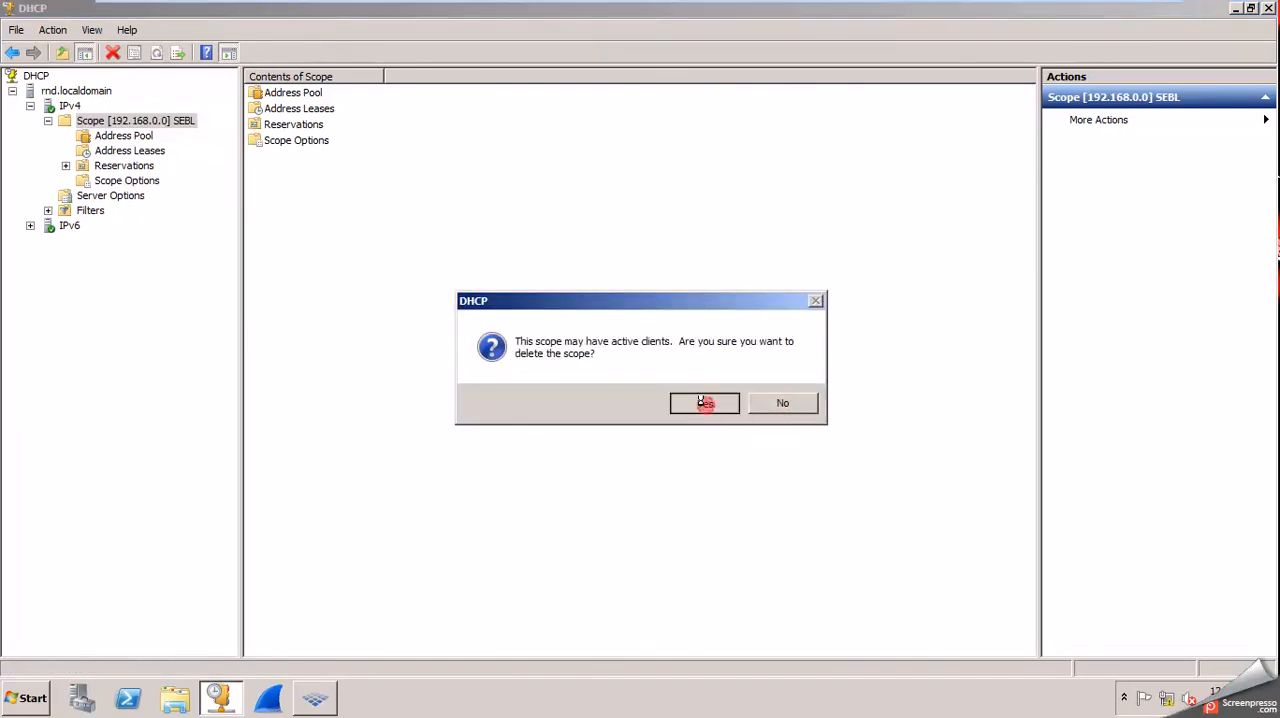
Start a new IPv4 scope on the DHCP server and name it Lab.
right_click(73, 102)
click(121, 133)
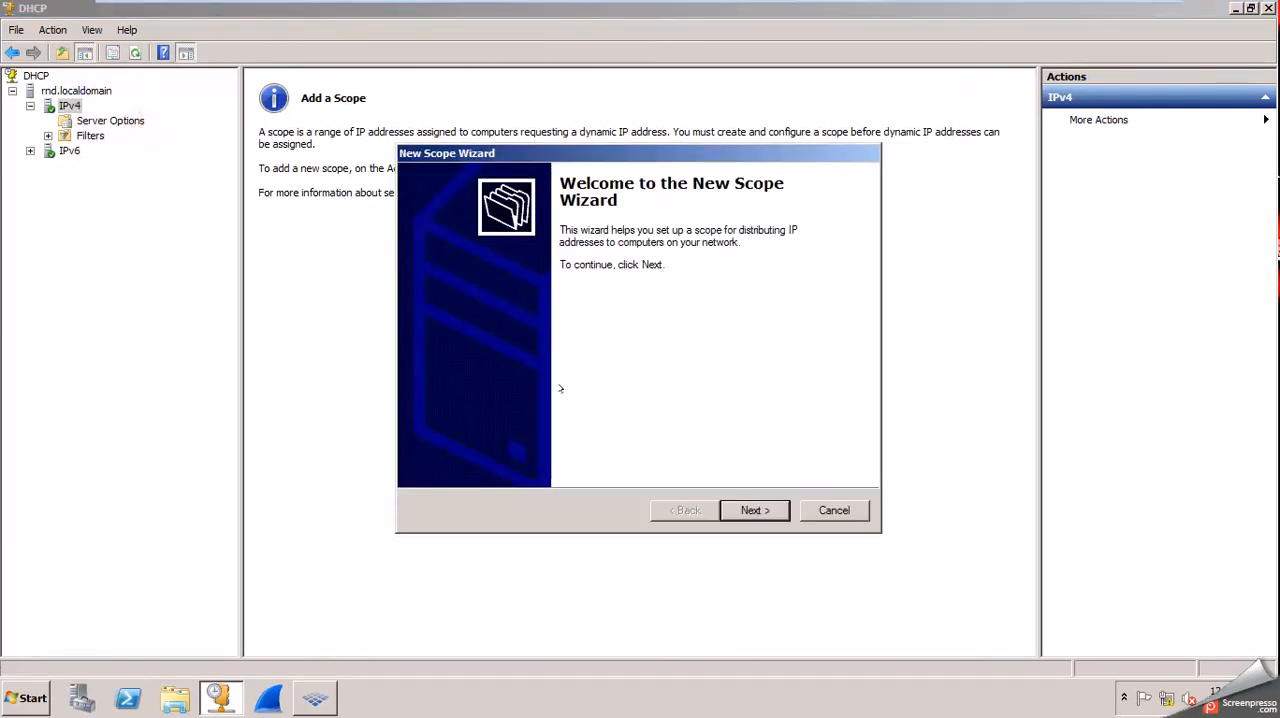
key(Return)
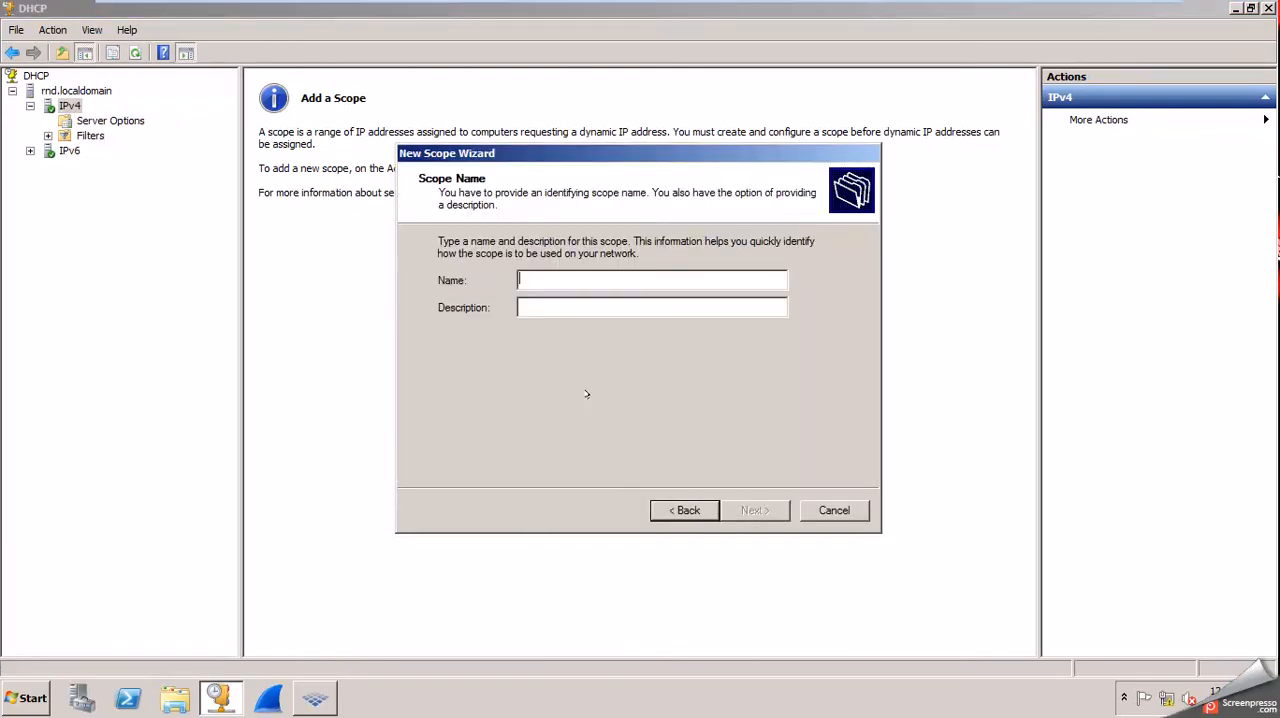
text(Lab)
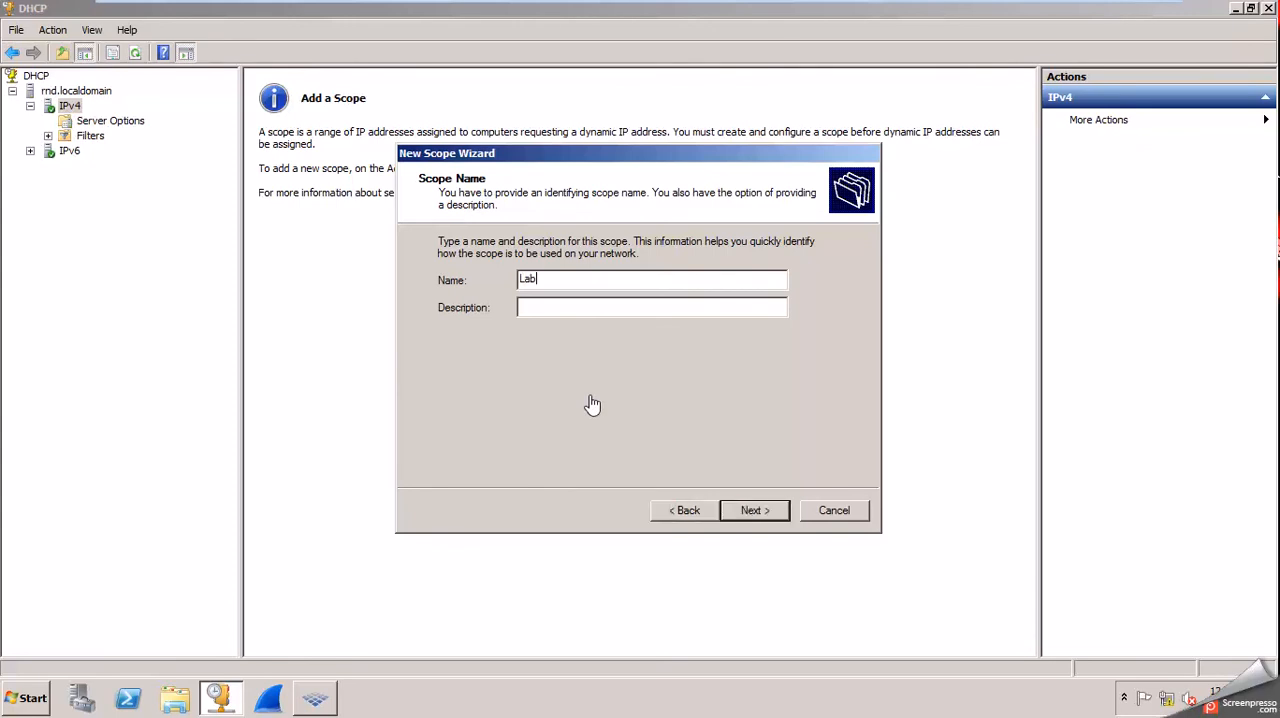
key(Return)
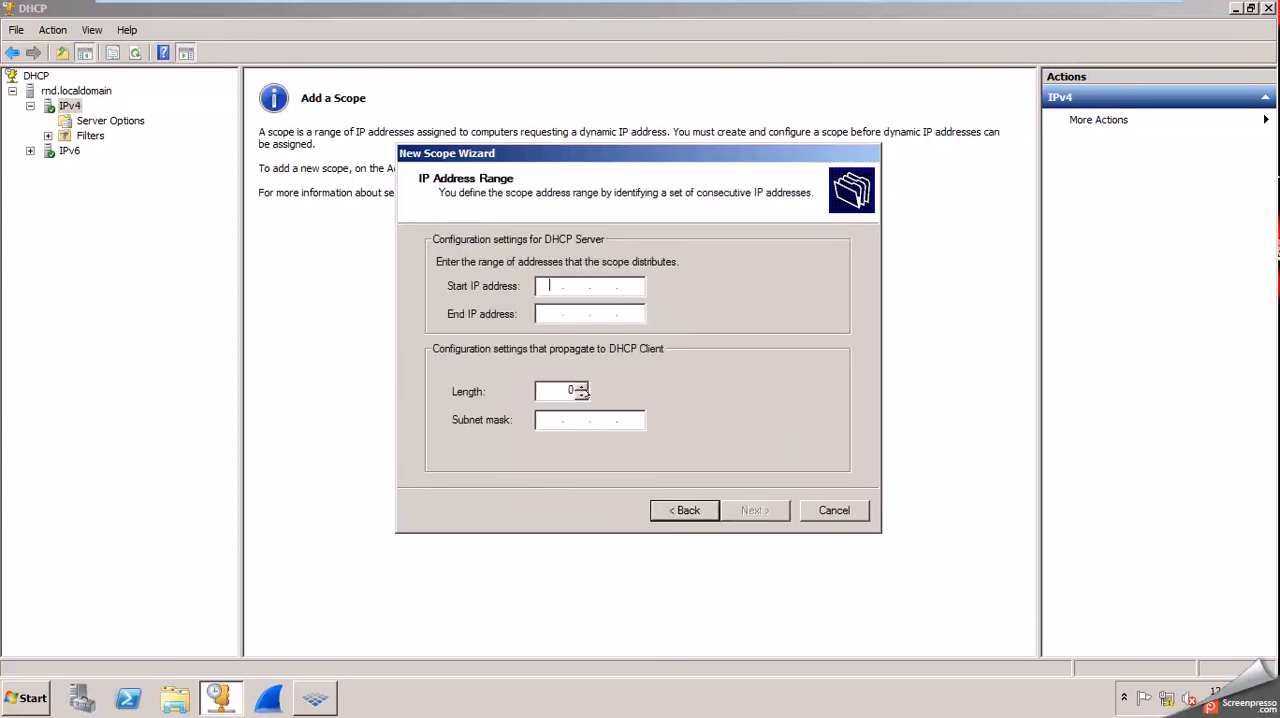
Set the Lab scope's address range from 192.168.41.200 to 192.168.41.210 with subnet mask 255.255.255.0.
text(192.168.41.200)
key(Tab)
text(192 . 16)
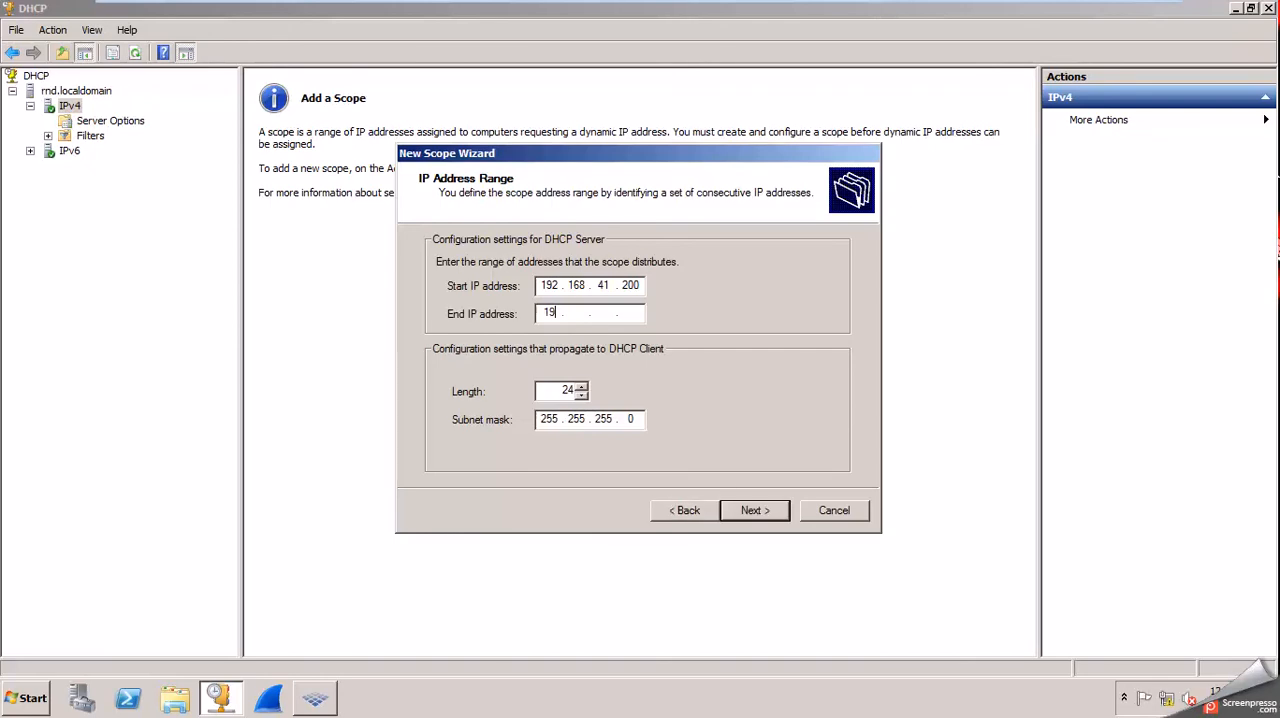
text(8 . 41 . 210)
key(Return)
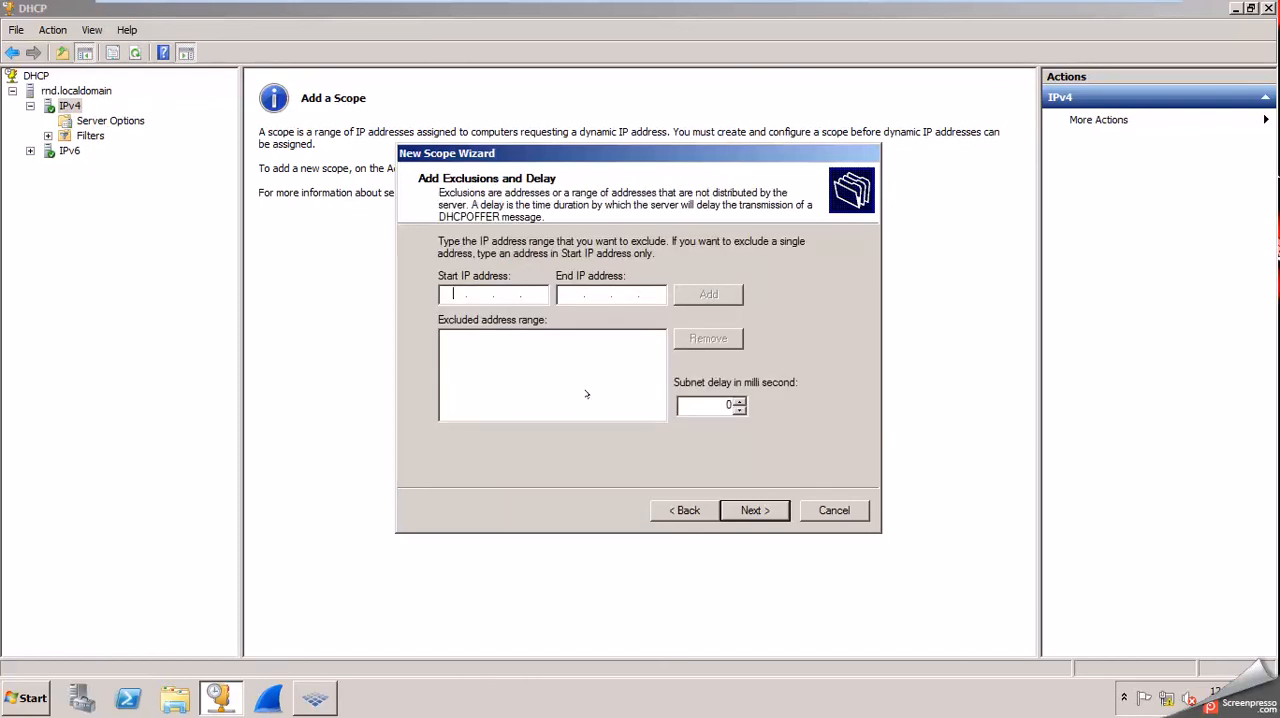
Keep the default exclusions and lease duration for the new scope and choose to configure its DHCP options now.
click(732, 501)
click(733, 505)
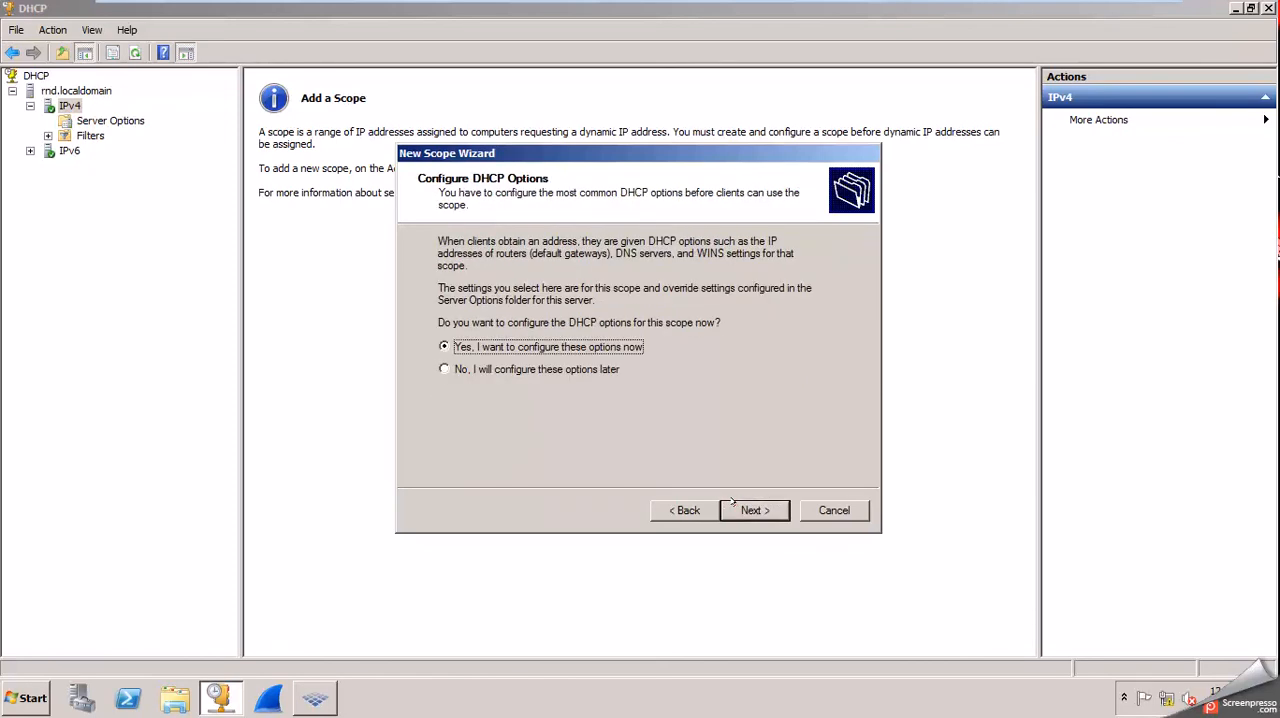
click(484, 370)
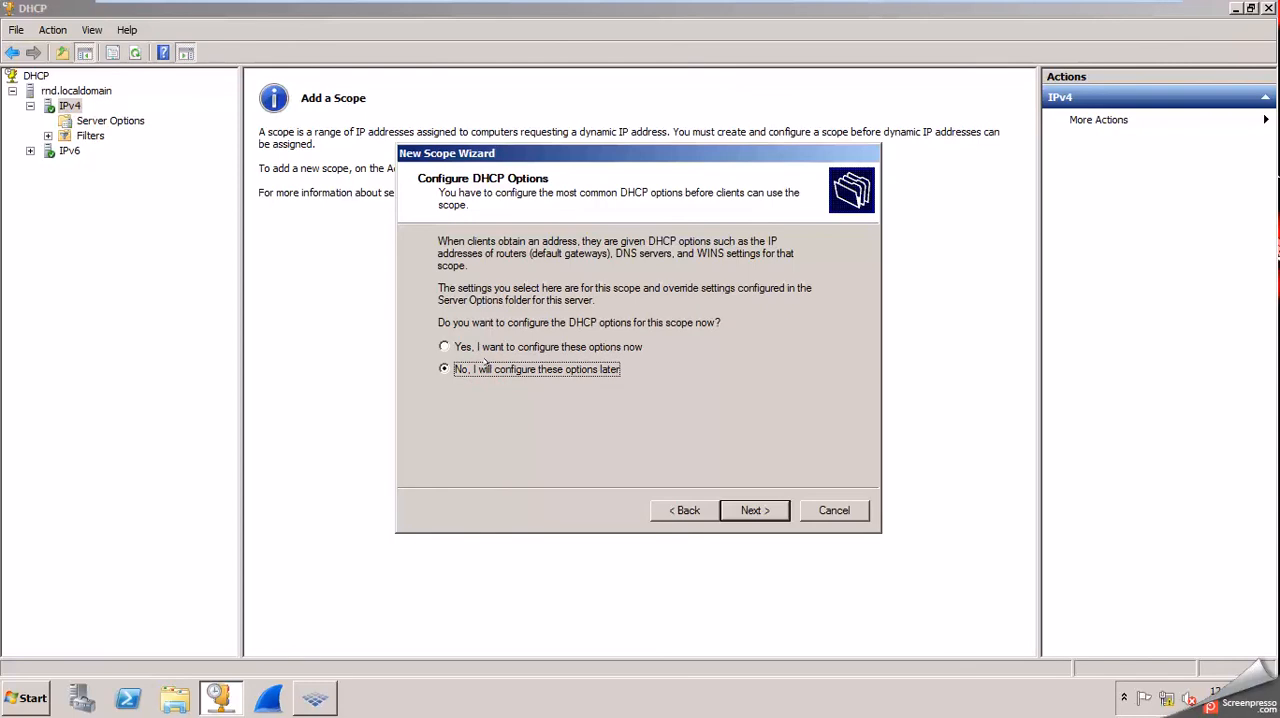
click(505, 346)
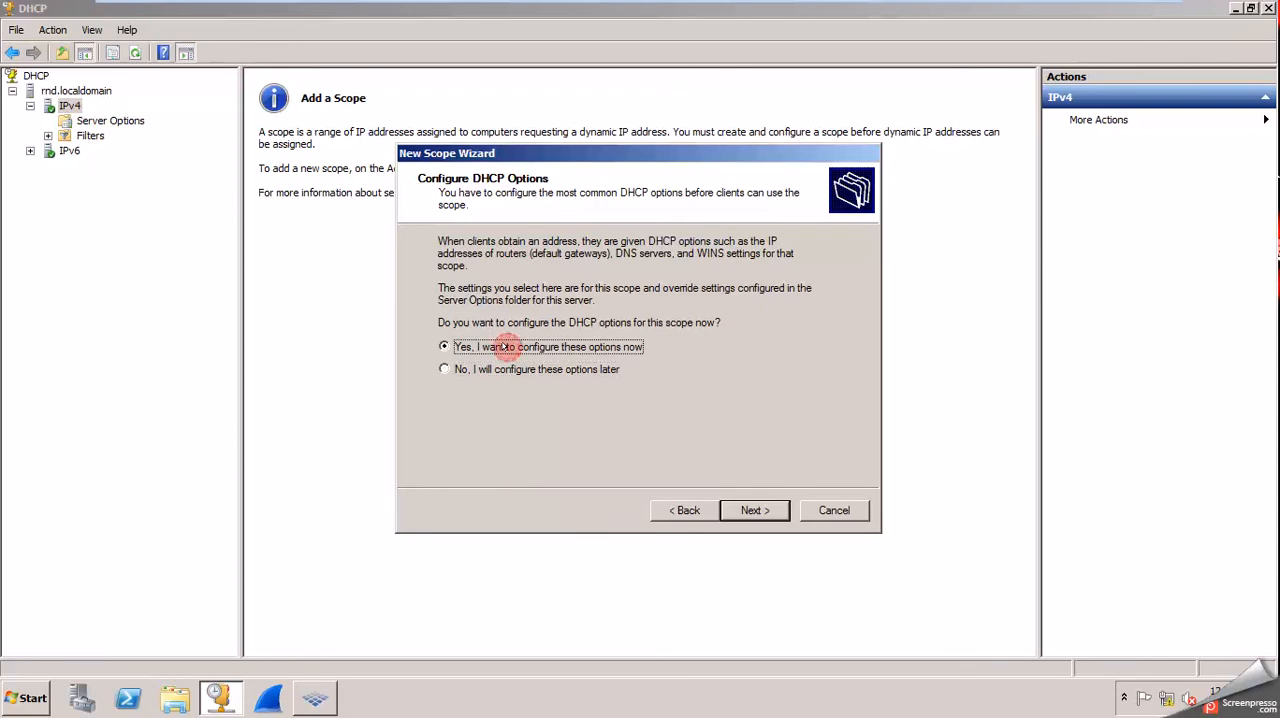
click(768, 513)
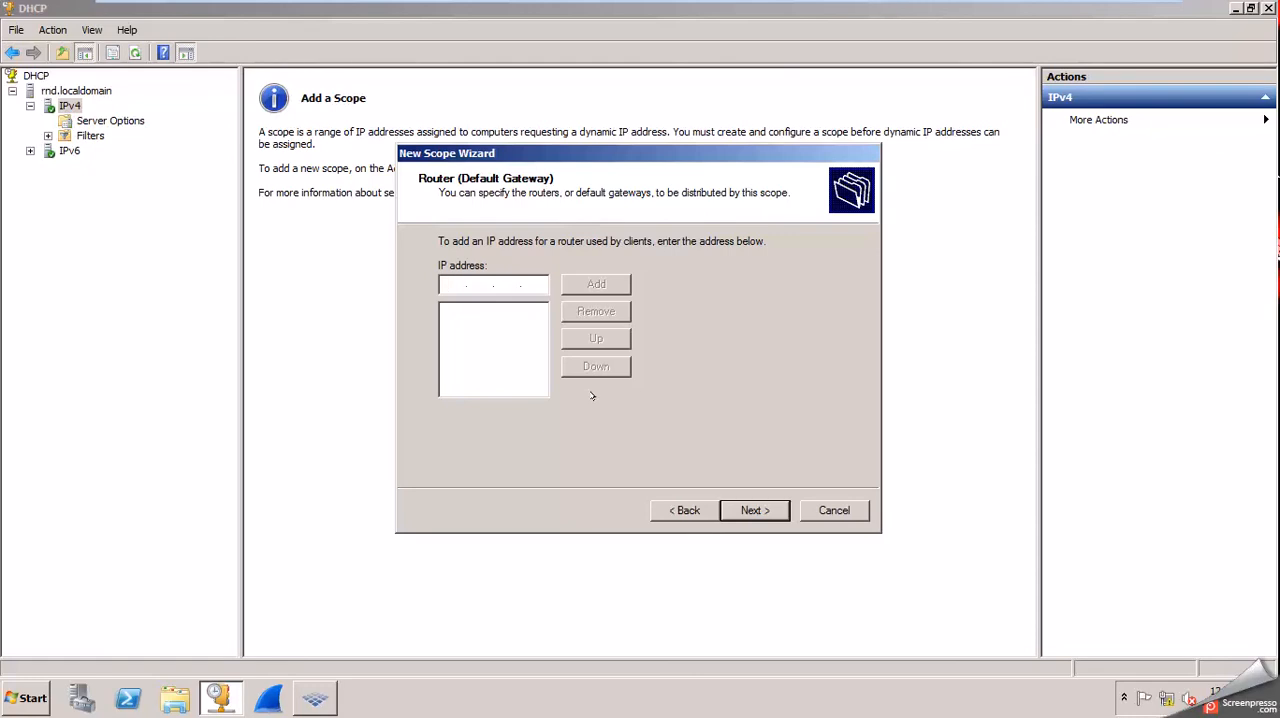
Add 192.168.41.2 as the scope's router (default gateway) and continue to the DNS settings.
text(192 . 168 . 41 . 2)
key(Return)
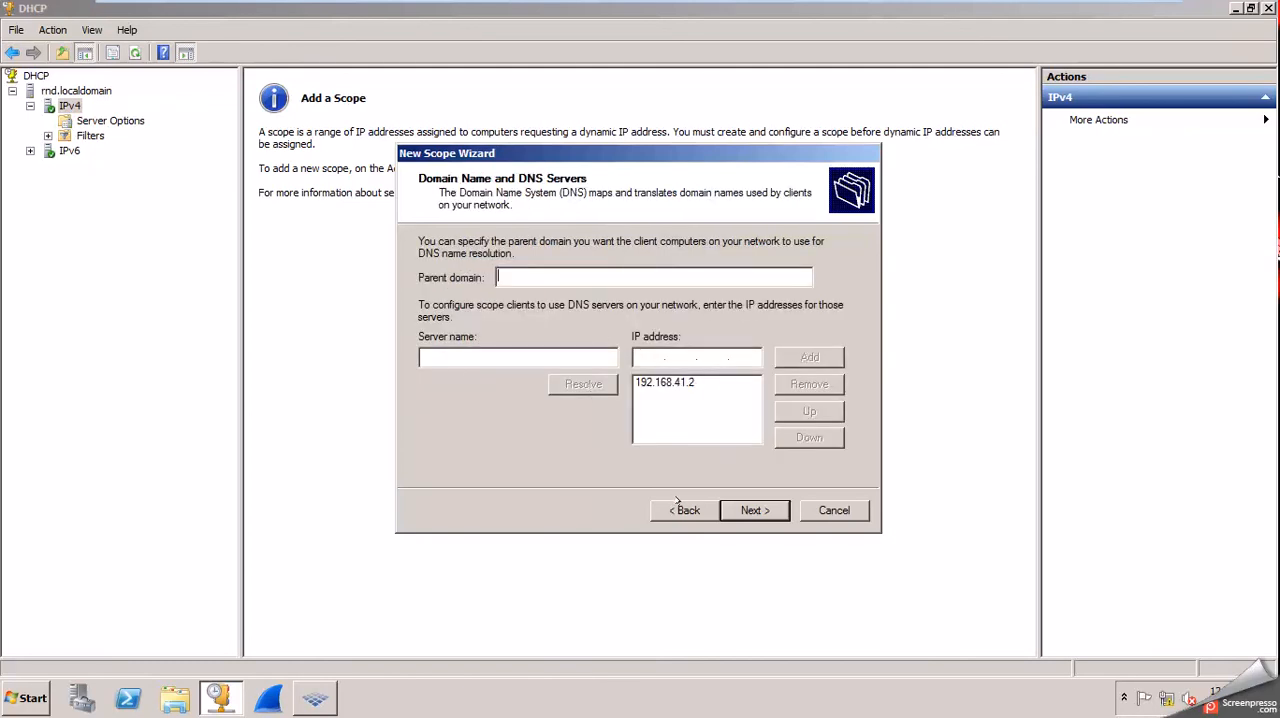
Return to the scope's router settings, add 192.168.41.2 to the default gateway list, and continue to the DNS settings.
click(680, 505)
click(596, 284)
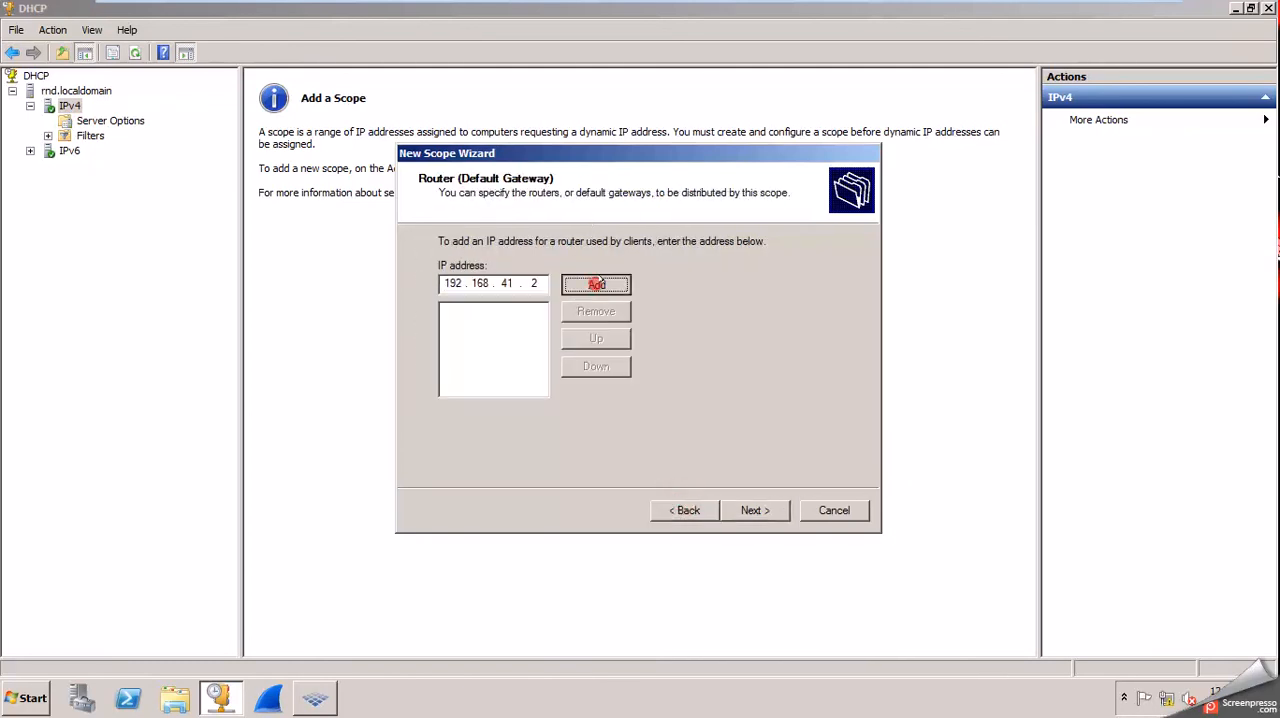
click(757, 509)
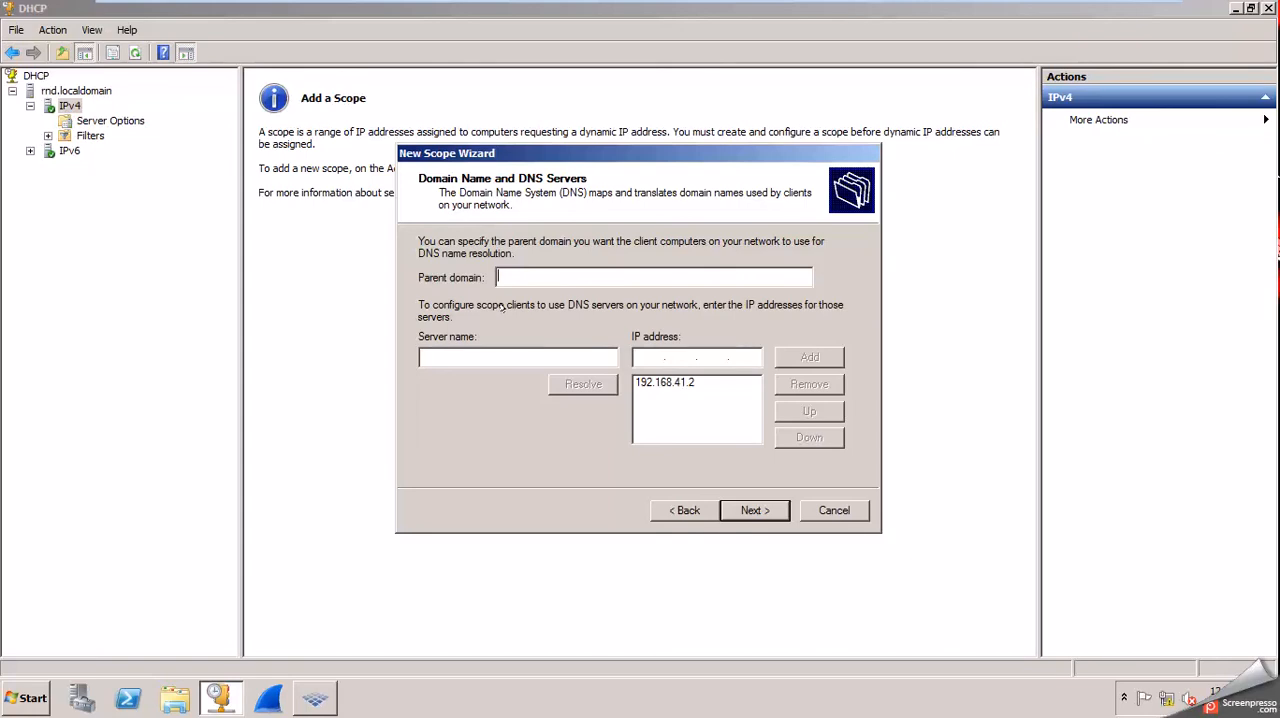
Set the scope's parent domain to OSDLAB, keep the listed DNS server, and continue to the WINS settings.
text(OSD LAB)
key(BackSpace)
key(Tab)
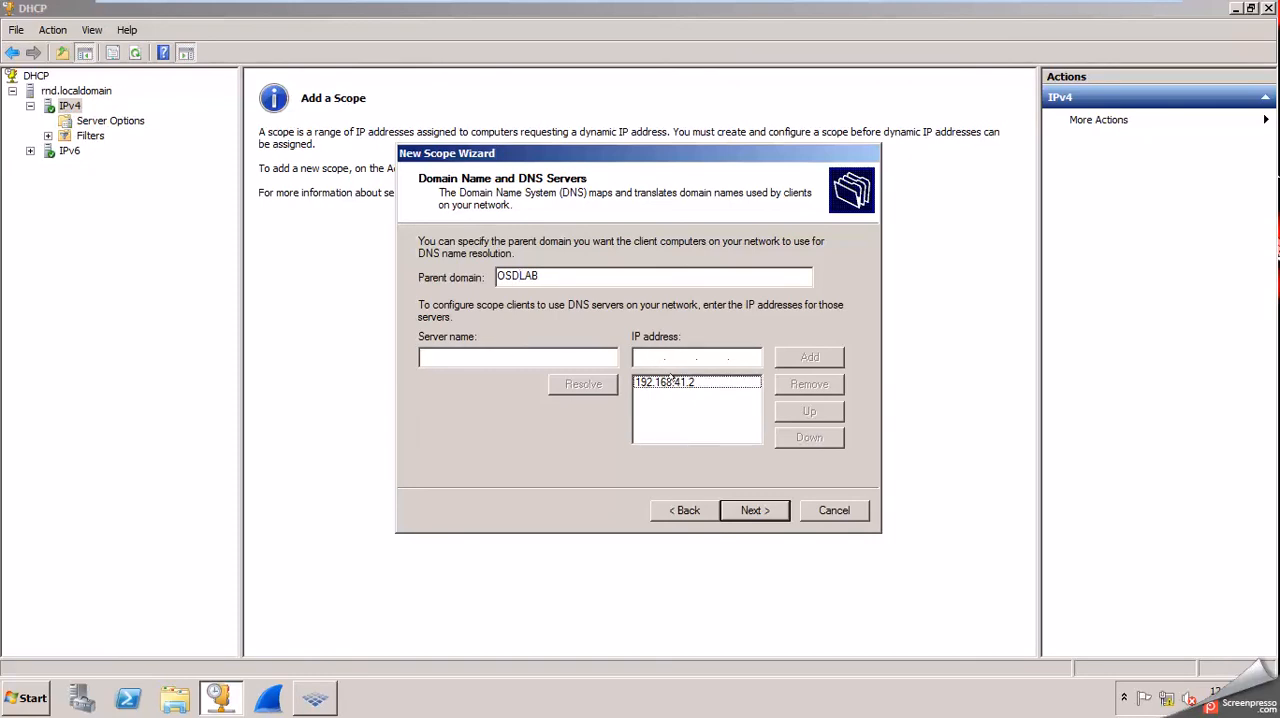
click(757, 511)
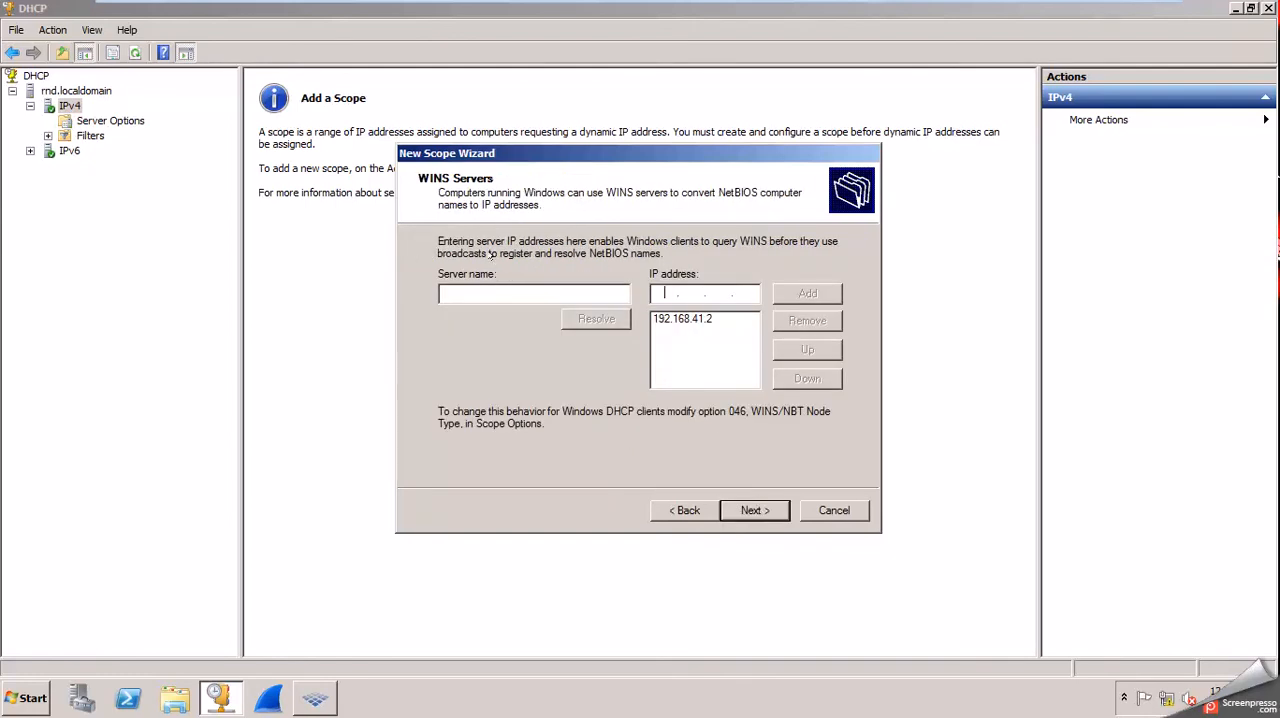
Keep the listed WINS server, choose to activate the scope now, and finish creating it.
click(753, 510)
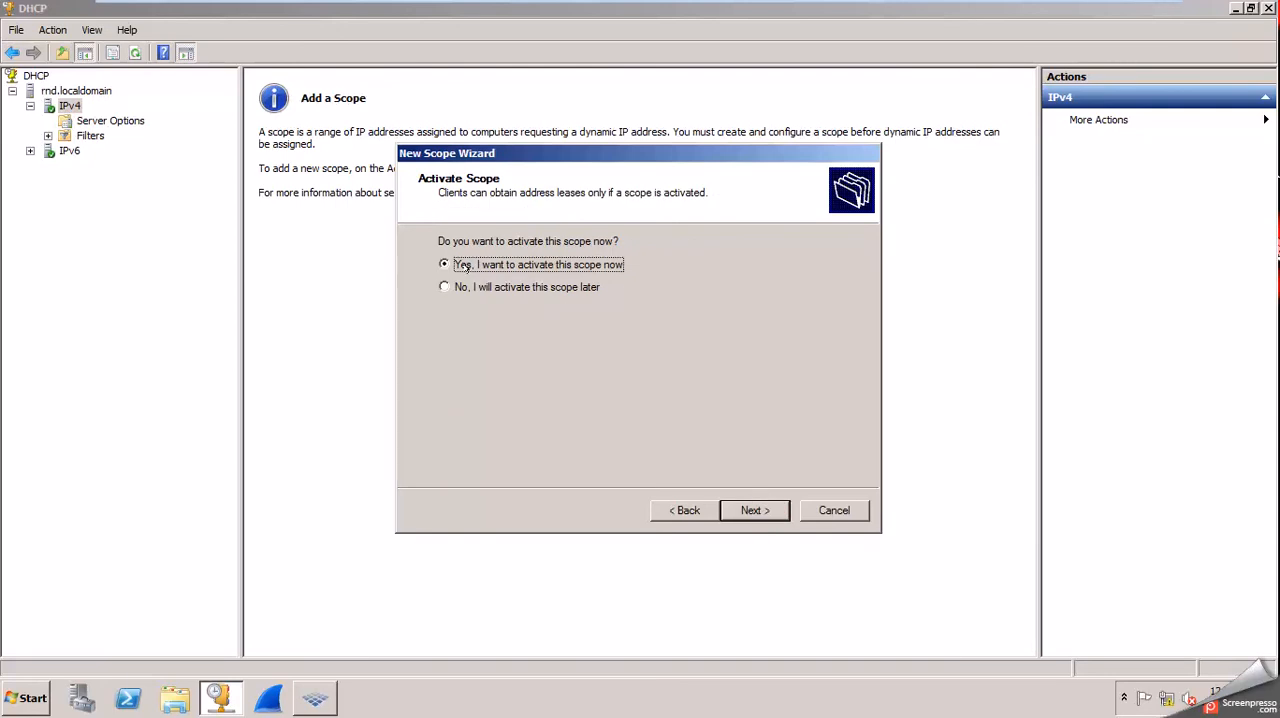
click(758, 511)
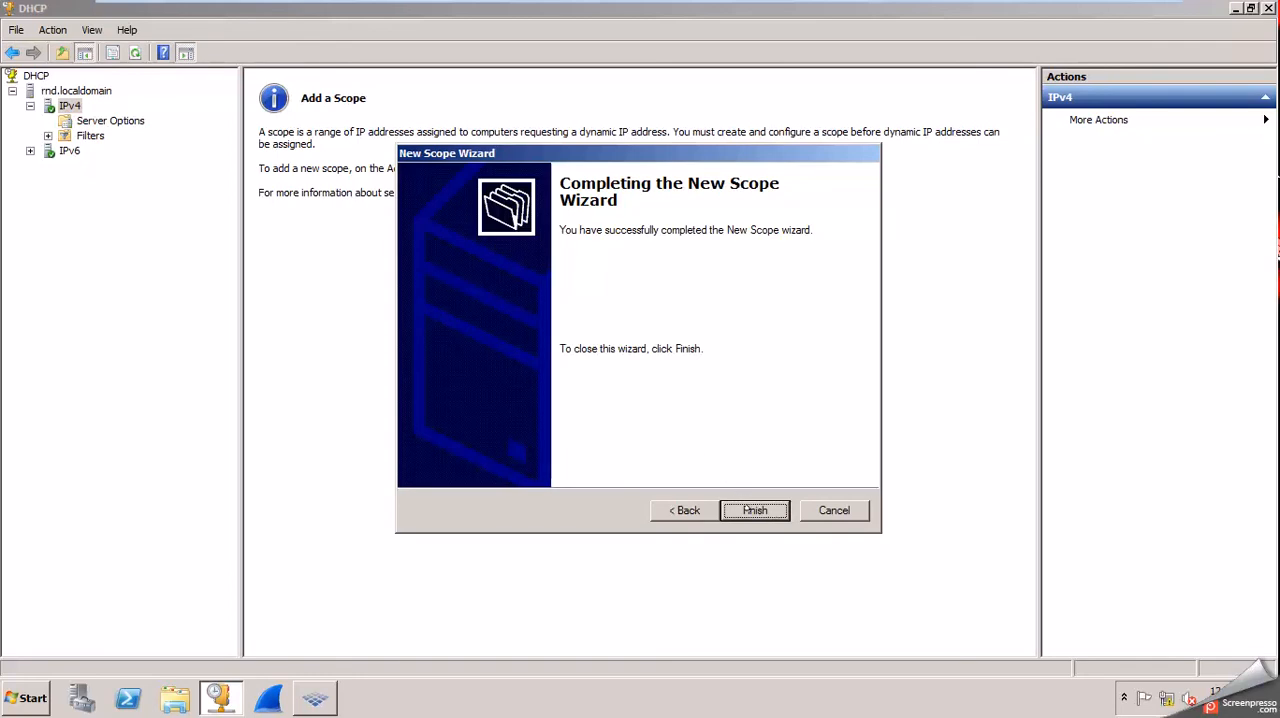
click(755, 510)
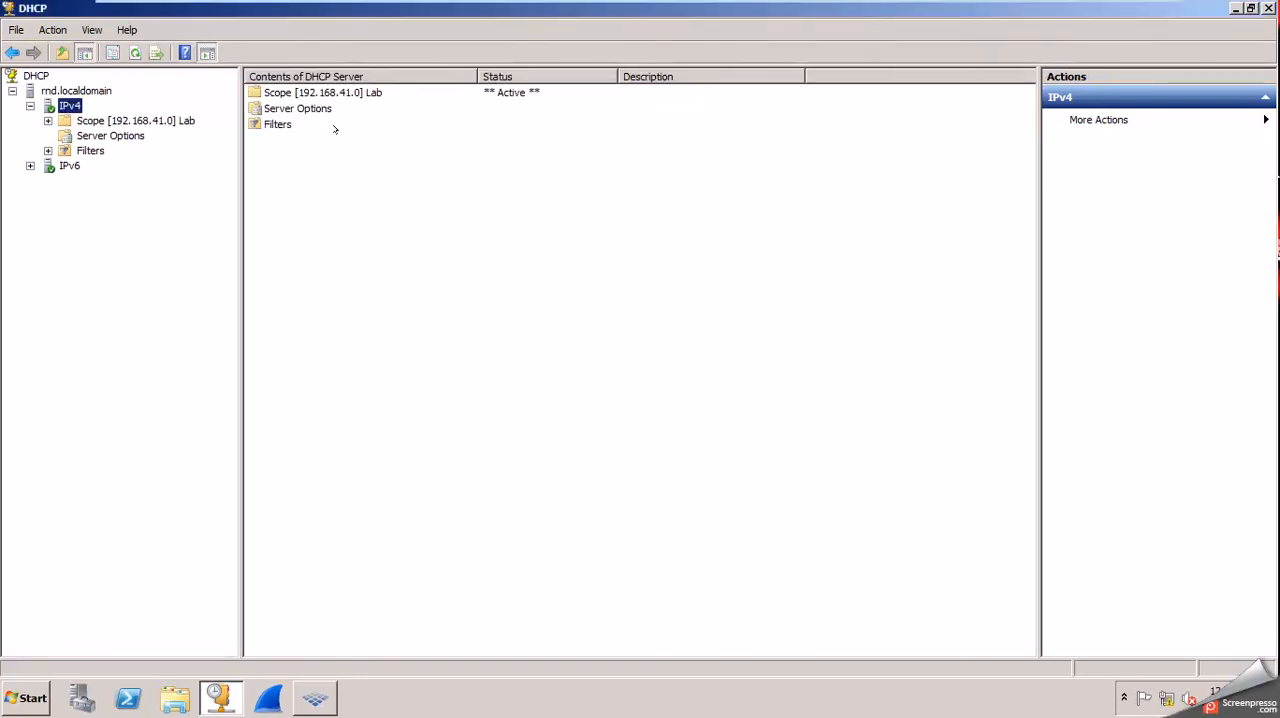
Set the DHCP server option 066 Boot Server Host Name to 192.168.41.137.
click(276, 93)
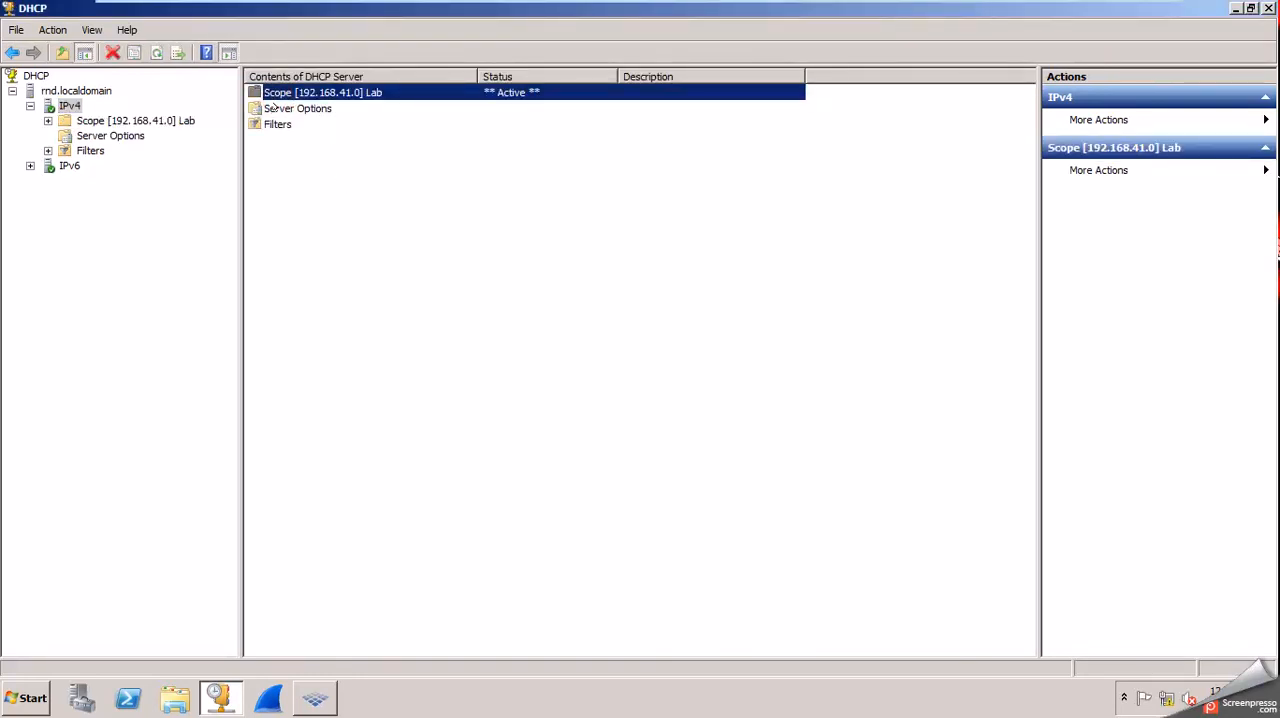
double_click(277, 109)
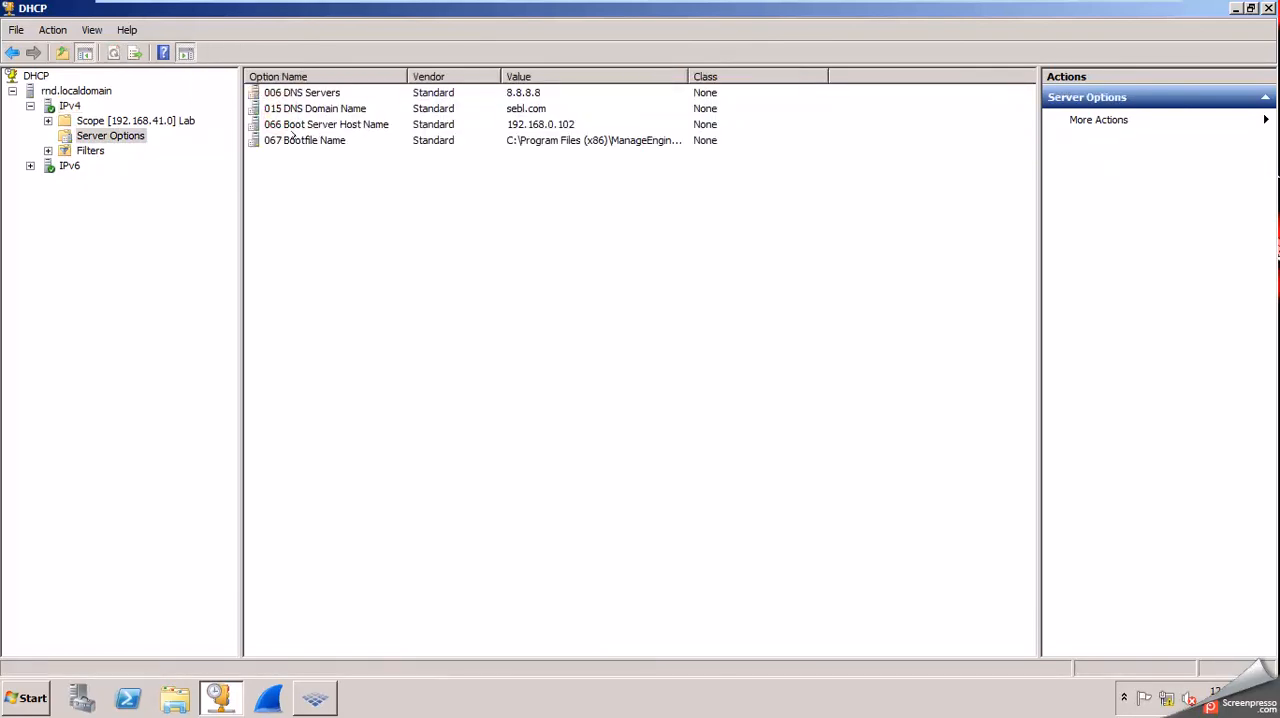
double_click(533, 123)
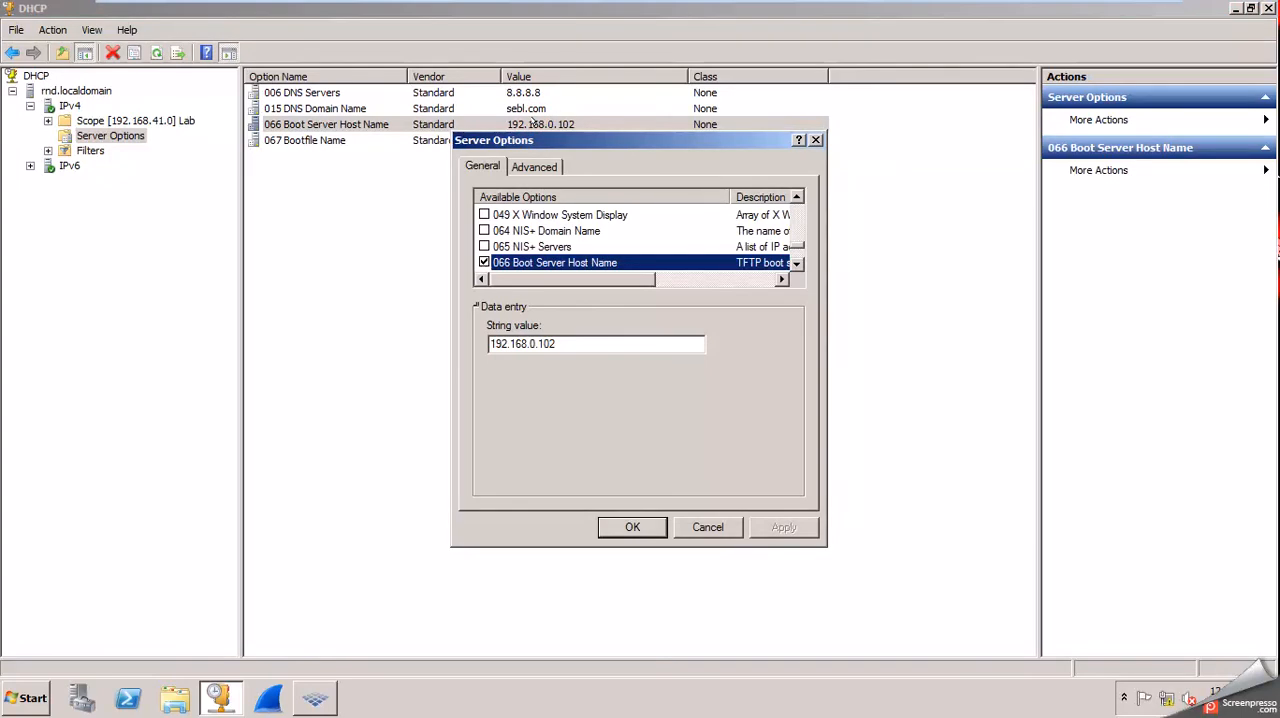
drag(561, 343, 529, 343)
text(41.1)
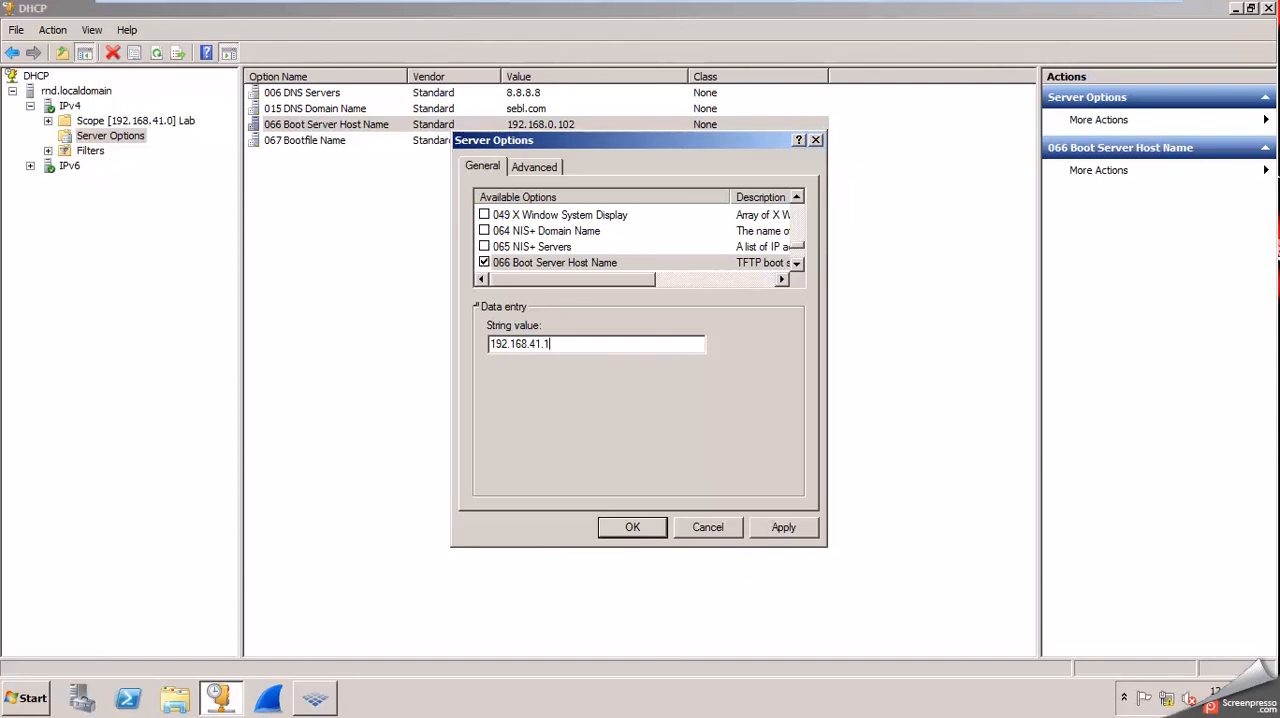
text(37)
click(655, 521)
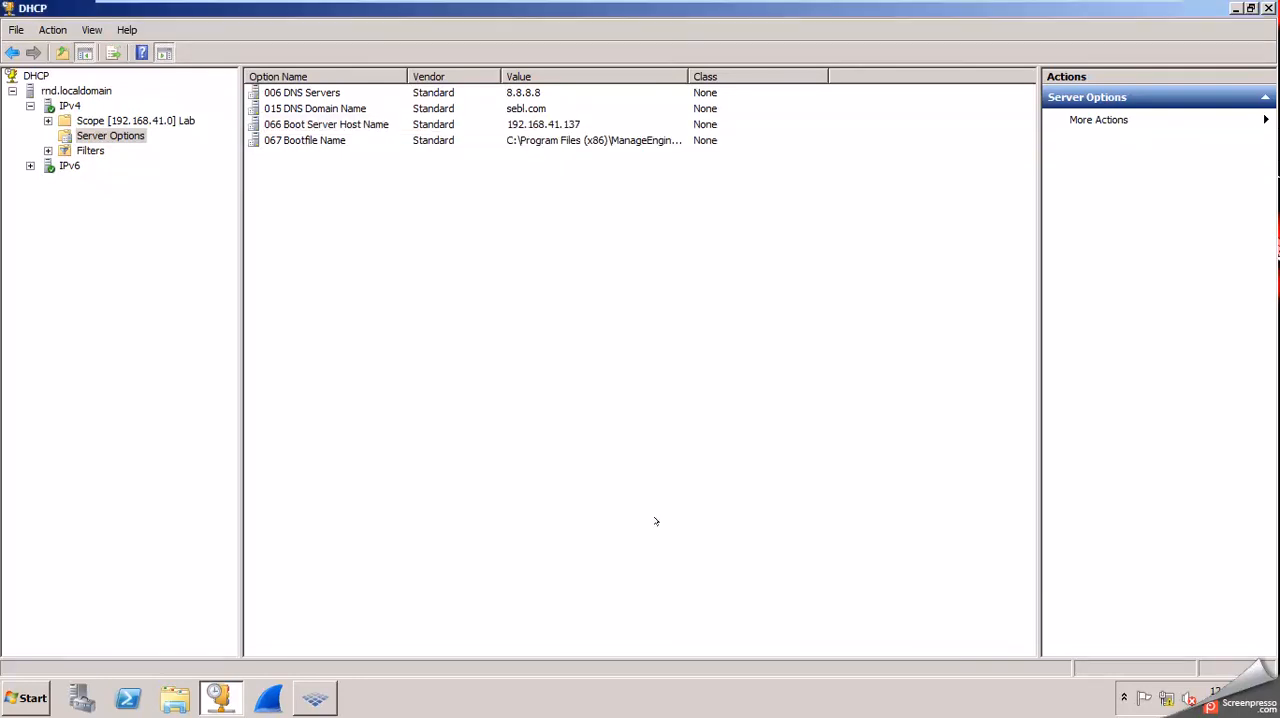
Open server option 067 Bootfile Name and check its path against the C:\Program Files (x86)\ManageEngine\PXEServer folder.
double_click(530, 140)
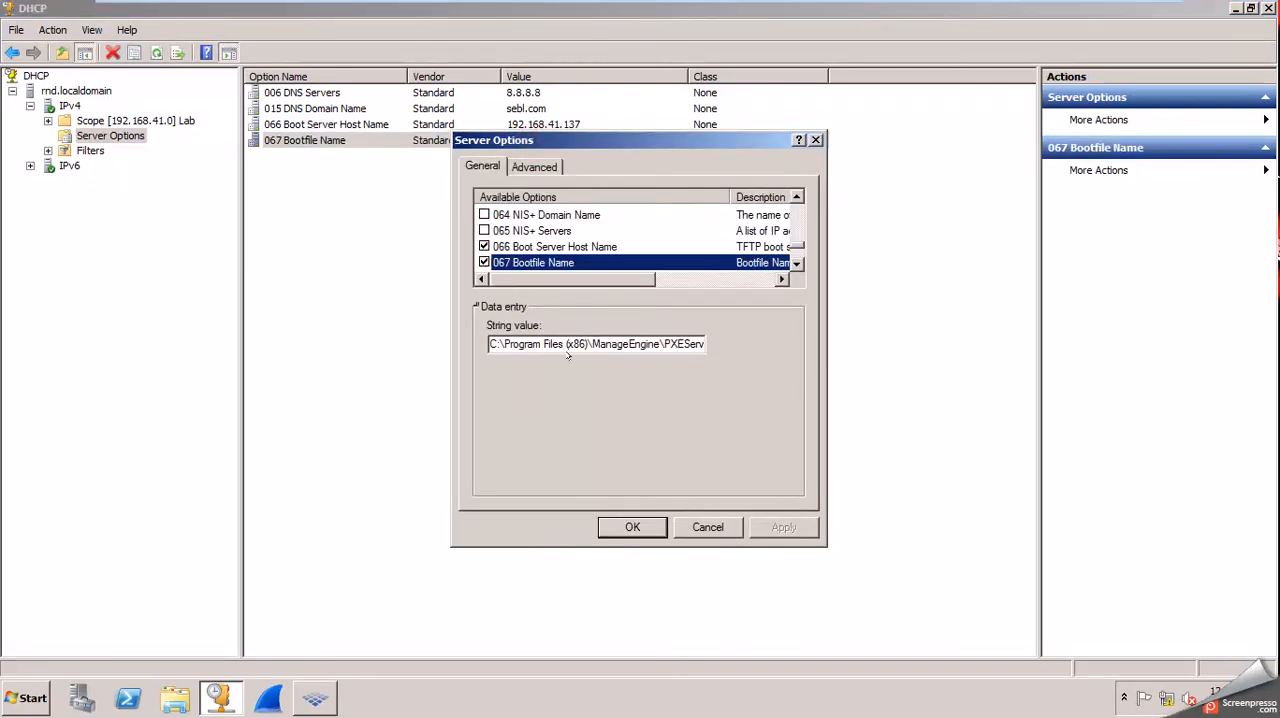
click(174, 698)
click(65, 298)
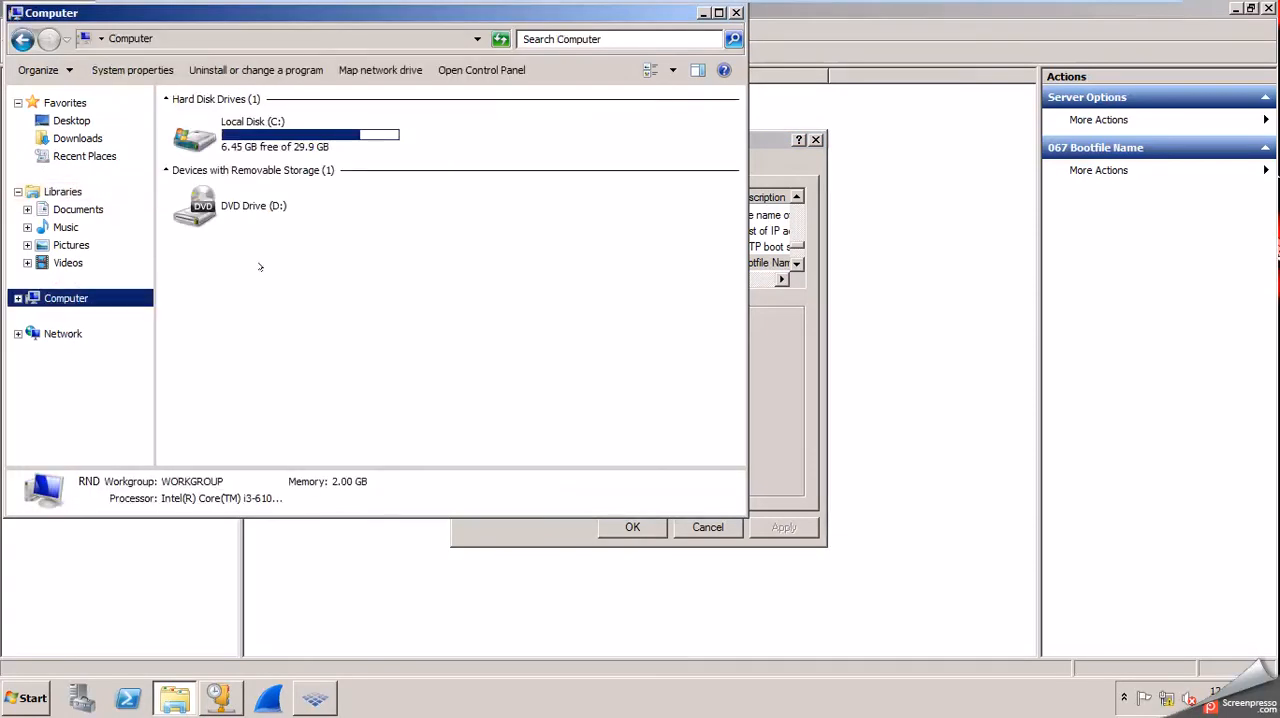
double_click(280, 149)
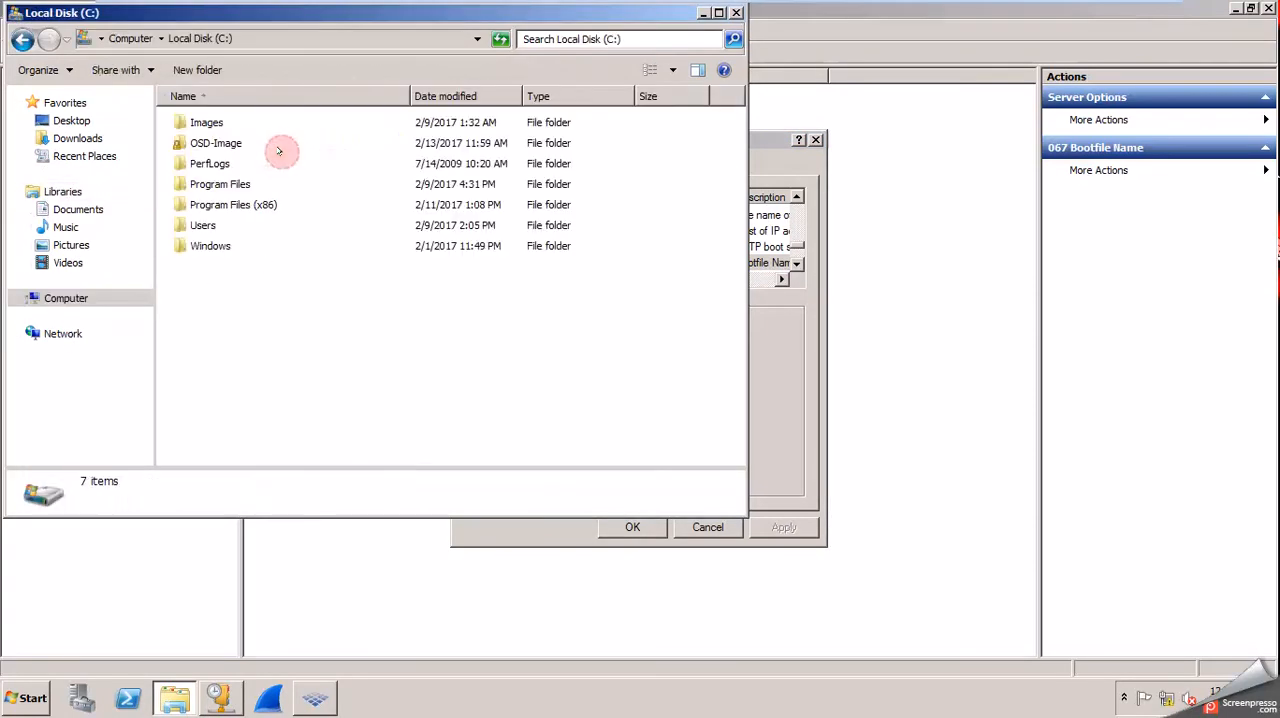
double_click(232, 204)
double_click(226, 163)
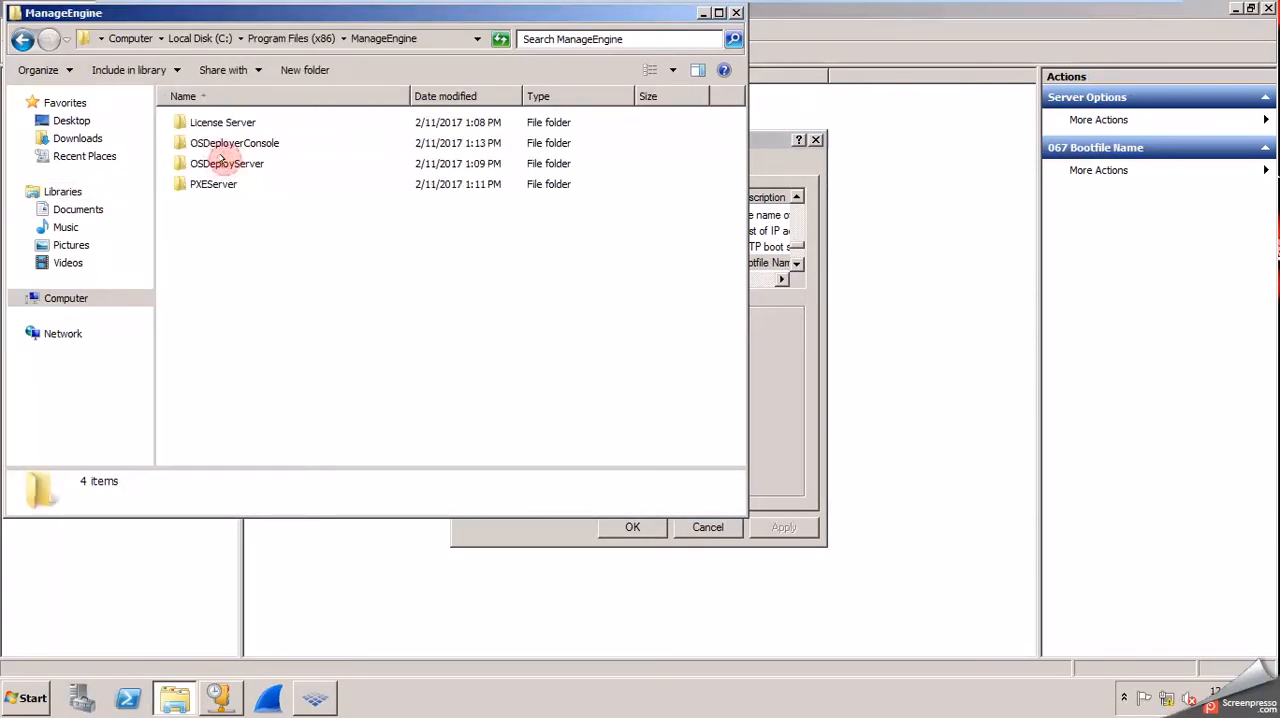
double_click(240, 165)
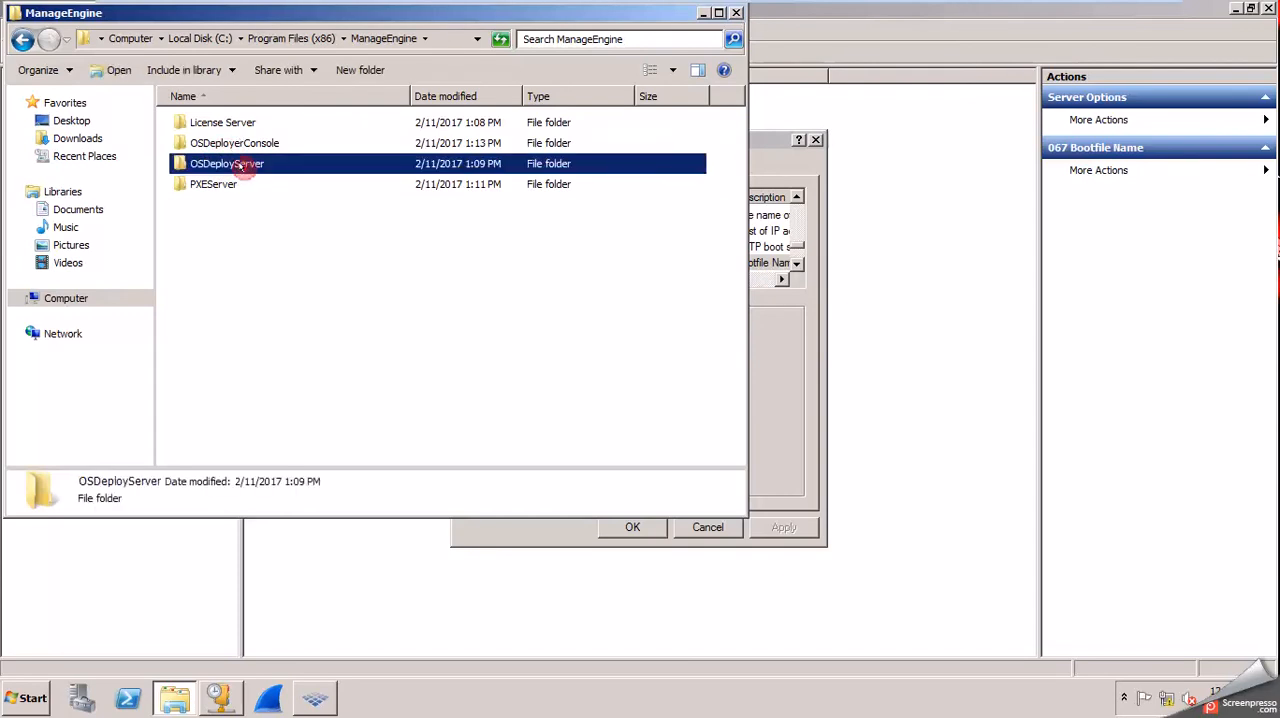
key(BackSpace)
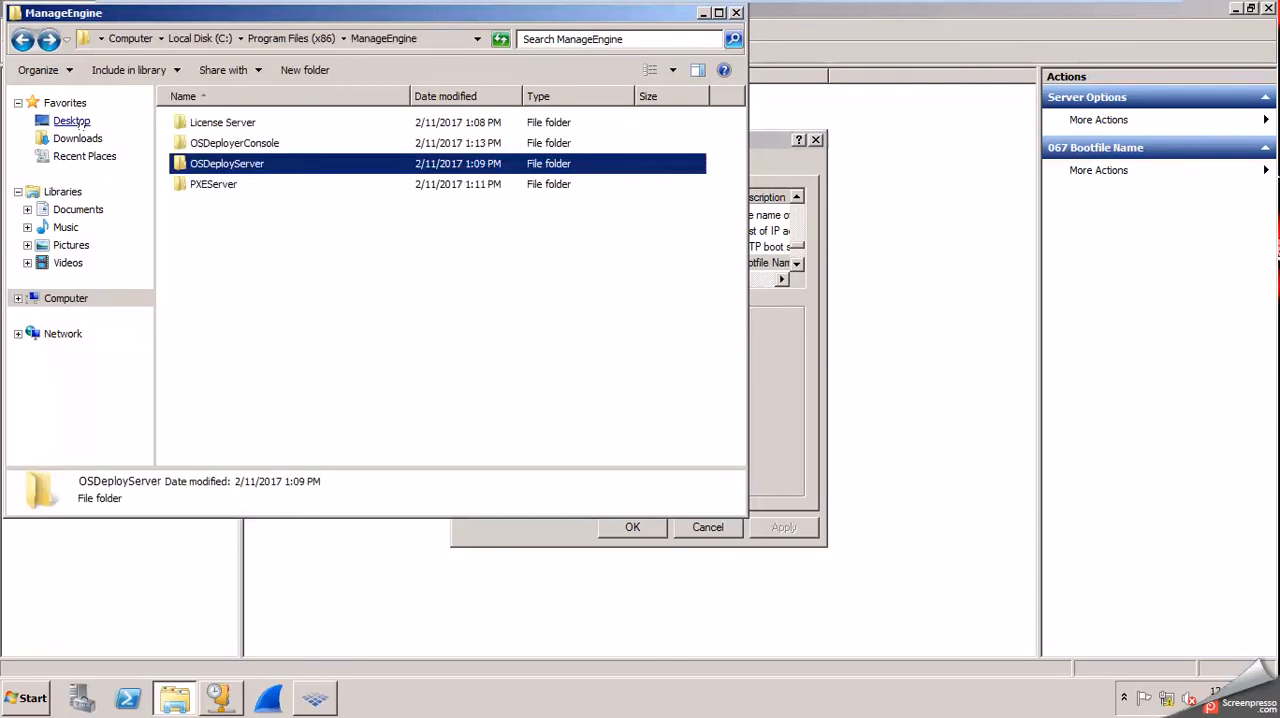
double_click(212, 184)
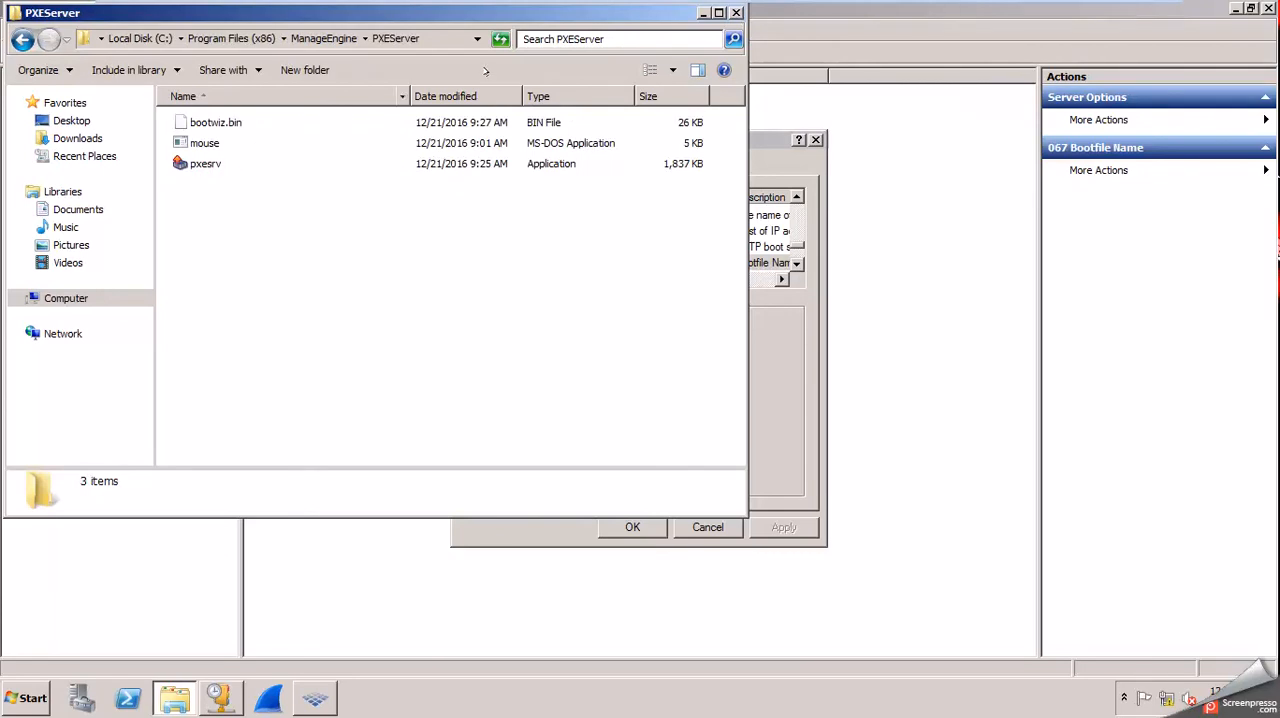
click(452, 38)
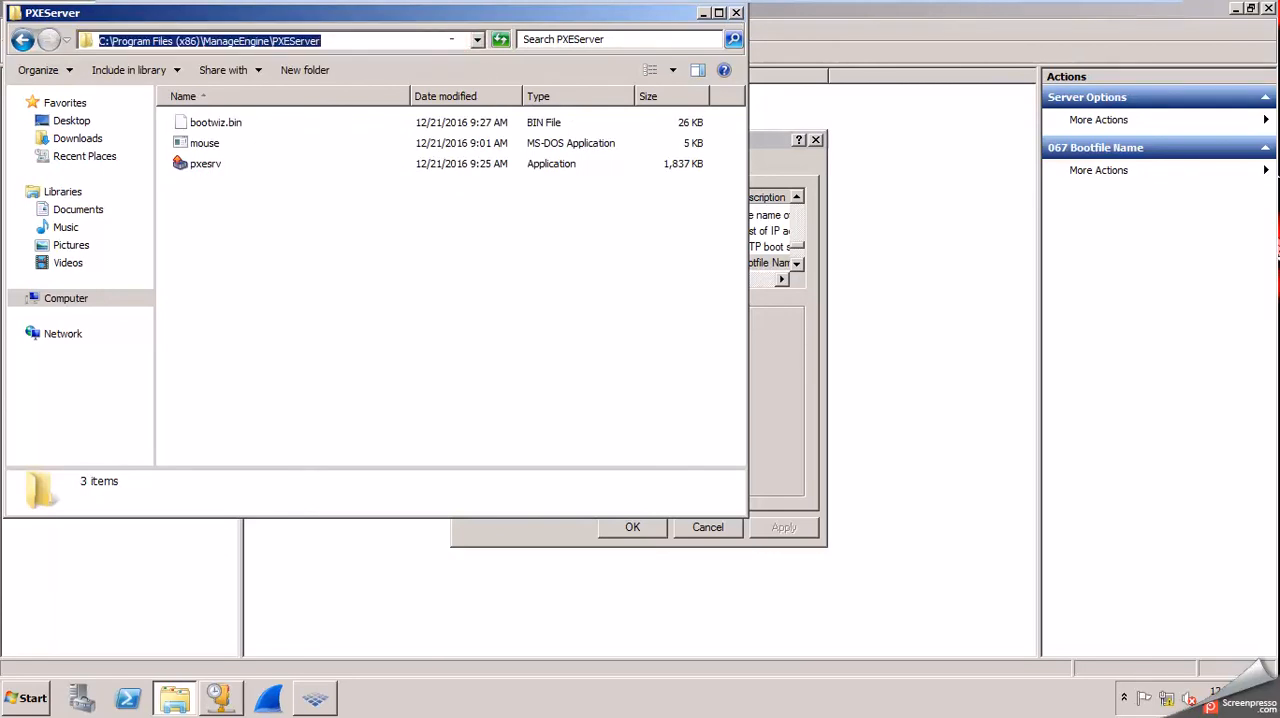
Accept the 067 Bootfile Name option with its existing path and return to the DHCP server options list.
click(758, 322)
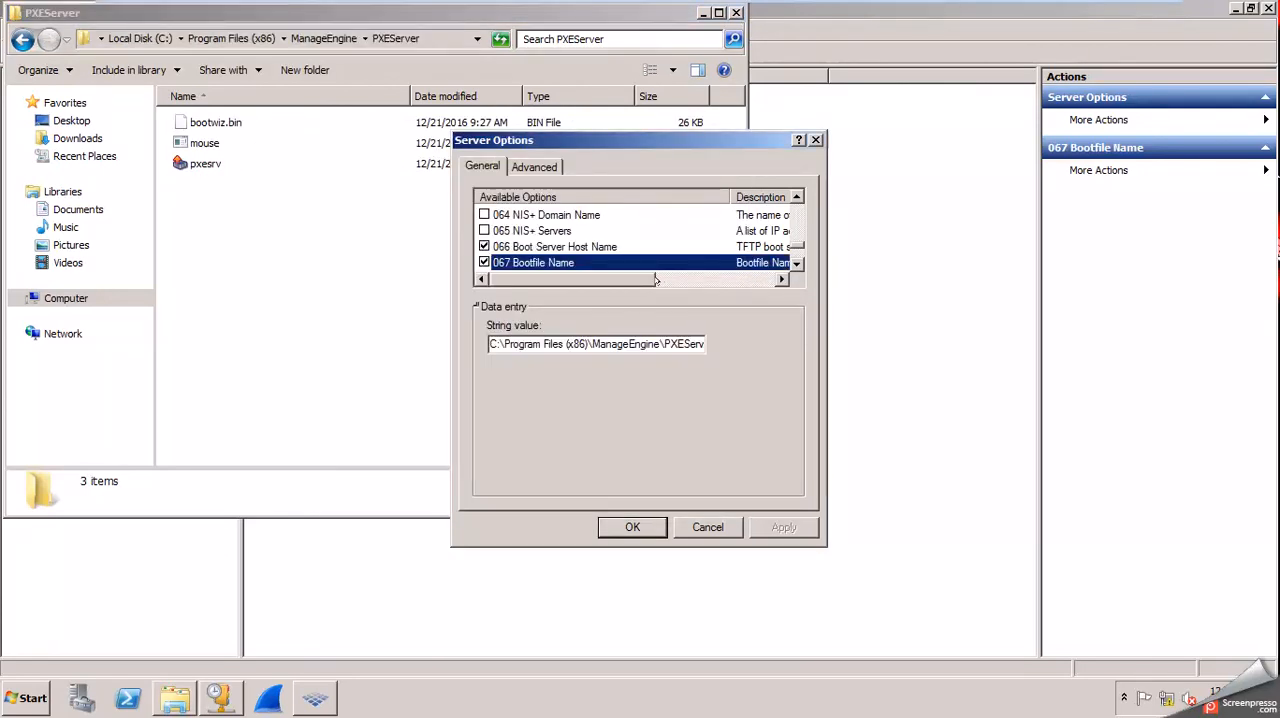
click(643, 283)
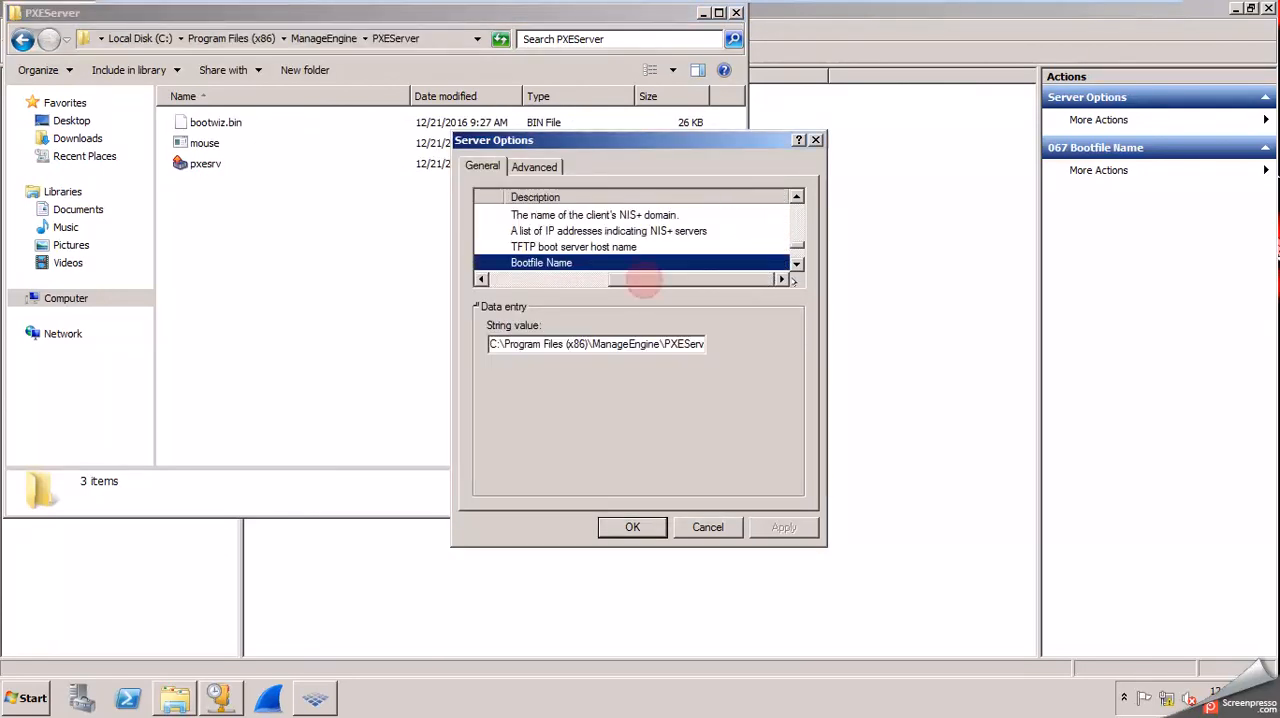
click(617, 526)
click(414, 122)
click(829, 306)
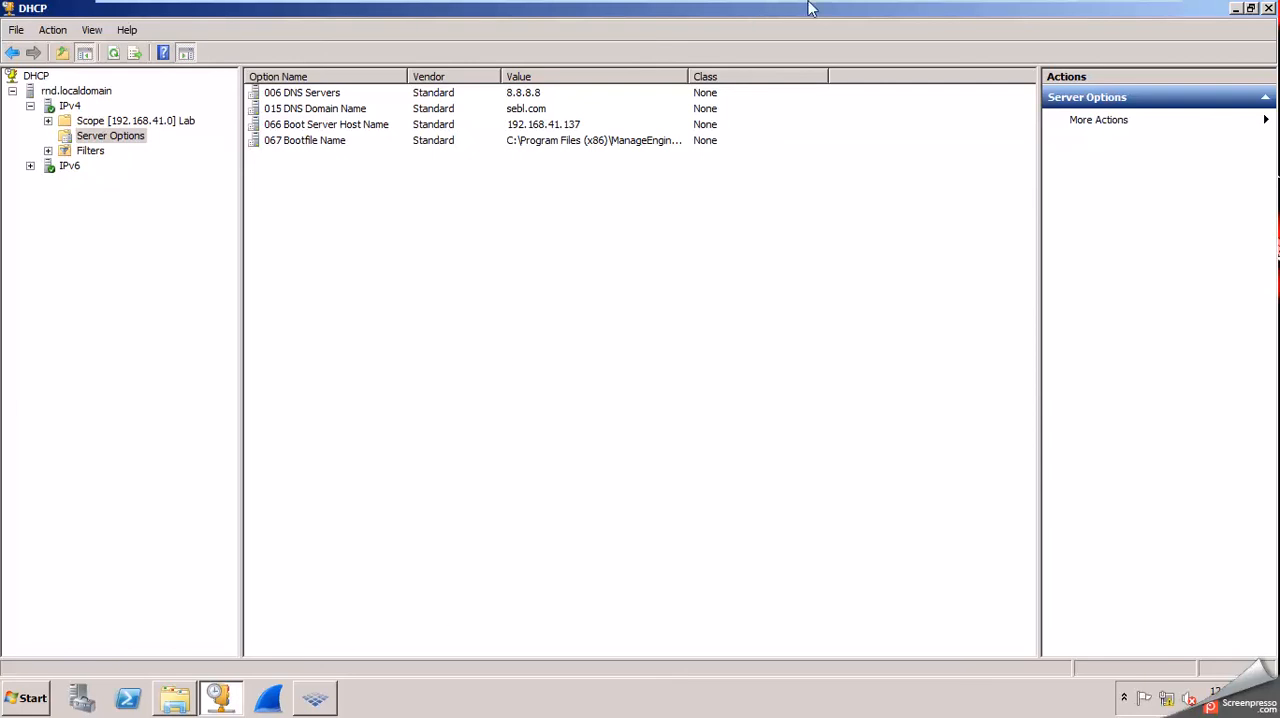
Switch to the Windows 7 client virtual machine and restart it from the logon screen.
mouse_move(813, 5)
click(706, 12)
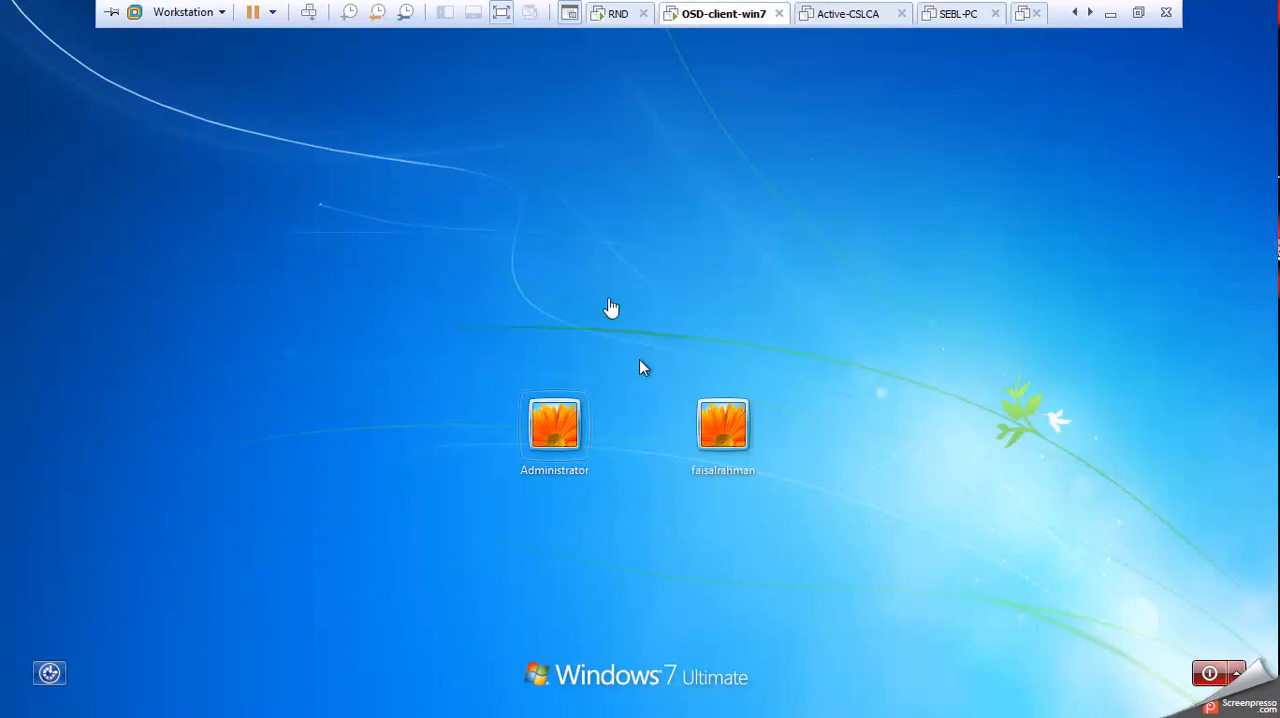
click(1237, 673)
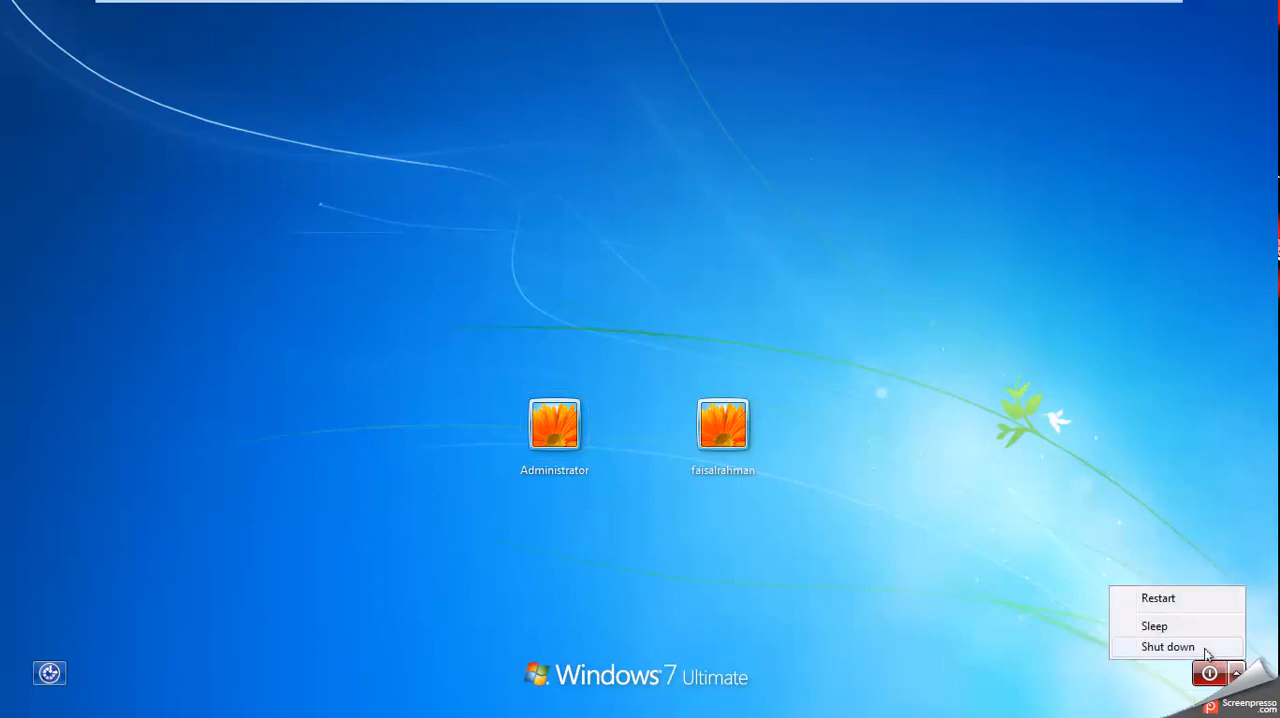
click(1172, 601)
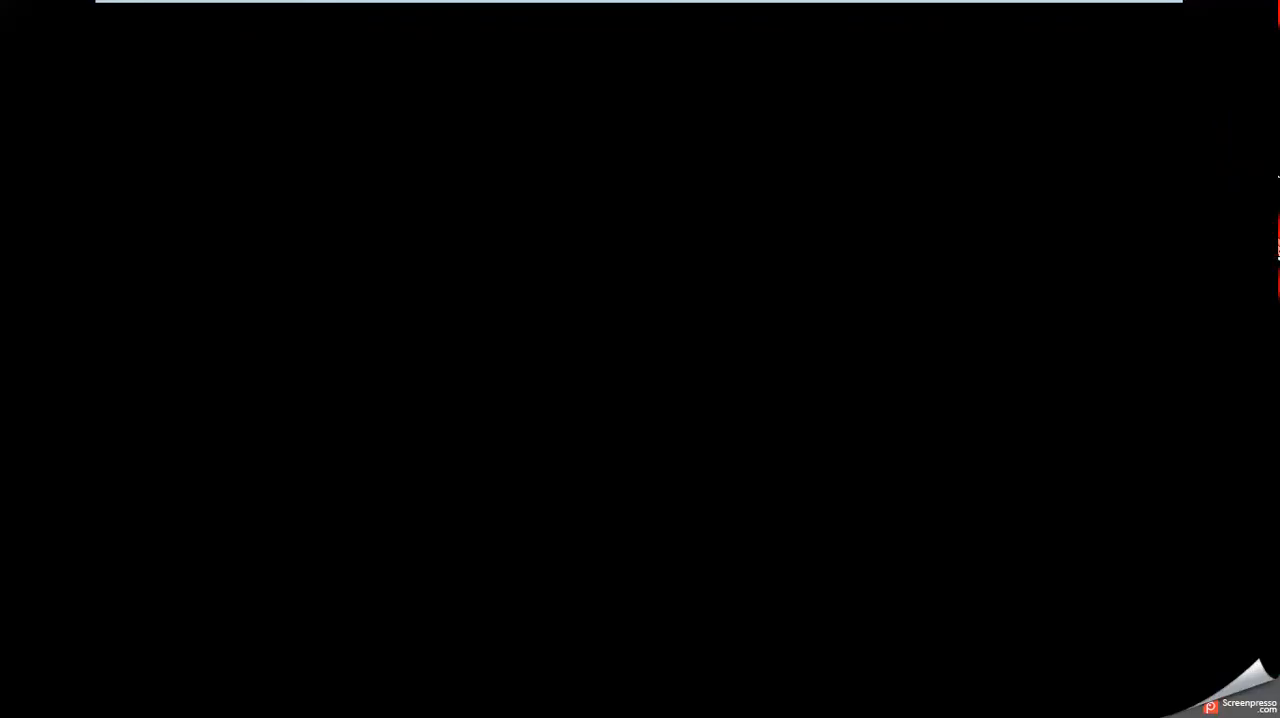
Bring up the client's boot menu during startup and boot it from the Intel E1000 network adapter.
key(Escape)
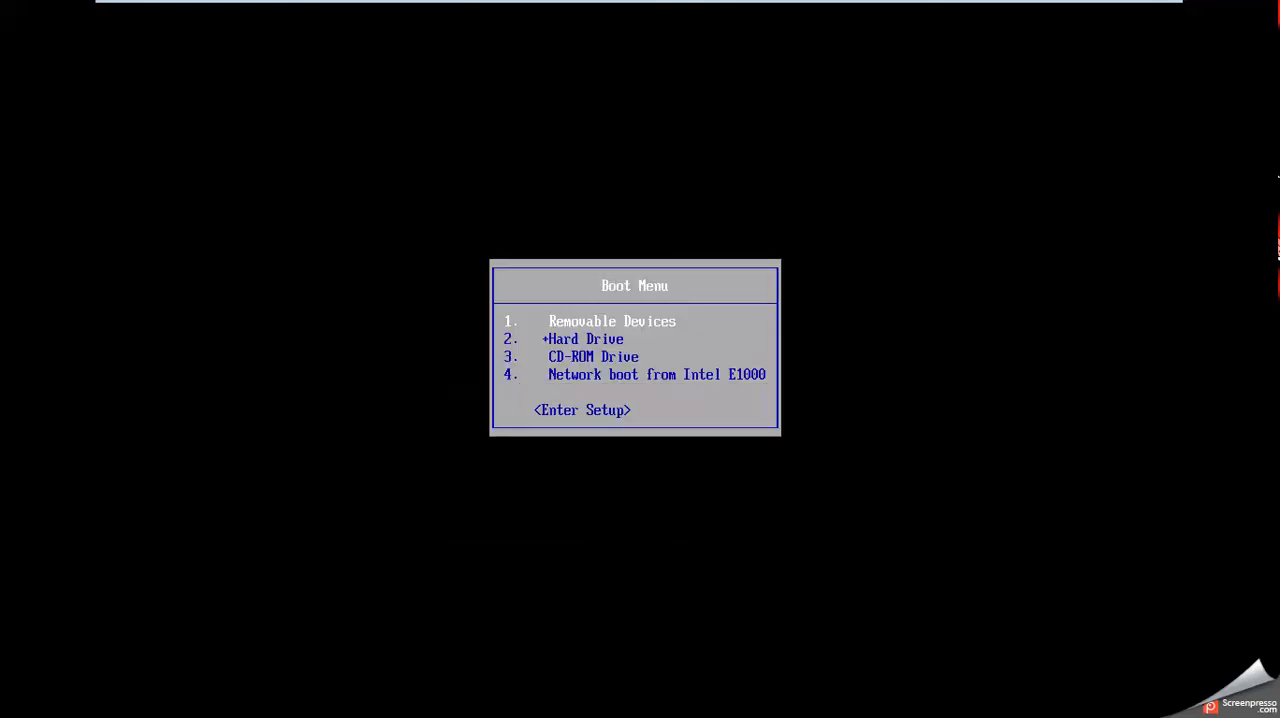
key(Down)
key(Down)
key(Down)
key(Return)
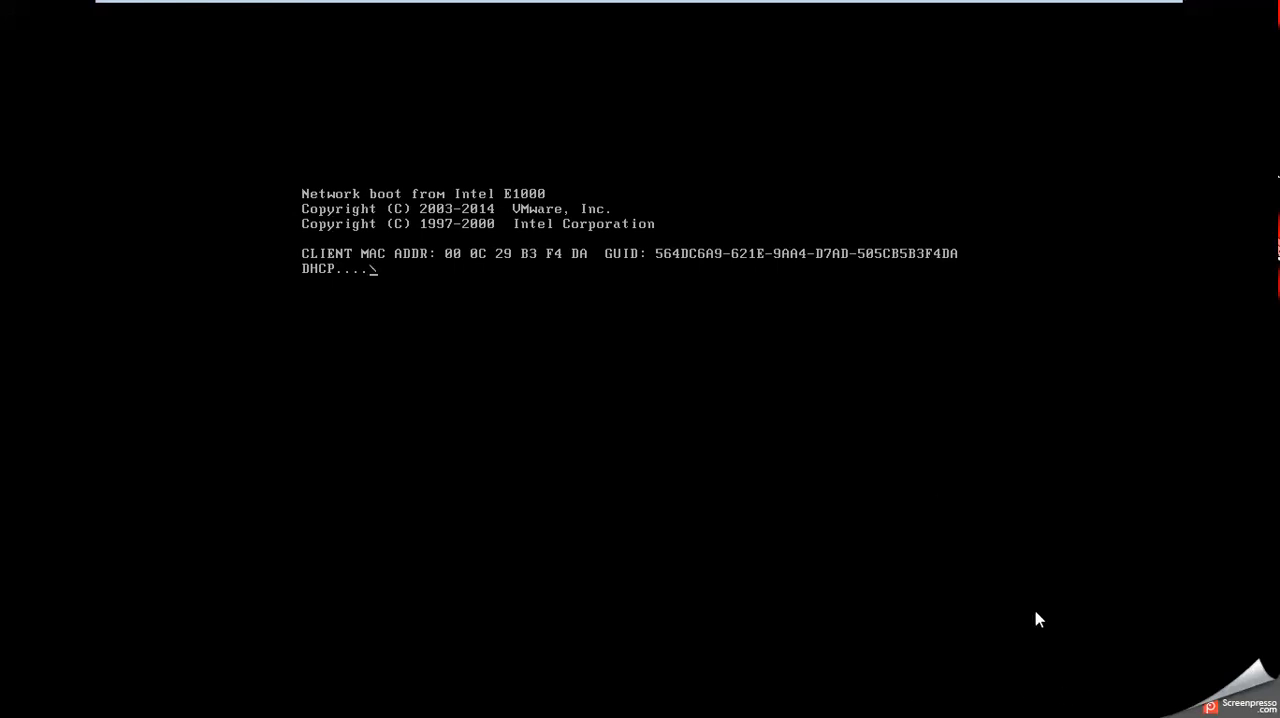
mouse_move(640, 28)
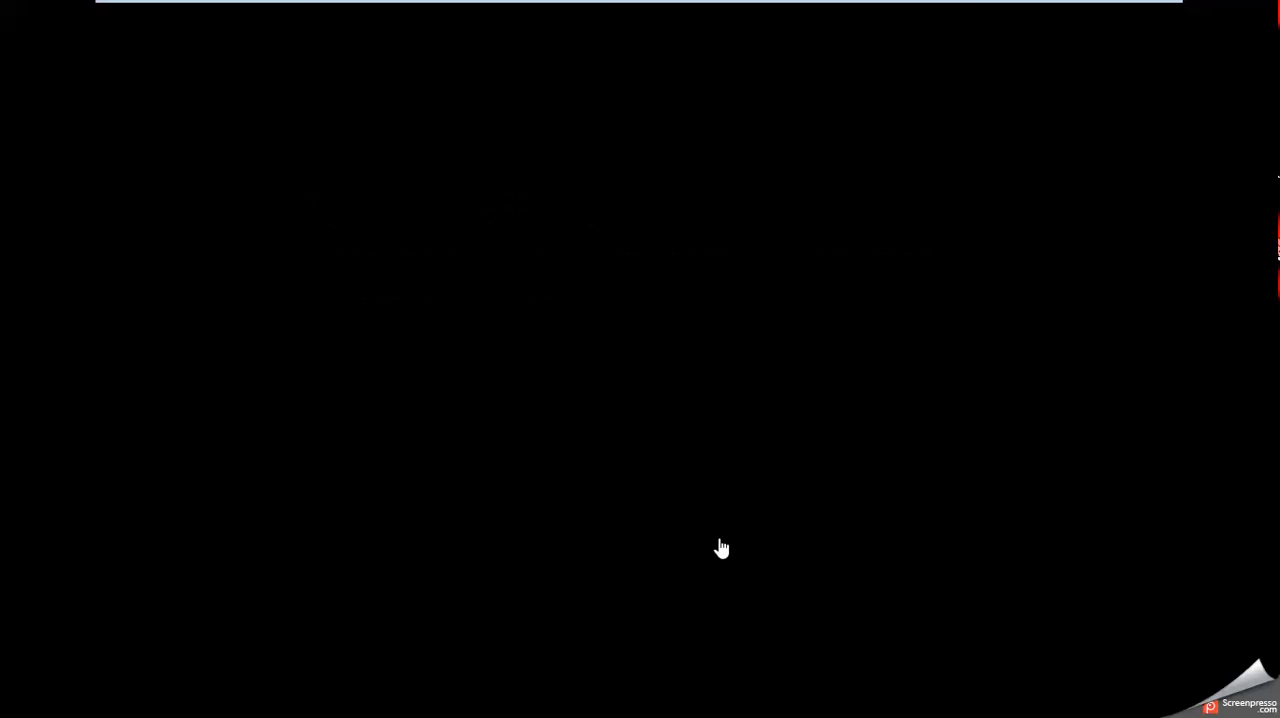
mouse_move(817, 6)
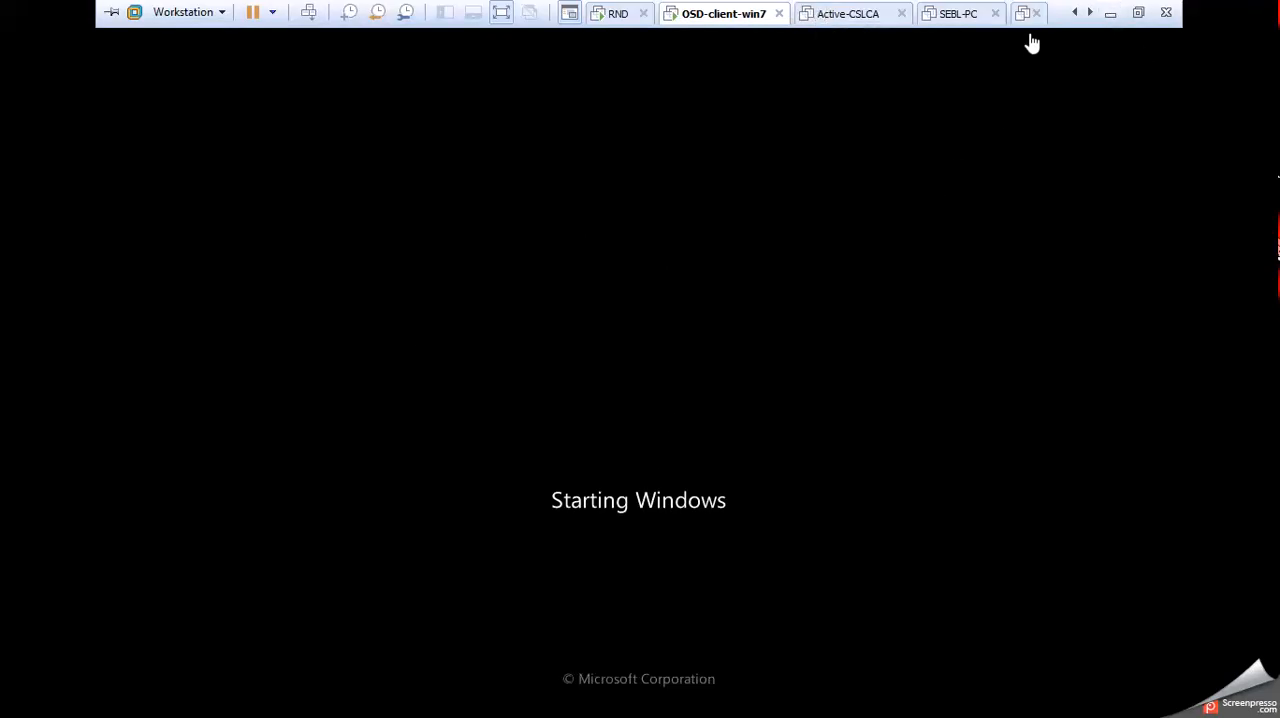
mouse_move(1087, 6)
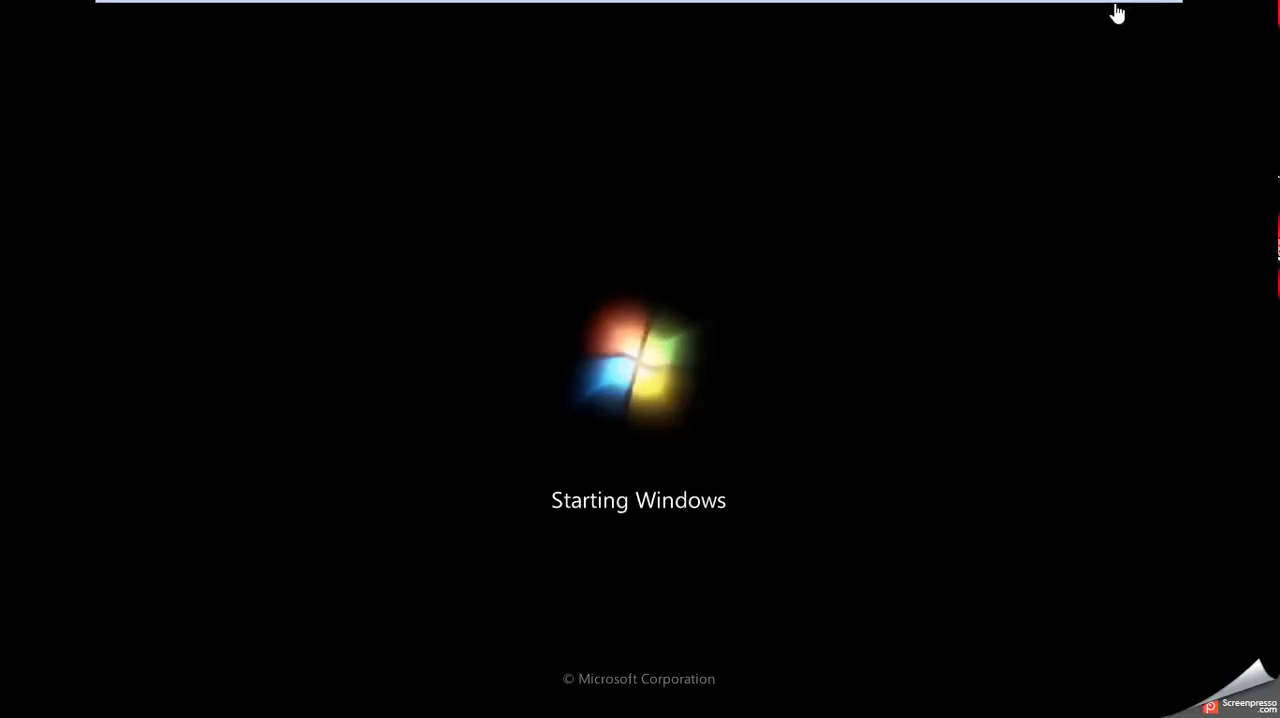
click(1118, 5)
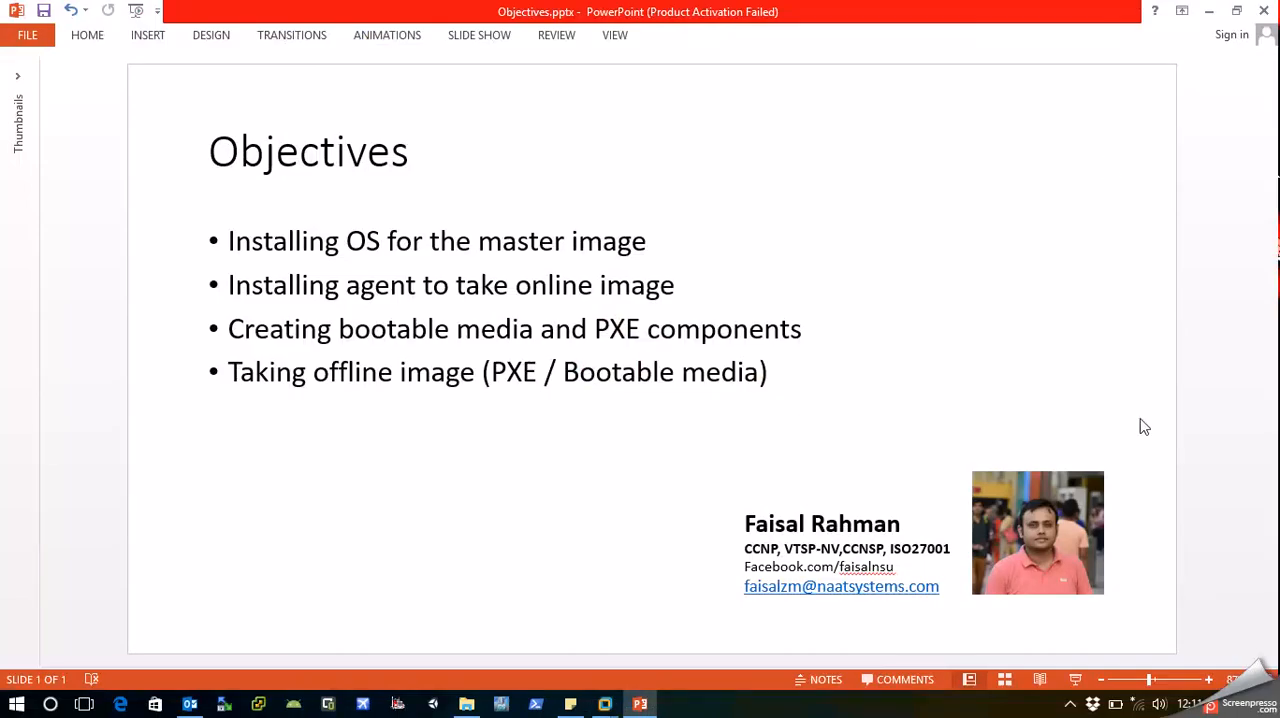
click(1071, 705)
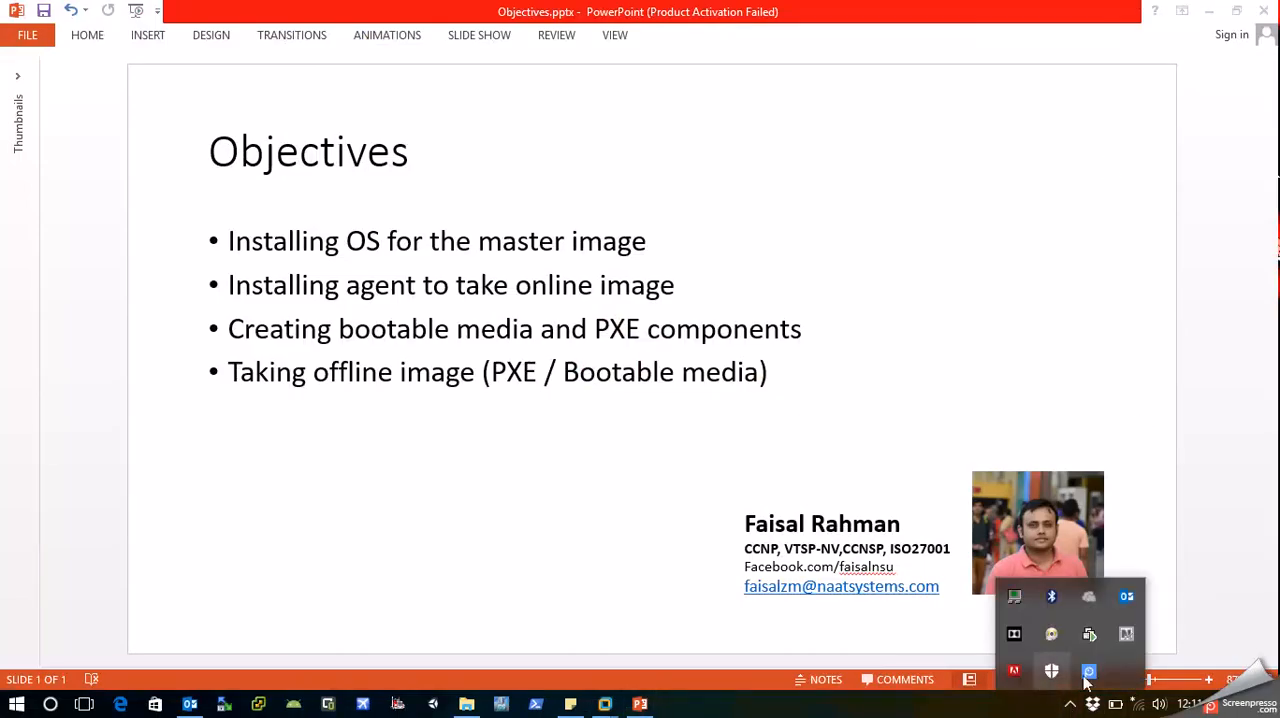
right_click(1070, 672)
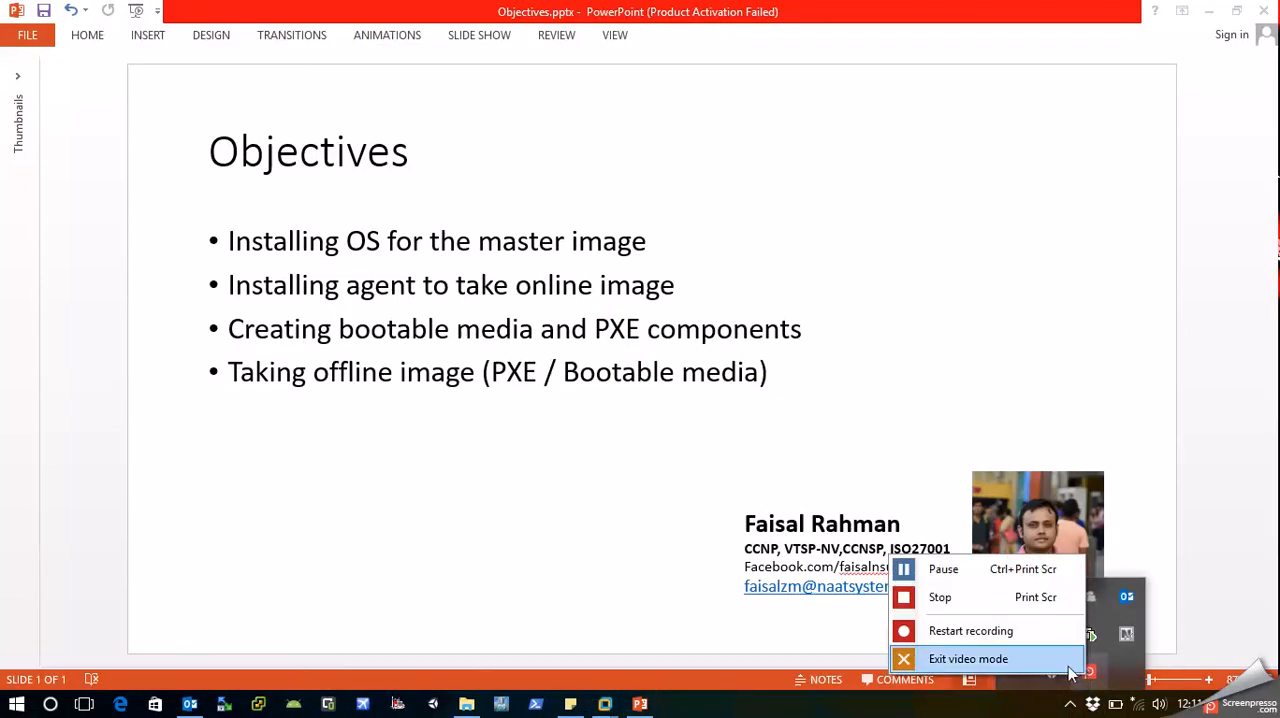
click(969, 575)
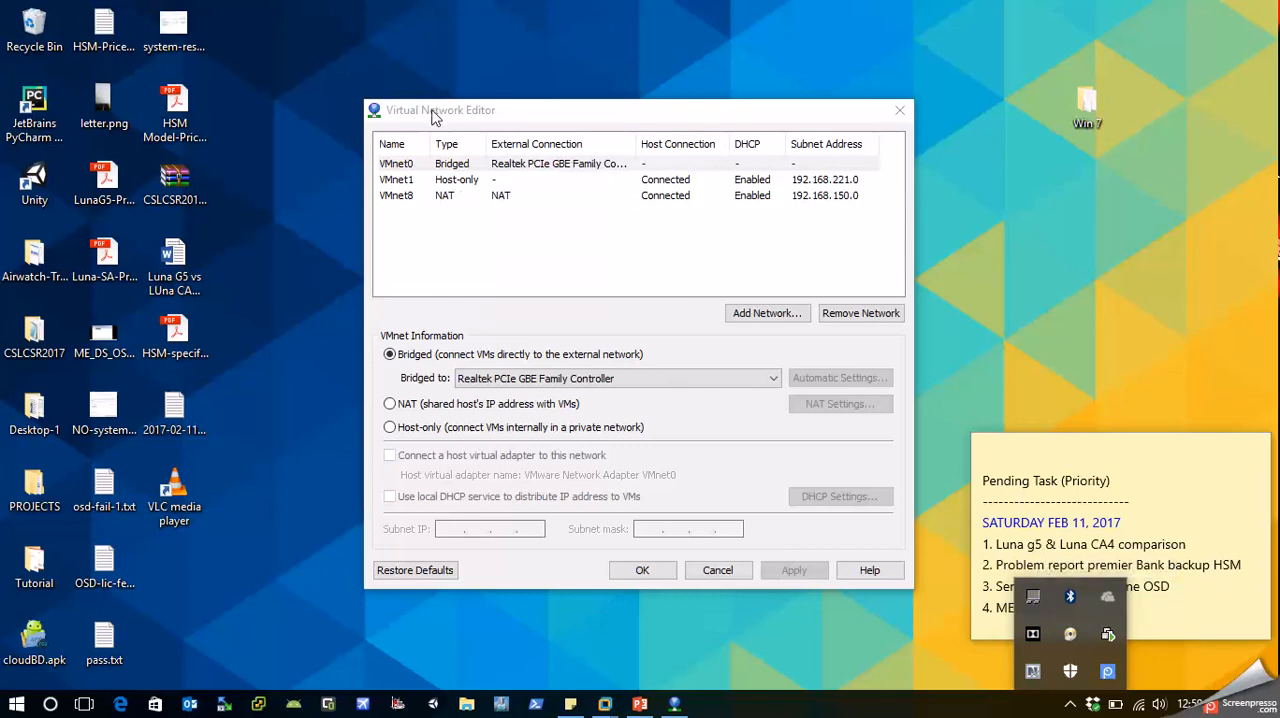
Close the Virtual Network Editor without applying changes and switch to the OSD-client-win7 virtual machine in VMware Workstation.
click(373, 556)
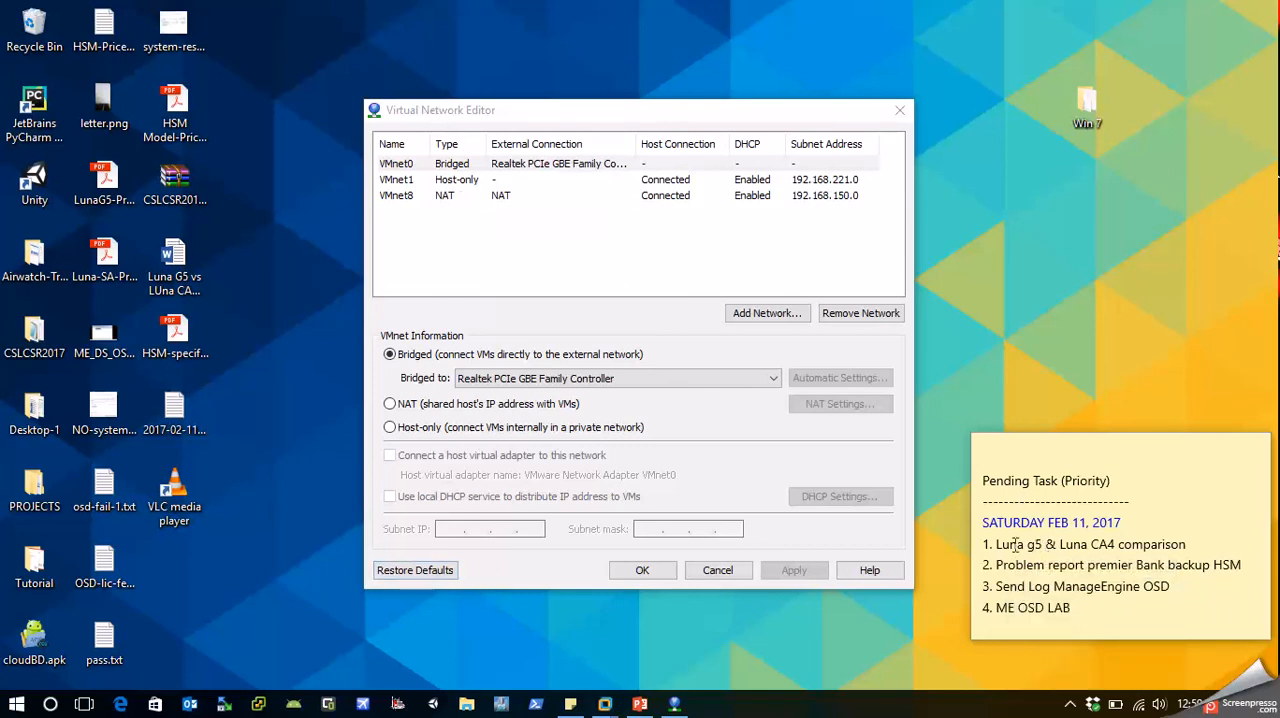
click(713, 572)
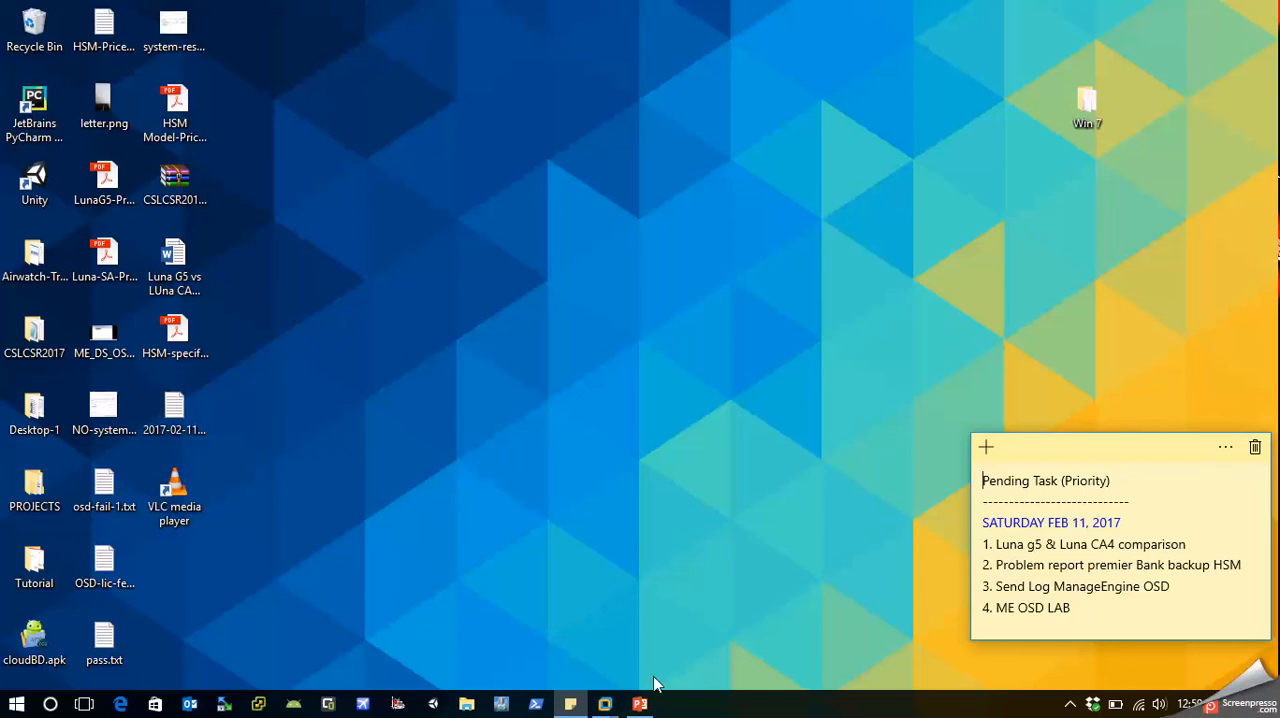
mouse_move(612, 706)
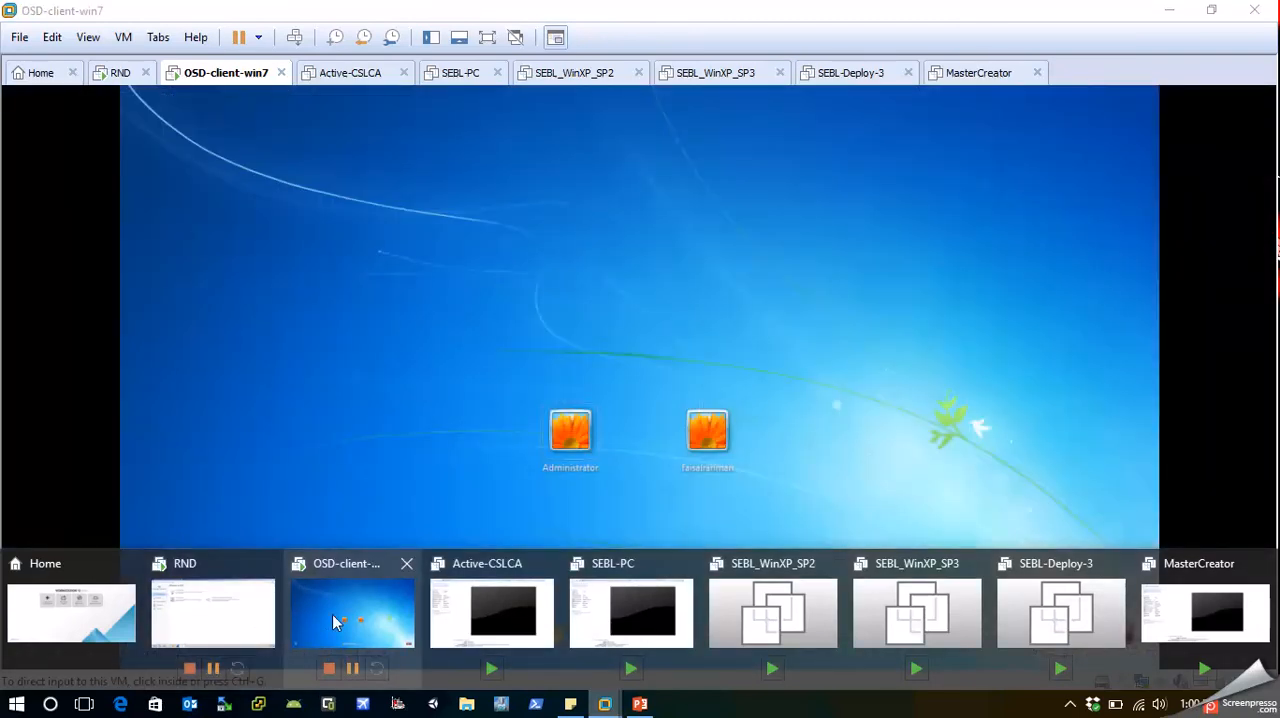
click(331, 618)
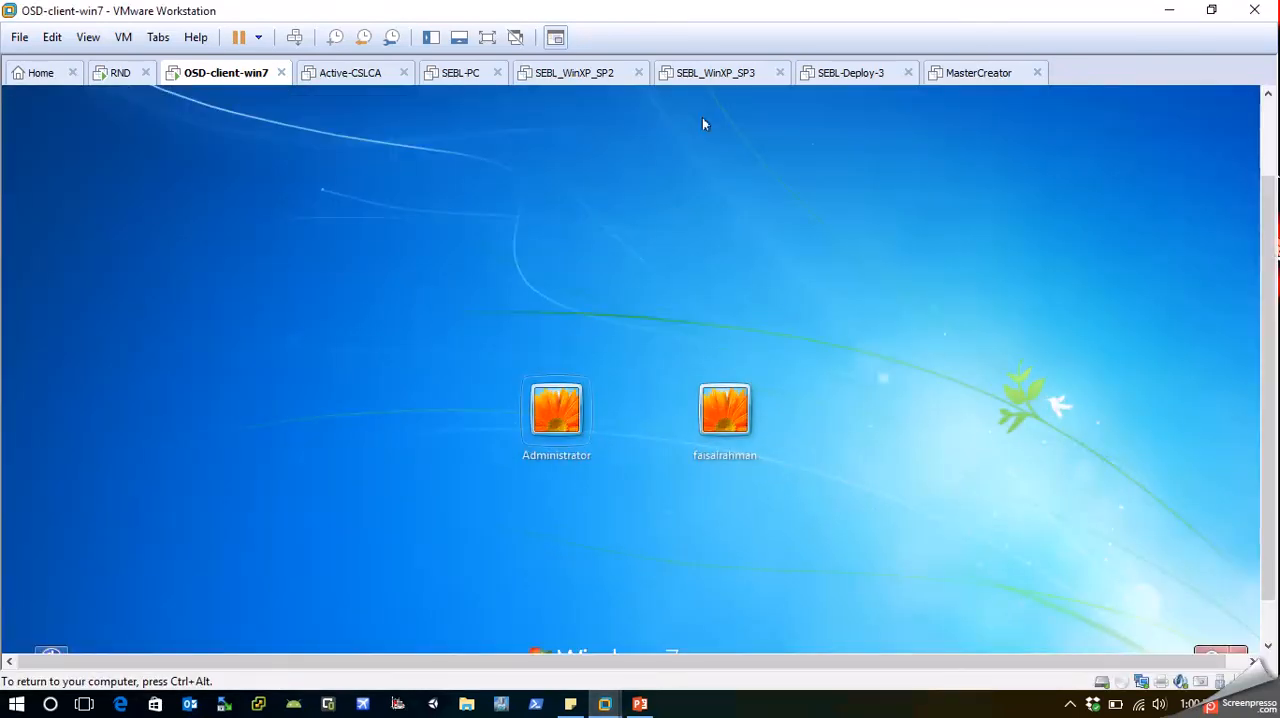
Restart the guest operating system of the OSD-client-win7 virtual machine and confirm the restart.
right_click(228, 86)
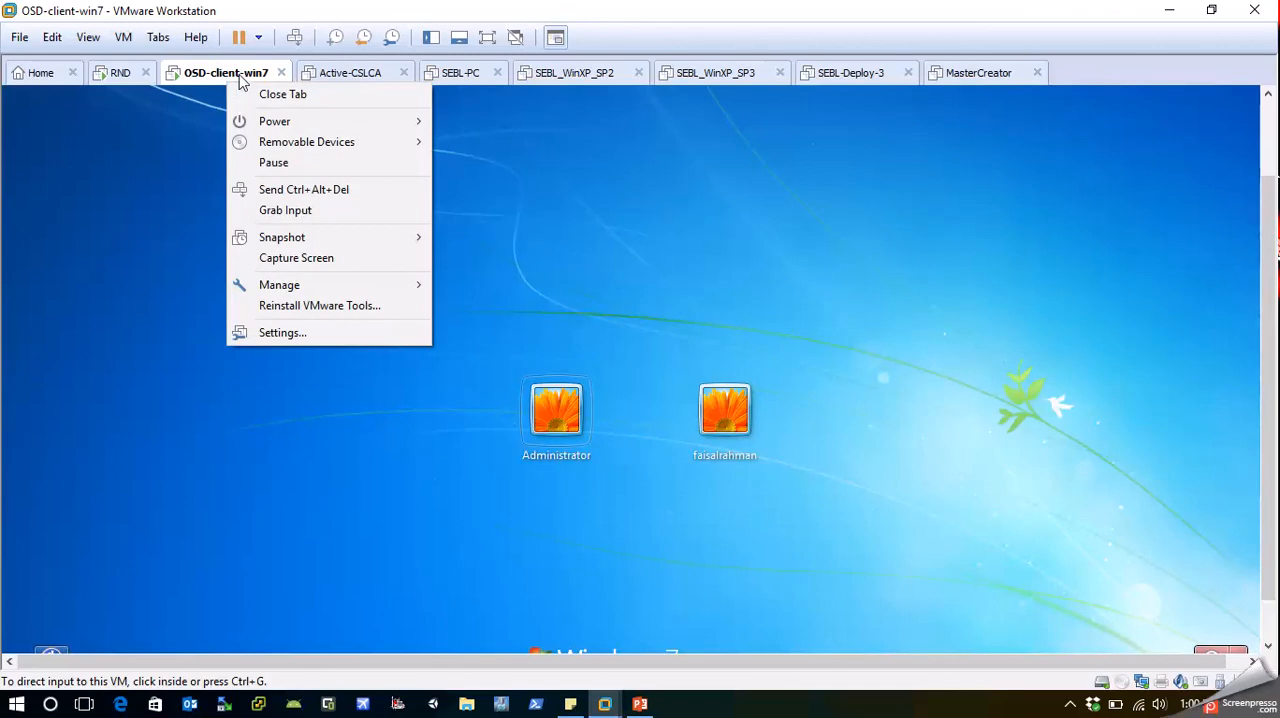
mouse_move(322, 125)
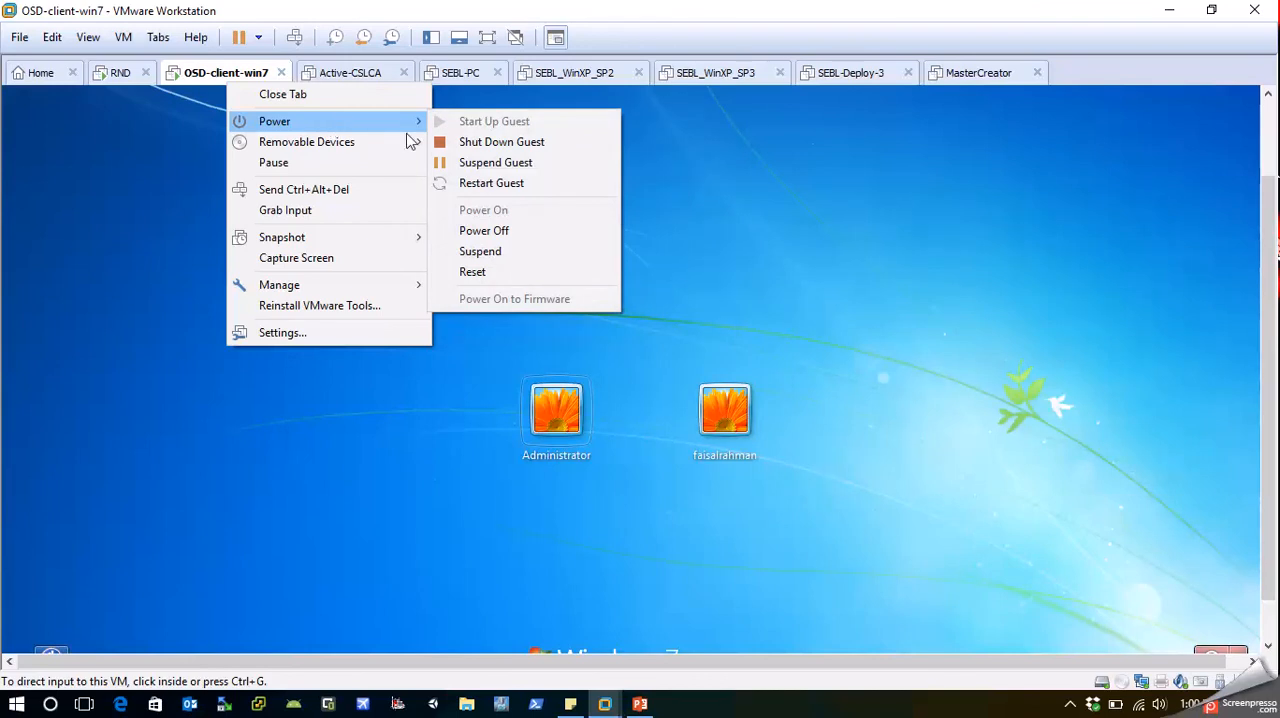
click(490, 185)
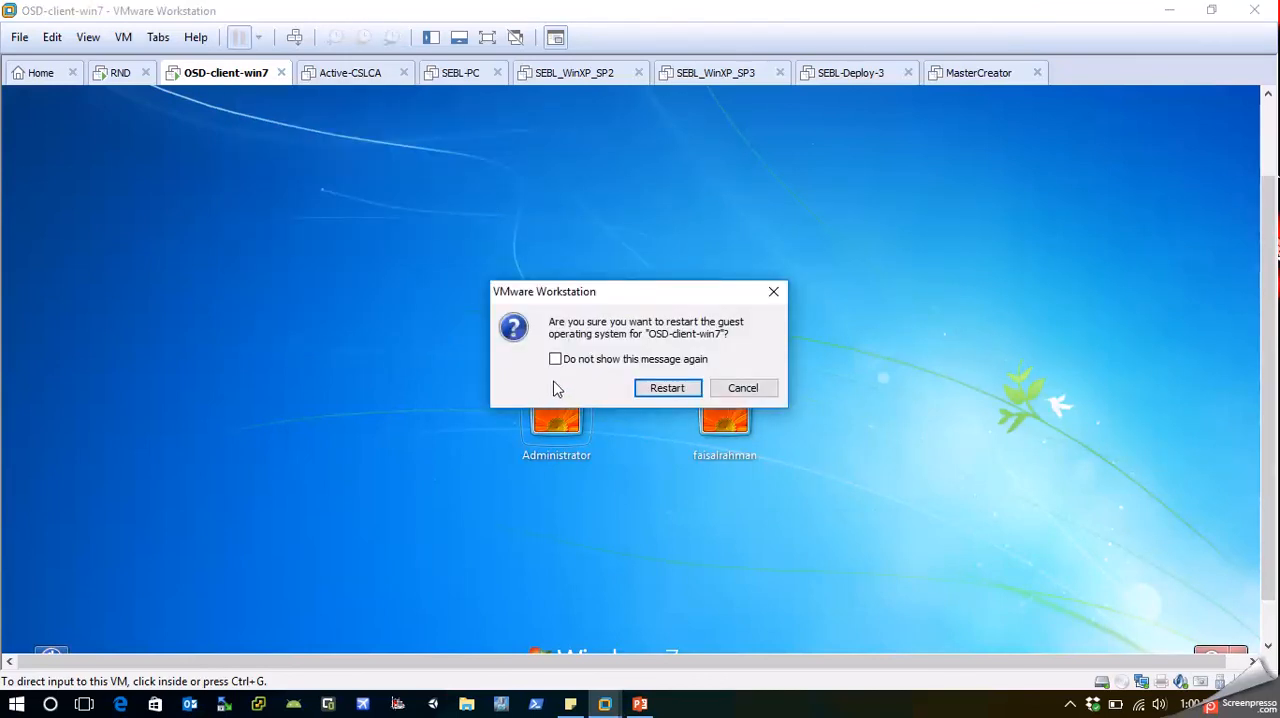
click(667, 392)
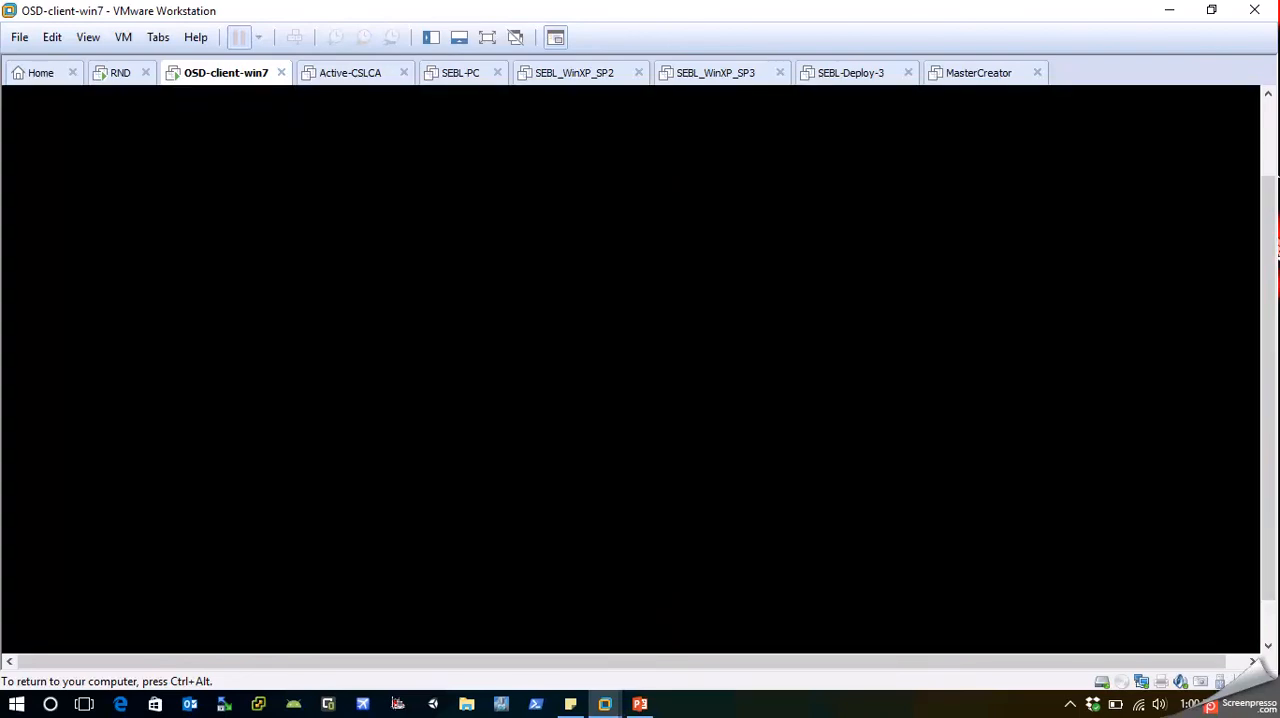
Open the client's boot menu during startup and choose network boot to reach the ManageEngine PXE Server screen.
key(Escape)
key(Down)
key(Down)
key(Down)
key(Return)
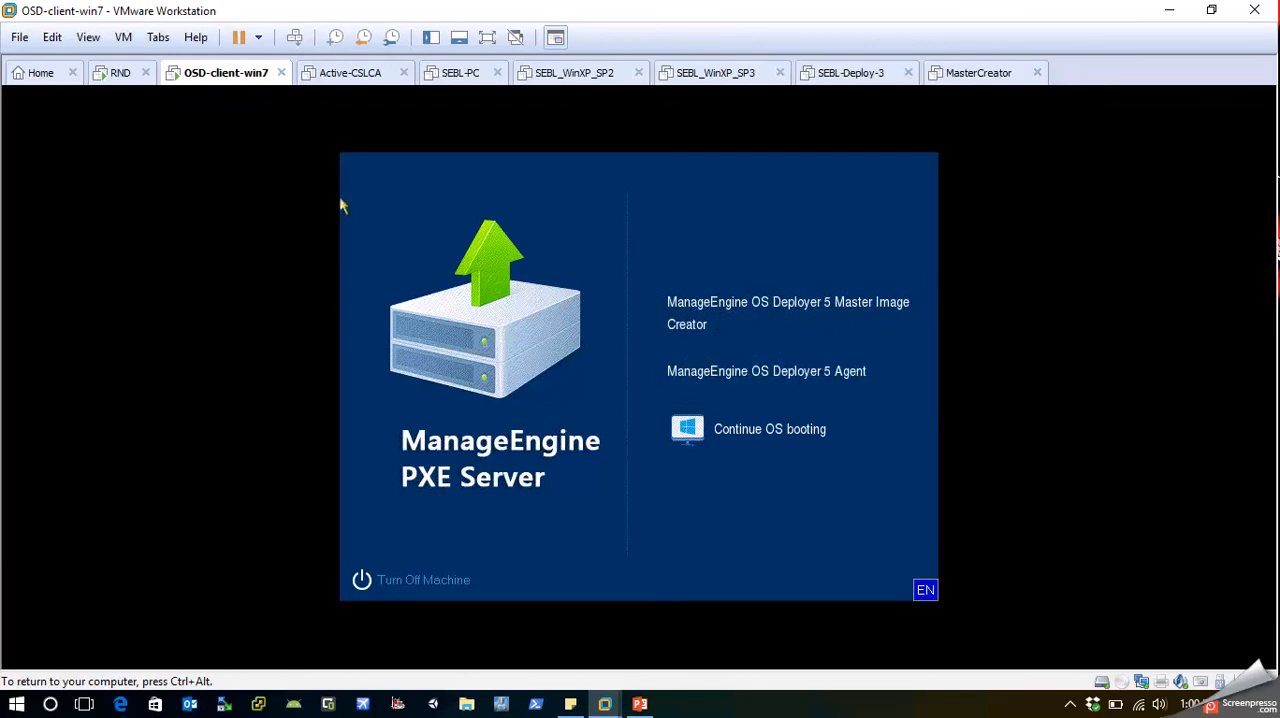
Check the PXE server components in the OS Deployer console on the RND machine, then return to OSD-client-win7.
click(128, 72)
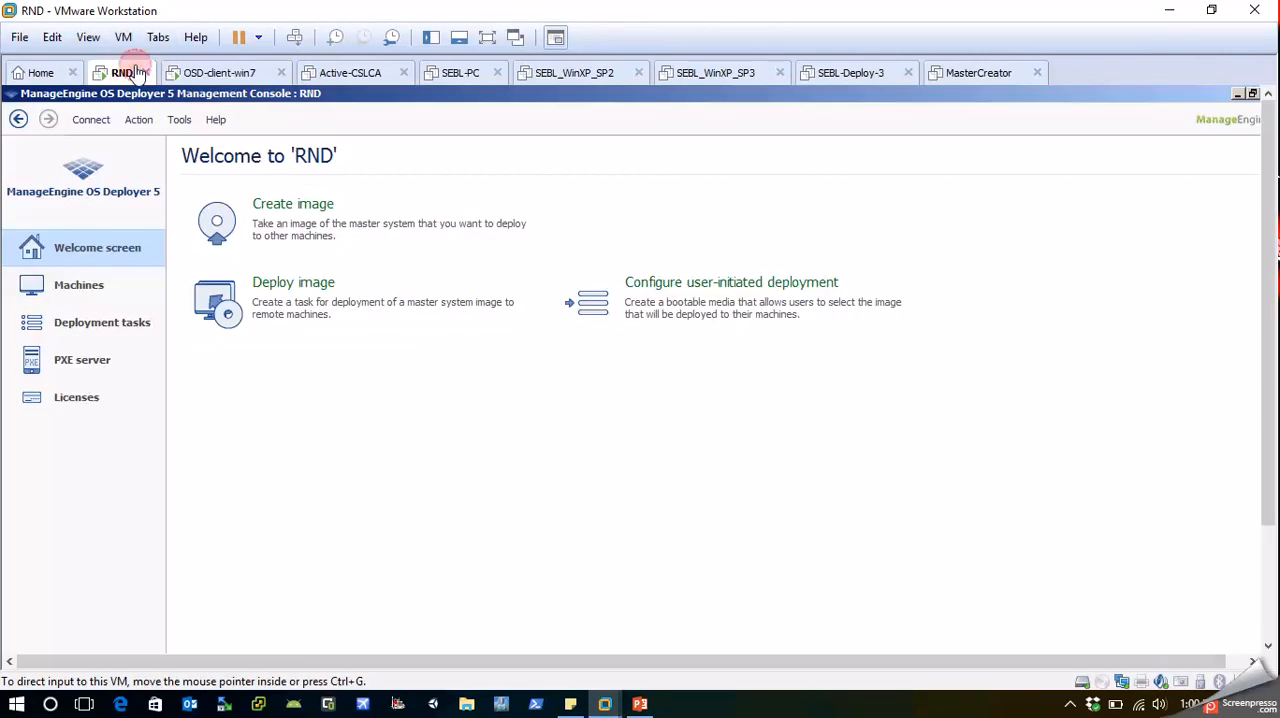
click(90, 362)
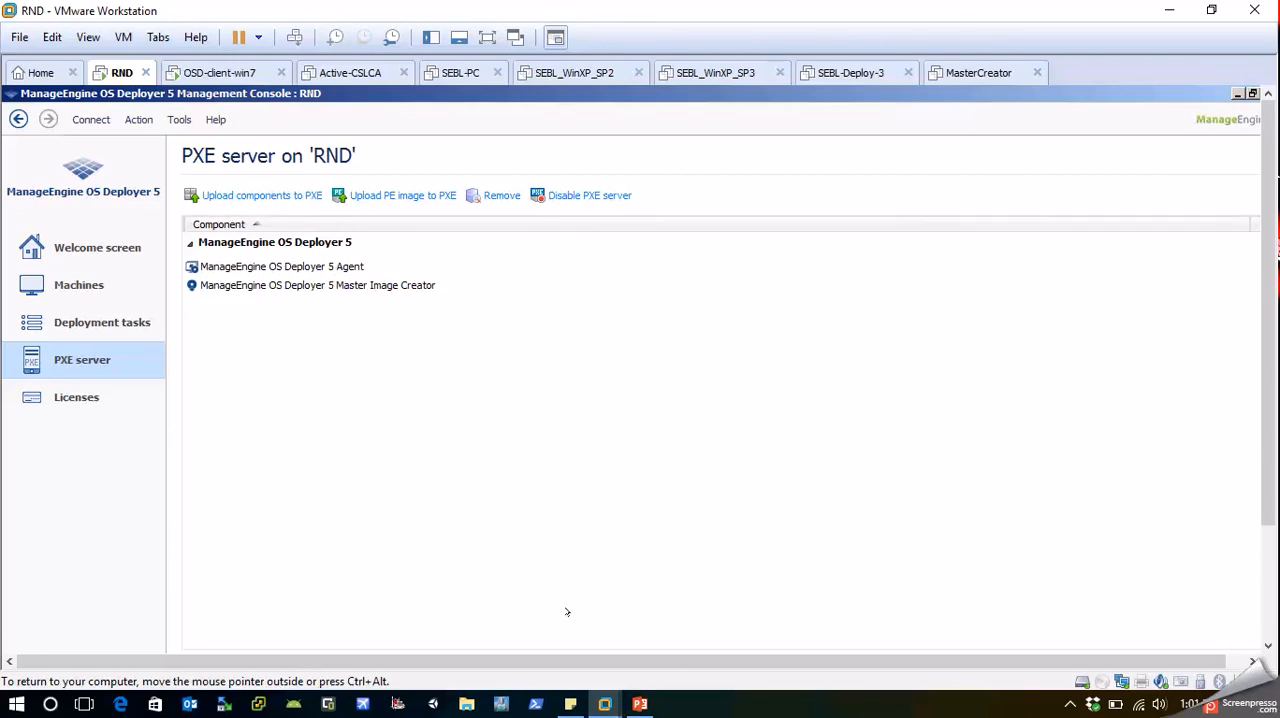
click(240, 73)
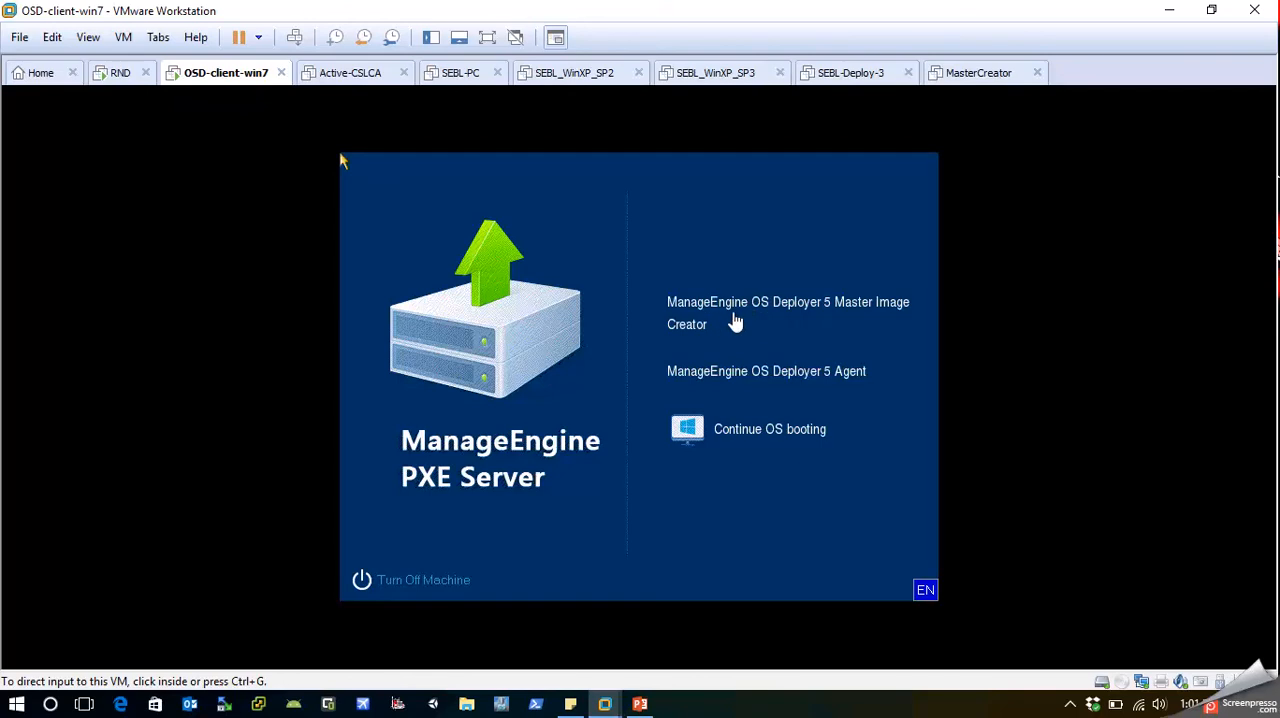
Start ManageEngine OS Deployer 5 Master Image Creator from the PXE boot screen and show the client full screen.
click(341, 161)
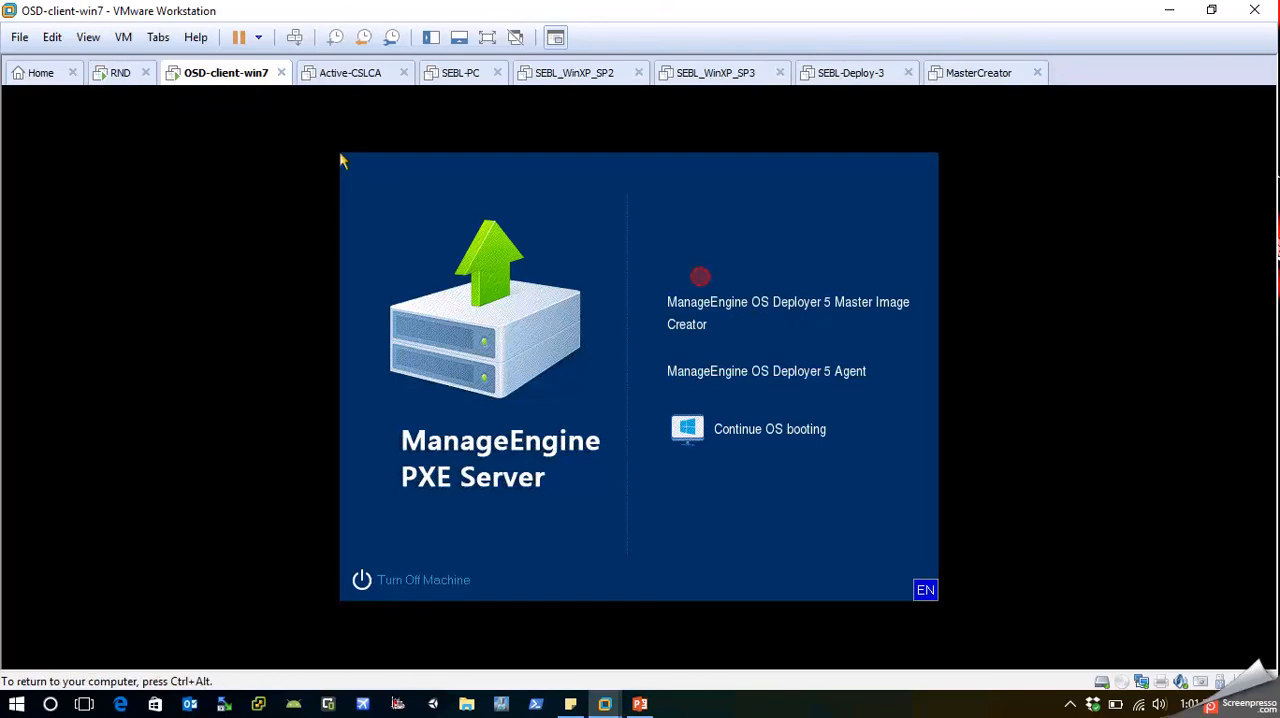
click(766, 309)
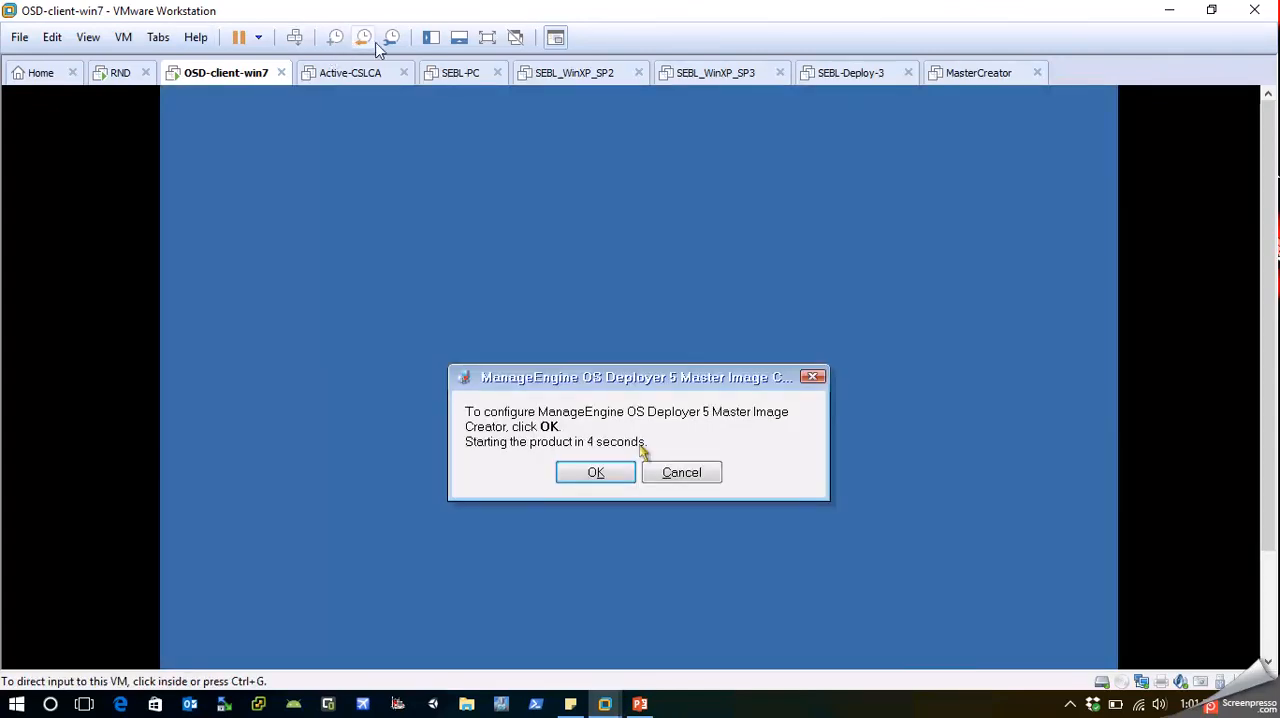
click(481, 44)
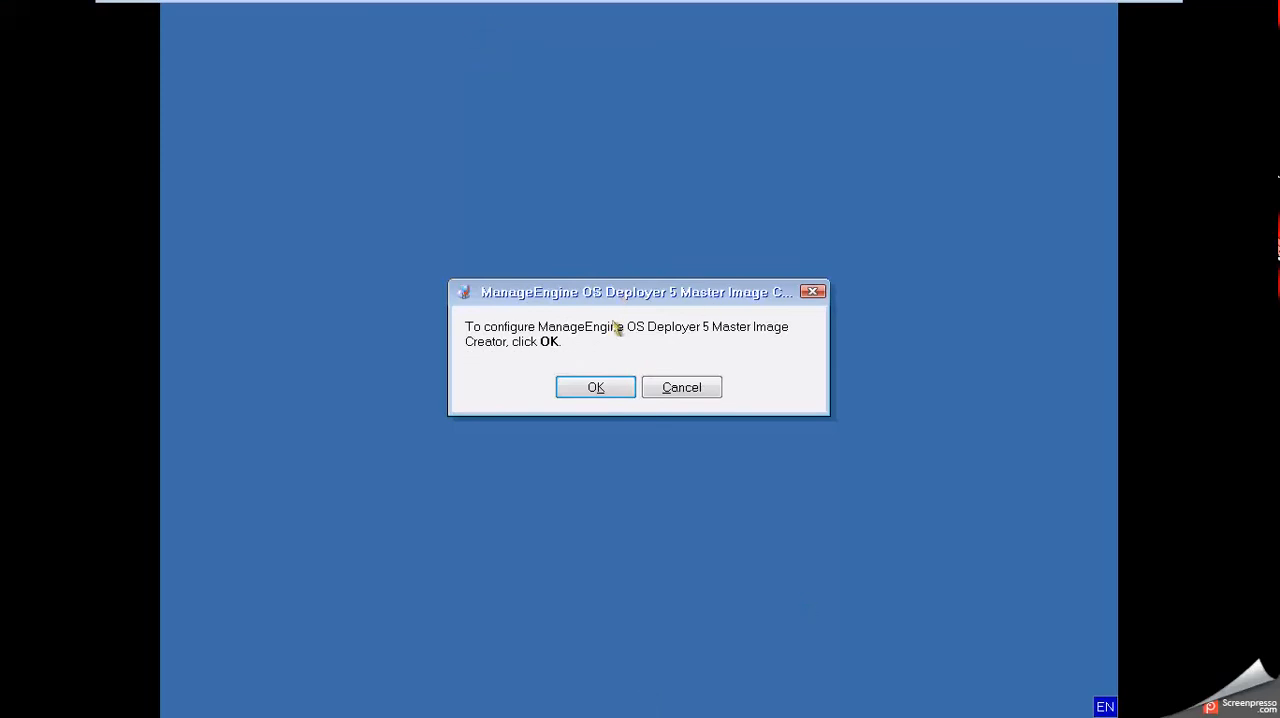
Accept the product configuration unchanged and continue the image wizard with Disk '1' and its NTFS (C:) volume selected.
click(577, 395)
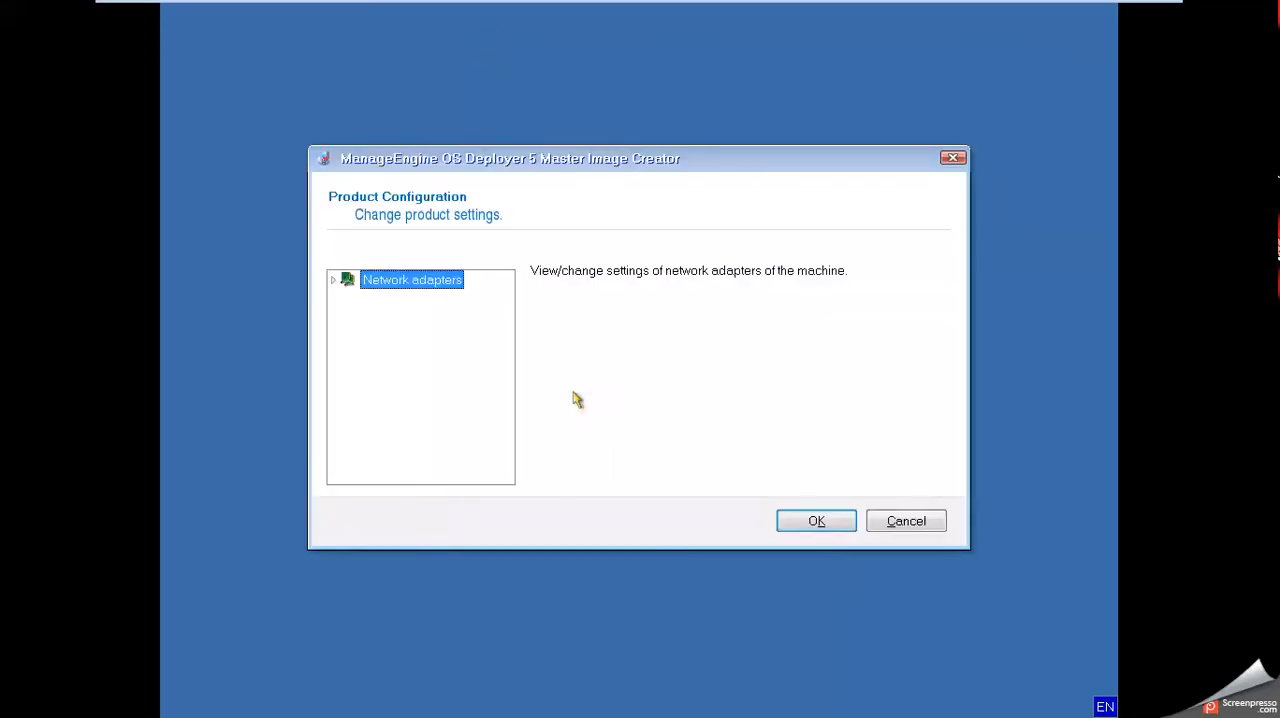
click(842, 529)
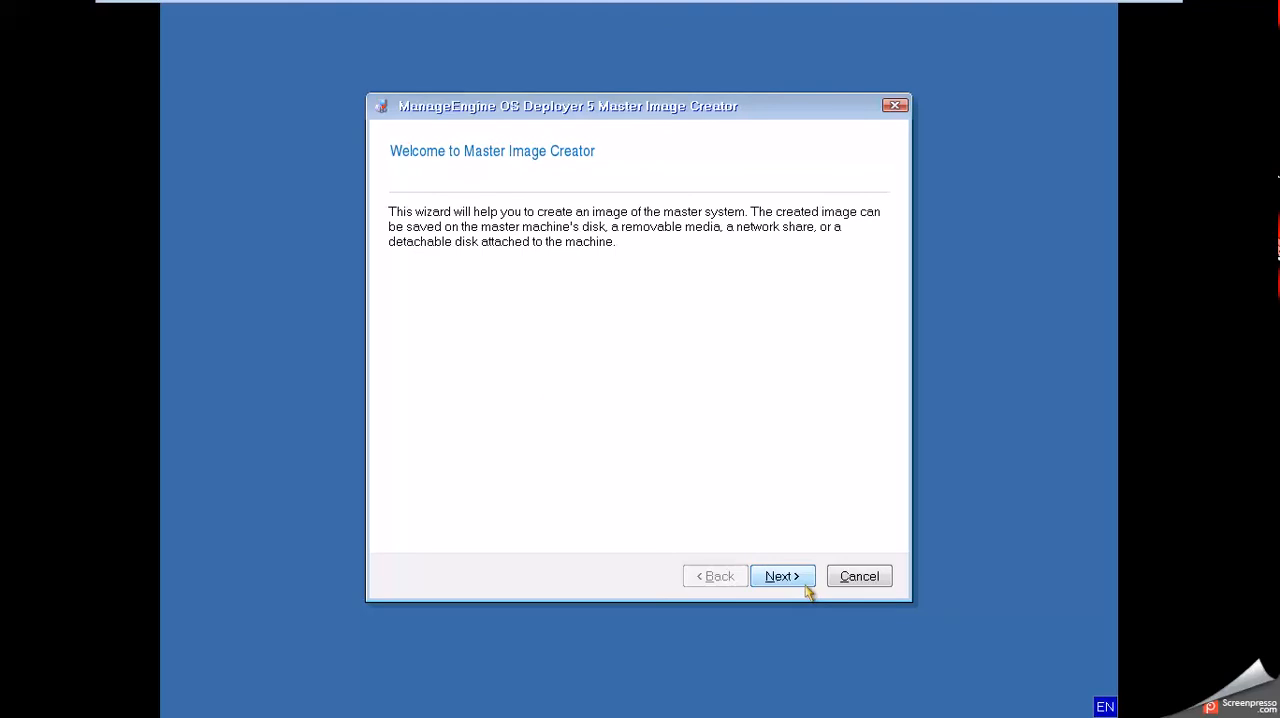
click(806, 588)
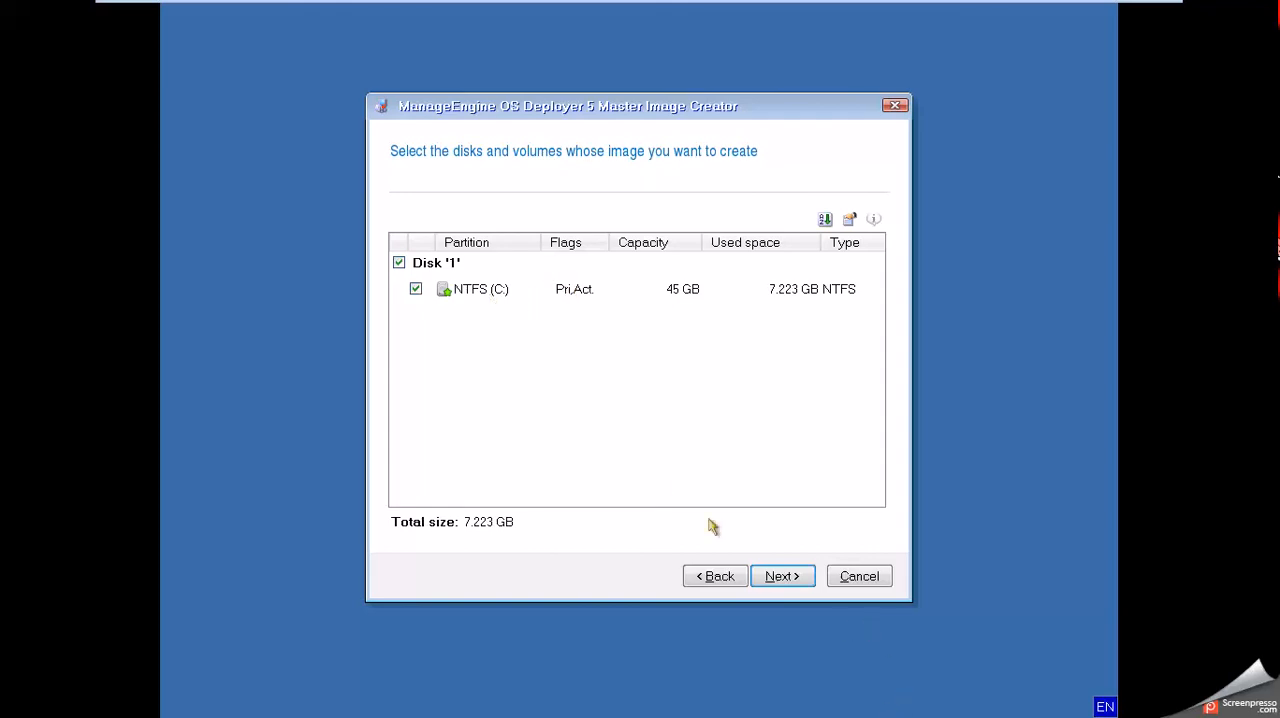
click(776, 578)
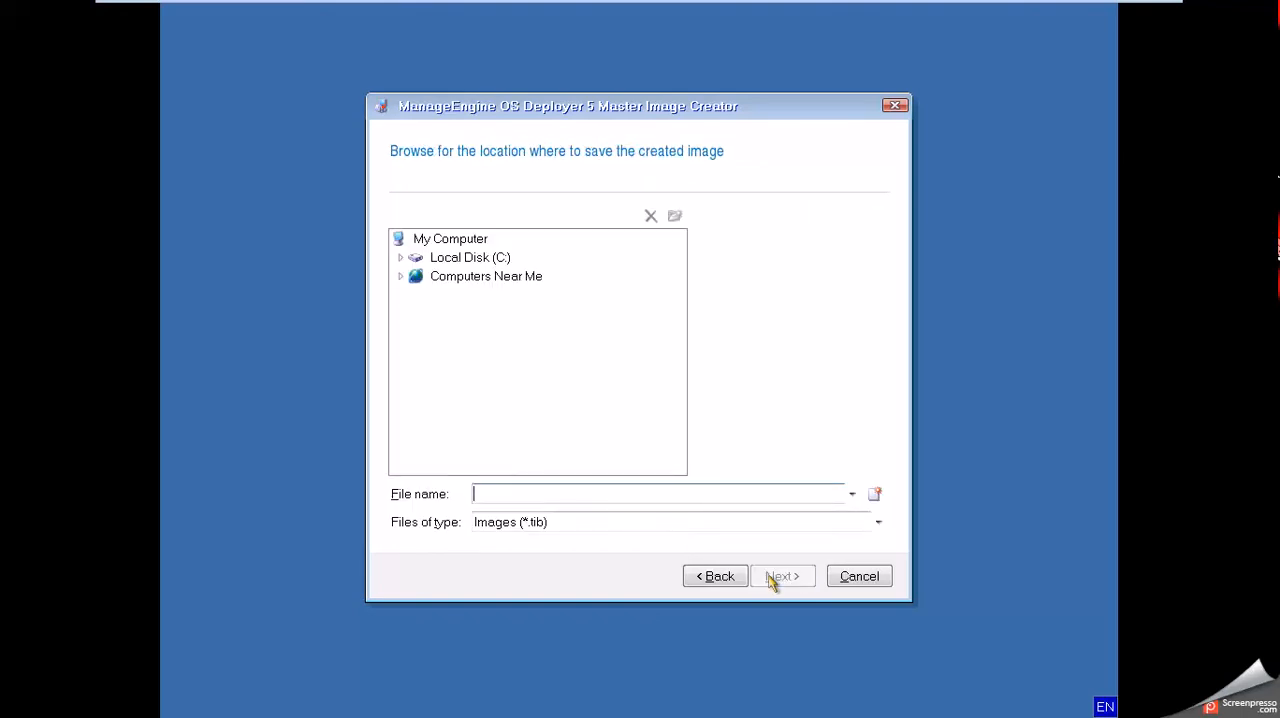
Enter the network share \\192.168.41.137\OSD-Image\ as the location for saving the created image.
click(594, 491)
text(\\192.168.41.133)
key(BackSpace)
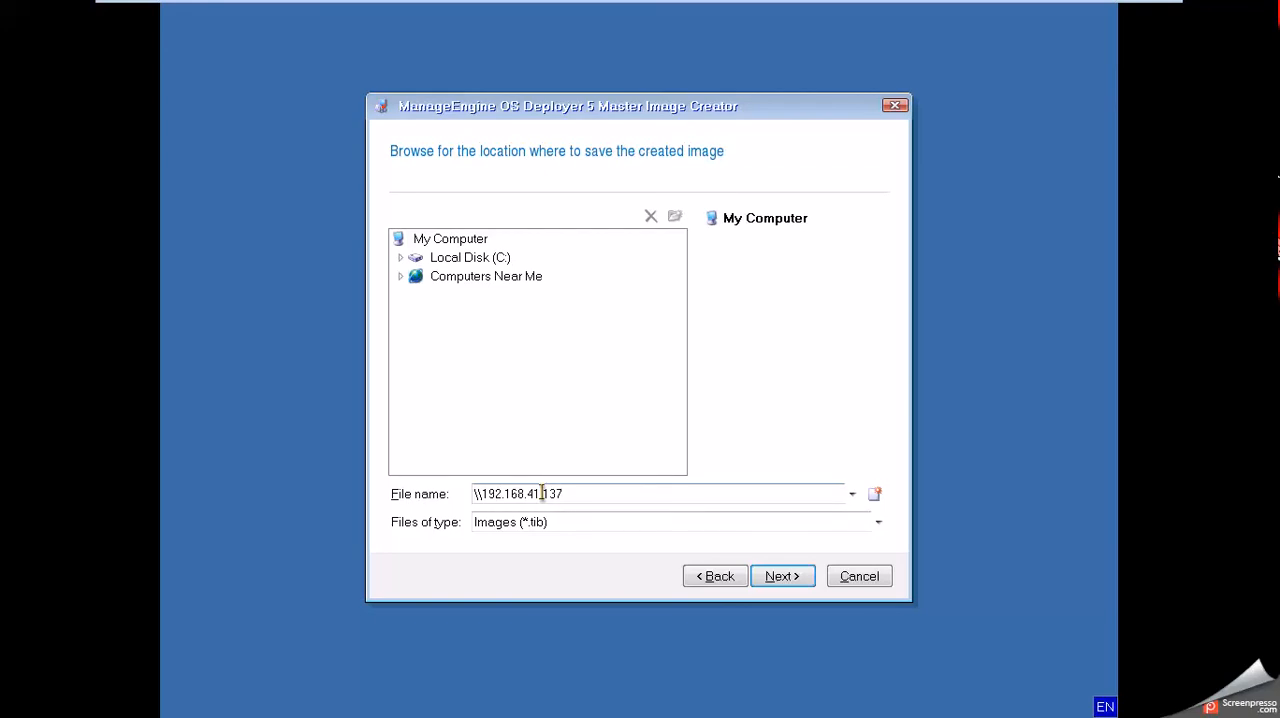
text(\OSD-Image\)
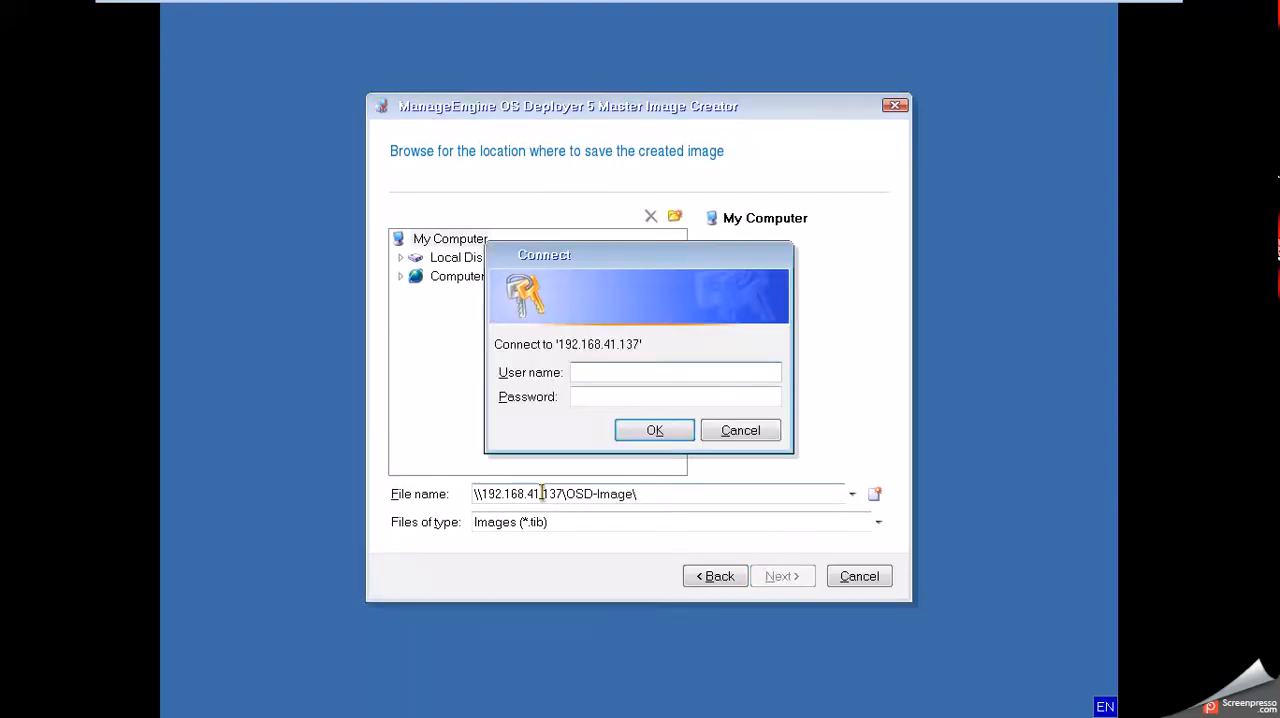
text(administra)
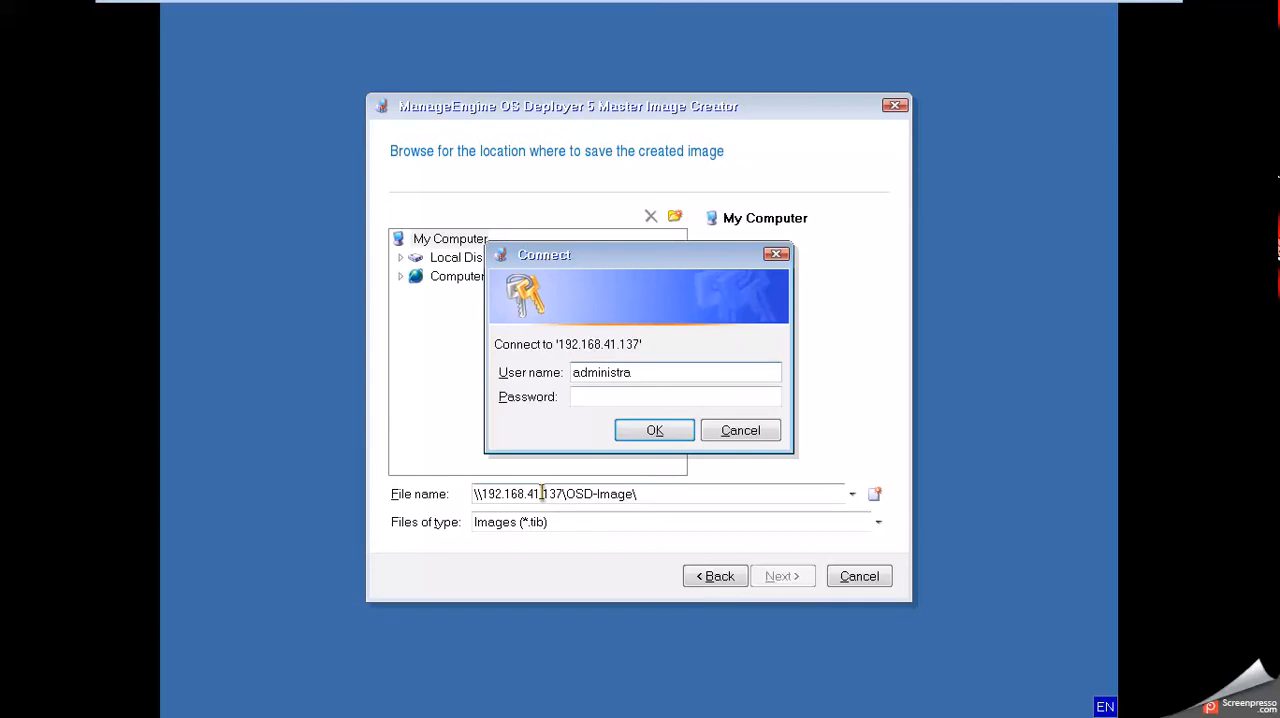
text(tor)
Connect to the share on 192.168.41.137 with the user name administrator and the account password.
key(Tab)
text(*******)
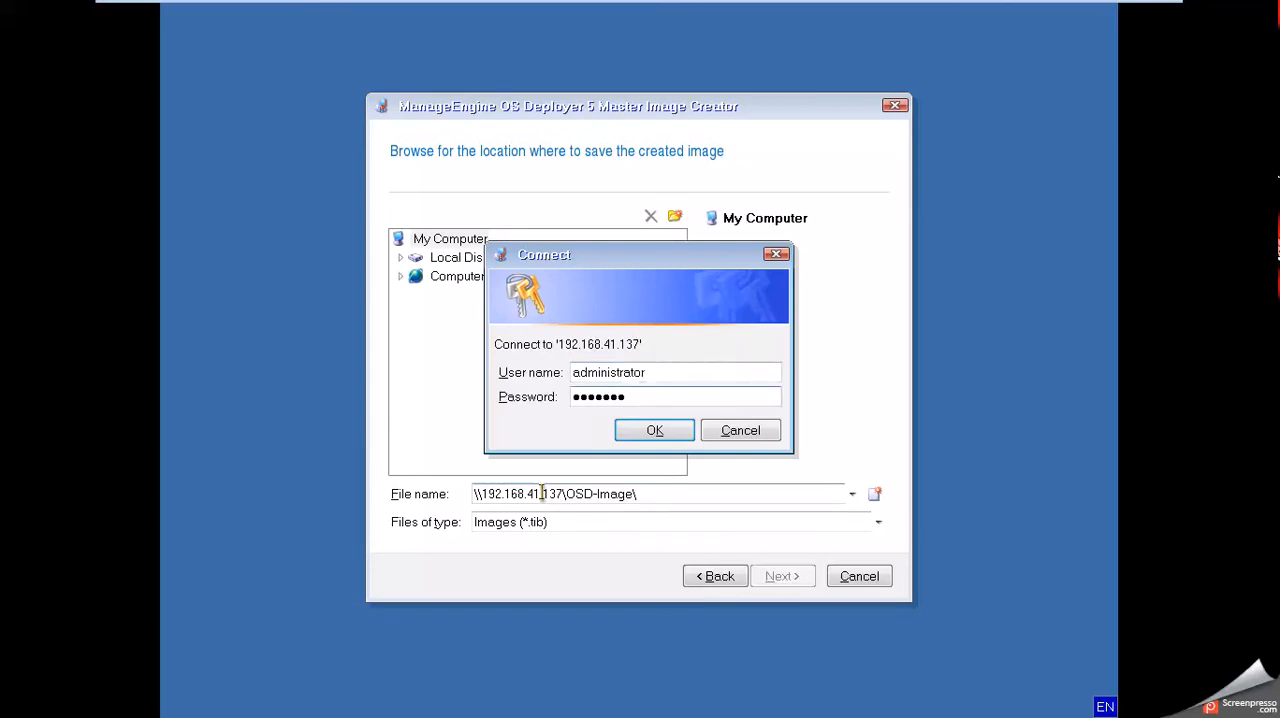
text(*)
key(Return)
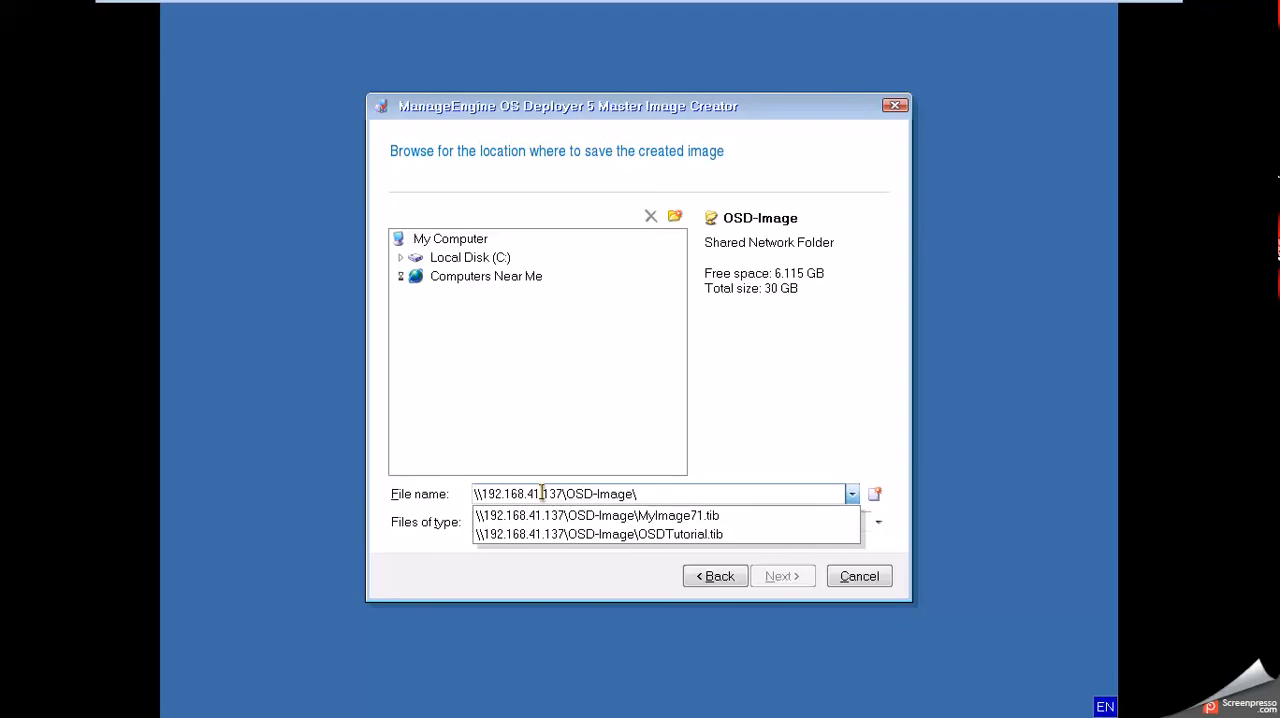
Name the image file OSD2.tib in the OSD-Image share and continue to the imaging options.
text(OSD2)
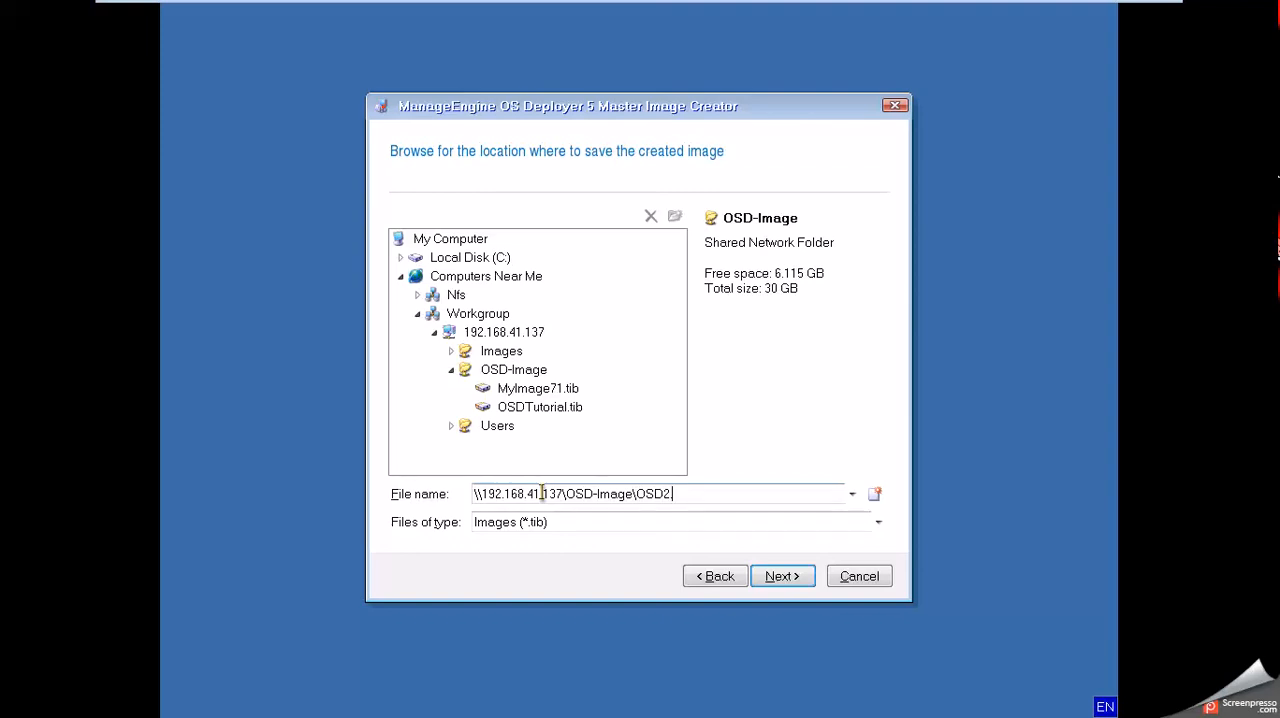
text(.tib)
key(Return)
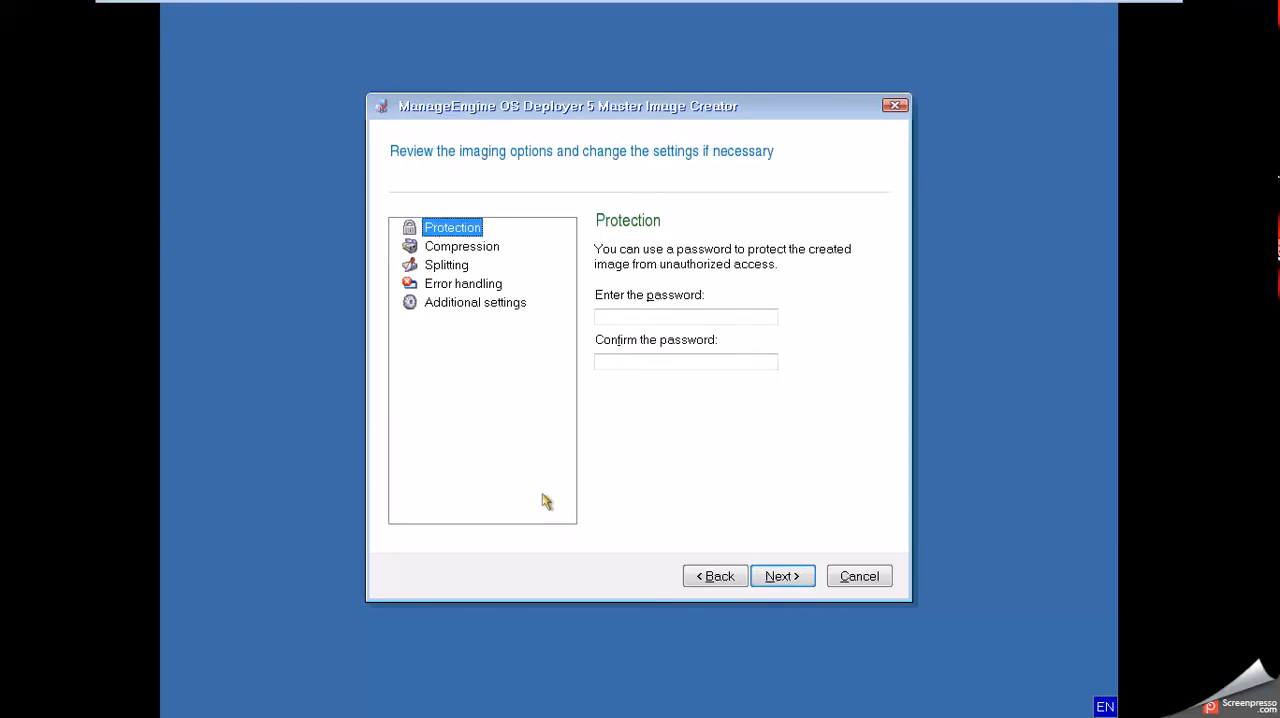
Review the imaging option categories and enable restarting the machine when the image is created in the additional settings.
key(Down)
key(Down)
key(Down)
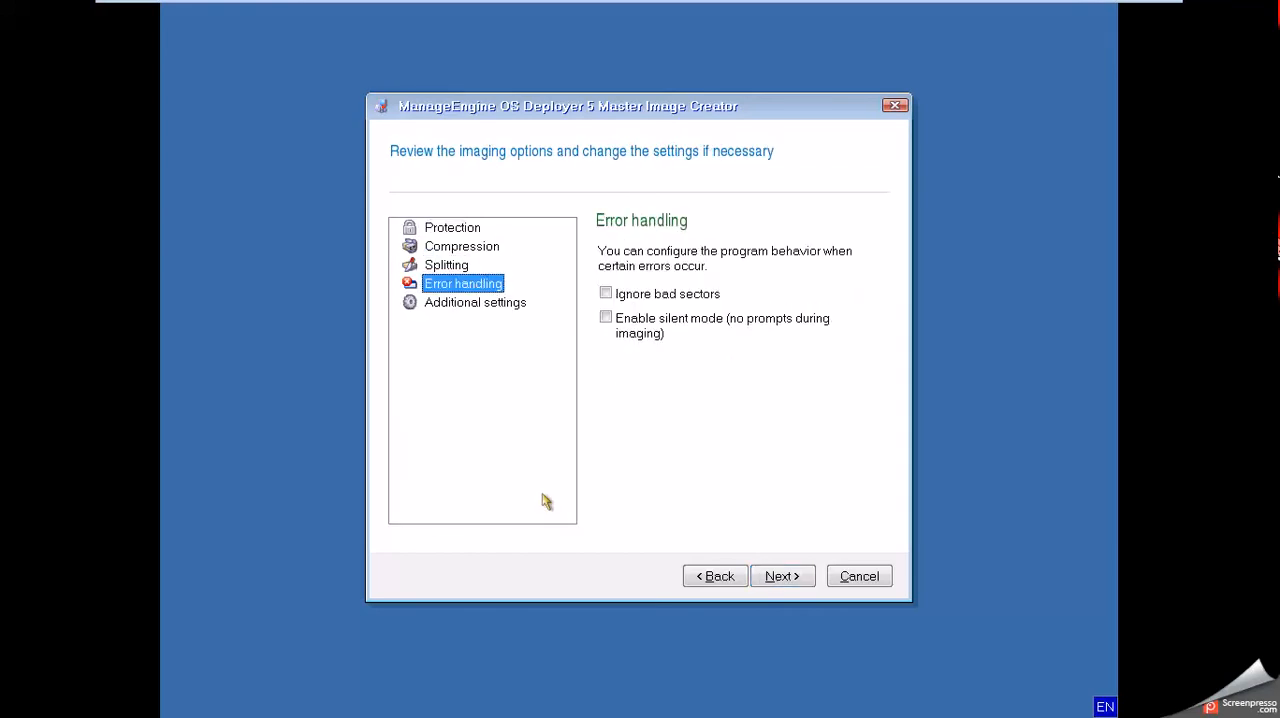
key(Down)
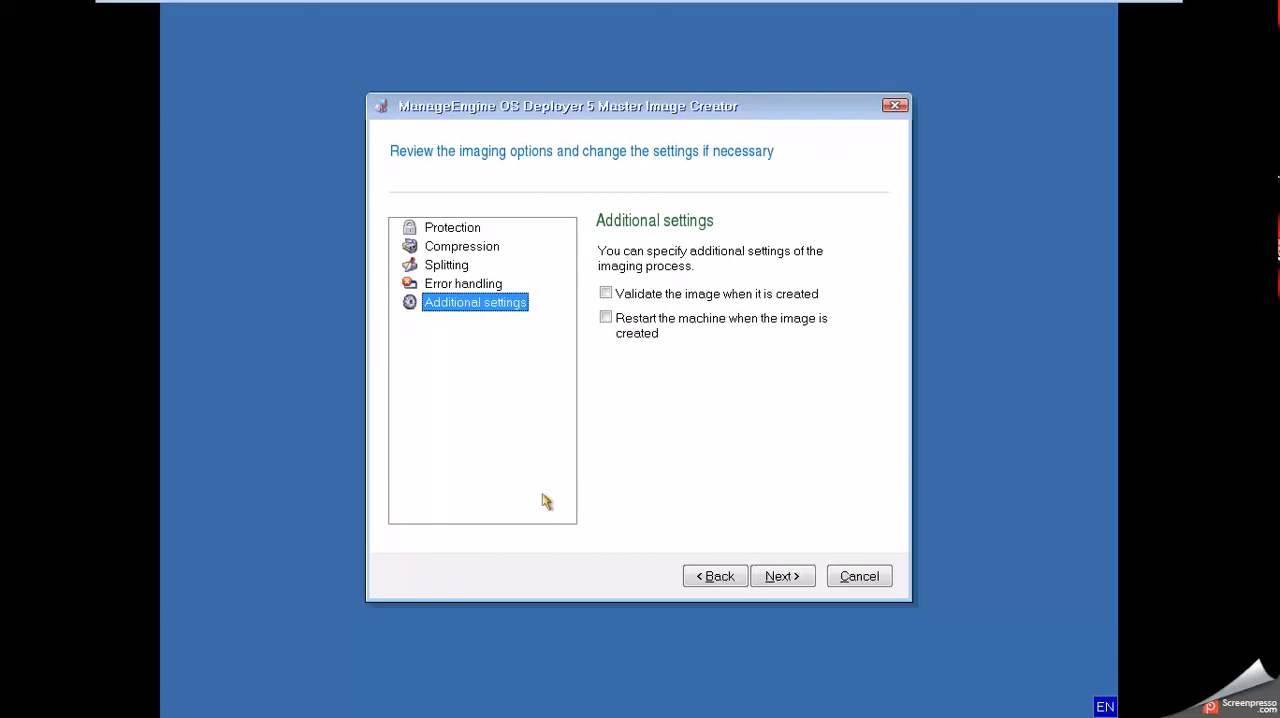
click(607, 320)
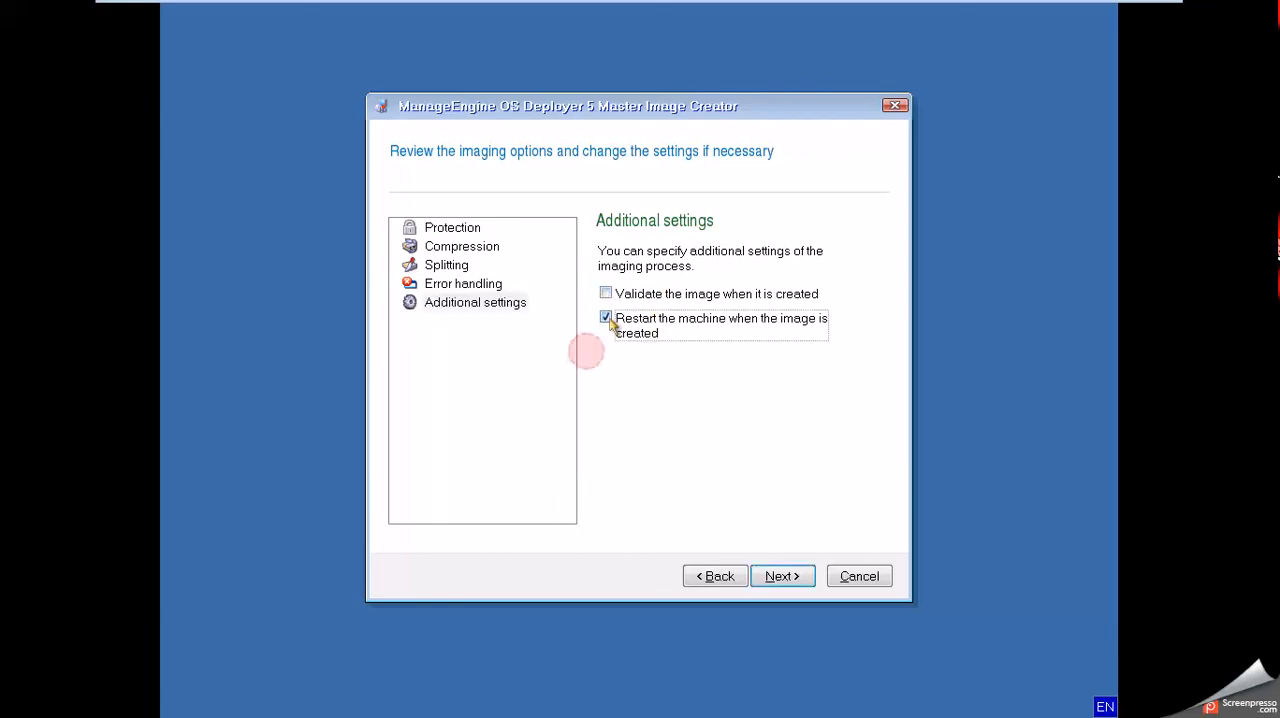
Accept the imaging options, leave the image comments empty and start creating the image.
click(803, 580)
click(803, 580)
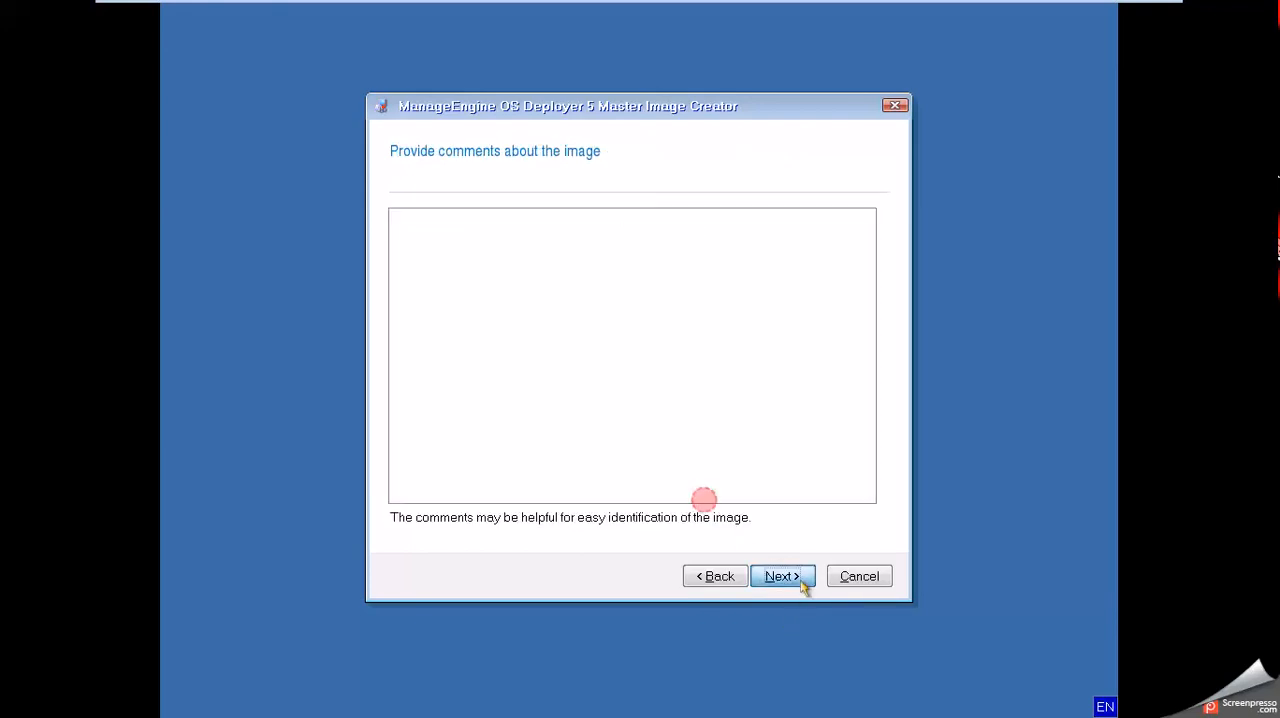
click(783, 577)
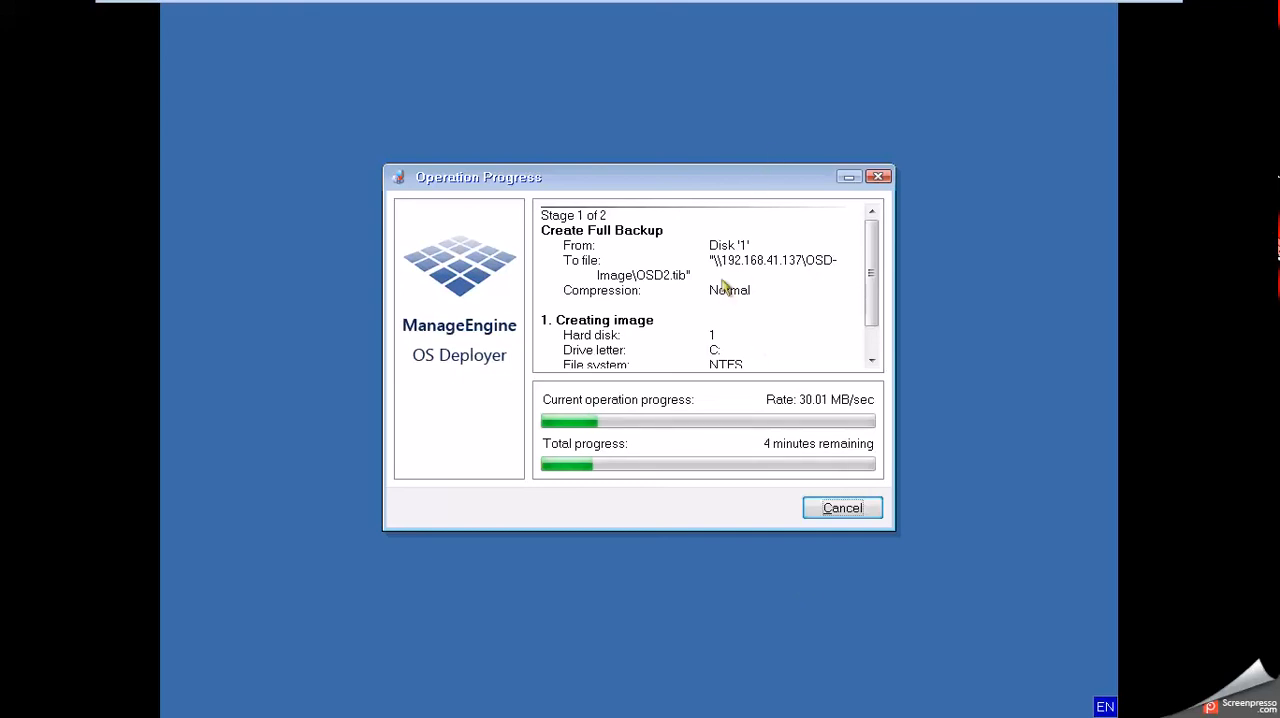
Switch to the RND virtual machine and open the OSD-Image folder on Local Disk (C:) in Windows Explorer.
mouse_move(535, 8)
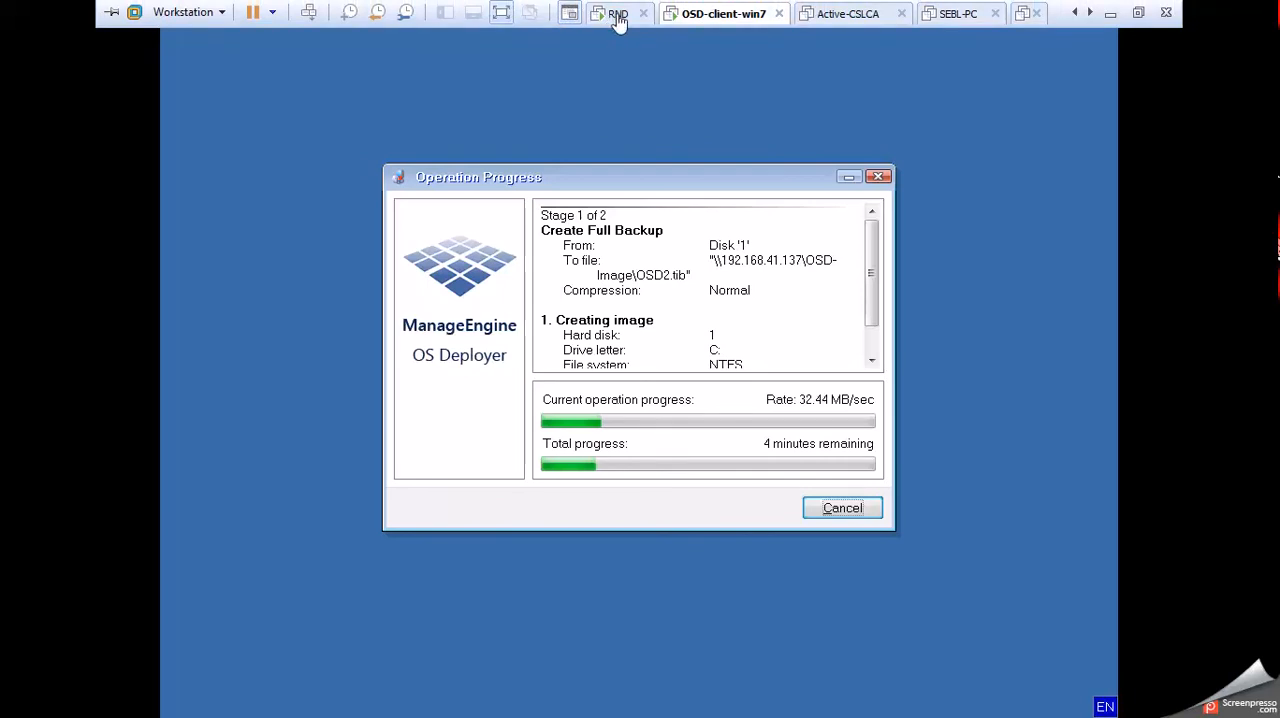
click(616, 8)
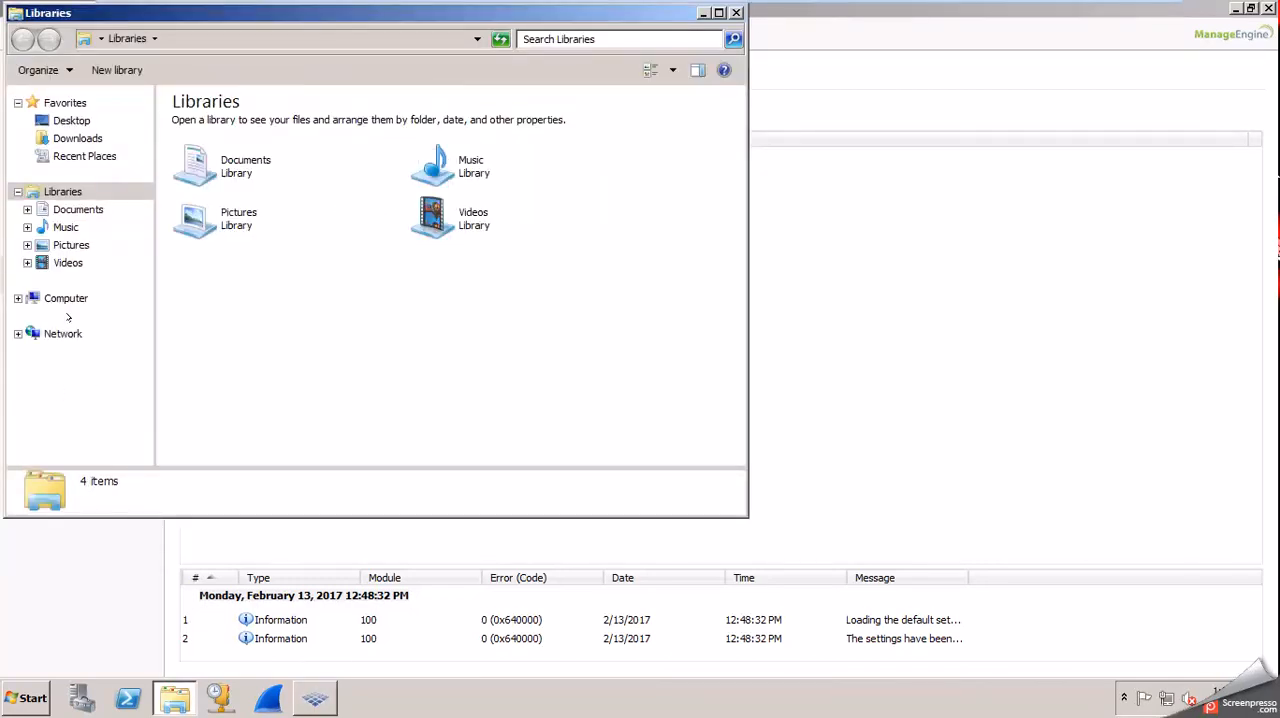
click(66, 299)
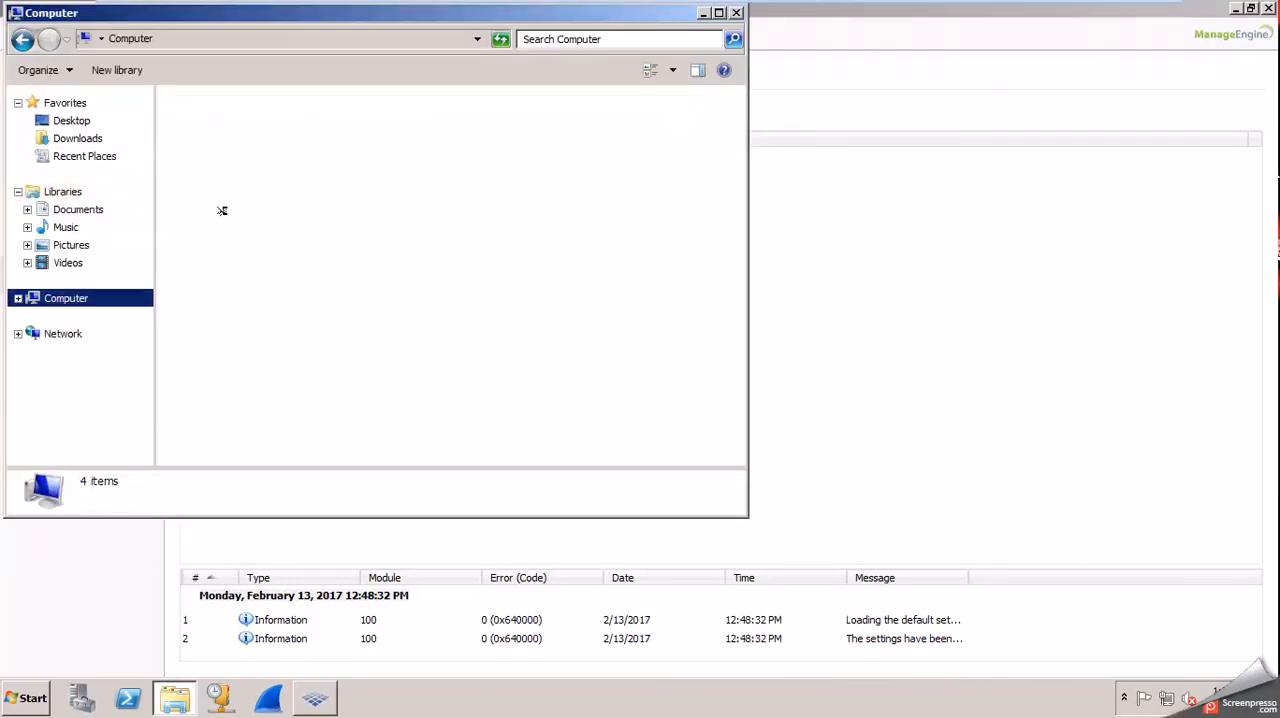
double_click(258, 143)
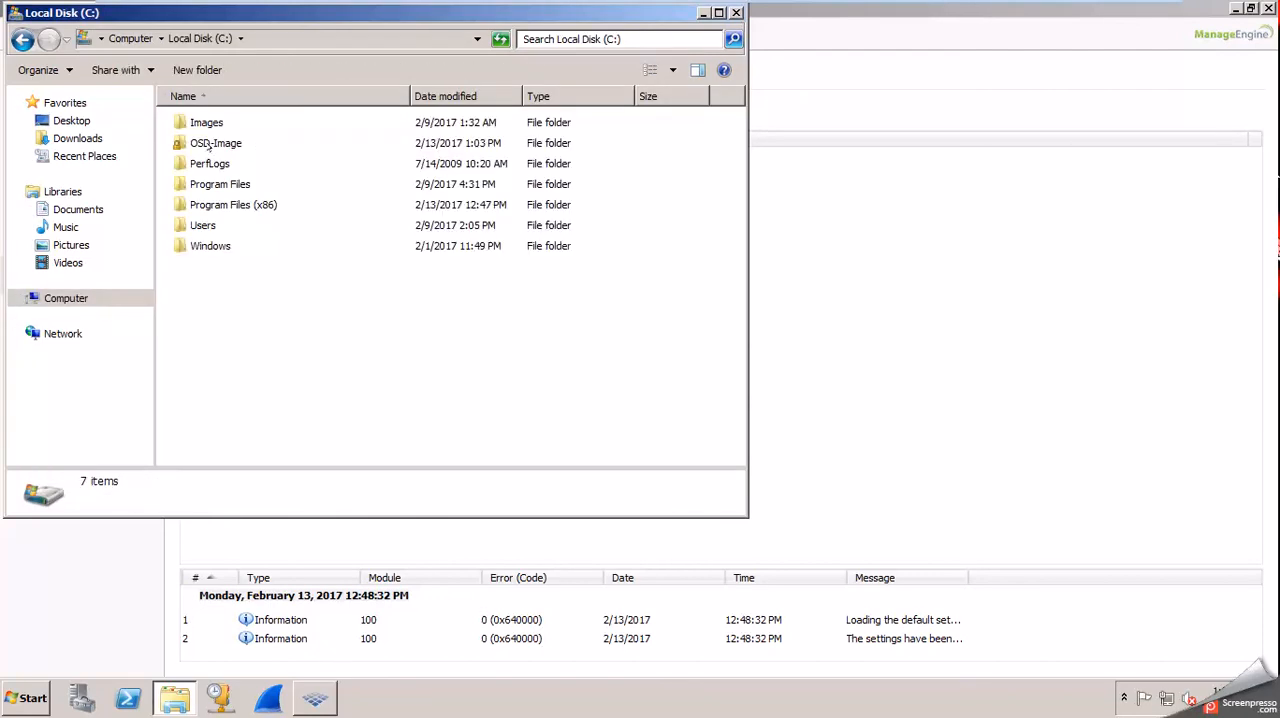
double_click(209, 143)
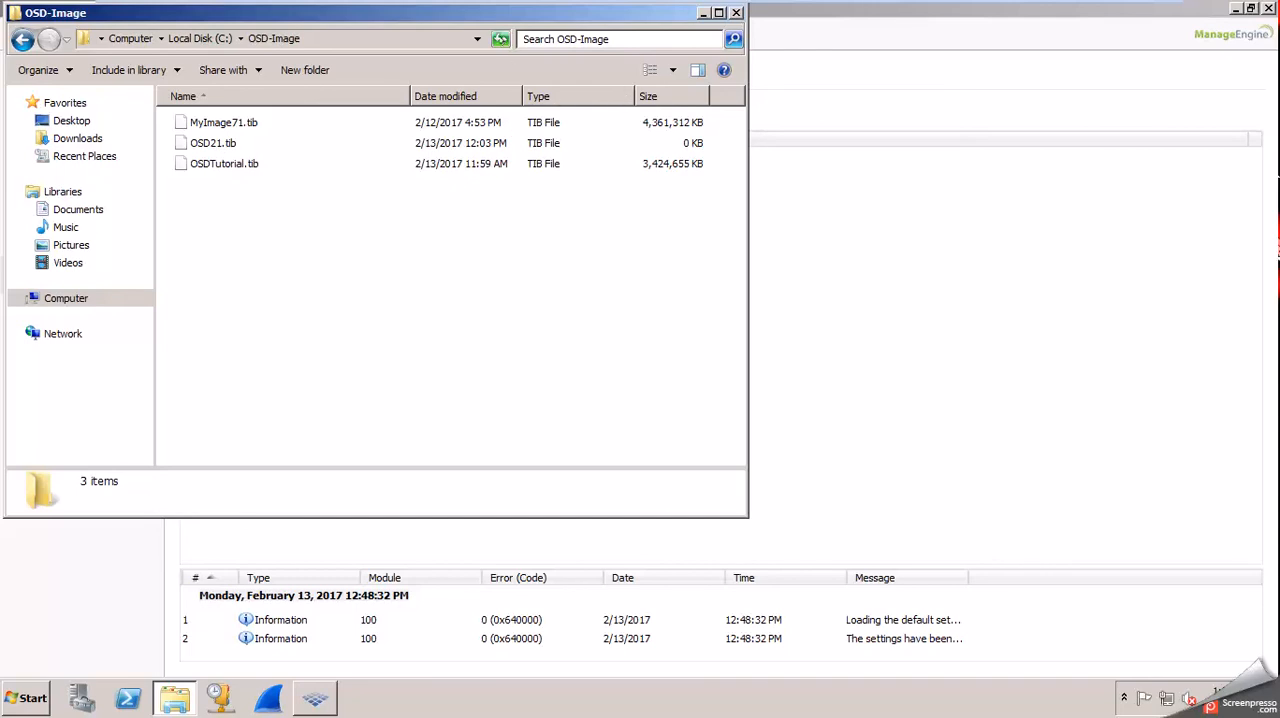
Refresh the OSD-Image folder several times to check the size of OSD21.tib while the image is being written.
click(497, 37)
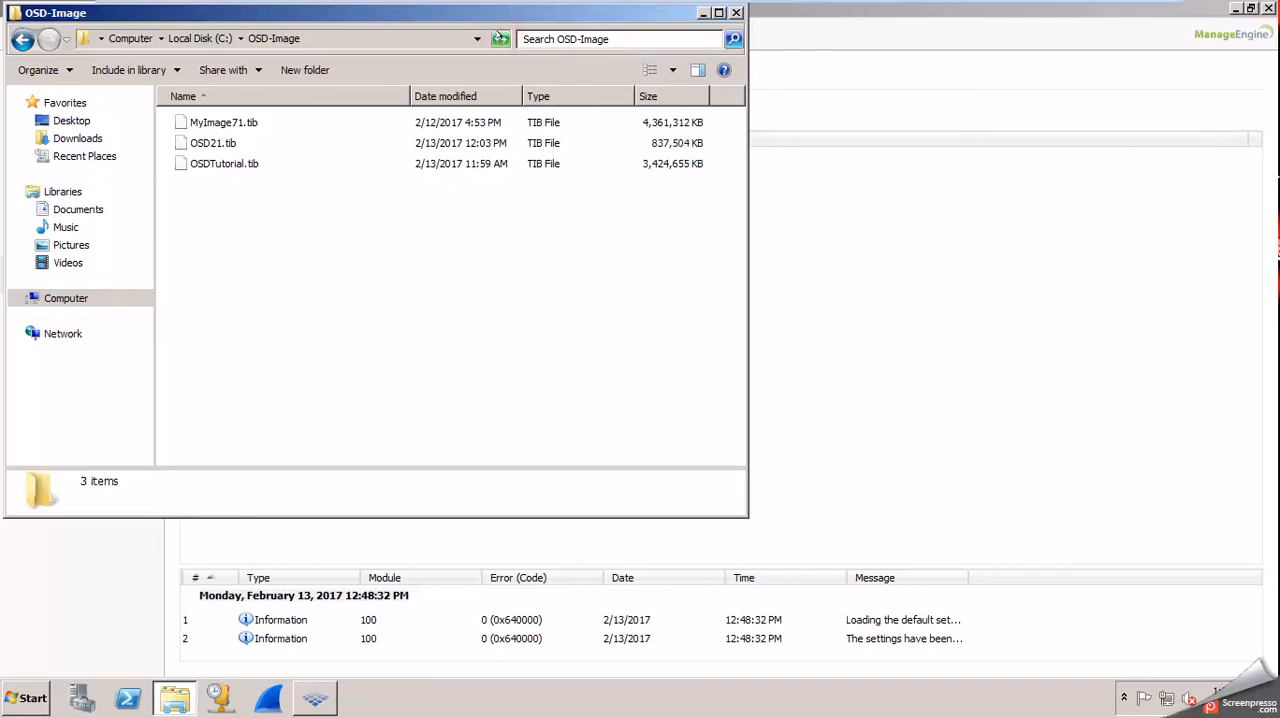
click(629, 145)
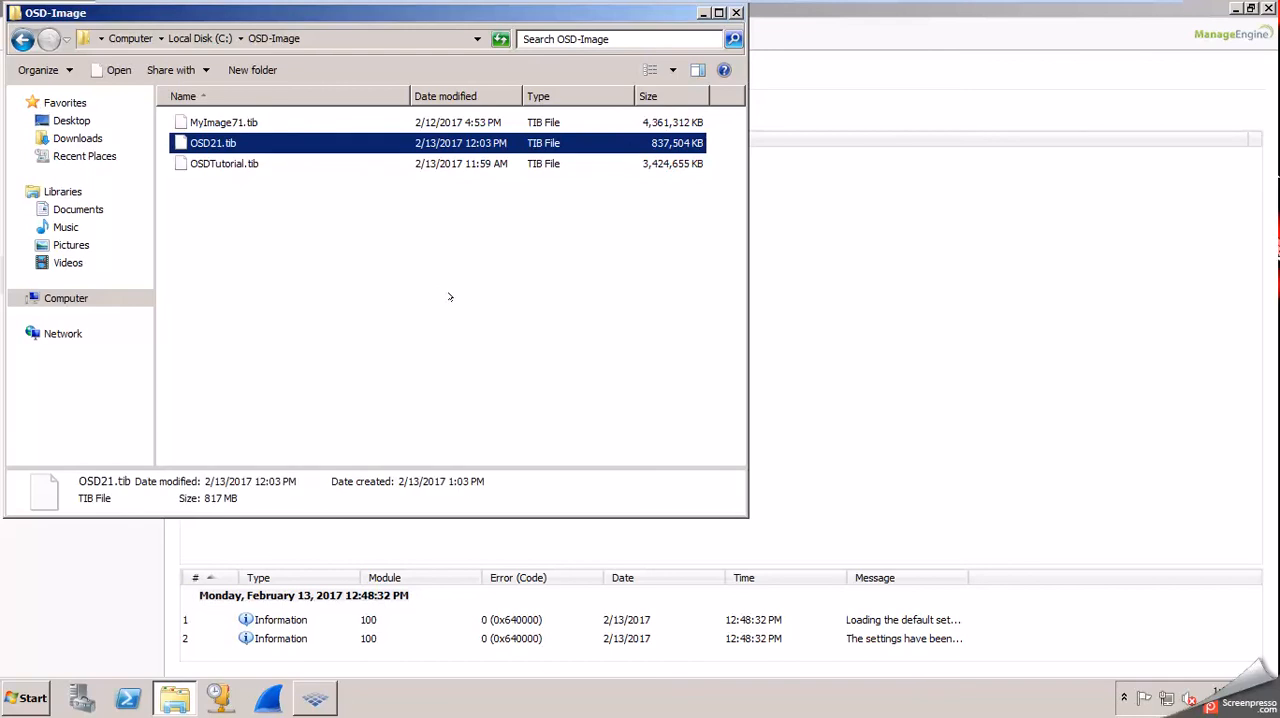
click(497, 38)
click(497, 38)
drag(490, 11, 792, 114)
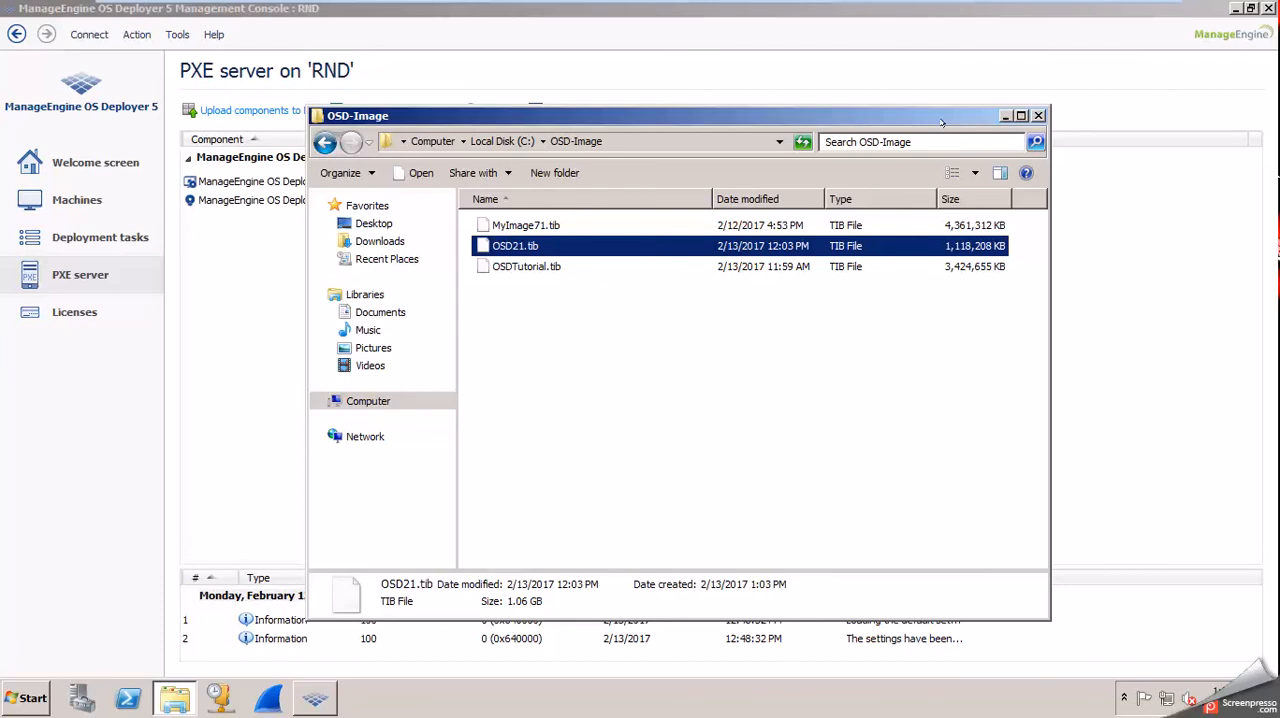
click(798, 385)
mouse_move(882, 5)
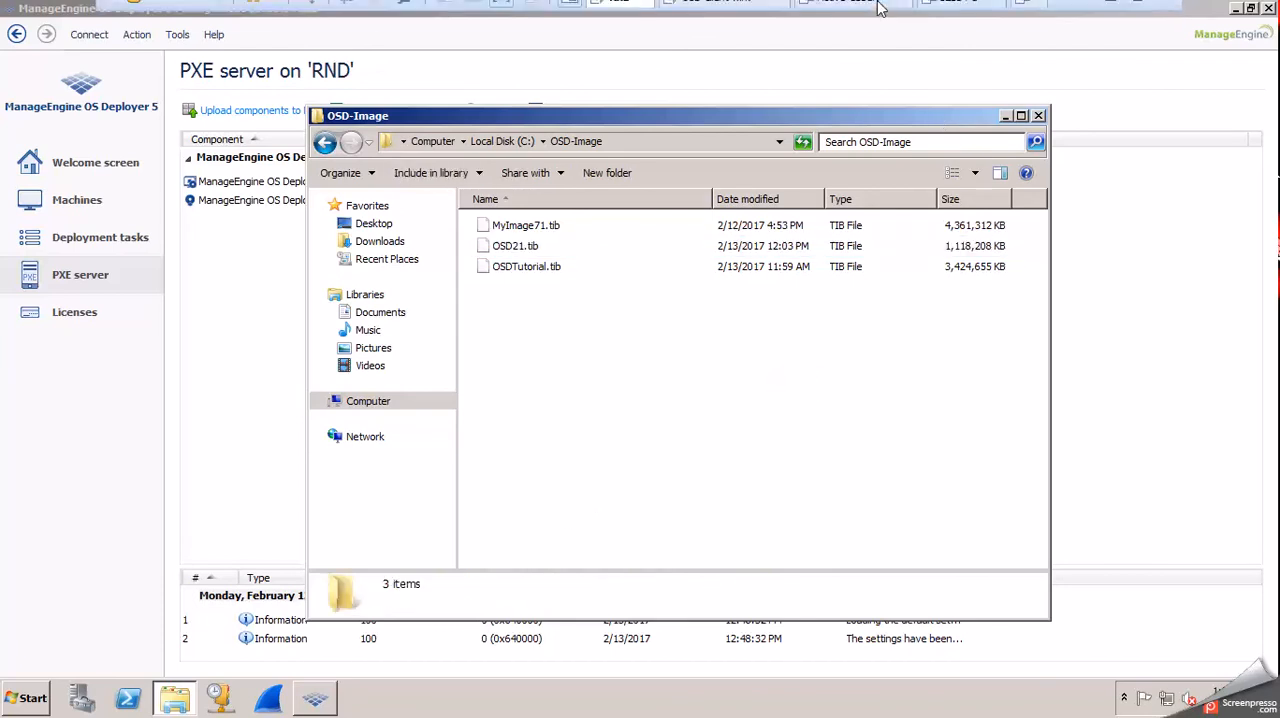
click(1110, 12)
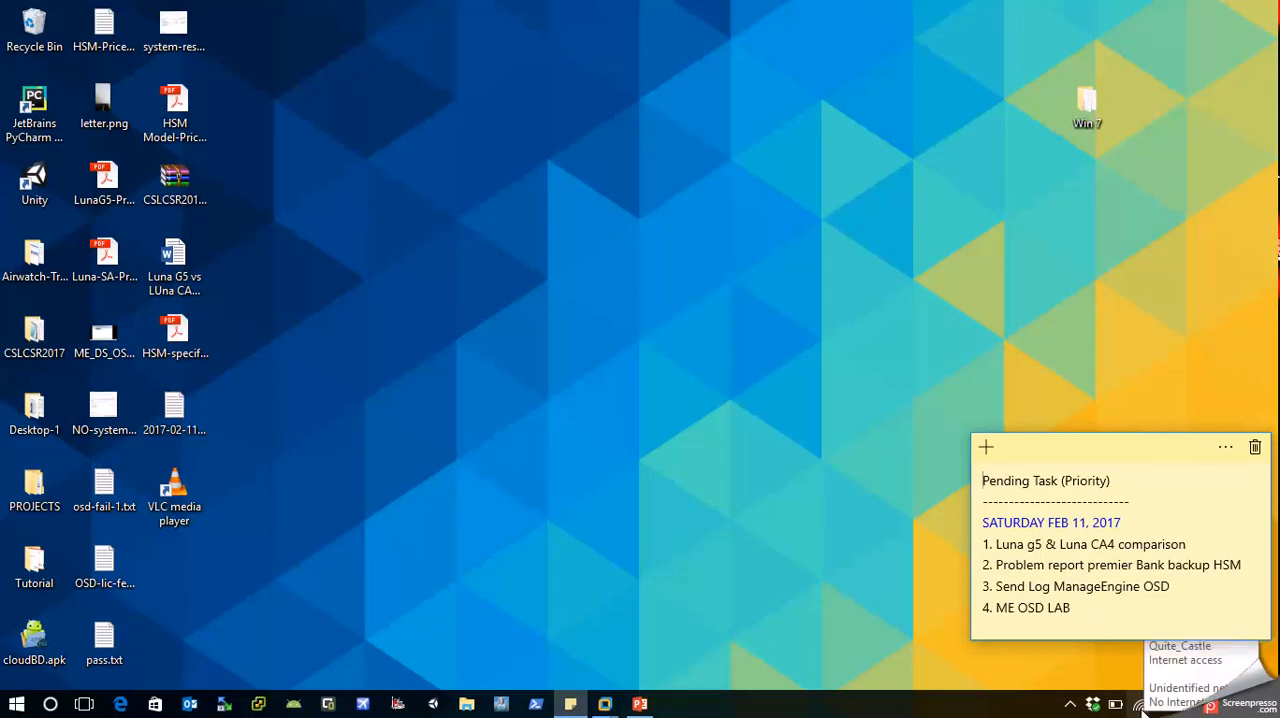
click(1070, 705)
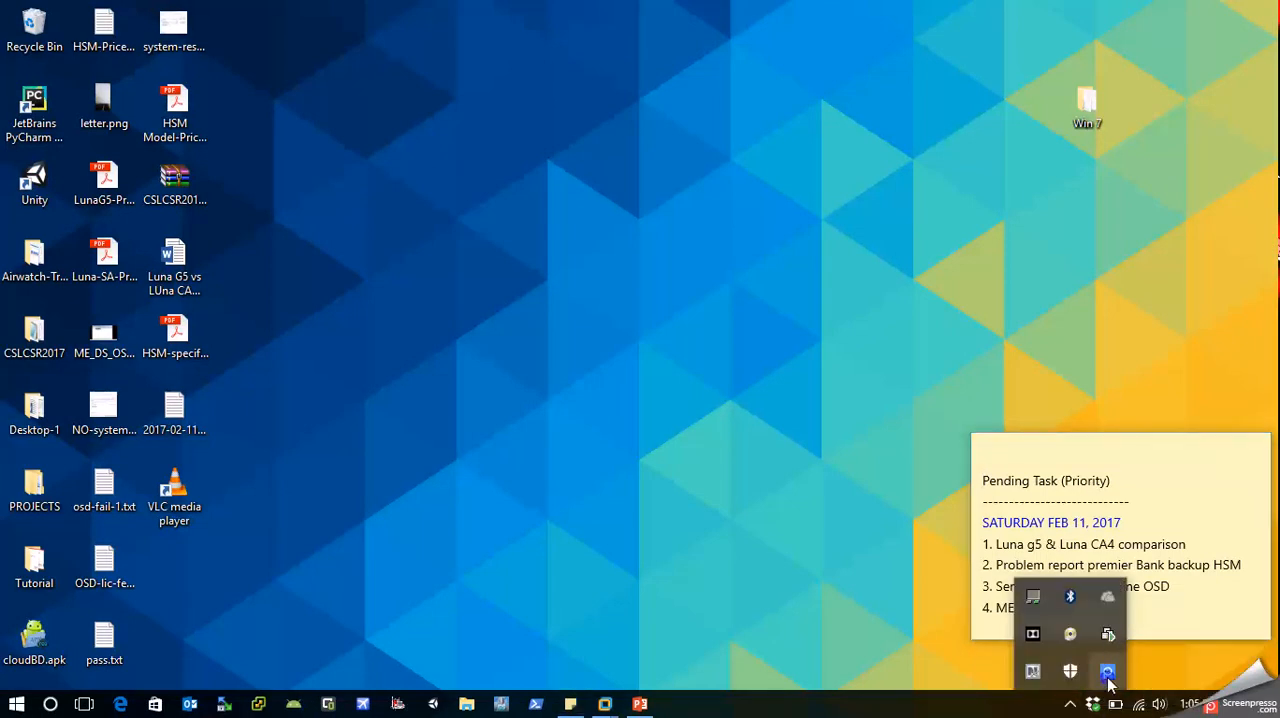
right_click(1107, 673)
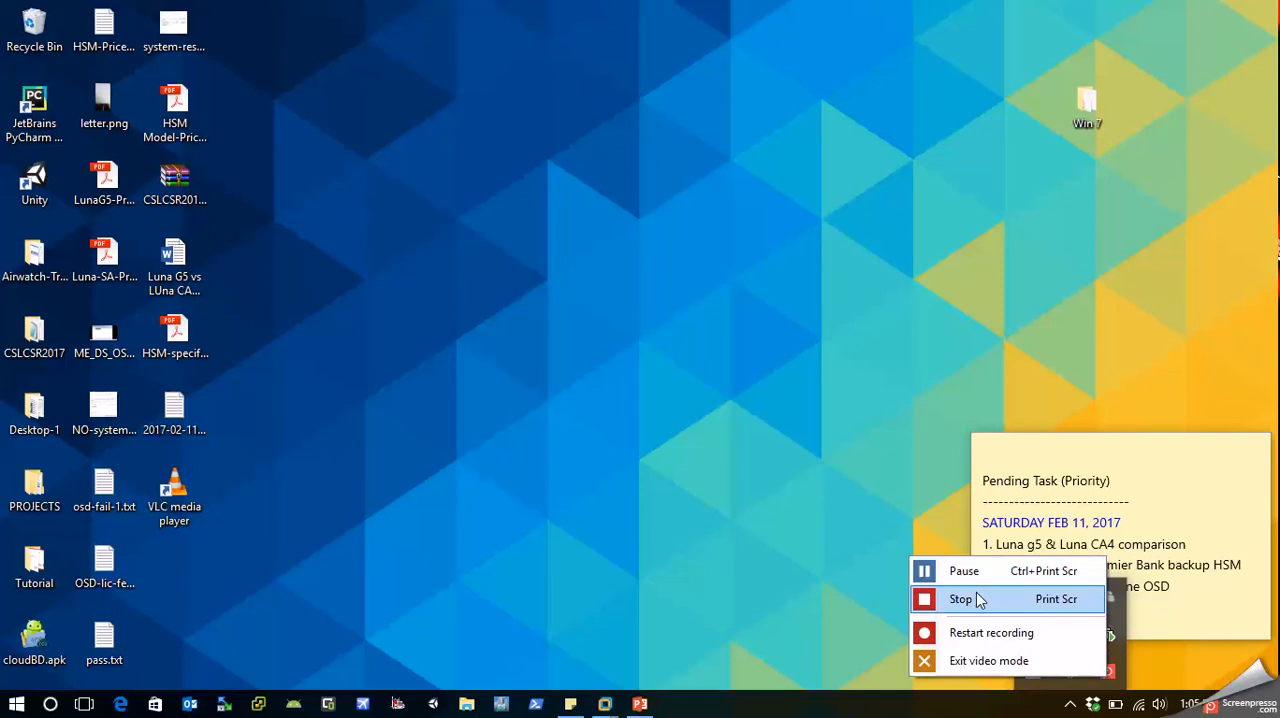
click(922, 600)
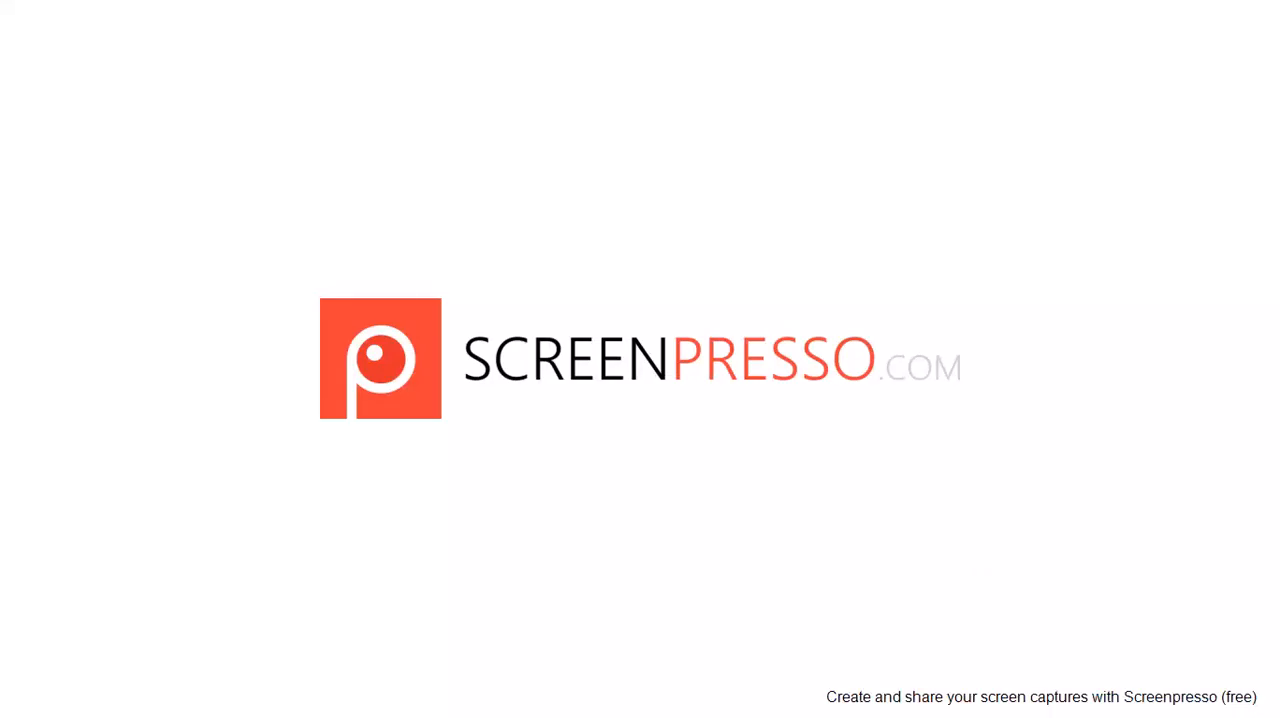